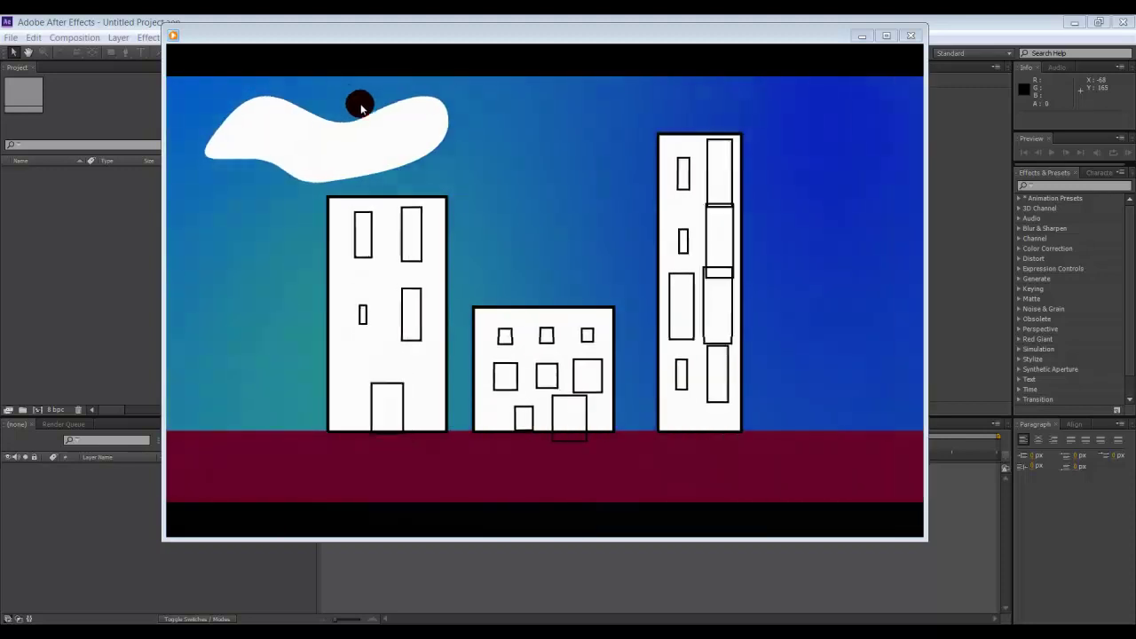
# - Review the playback of the finished animated buildings video
pyautogui.click(526, 129)
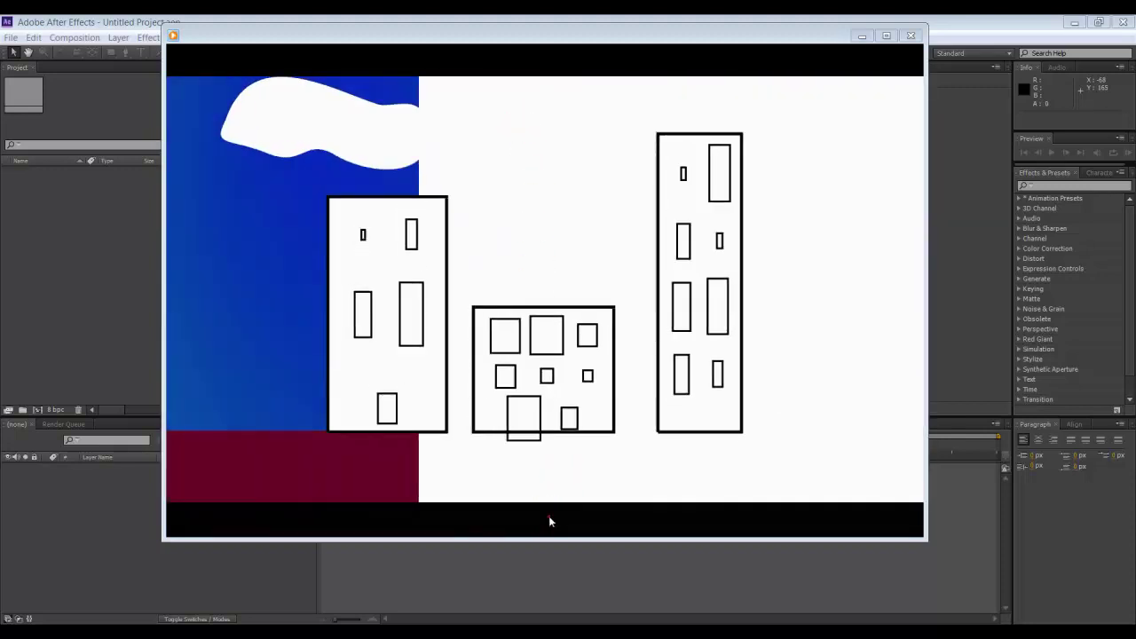
pyautogui.click(141, 488)
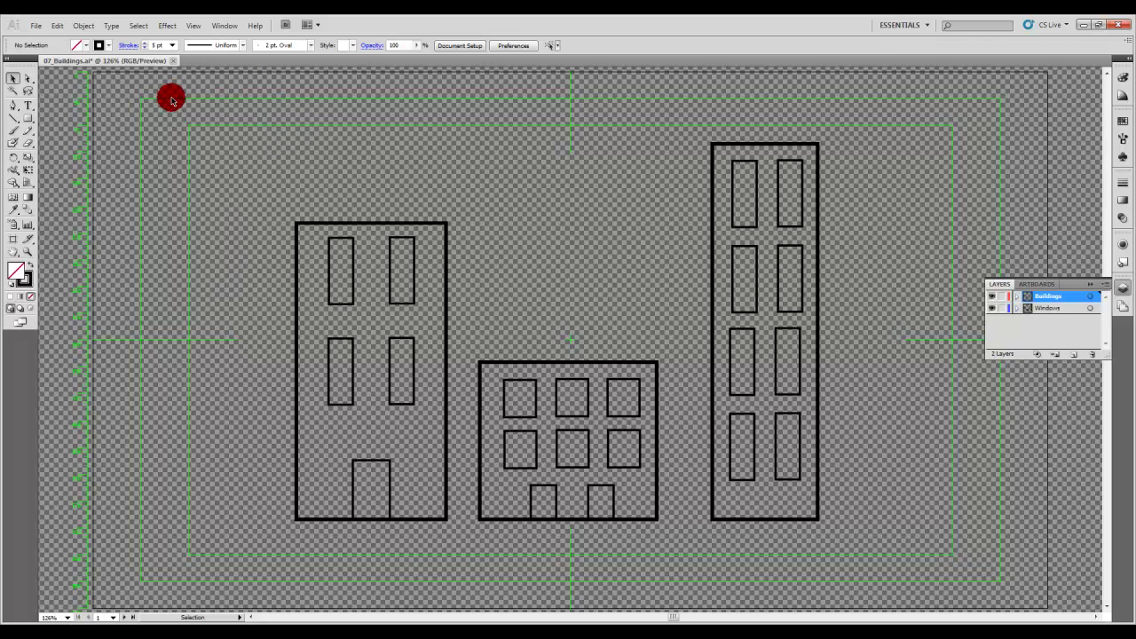
# - Open the settings for a new Illustrator document
pyautogui.click(39, 26)
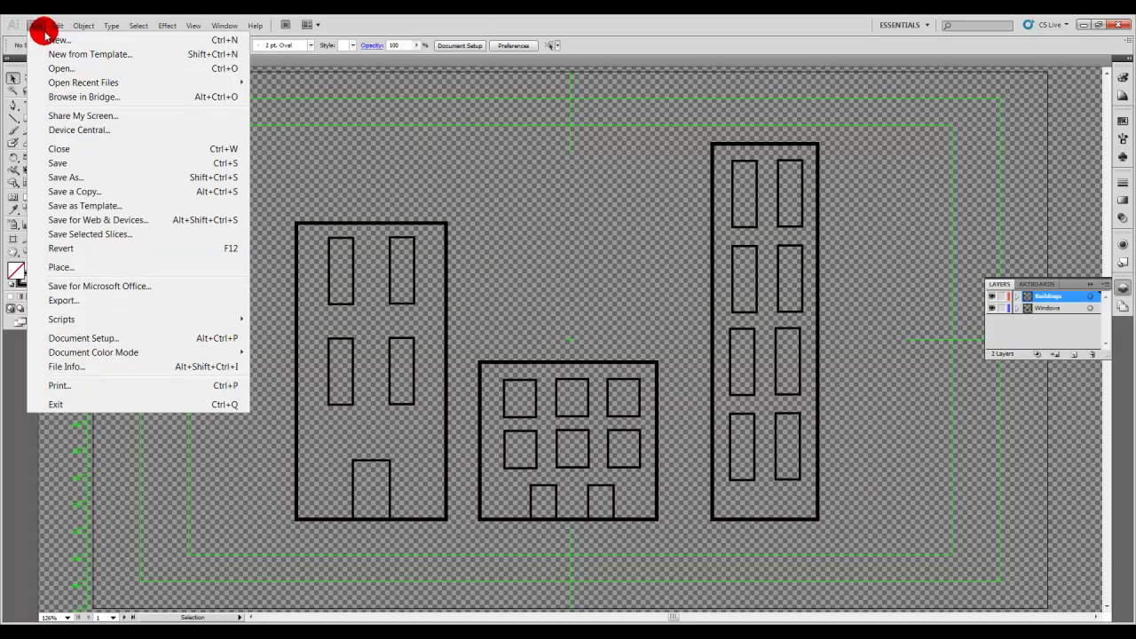
pyautogui.click(59, 40)
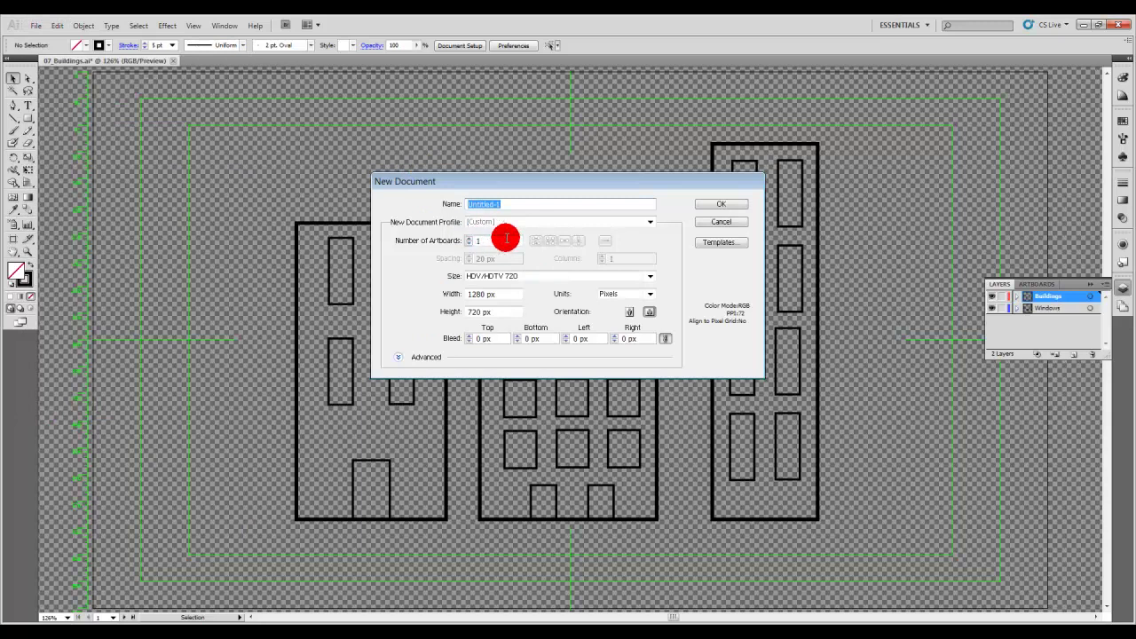
pyautogui.click(557, 222)
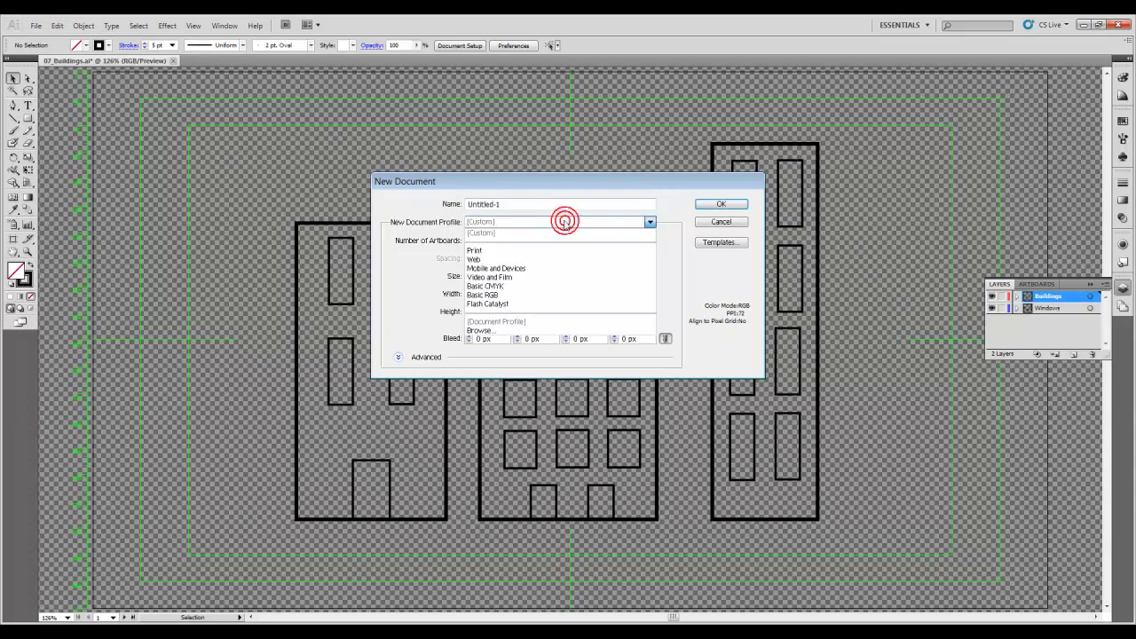
pyautogui.click(541, 249)
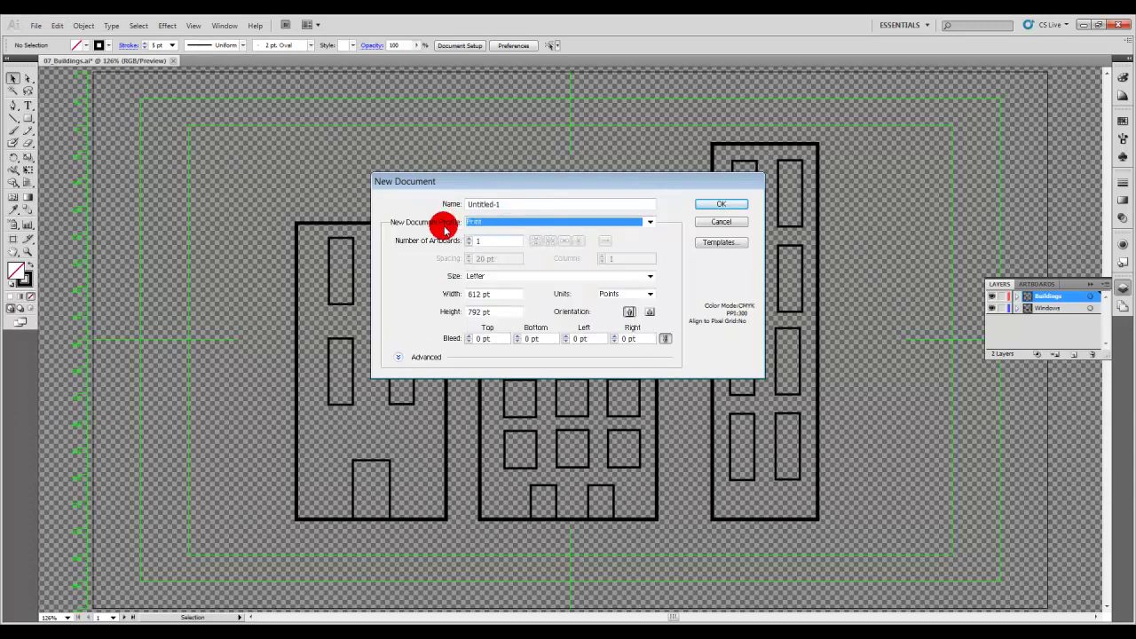
pyautogui.click(511, 277)
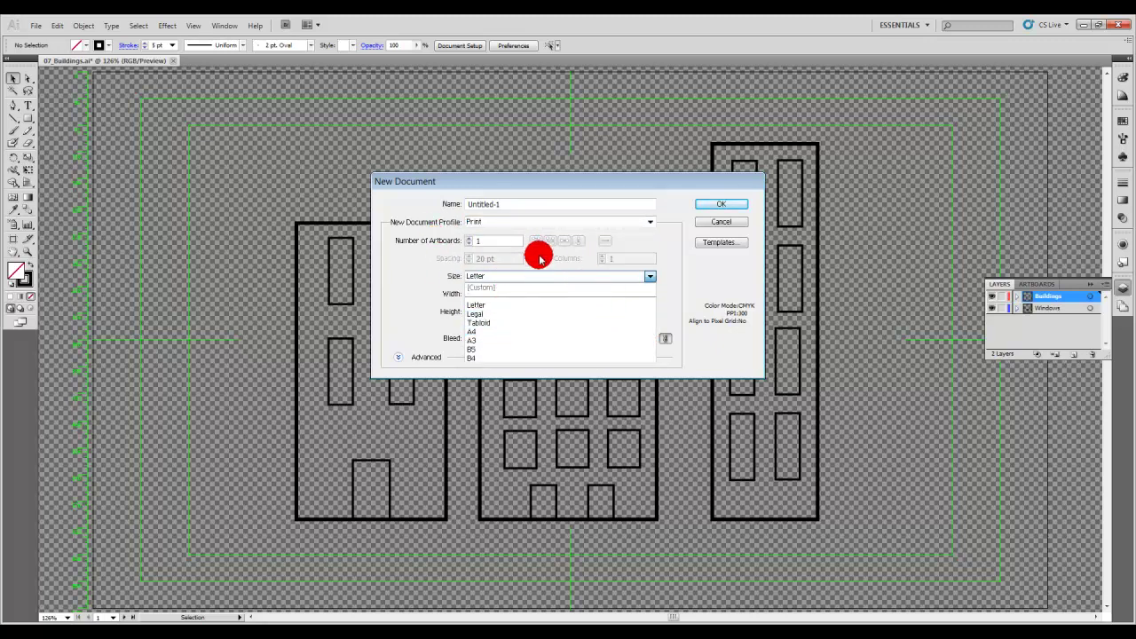
pyautogui.click(502, 222)
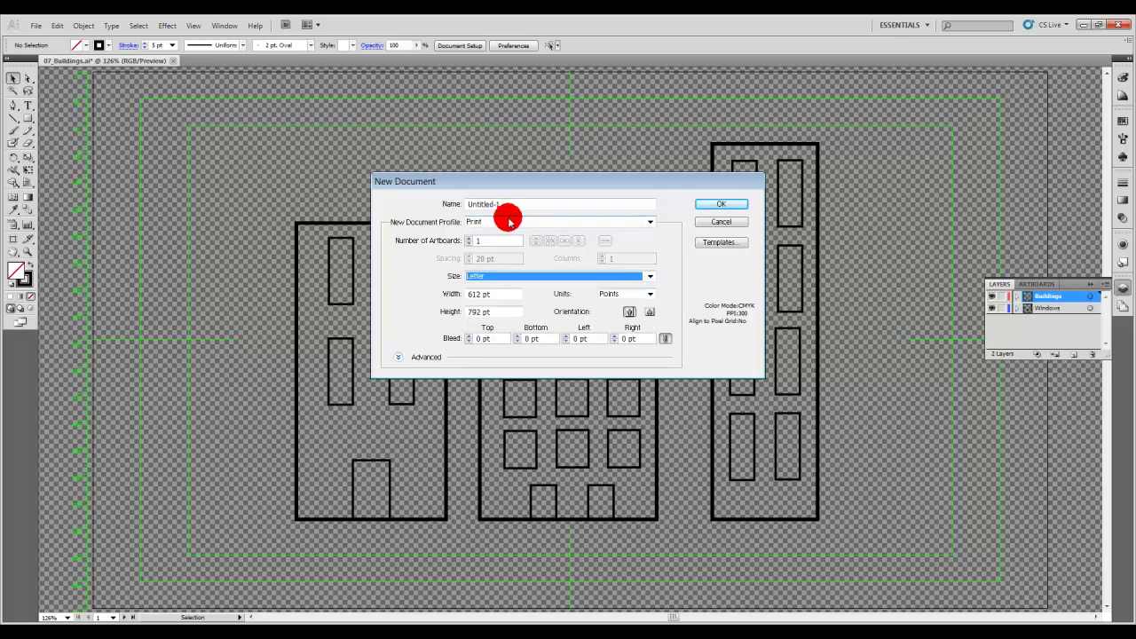
# - Create the document with the Video and Film profile and the HDV/HDTV 720 size
pyautogui.click(508, 222)
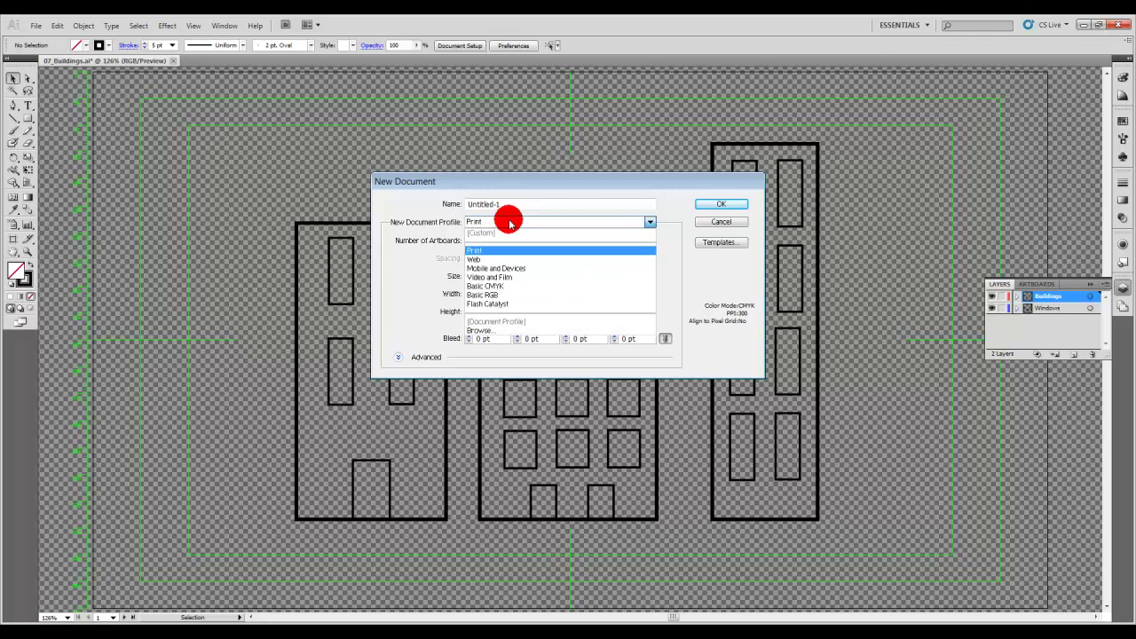
pyautogui.click(519, 279)
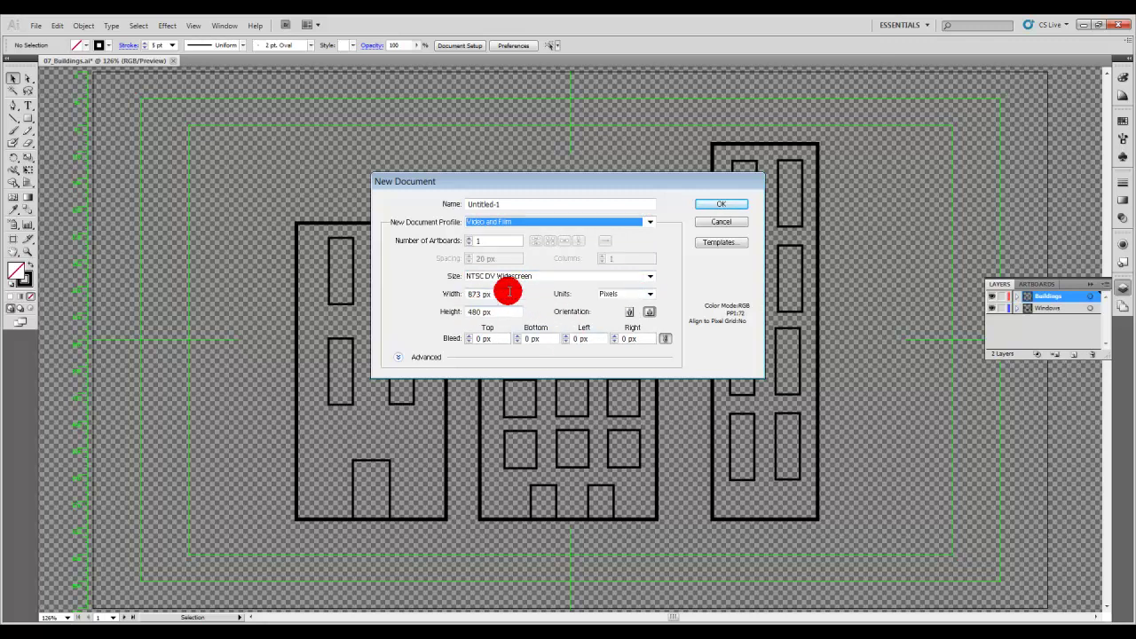
pyautogui.click(527, 277)
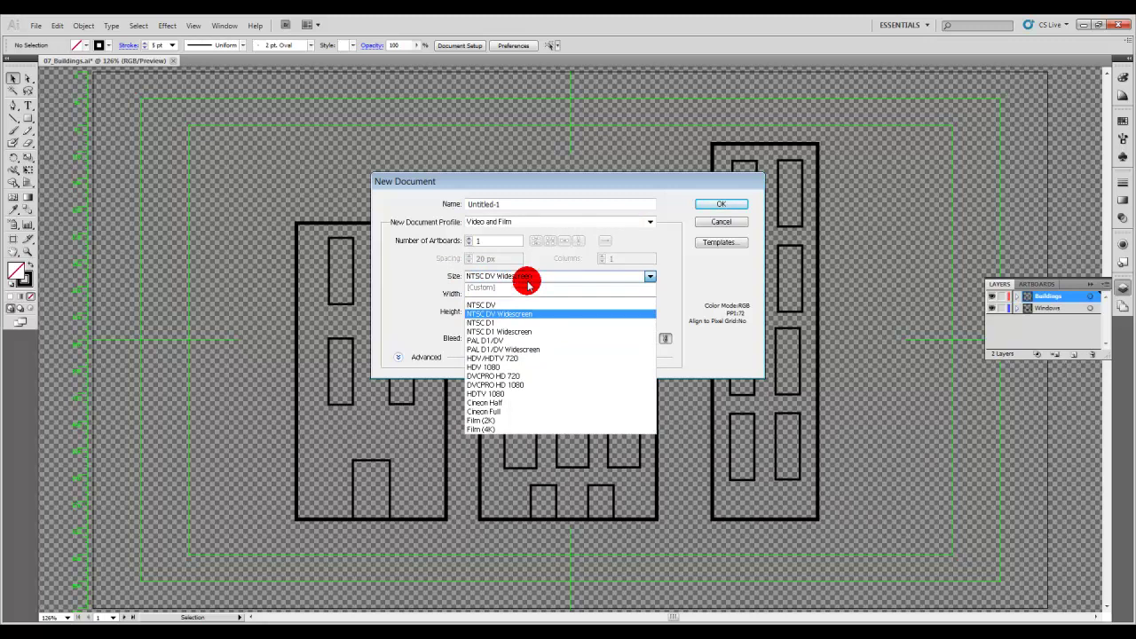
pyautogui.click(566, 358)
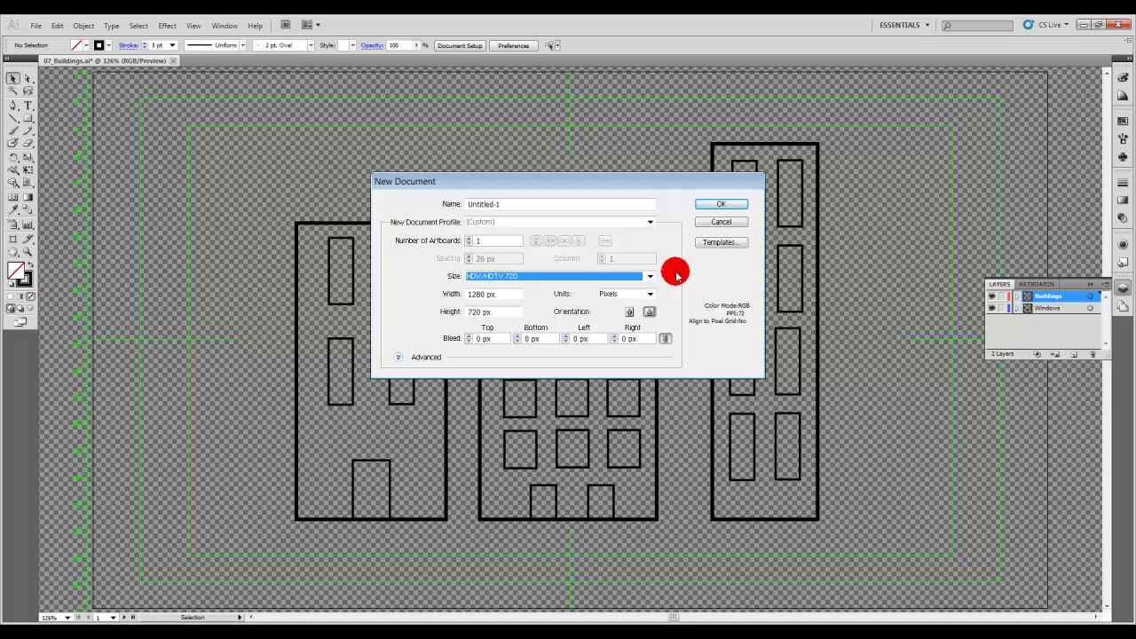
pyautogui.click(722, 206)
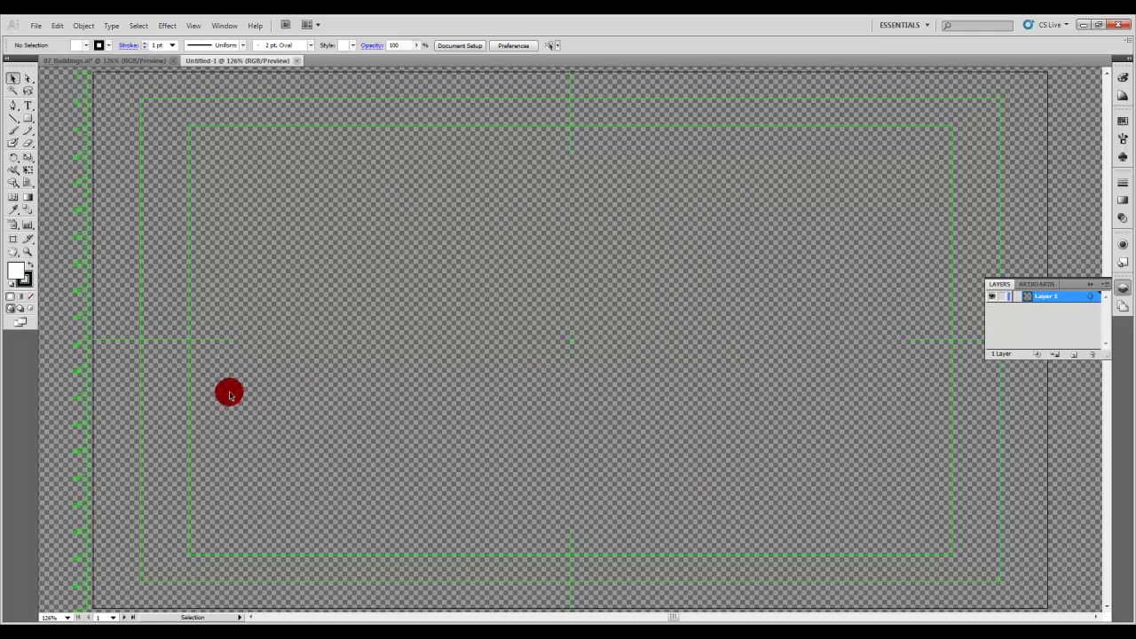
# - Draw a rectangle with no fill, about 240 by 246 px, in the lower-left part of the artboard
pyautogui.click(31, 119)
pyautogui.click(82, 45)
pyautogui.click(5, 55)
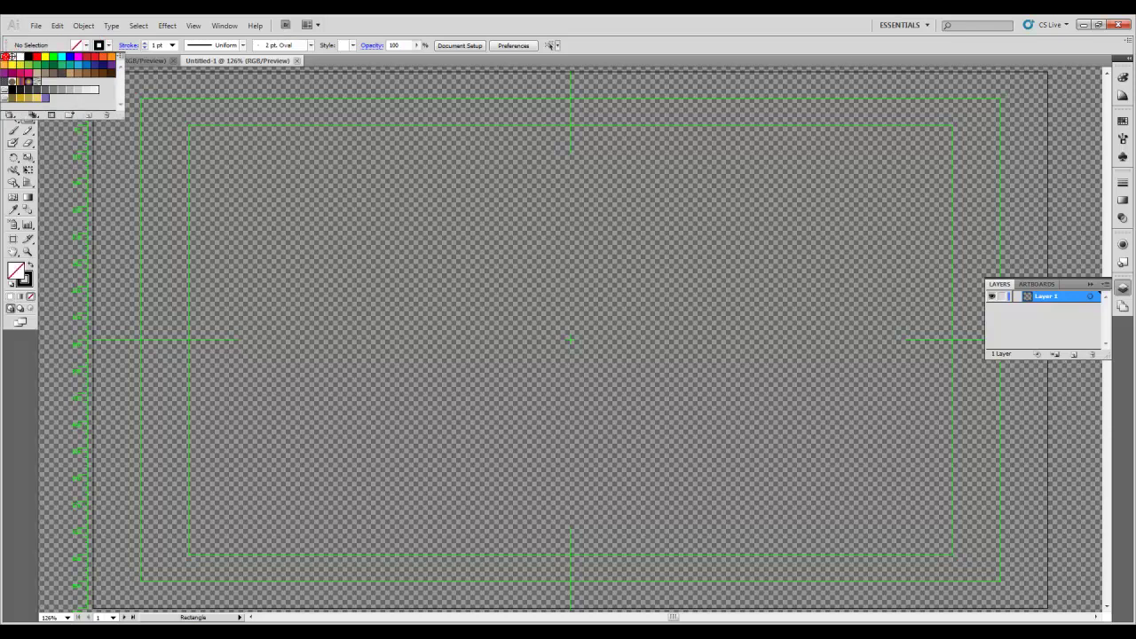
pyautogui.moveTo(388, 464)
pyautogui.mouseDown()
pyautogui.moveTo(287, 355)
pyautogui.moveTo(274, 303)
pyautogui.moveTo(452, 488)
pyautogui.mouseUp()
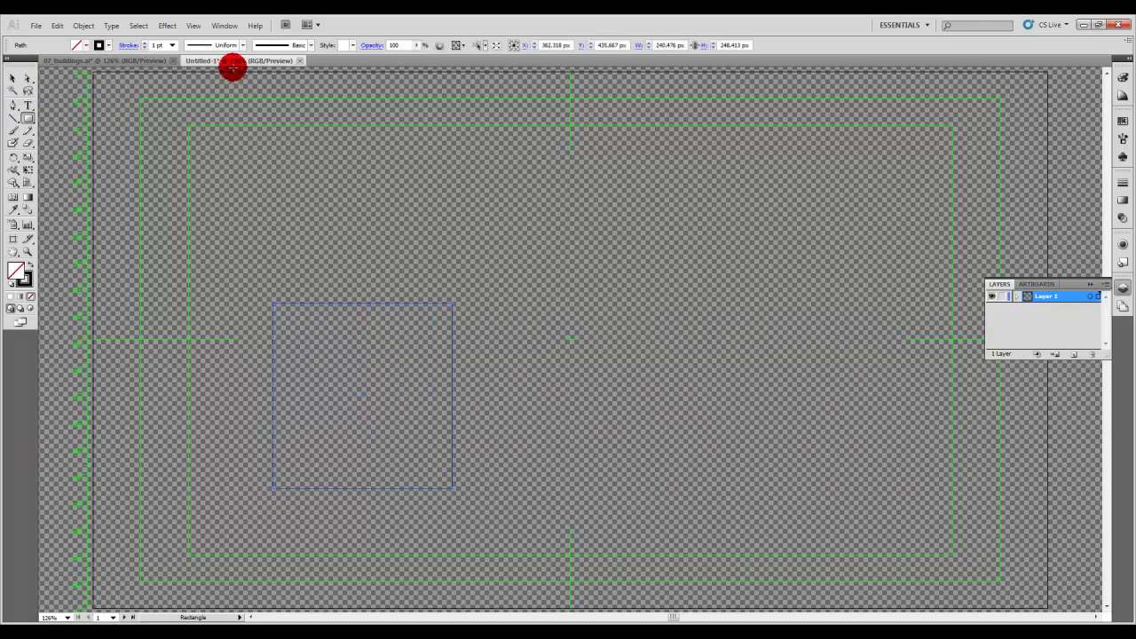
# - Set the stroke weight to 4 pt and draw a taller rectangle, about 232 by 399 px, just right of the first
pyautogui.click(173, 45)
pyautogui.click(171, 106)
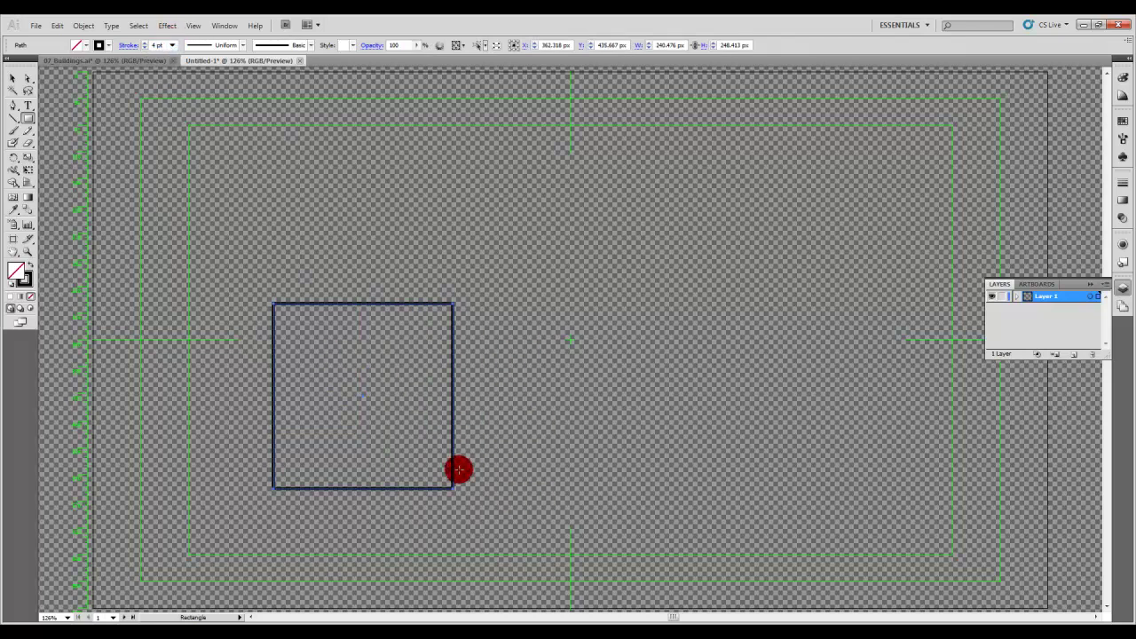
pyautogui.moveTo(465, 488); pyautogui.dragTo(639, 191)
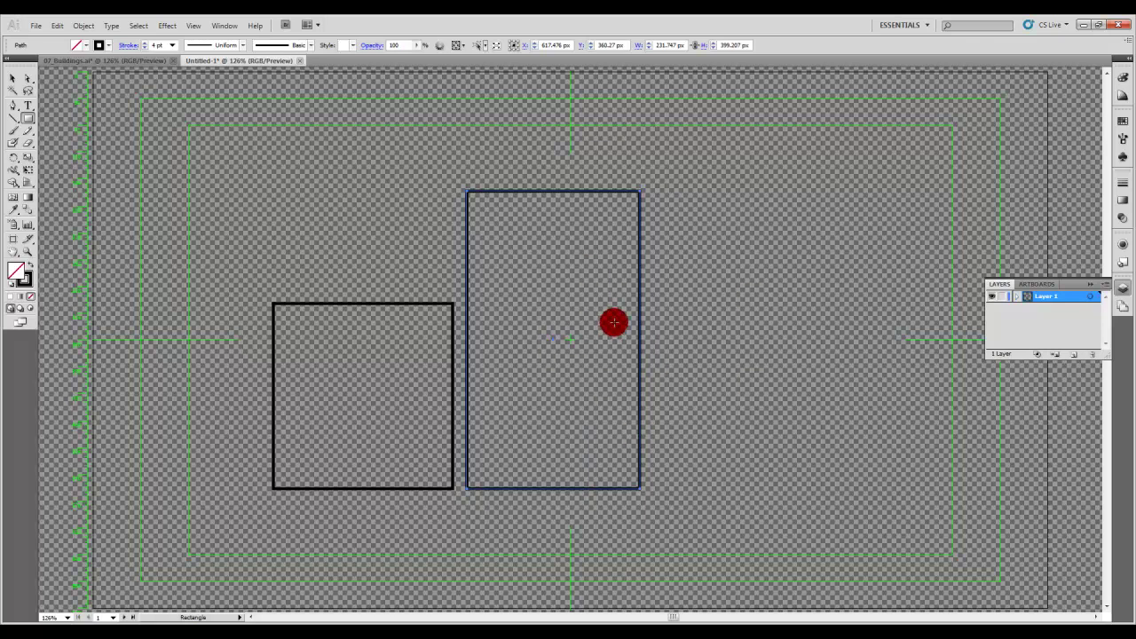
# - Switch to the 07_Buildings document and check which layers hold the window and building outlines
pyautogui.click(144, 59)
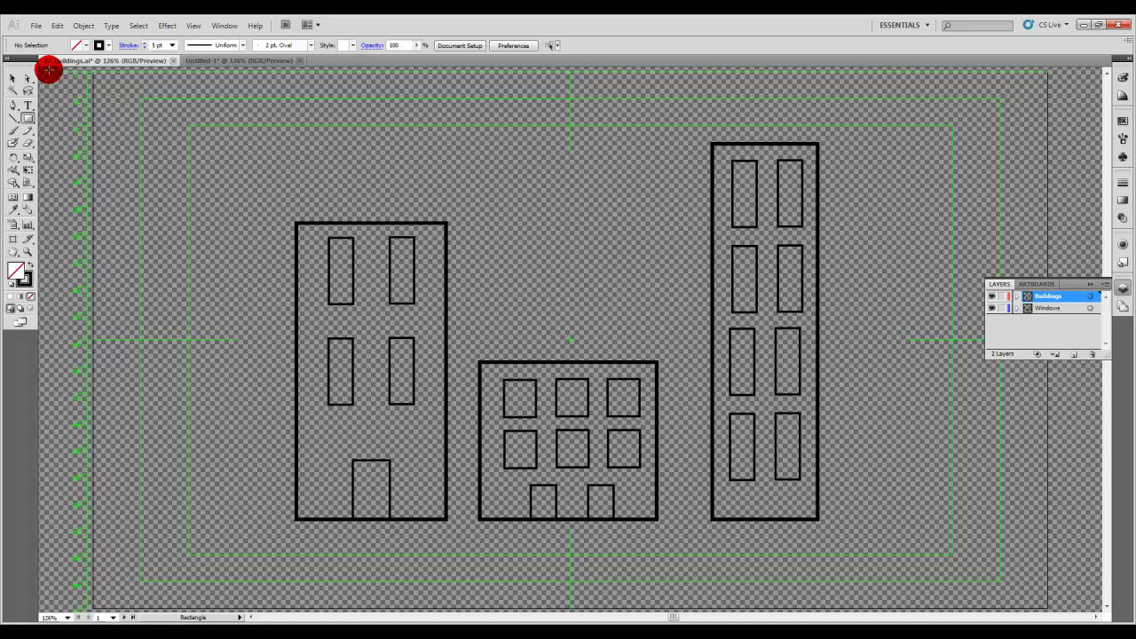
pyautogui.click(10, 80)
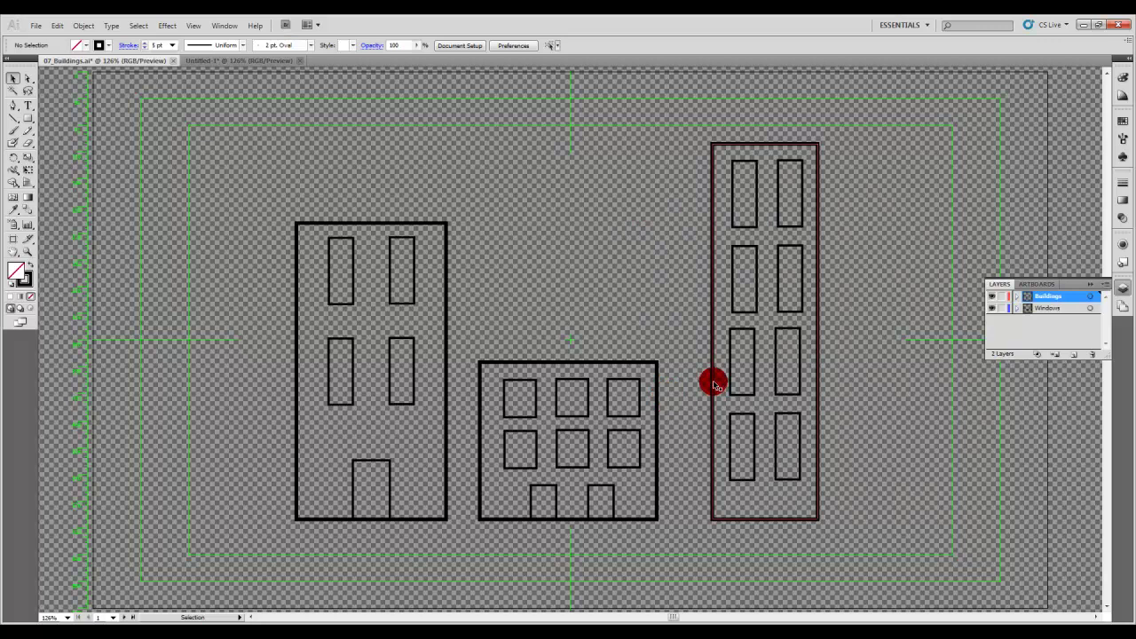
pyautogui.click(750, 347)
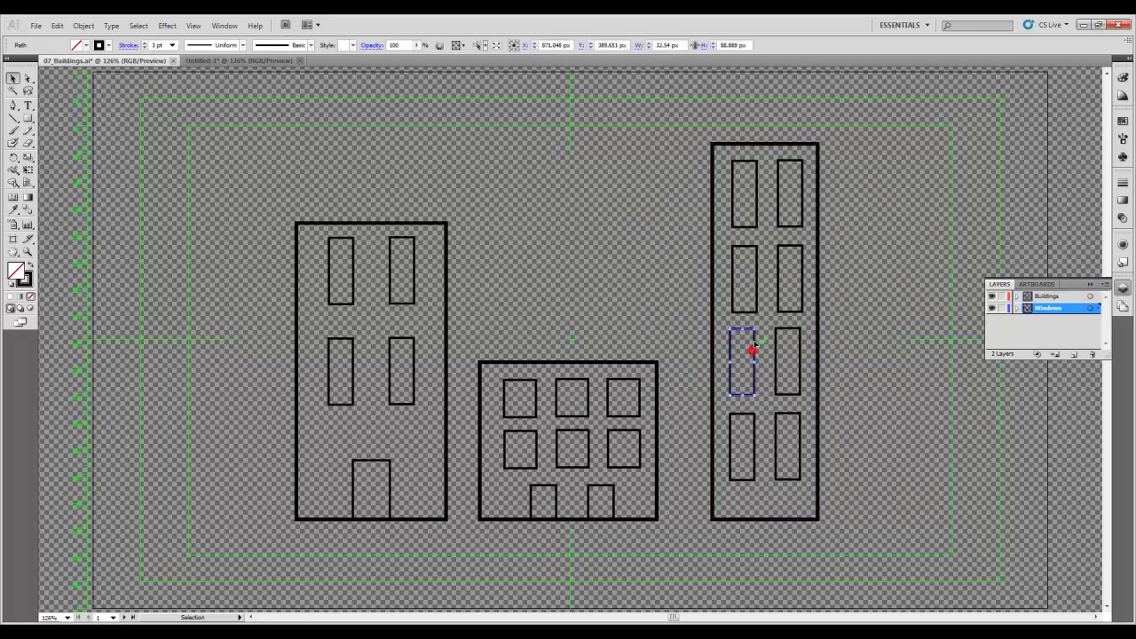
pyautogui.click(754, 313)
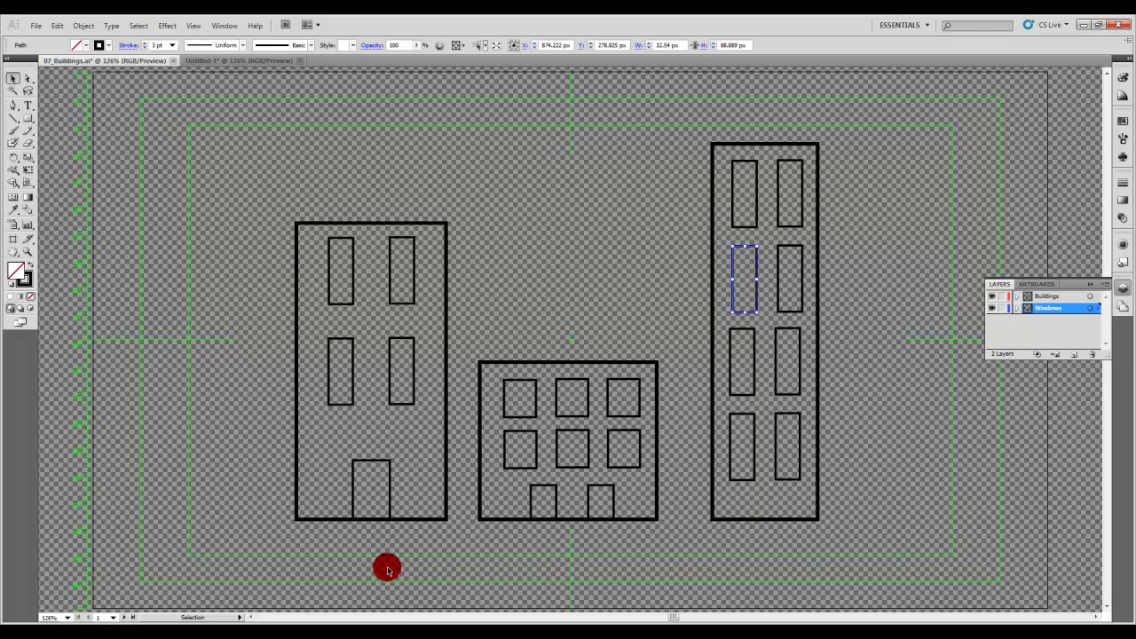
pyautogui.click(843, 436)
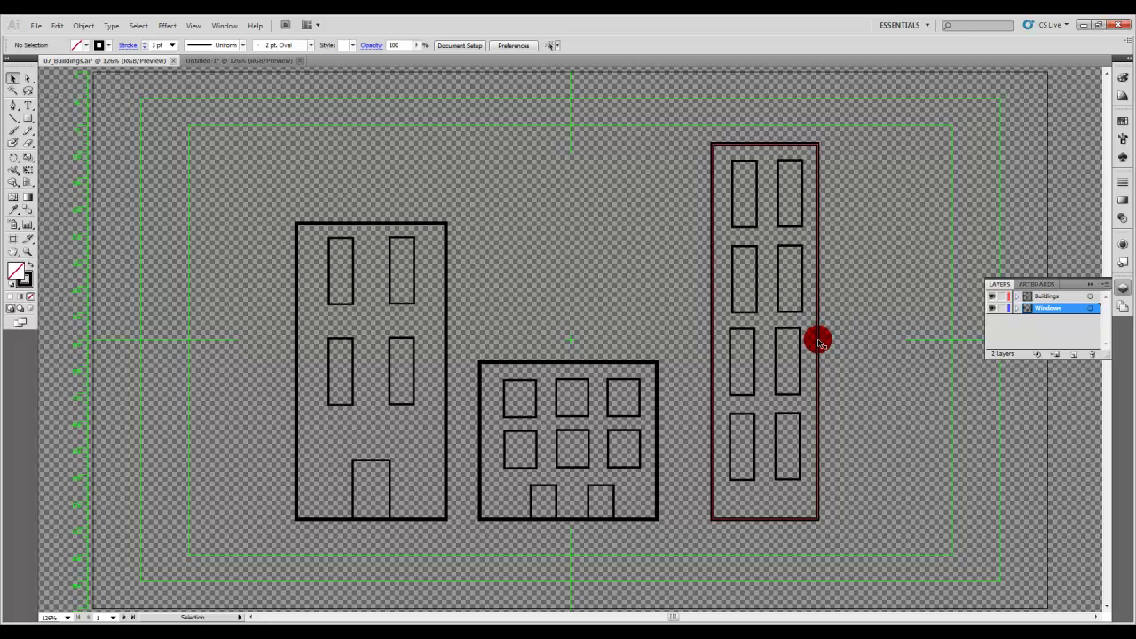
pyautogui.click(657, 362)
pyautogui.click(672, 323)
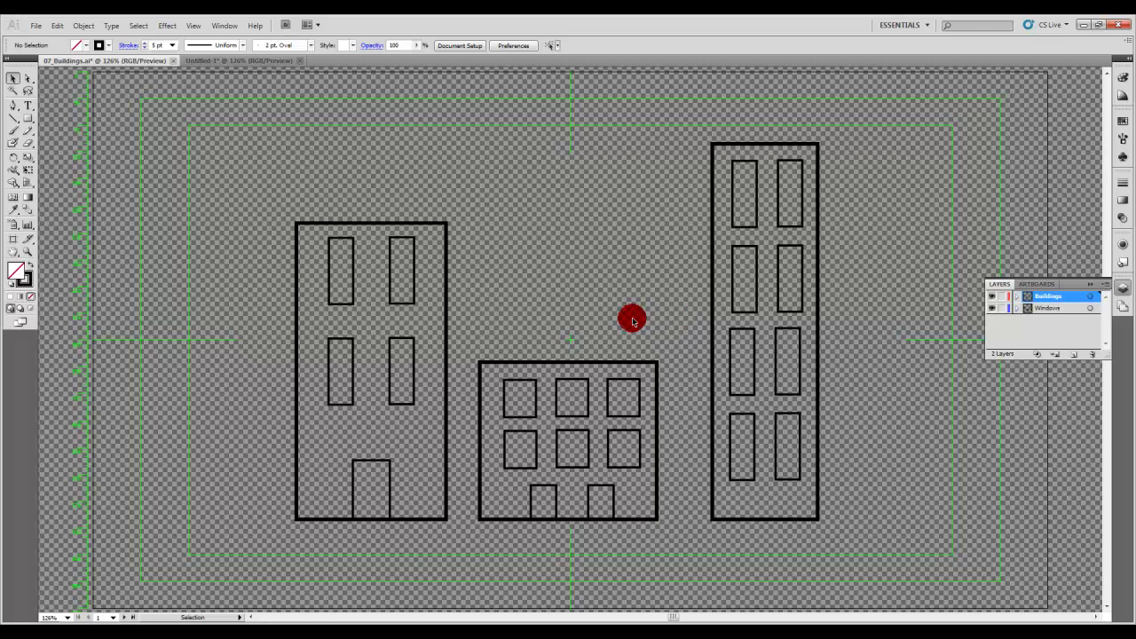
# - Check the rendered buildings video again and return to the Illustrator artwork
pyautogui.hotkey('alt', 'Tab')
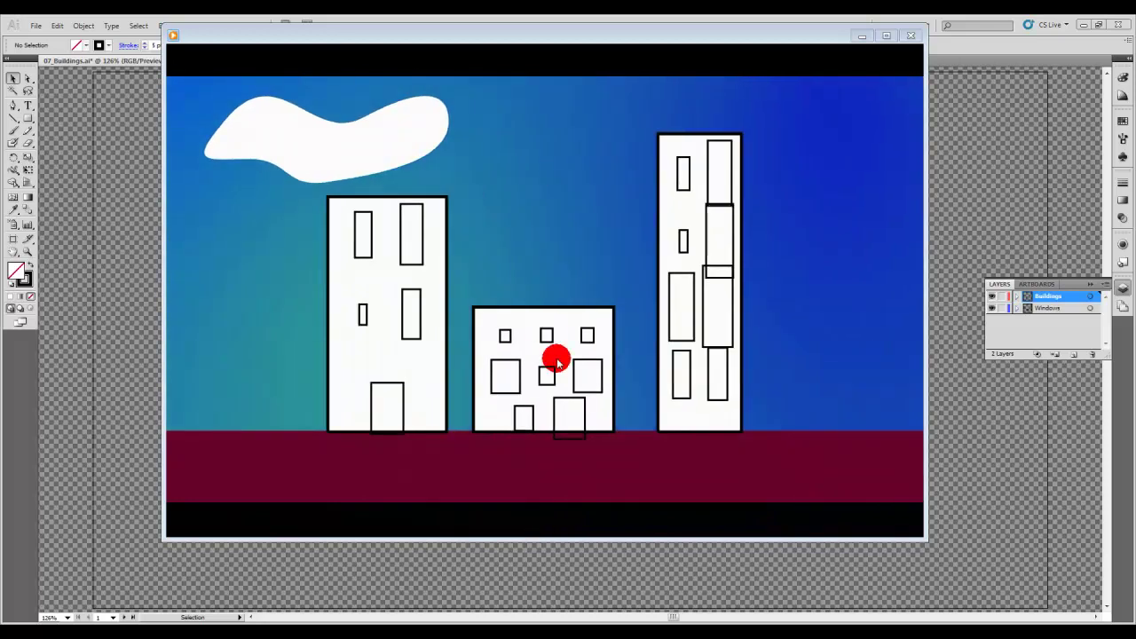
pyautogui.click(978, 435)
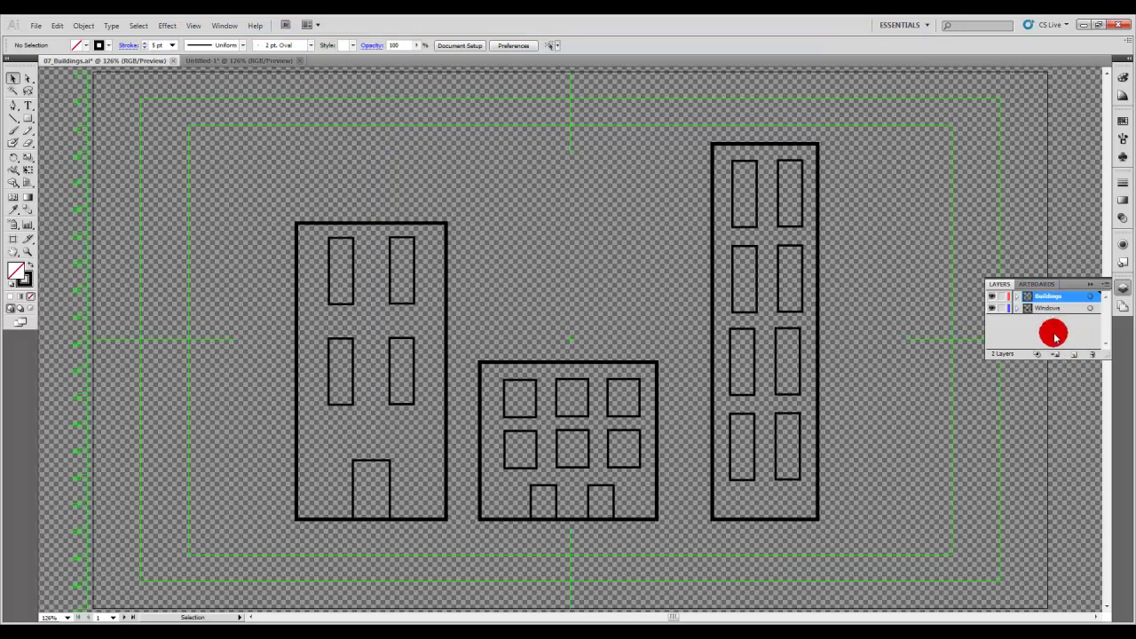
# - Examine the separate paths in the Buildings layer by selecting each building outline, and collapse the layer again
pyautogui.moveTo(1063, 308); pyautogui.dragTo(1018, 299)
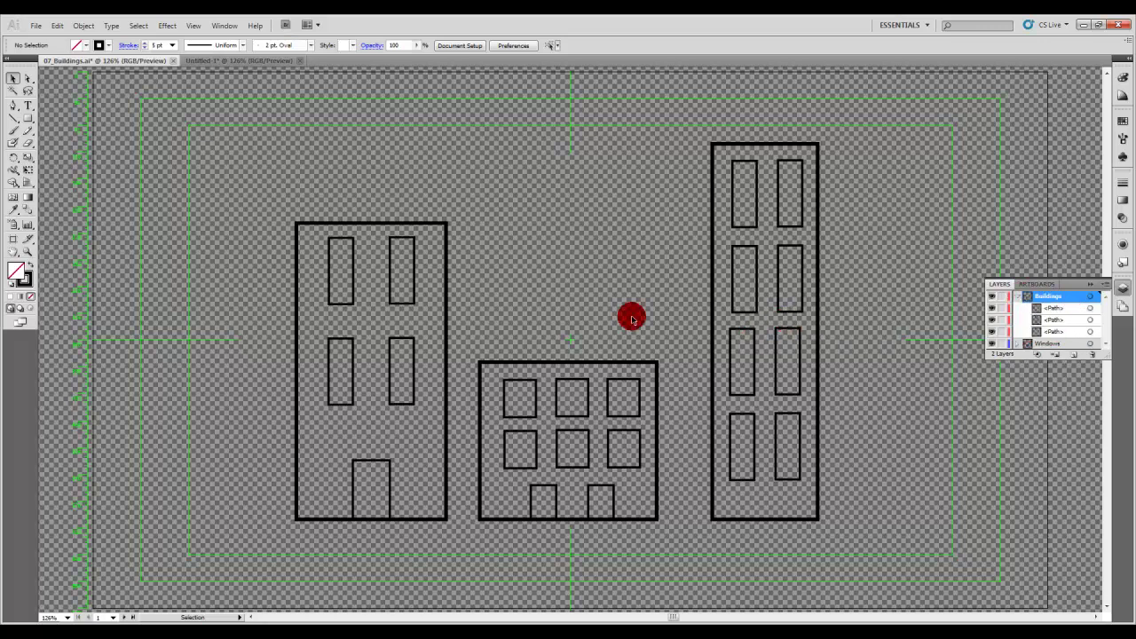
pyautogui.click(447, 275)
pyautogui.keyDown('shift'); pyautogui.click(583, 362); pyautogui.keyUp('shift')
pyautogui.click(587, 362)
pyautogui.click(713, 344)
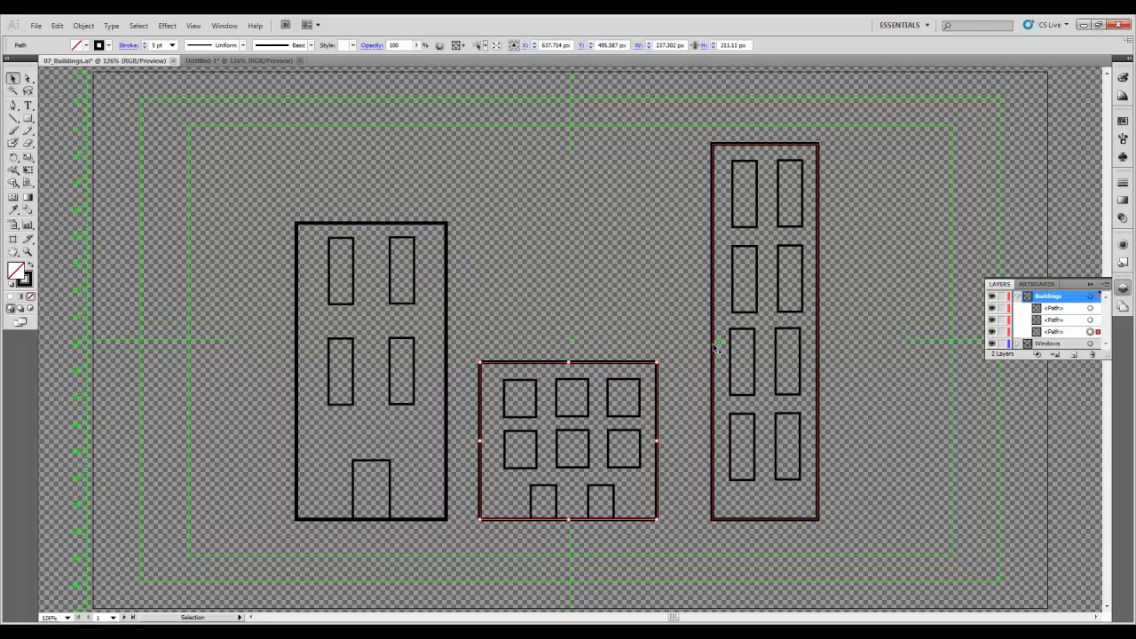
pyautogui.click(1017, 296)
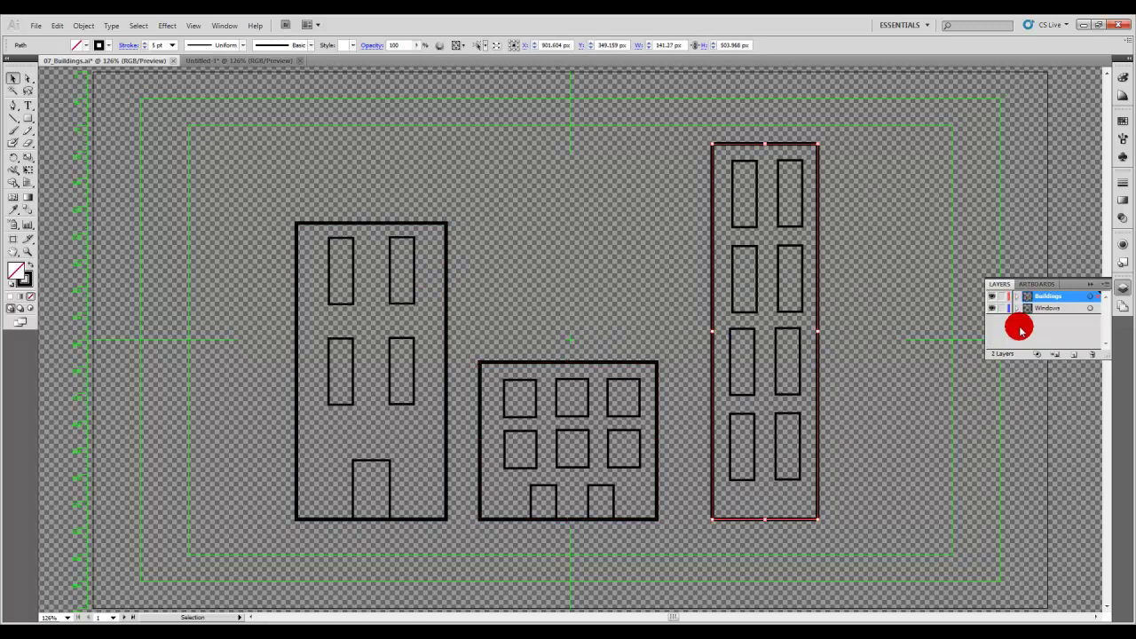
# - Examine the Windows layer's paths by selecting several windows of the middle building, and collapse the layer again
pyautogui.click(1017, 309)
pyautogui.click(636, 387)
pyautogui.click(588, 399)
pyautogui.click(523, 415)
pyautogui.click(535, 439)
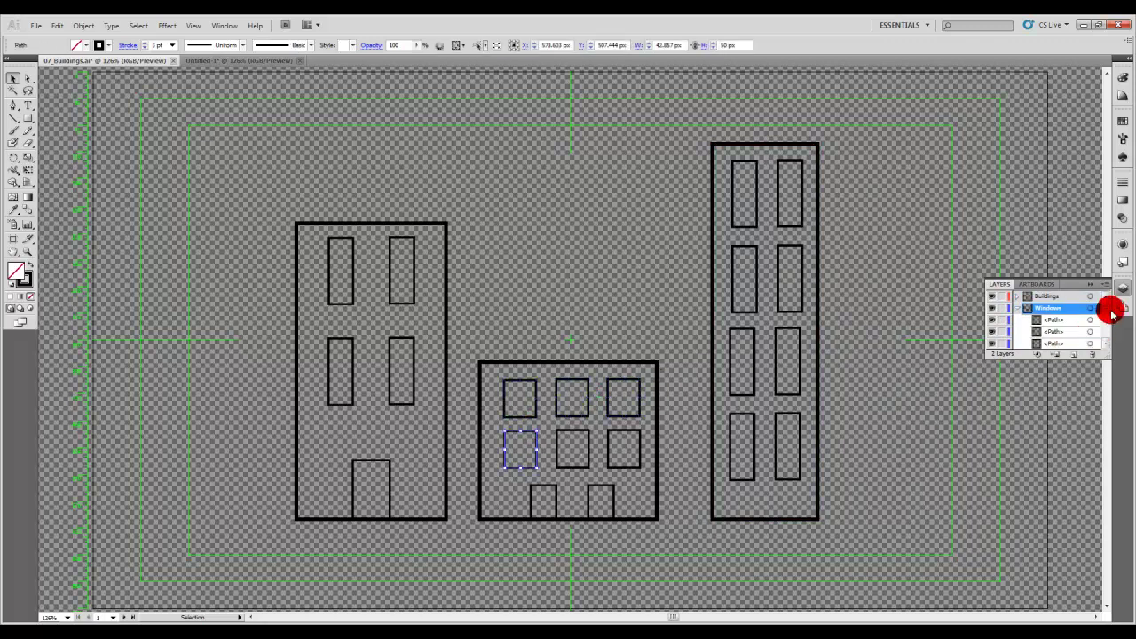
pyautogui.click(1016, 308)
pyautogui.click(984, 221)
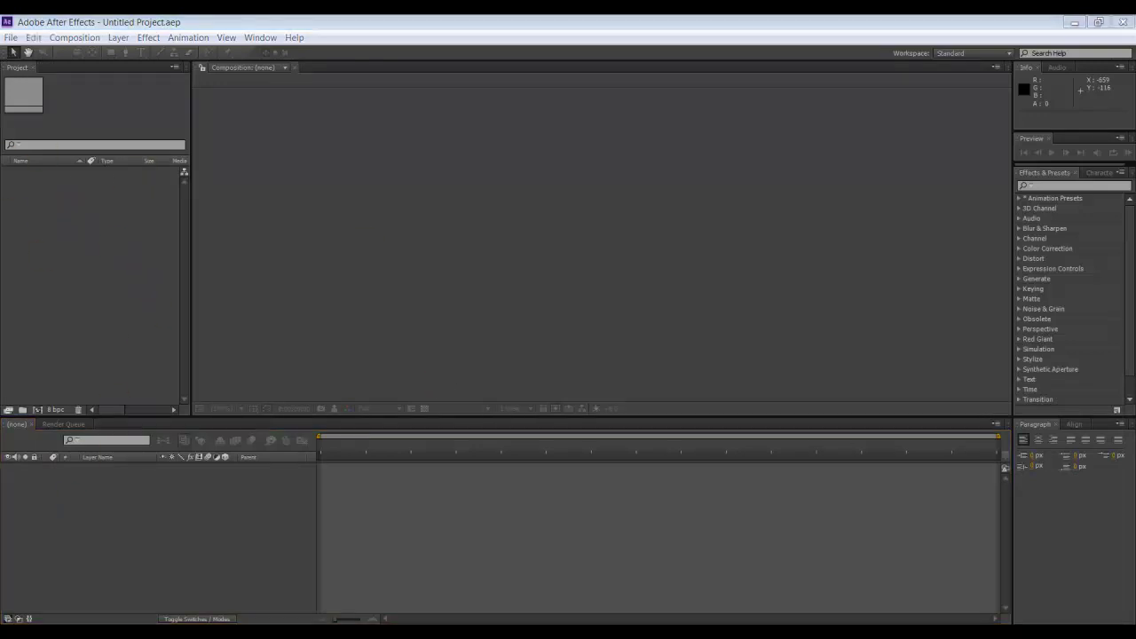
# - Switch to After Effects and start importing the 07_Buildings Illustrator file as a Composition with footage dimensions set to Document Size
pyautogui.hotkey('alt', 'Tab')
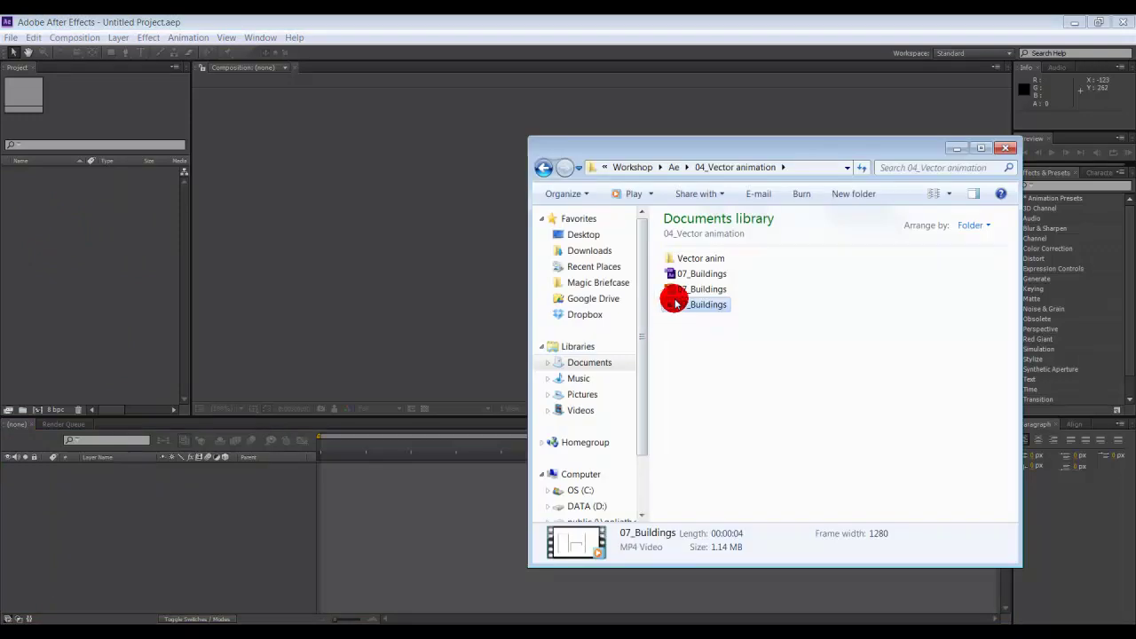
pyautogui.click(705, 290)
pyautogui.moveTo(714, 297); pyautogui.dragTo(75, 256)
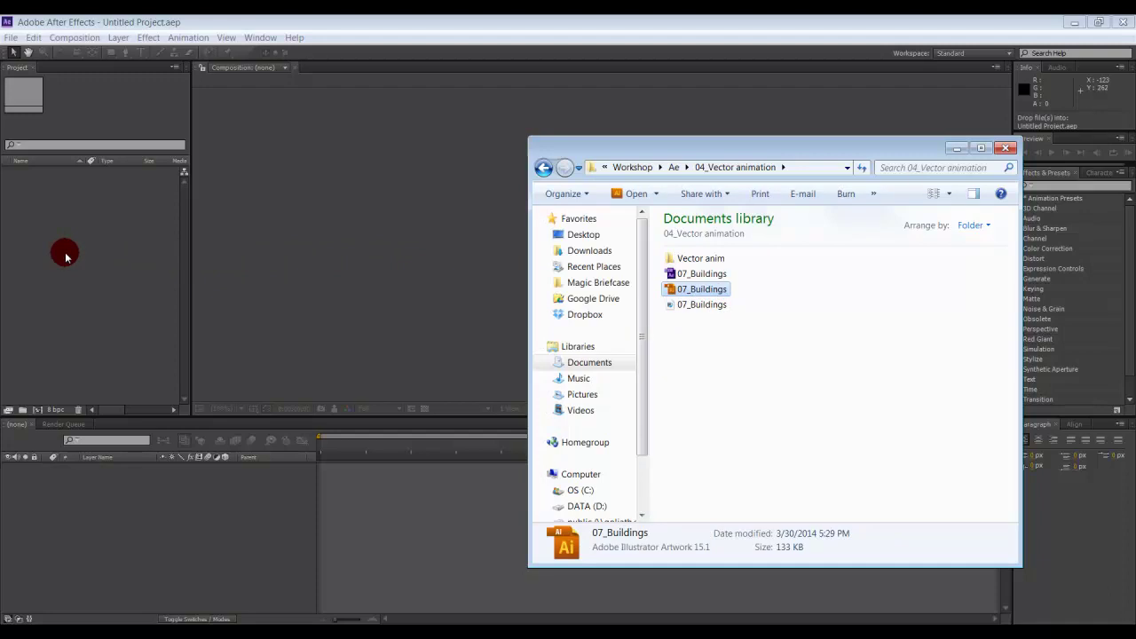
pyautogui.moveTo(64, 257); pyautogui.dragTo(65, 256)
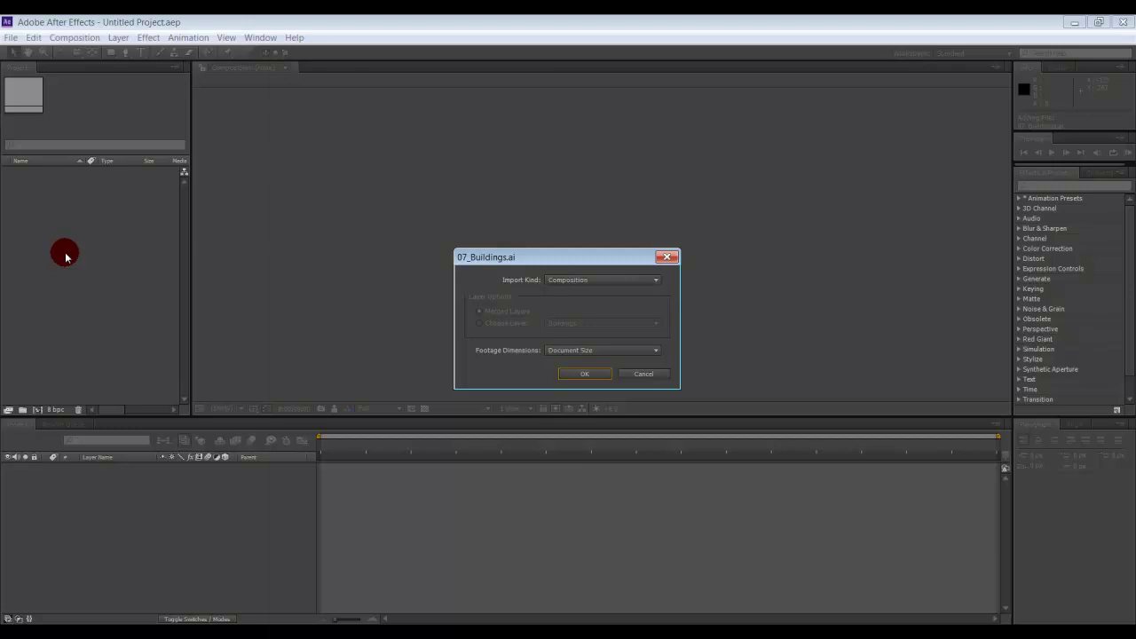
pyautogui.click(656, 279)
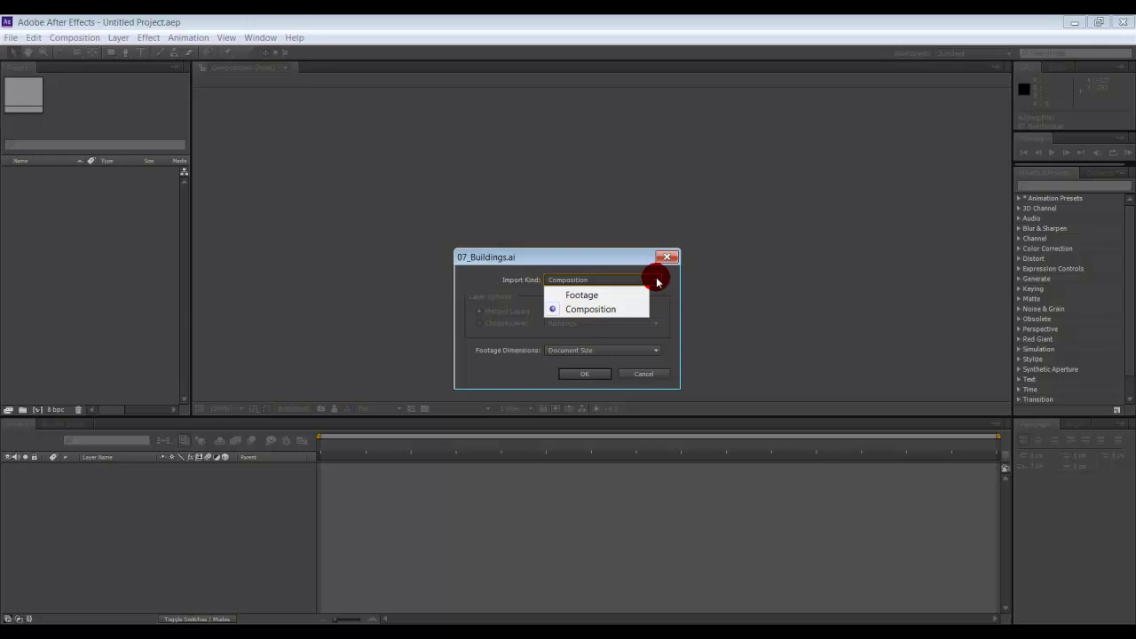
pyautogui.moveTo(656, 281); pyautogui.dragTo(609, 316)
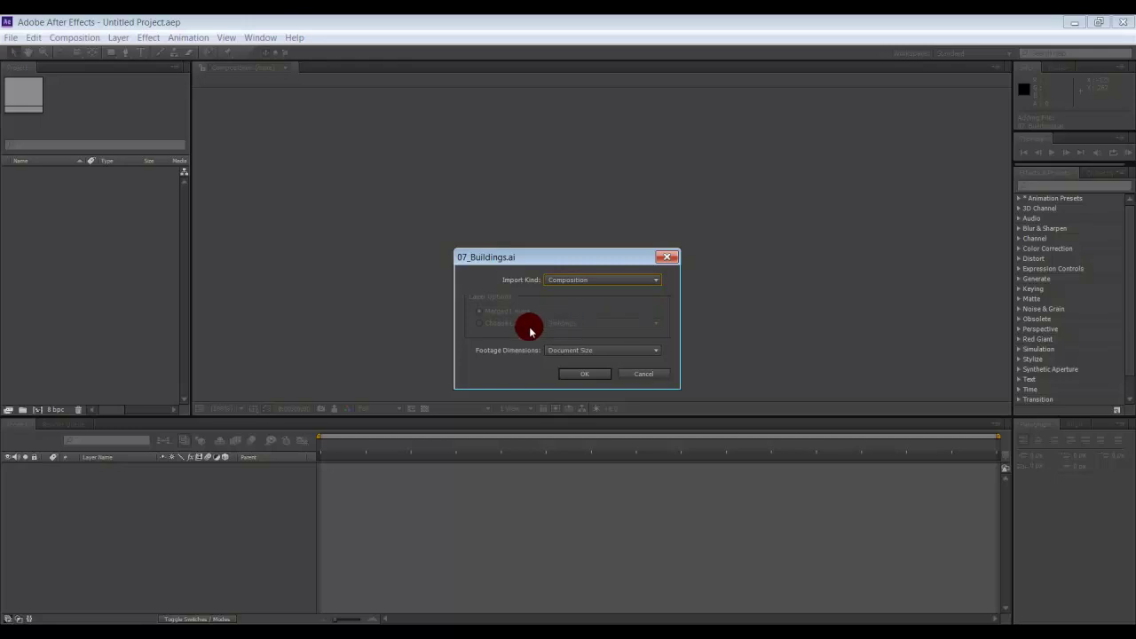
pyautogui.click(654, 351)
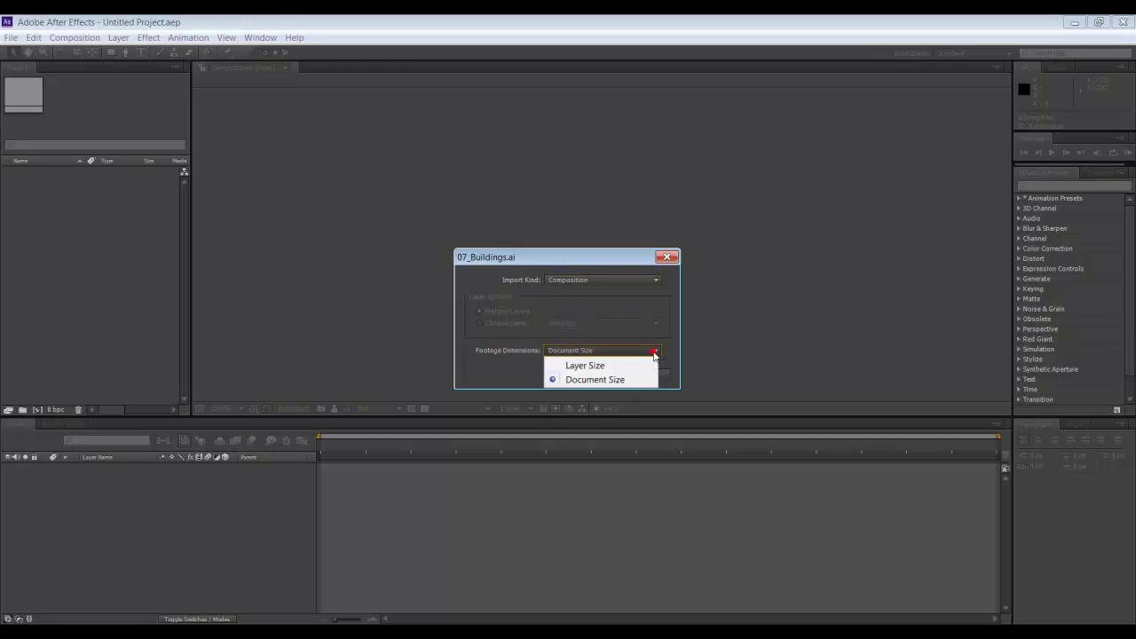
pyautogui.moveTo(650, 356); pyautogui.dragTo(628, 383)
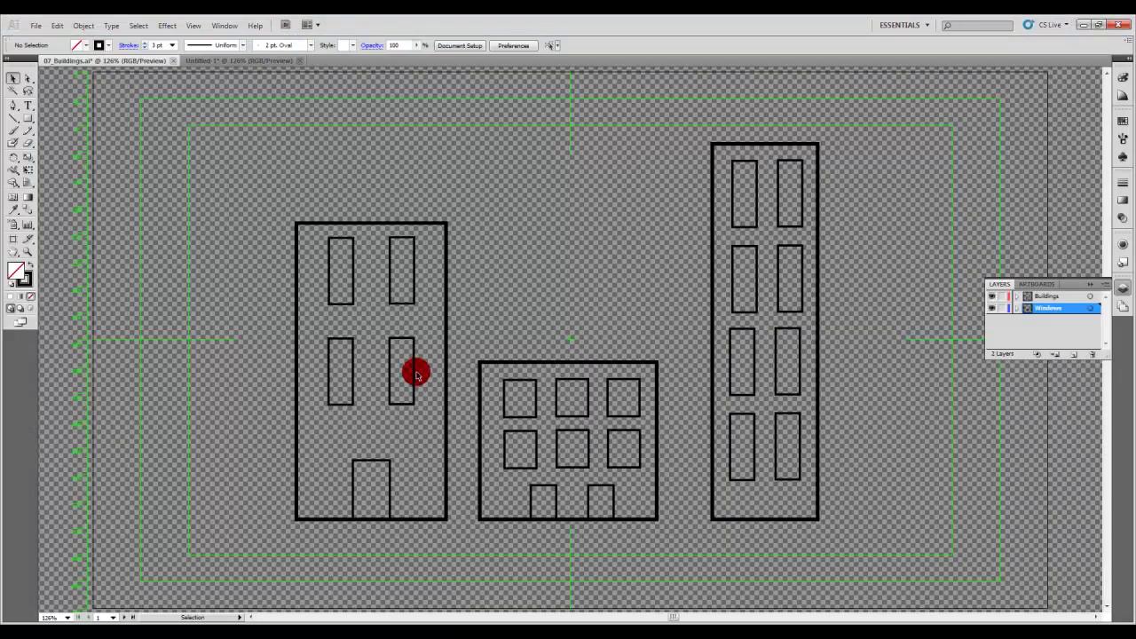
# - Check the size preset and dimensions in Illustrator's new document settings, and cancel without creating a document
pyautogui.click(37, 27)
pyautogui.click(82, 41)
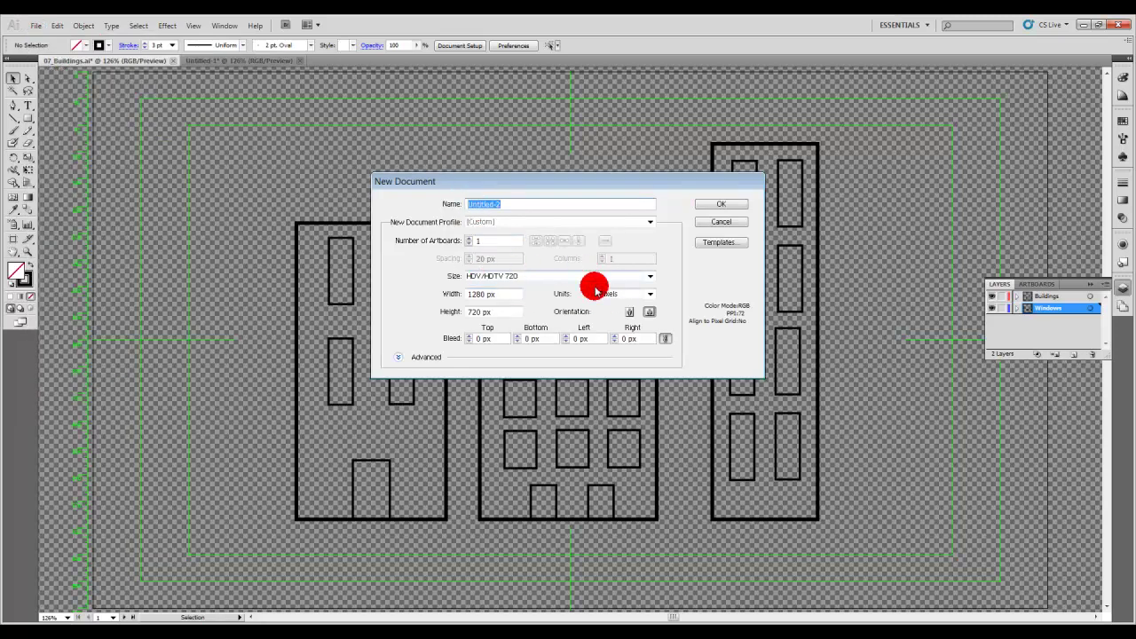
pyautogui.click(727, 224)
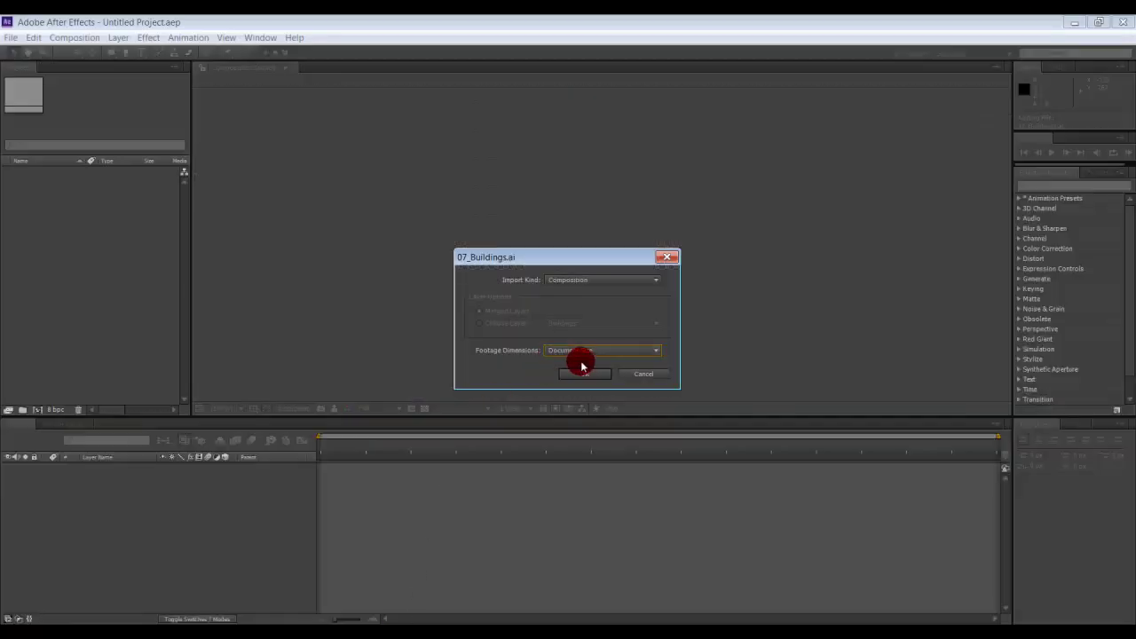
# - Finish the import in After Effects, open the 07_Buildings composition, and undo the import
pyautogui.click(597, 374)
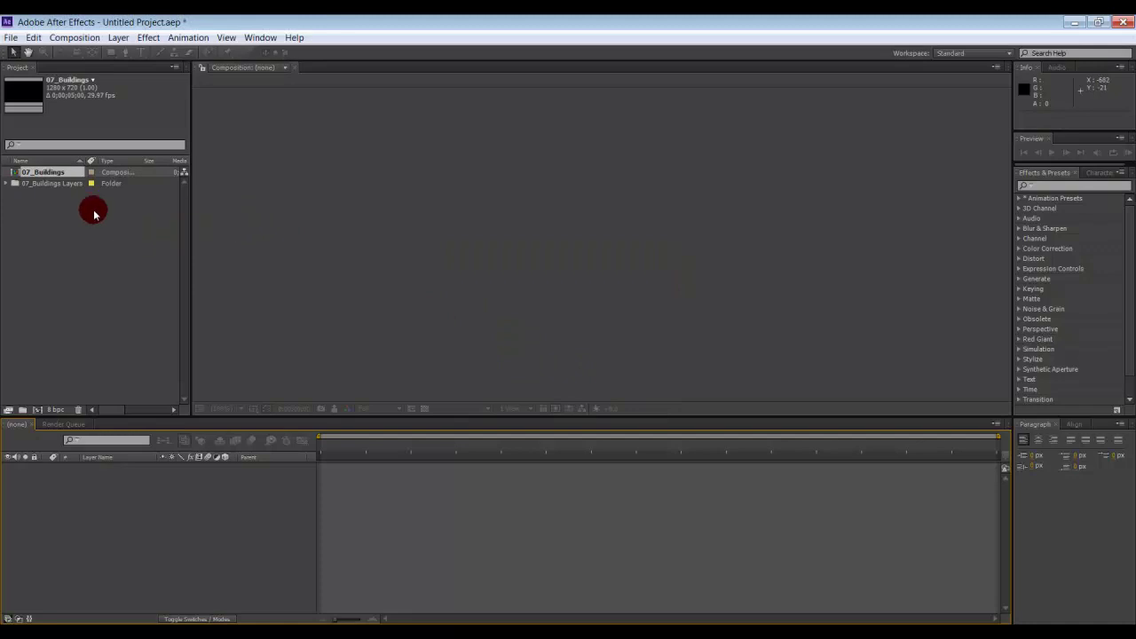
pyautogui.doubleClick(55, 175)
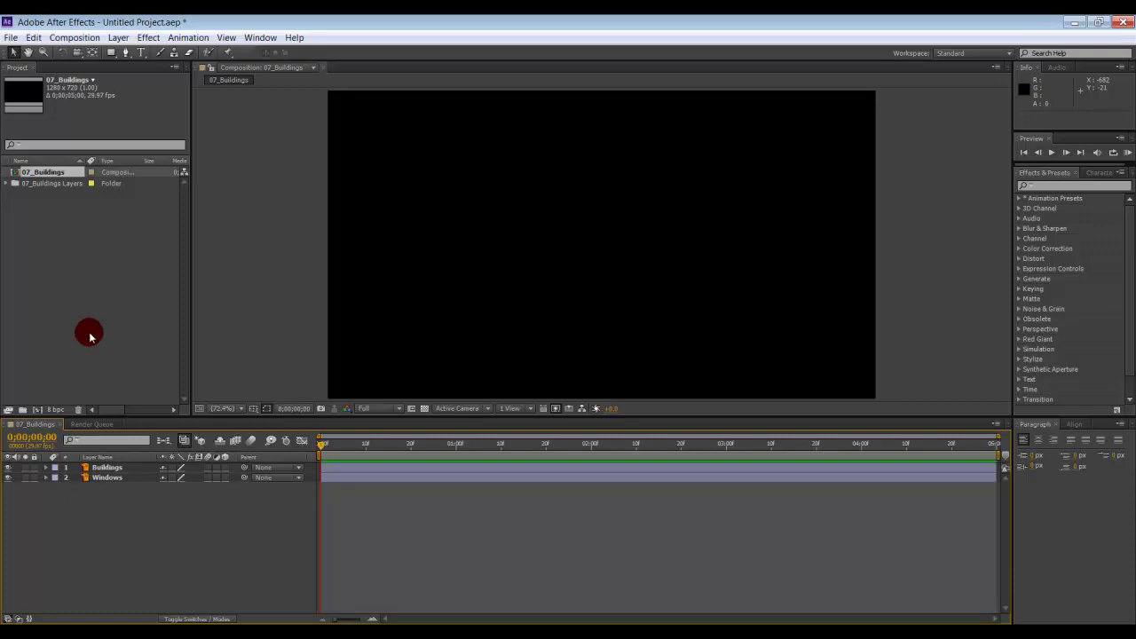
pyautogui.hotkey('ctrl', 'z')
pyautogui.click(81, 44)
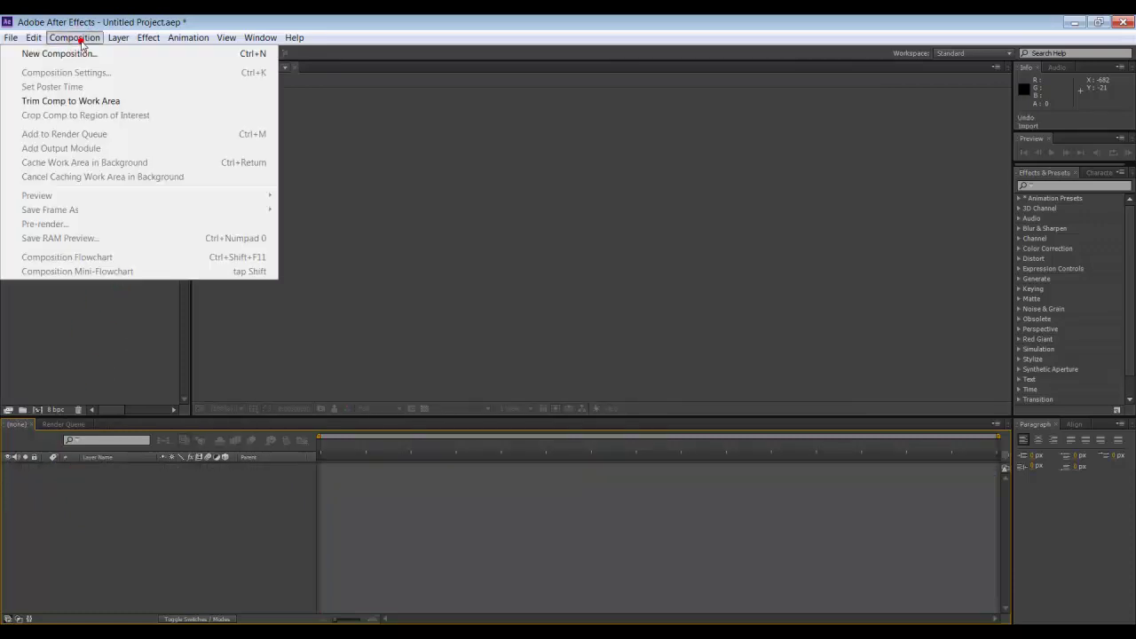
pyautogui.click(45, 291)
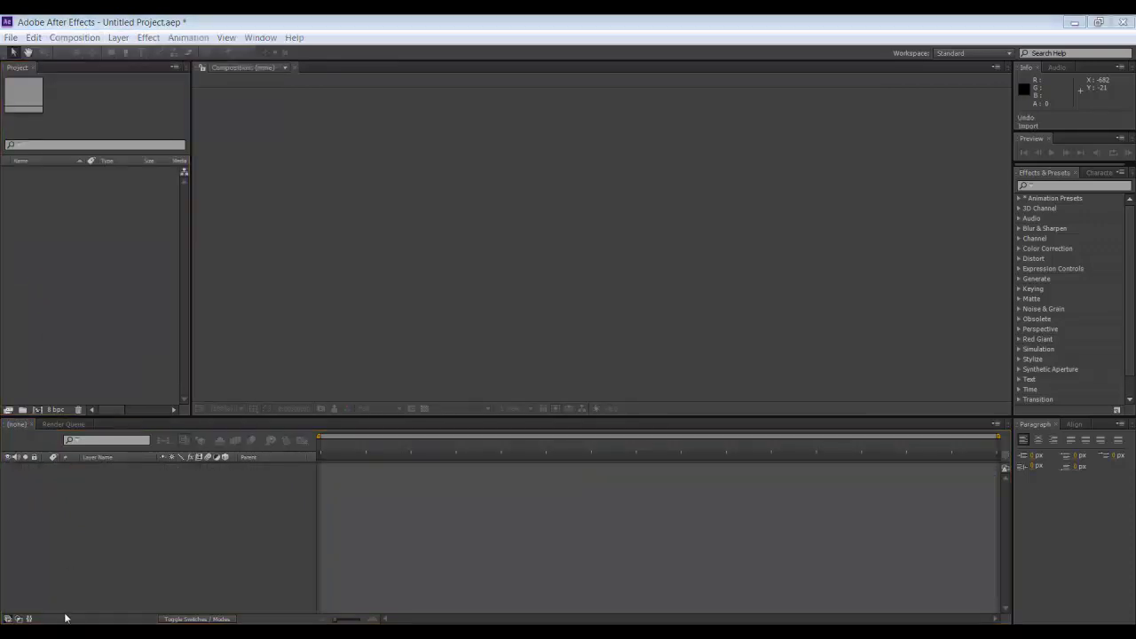
# - Import the 07_Buildings Illustrator file from the 04_Vector animation folder as a Composition with Document Size footage dimensions
pyautogui.hotkey('ctrl', 'i')
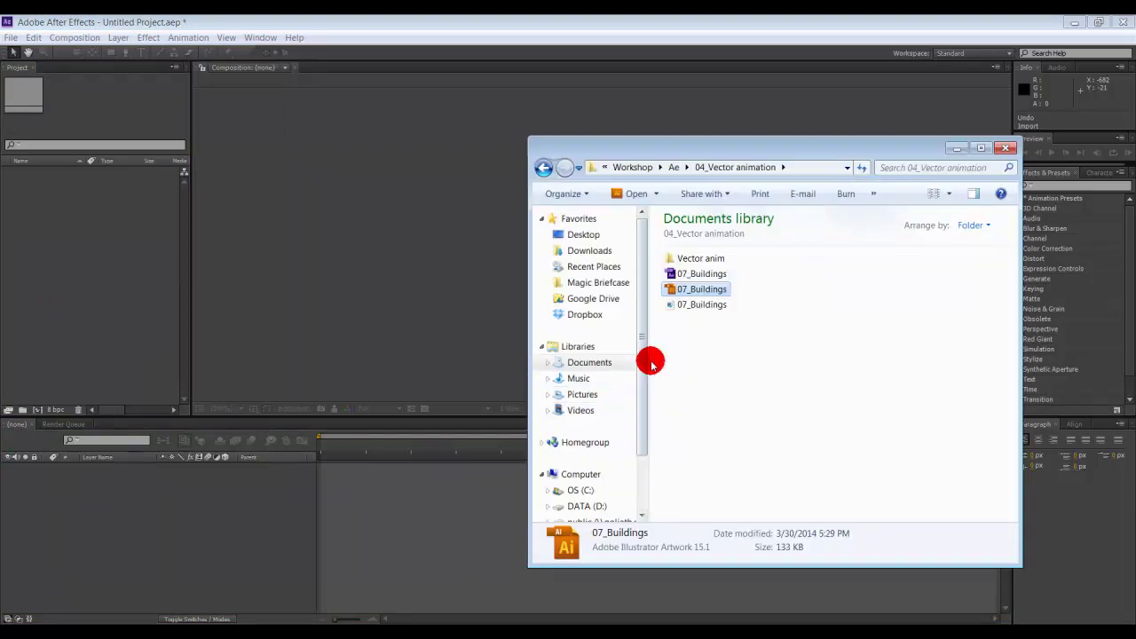
pyautogui.moveTo(701, 289)
pyautogui.mouseDown()
pyautogui.moveTo(76, 254)
pyautogui.moveTo(70, 270)
pyautogui.moveTo(86, 280)
pyautogui.moveTo(91, 190)
pyautogui.moveTo(100, 209)
pyautogui.moveTo(98, 82)
pyautogui.mouseUp()
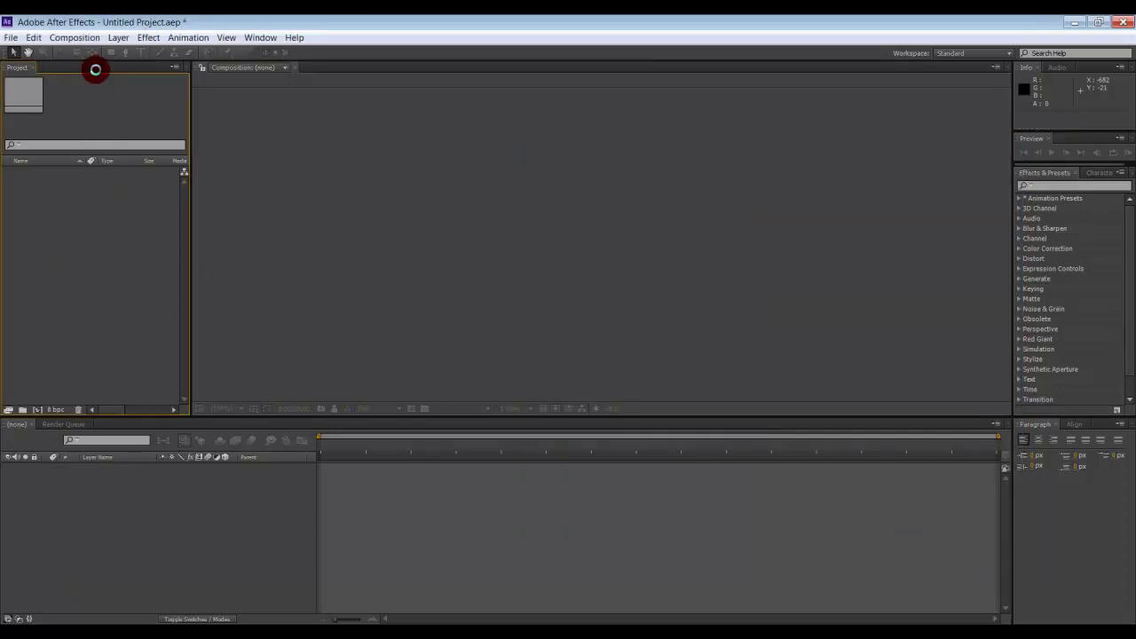
pyautogui.click(582, 384)
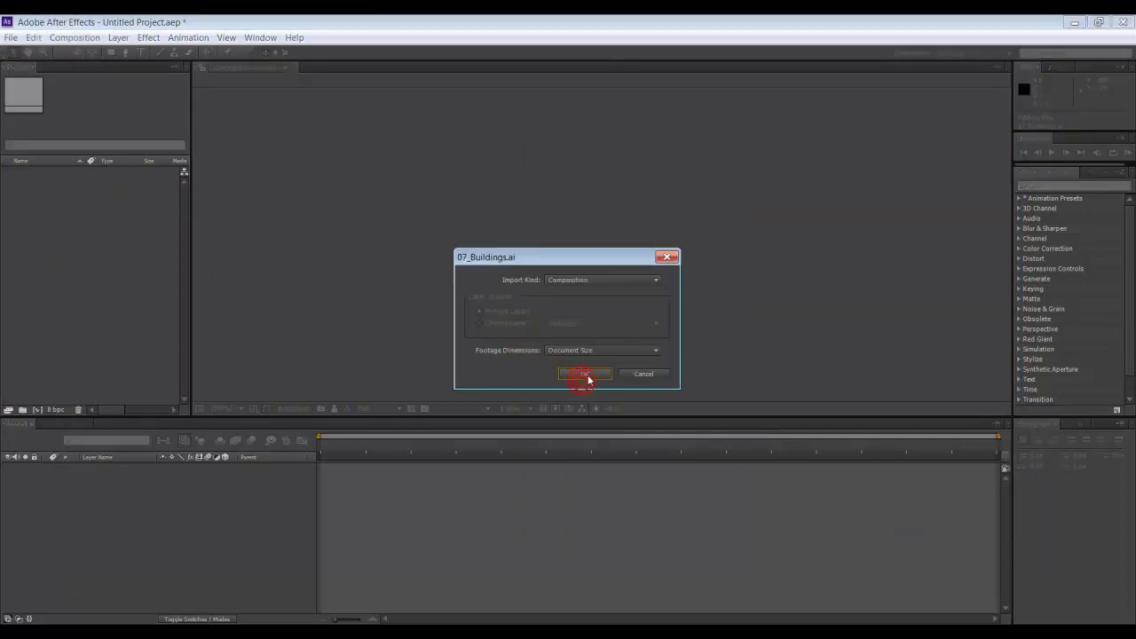
# - Set up a new composition named "Buildings animation" with the HDV/HDTV 720 29.97 preset
pyautogui.click(65, 38)
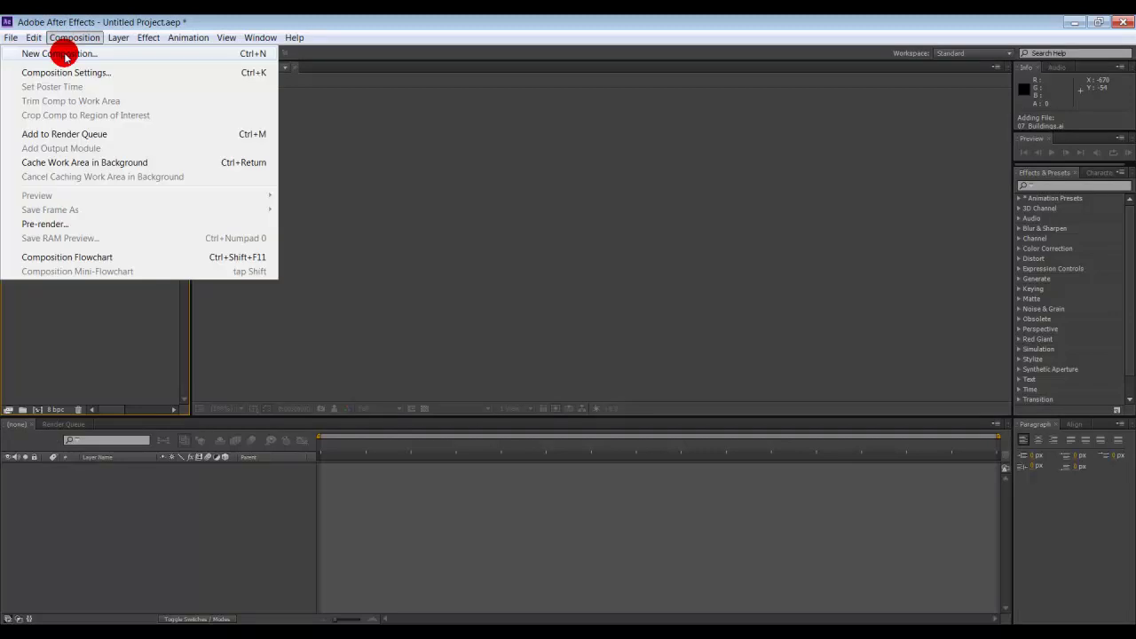
pyautogui.click(66, 51)
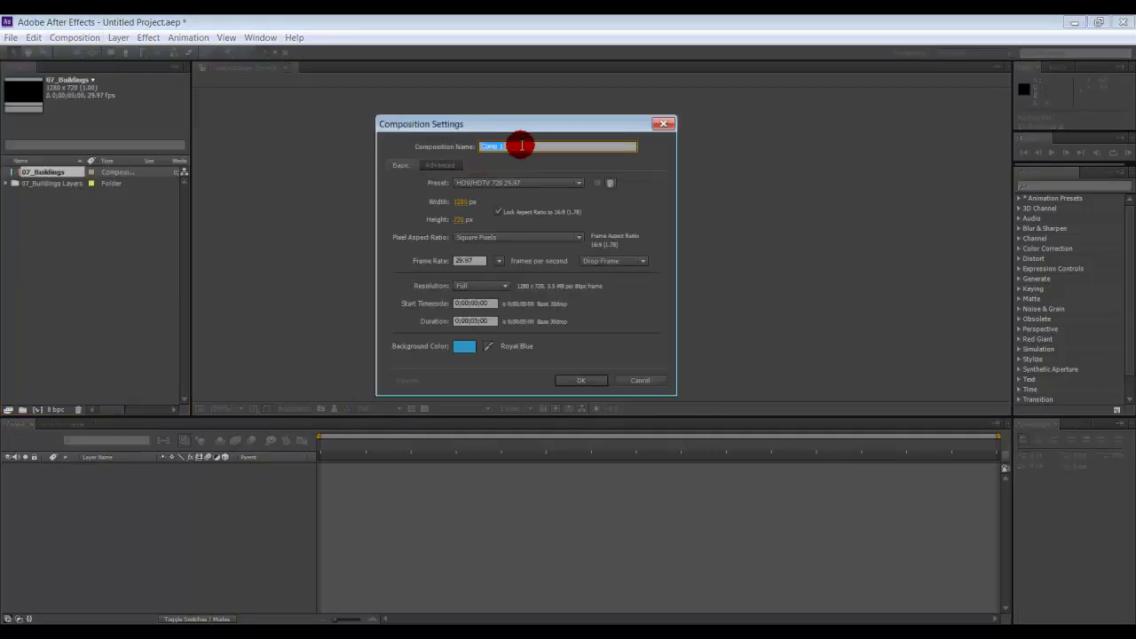
pyautogui.write('Bui')
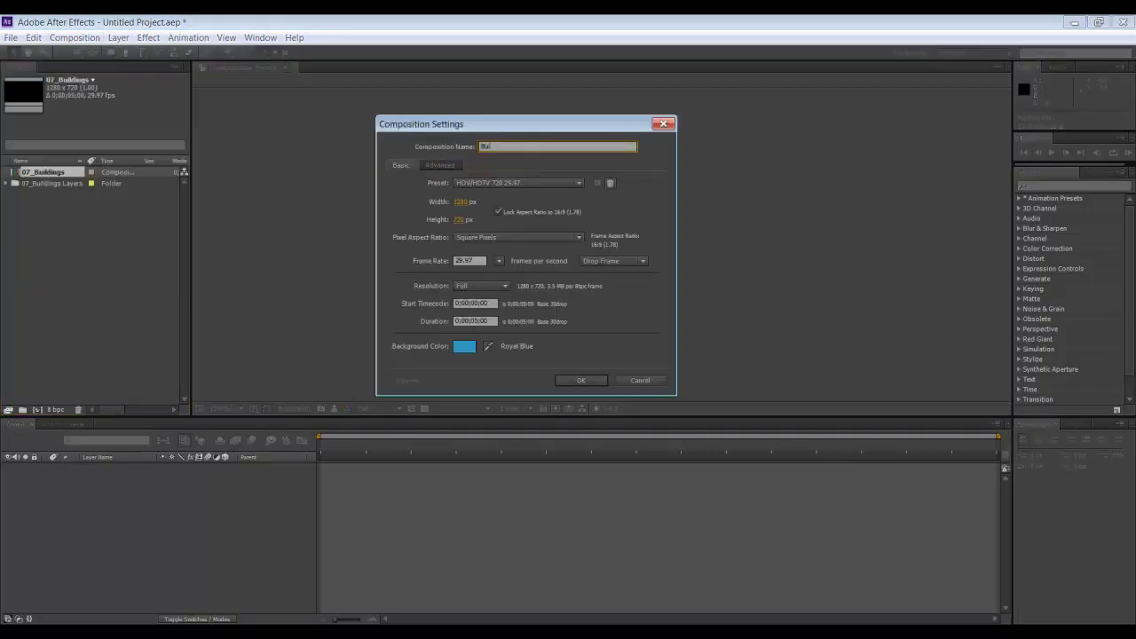
pyautogui.write('ldings')
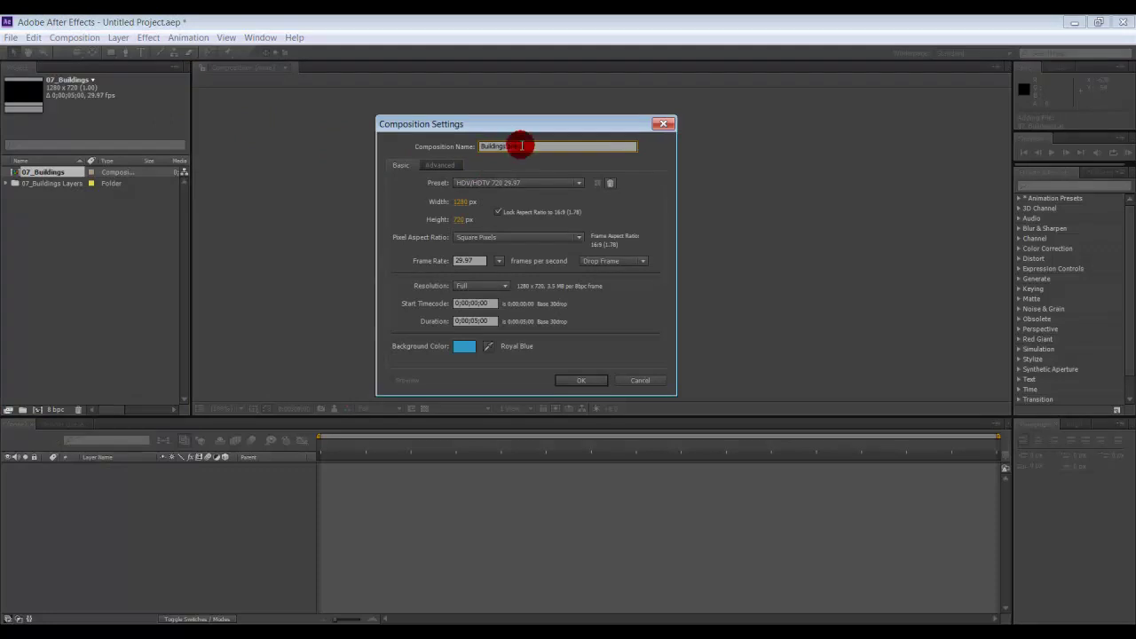
pyautogui.write(' animation')
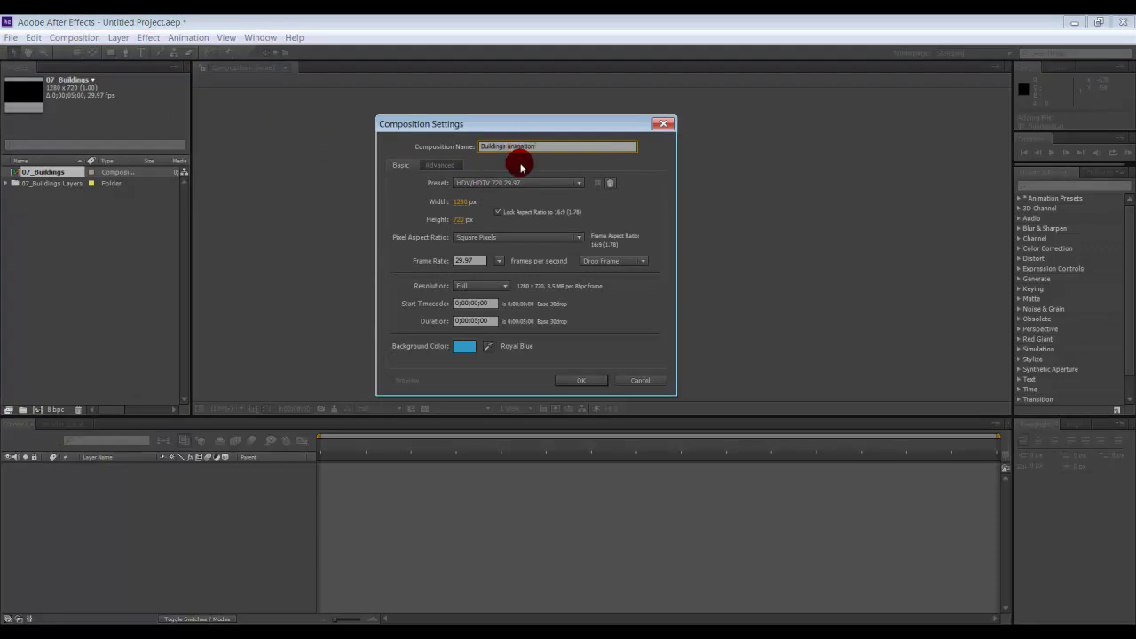
pyautogui.click(519, 184)
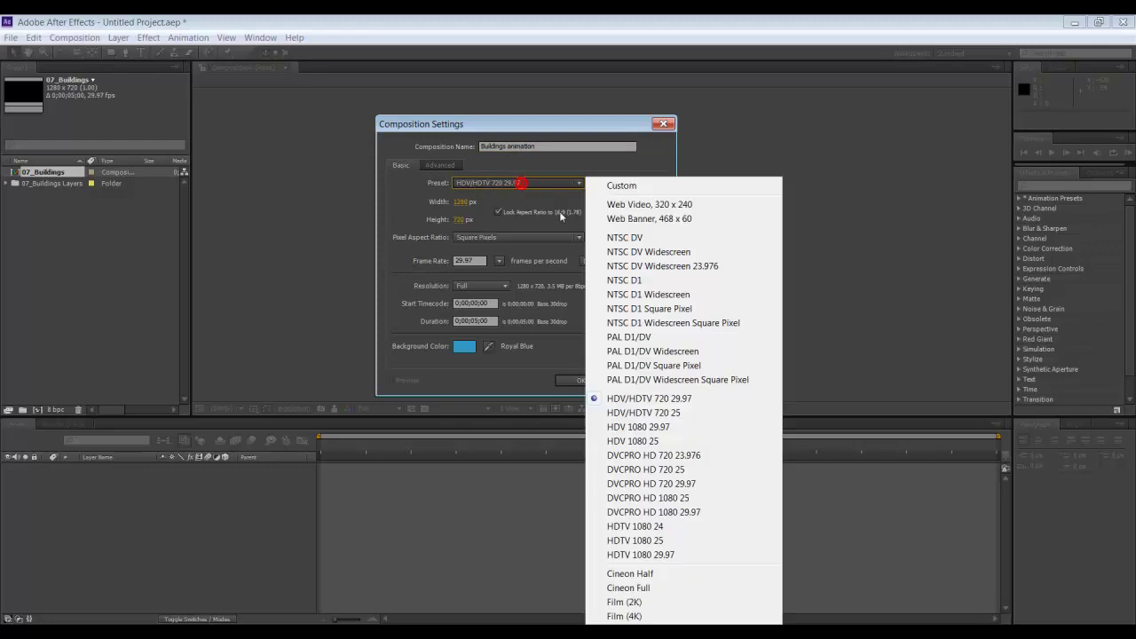
pyautogui.click(689, 404)
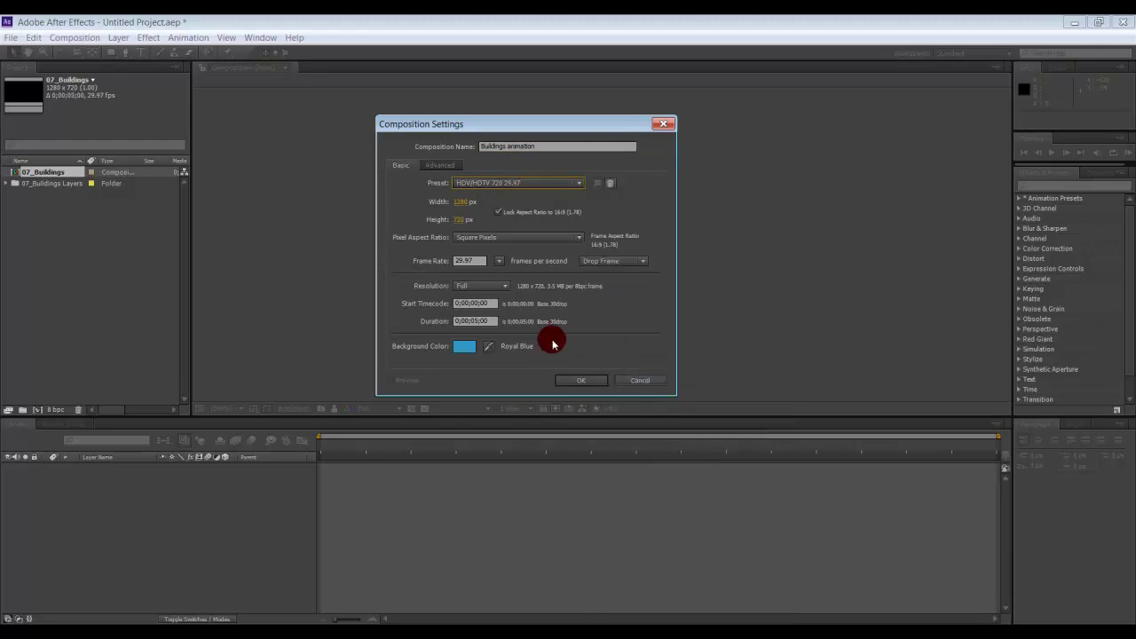
# - Set the composition's duration to 10 seconds and its background color to white (FFFFFF), and create it
pyautogui.click(478, 320)
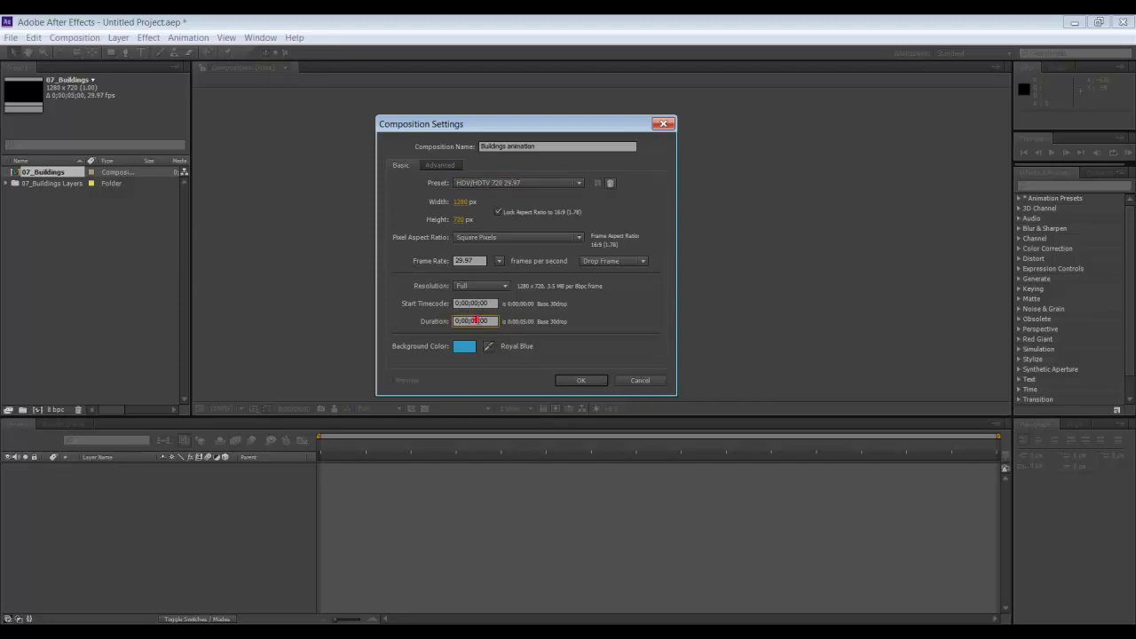
pyautogui.write('10')
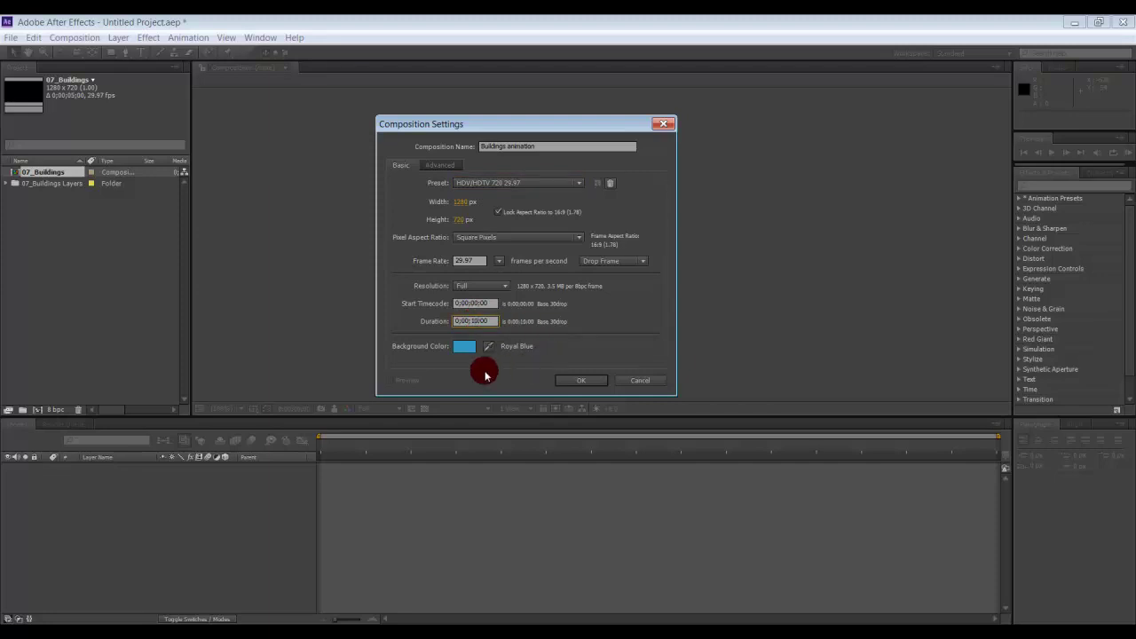
pyautogui.click(465, 347)
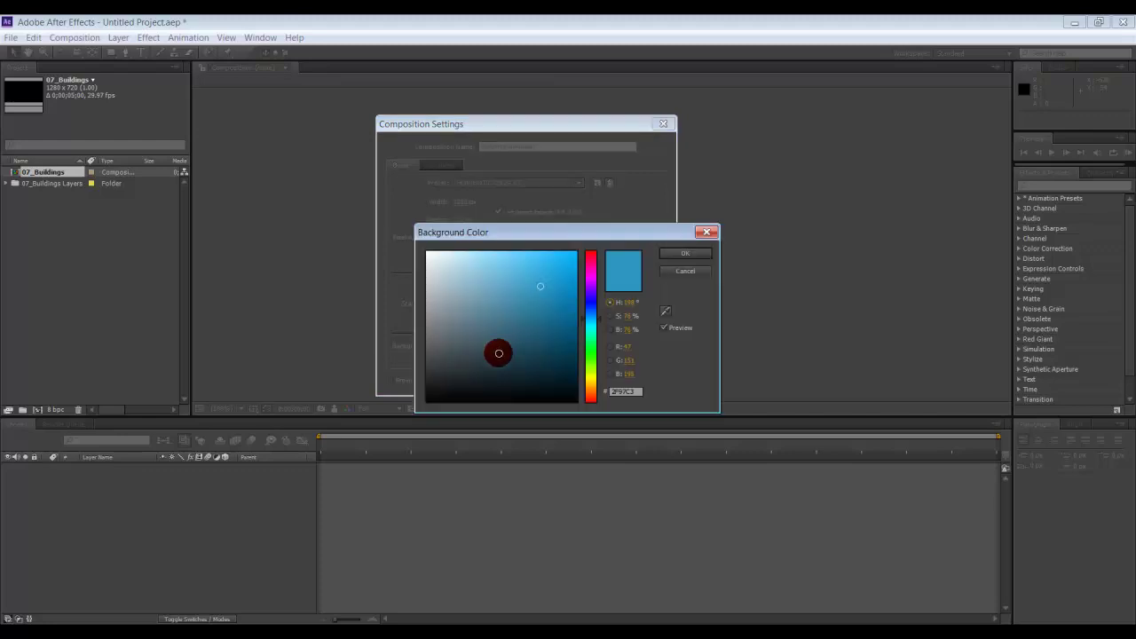
pyautogui.moveTo(545, 332)
pyautogui.mouseDown()
pyautogui.moveTo(444, 236)
pyautogui.moveTo(413, 231)
pyautogui.mouseUp()
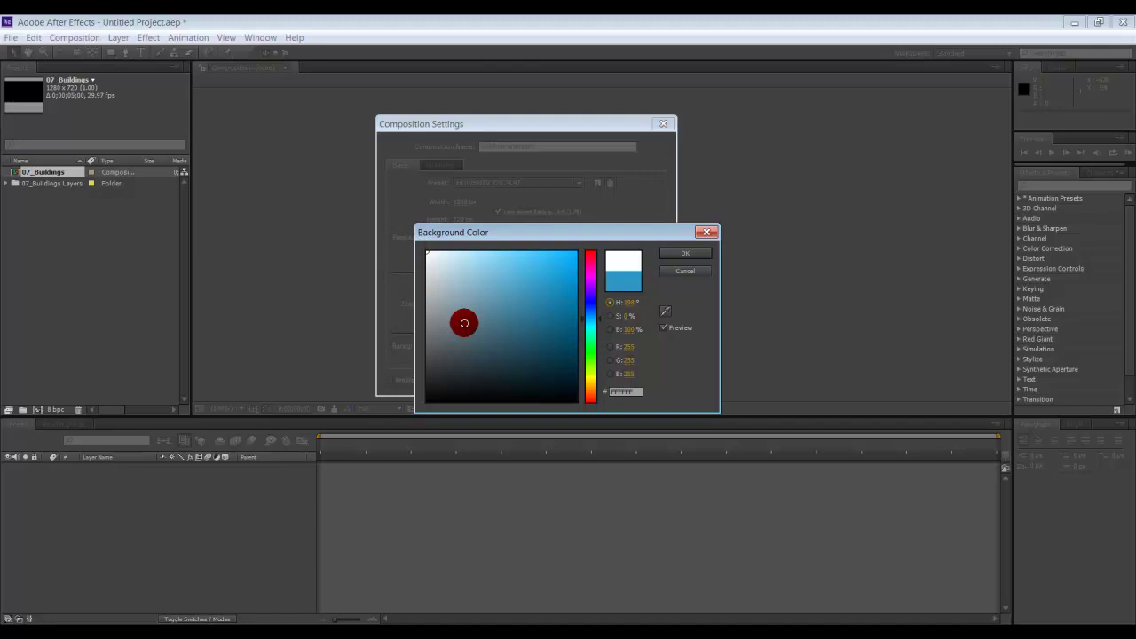
pyautogui.click(683, 253)
pyautogui.click(598, 372)
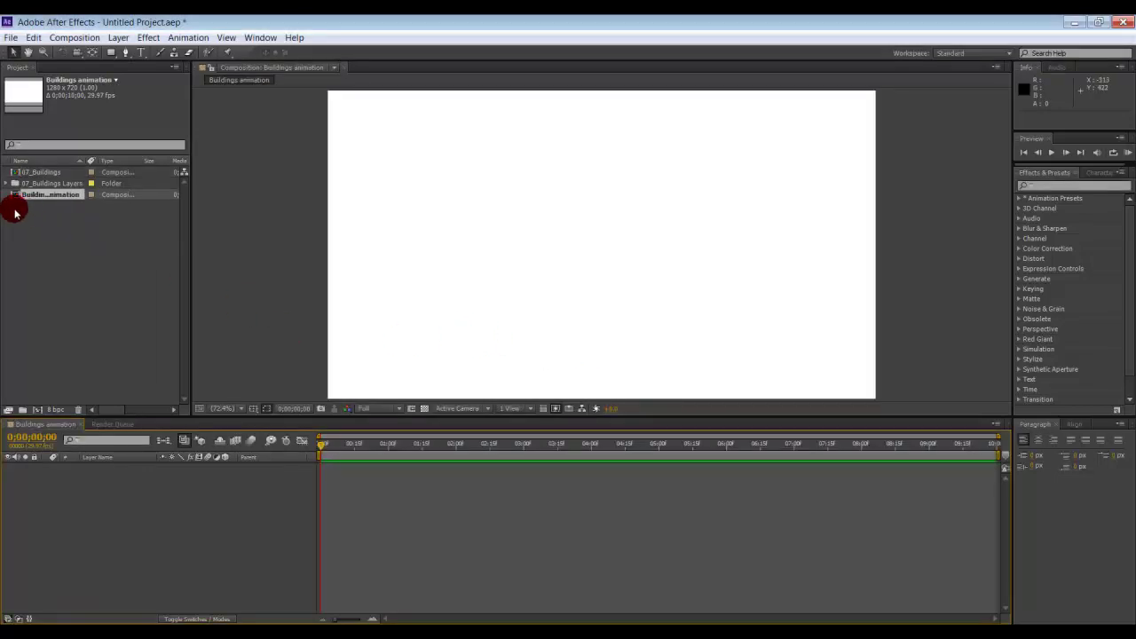
# - Try nesting the 07_Buildings composition in the Buildings animation timeline, and open it to see its layers
pyautogui.moveTo(49, 172); pyautogui.dragTo(114, 486)
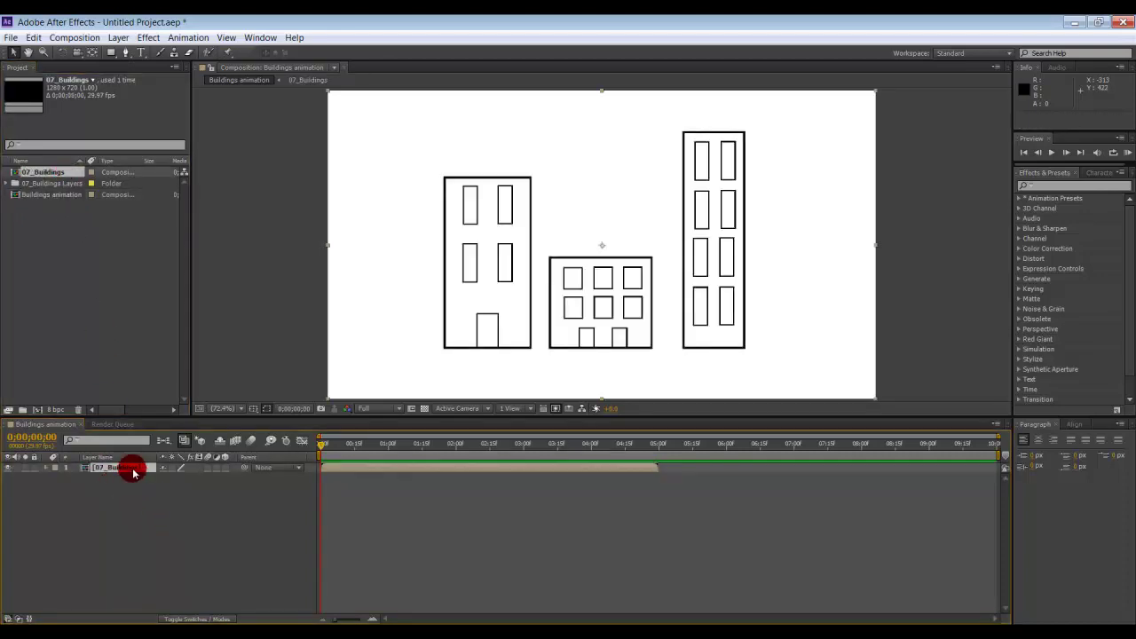
pyautogui.moveTo(322, 444); pyautogui.dragTo(334, 448)
pyautogui.click(153, 468)
pyautogui.doubleClick(146, 468)
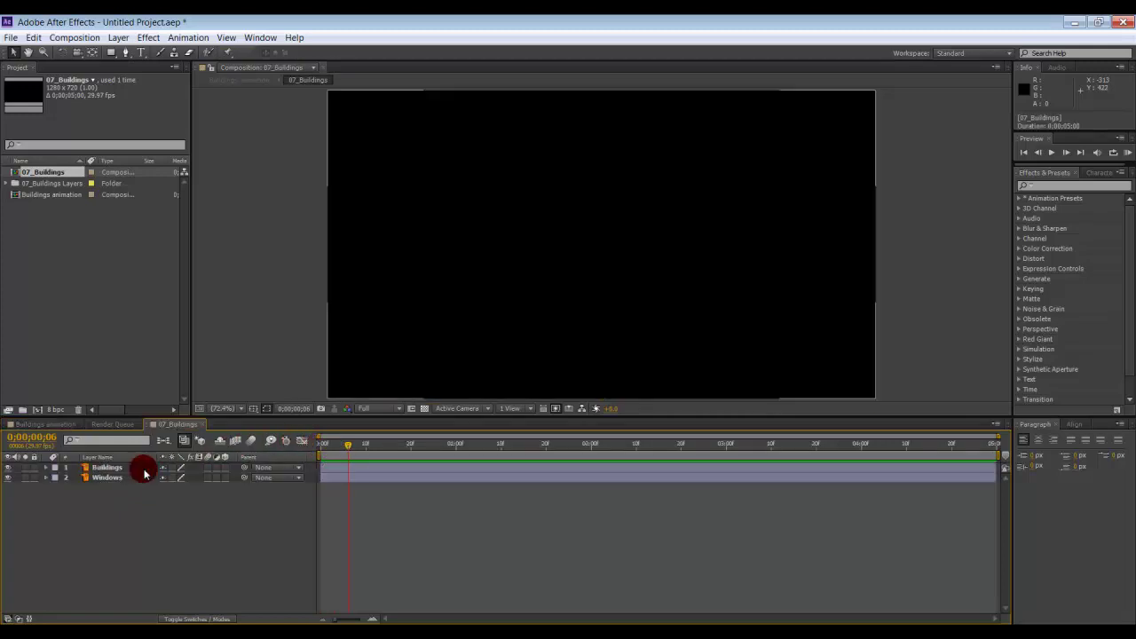
# - Return to the Buildings animation timeline and remove the nested 07_Buildings layer
pyautogui.click(202, 426)
pyautogui.click(80, 425)
pyautogui.moveTo(100, 469); pyautogui.dragTo(55, 172)
# - Copy the Buildings and Windows layers from the 07_Buildings composition into the Buildings animation composition
pyautogui.doubleClick(54, 172)
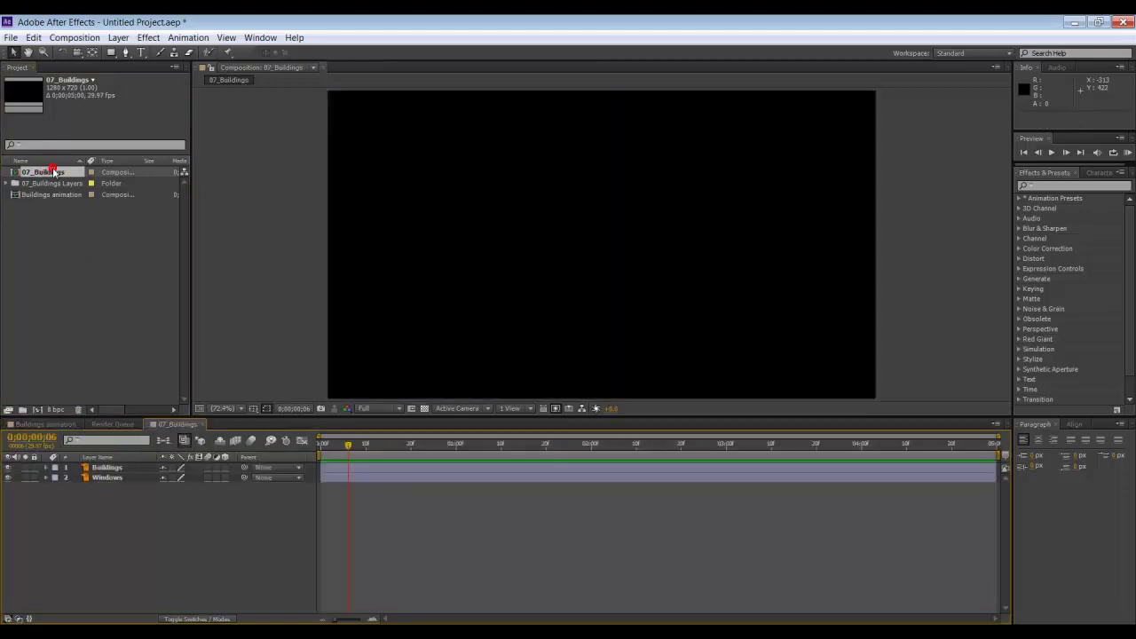
pyautogui.click(113, 470)
pyautogui.keyDown('shift'); pyautogui.click(115, 478); pyautogui.keyUp('shift')
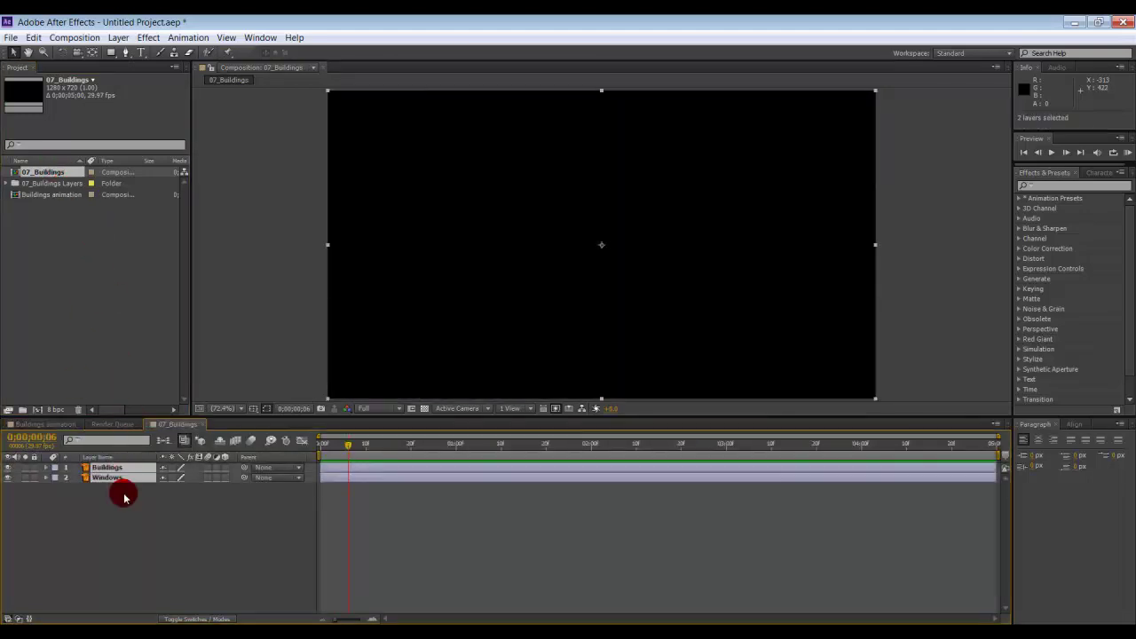
pyautogui.click(43, 424)
pyautogui.click(72, 478)
pyautogui.hotkey('ctrl', 'v')
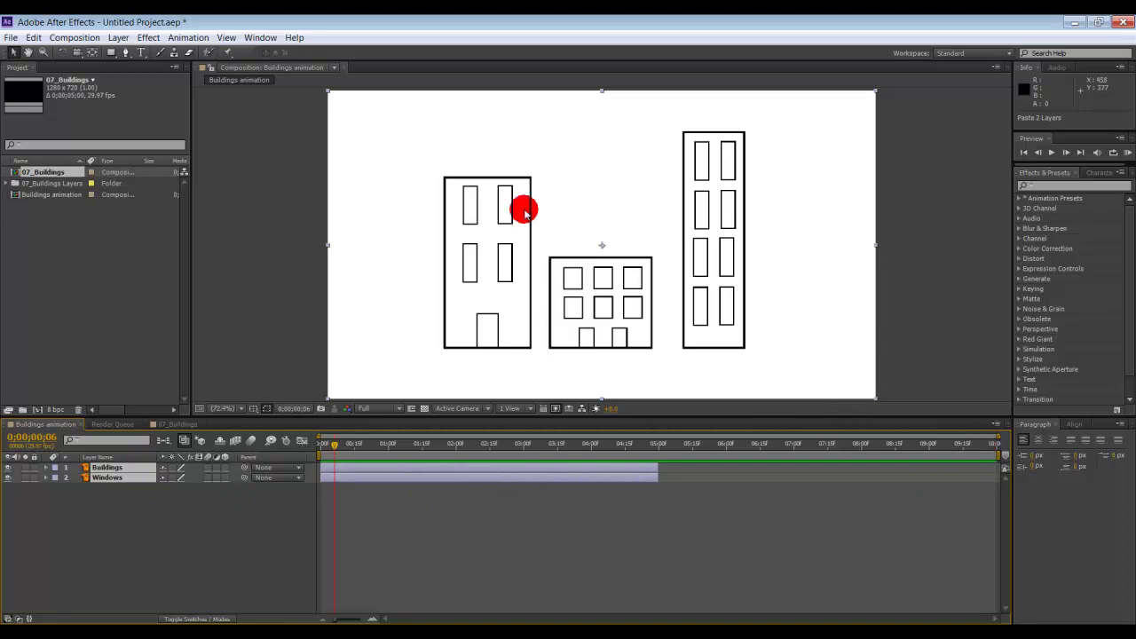
# - Close the 07_Buildings timeline and return to the Buildings animation composition
pyautogui.click(170, 424)
pyautogui.click(198, 425)
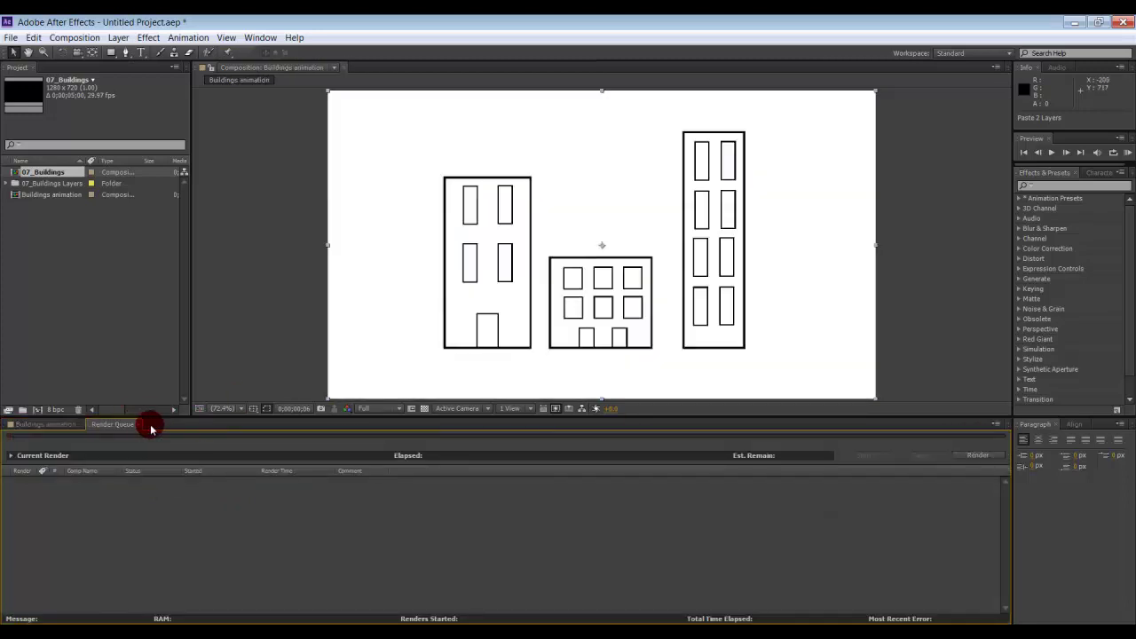
pyautogui.click(89, 427)
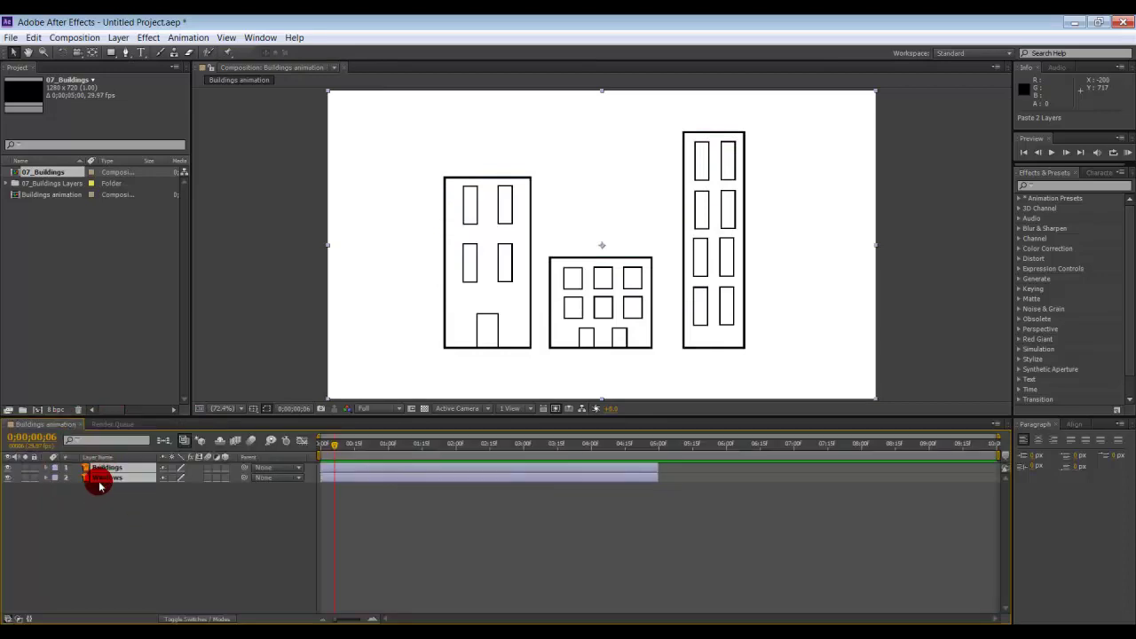
# - Toggle the visibility of the Buildings and Windows layers to check which artwork each one contains, leaving both visible
pyautogui.click(11, 477)
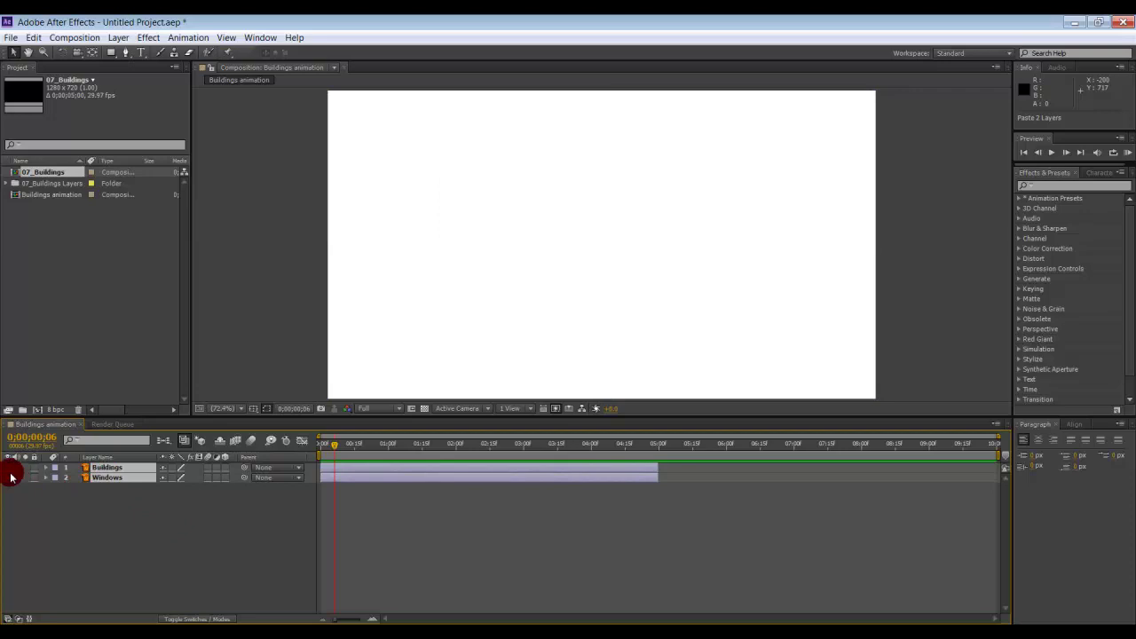
pyautogui.click(11, 477)
pyautogui.click(24, 509)
pyautogui.click(11, 478)
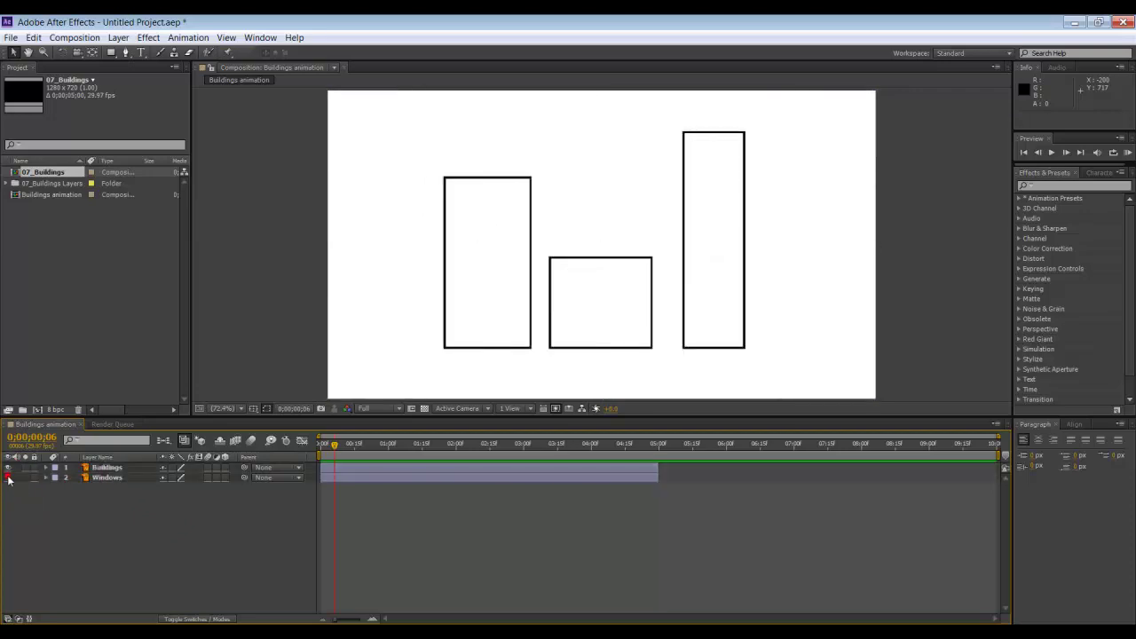
pyautogui.click(9, 477)
pyautogui.click(9, 467)
pyautogui.click(8, 467)
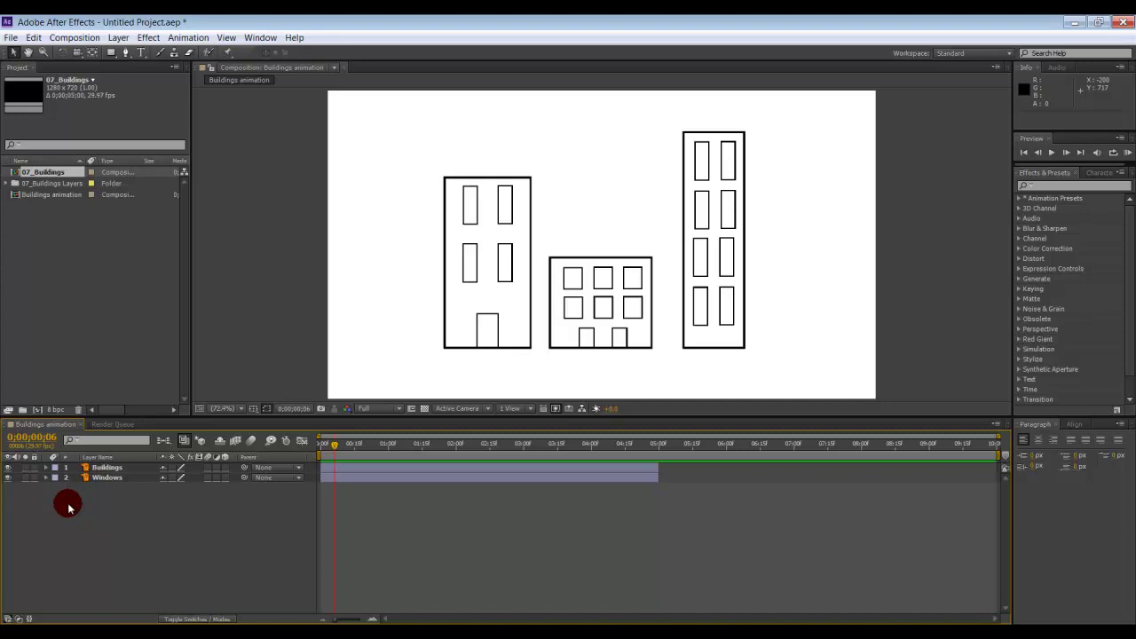
# - Convert the Buildings layer into a shape layer with Create Shapes from Vector Layer
pyautogui.click(93, 468)
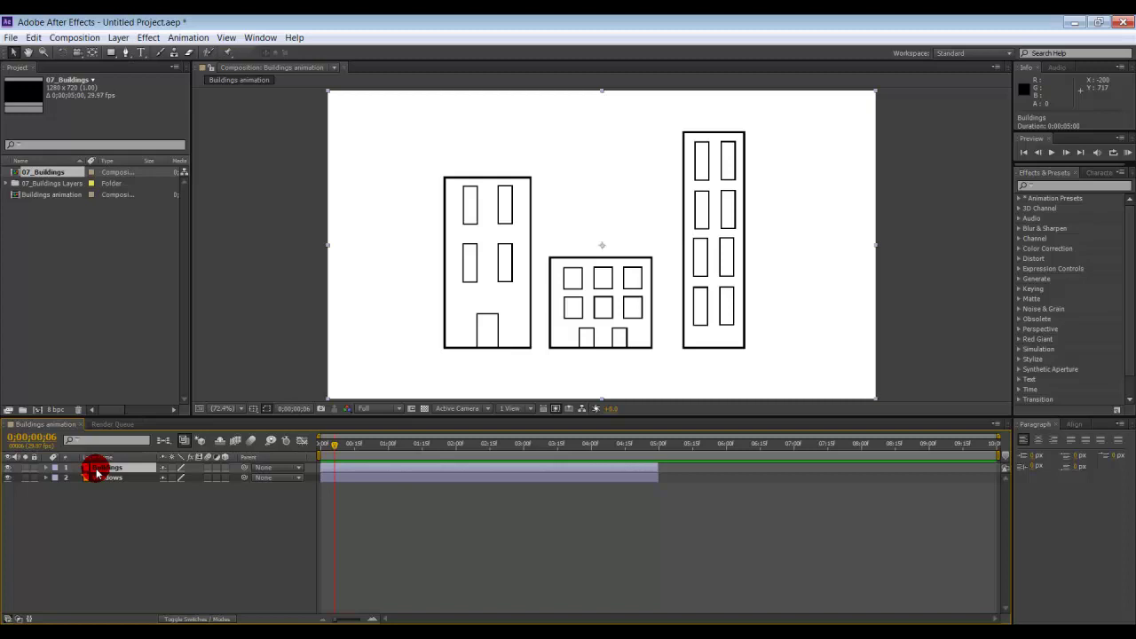
pyautogui.rightClick(99, 471)
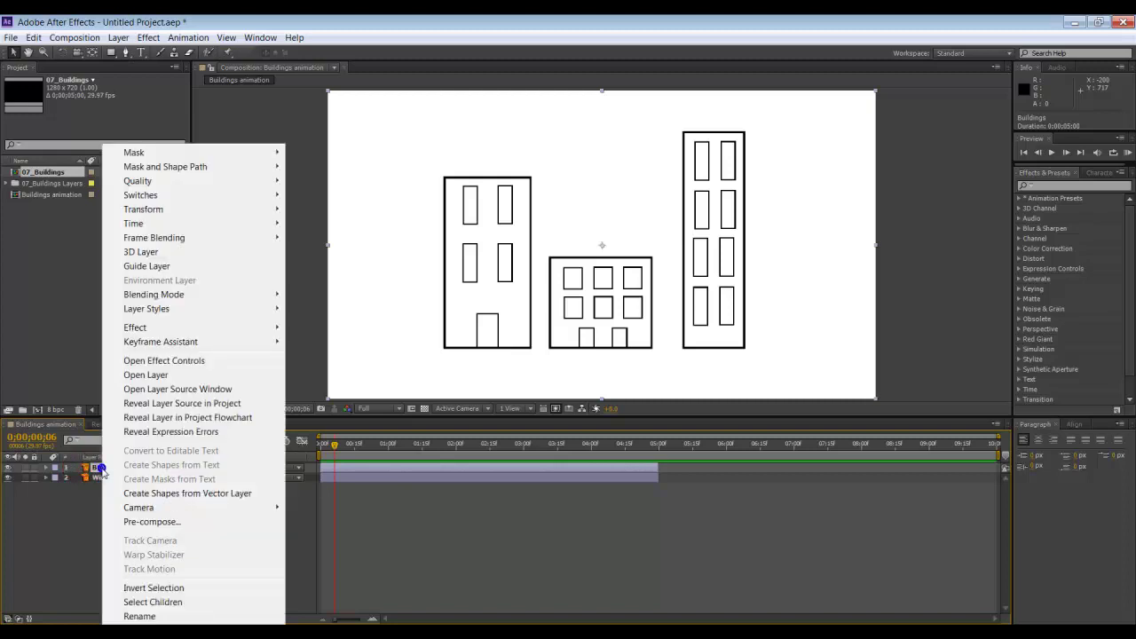
pyautogui.rightClick(100, 471)
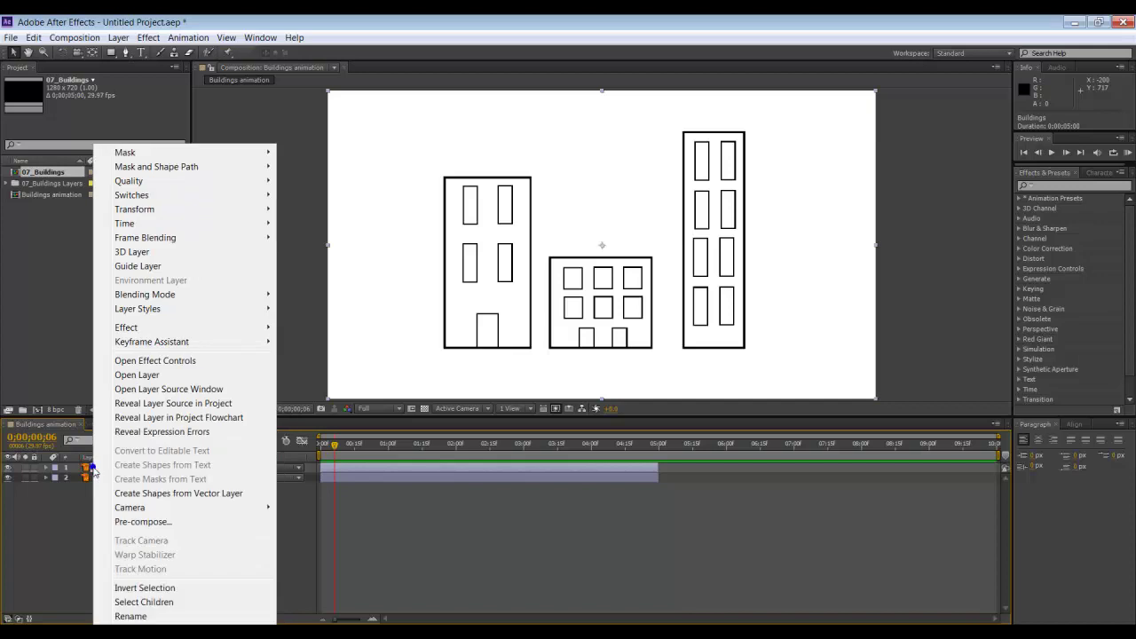
pyautogui.click(90, 505)
pyautogui.click(115, 468)
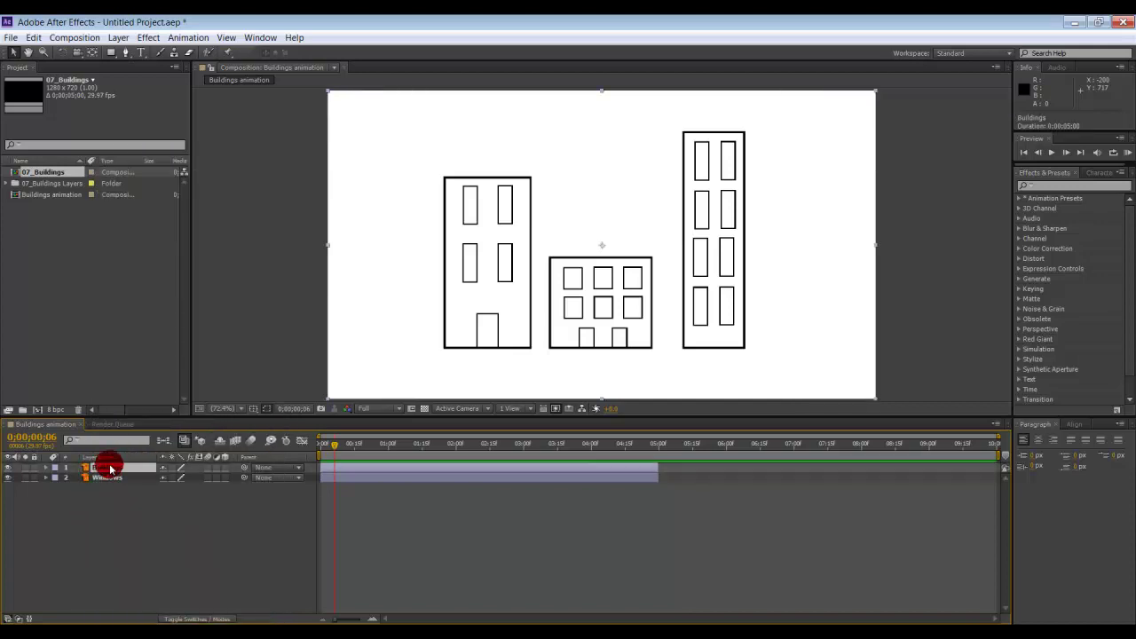
pyautogui.rightClick(120, 470)
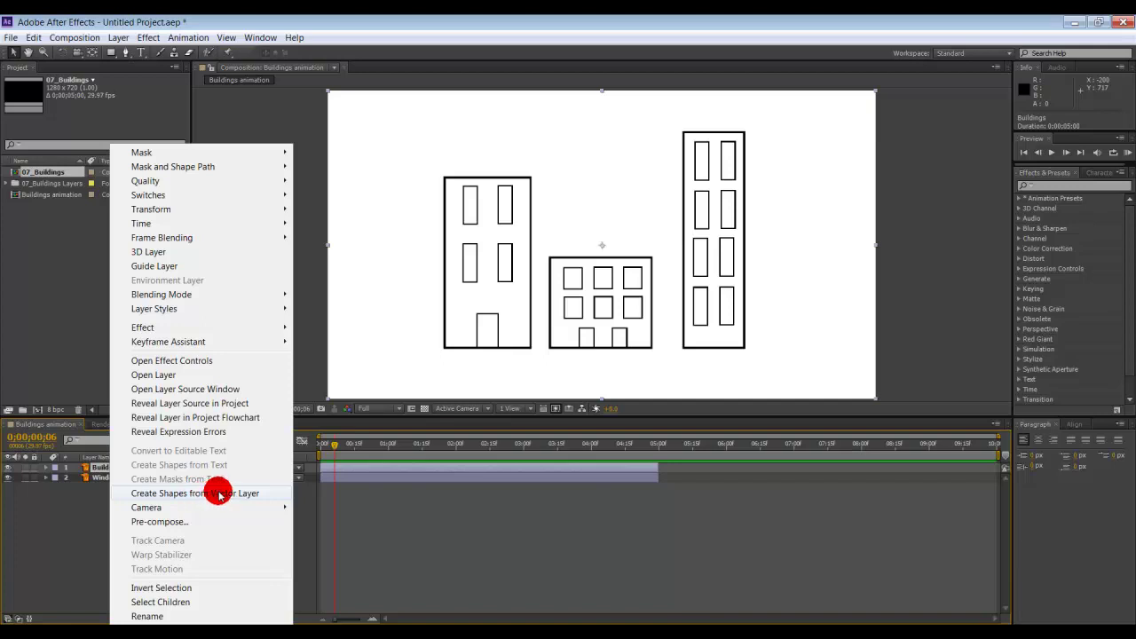
pyautogui.click(246, 494)
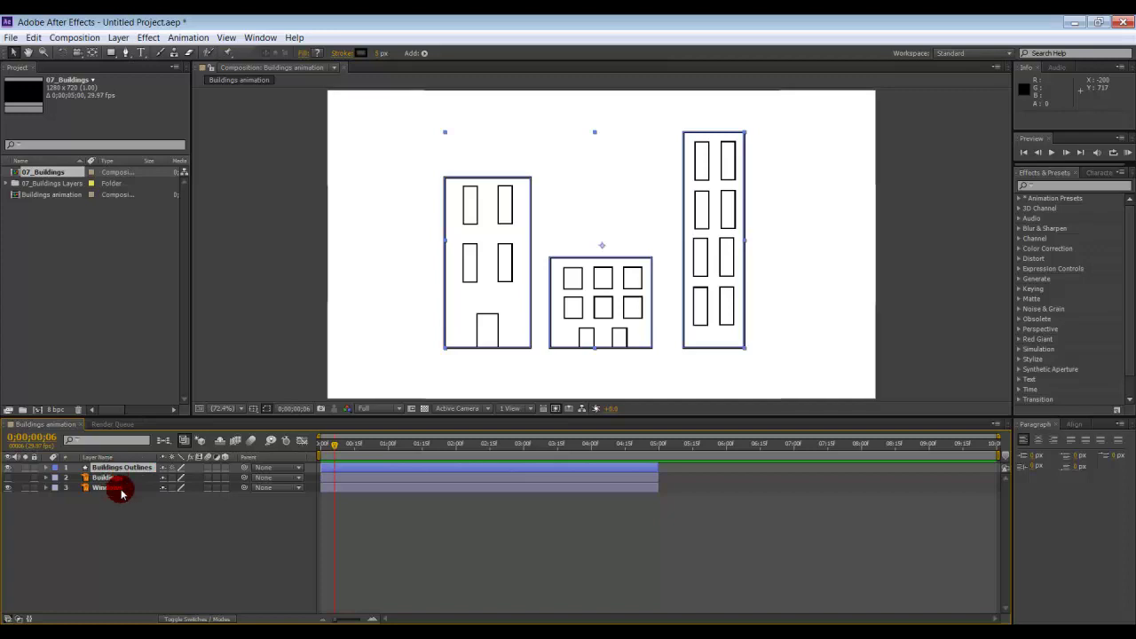
# - Expand the contents of Buildings Outlines and toggle Group 2 and Group 3 off and on to identify their buildings
pyautogui.click(46, 469)
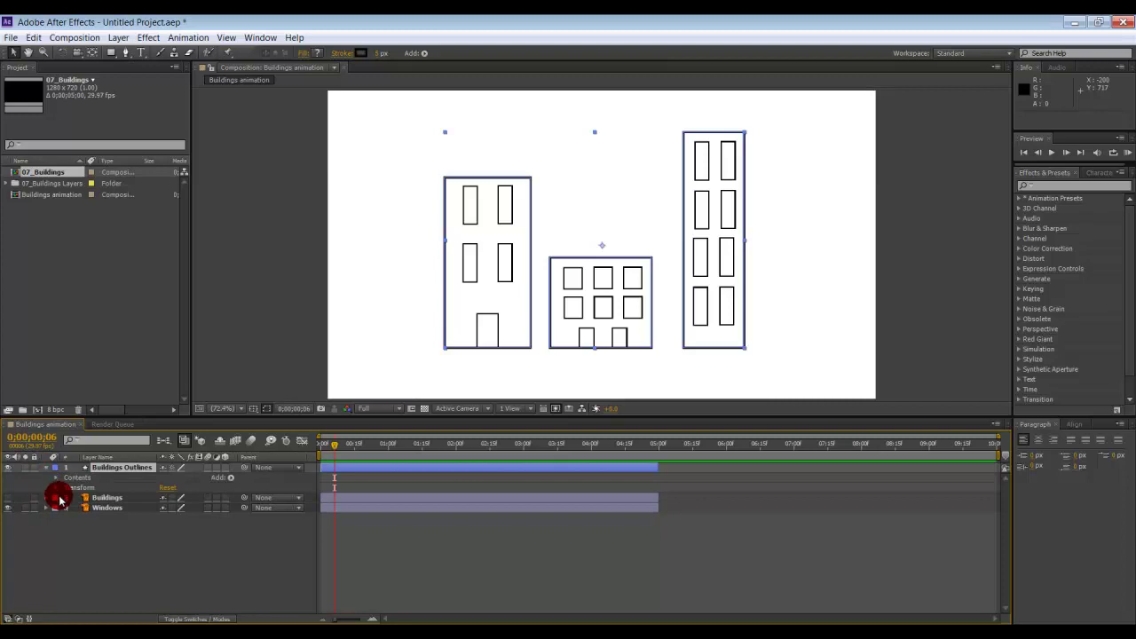
pyautogui.click(56, 478)
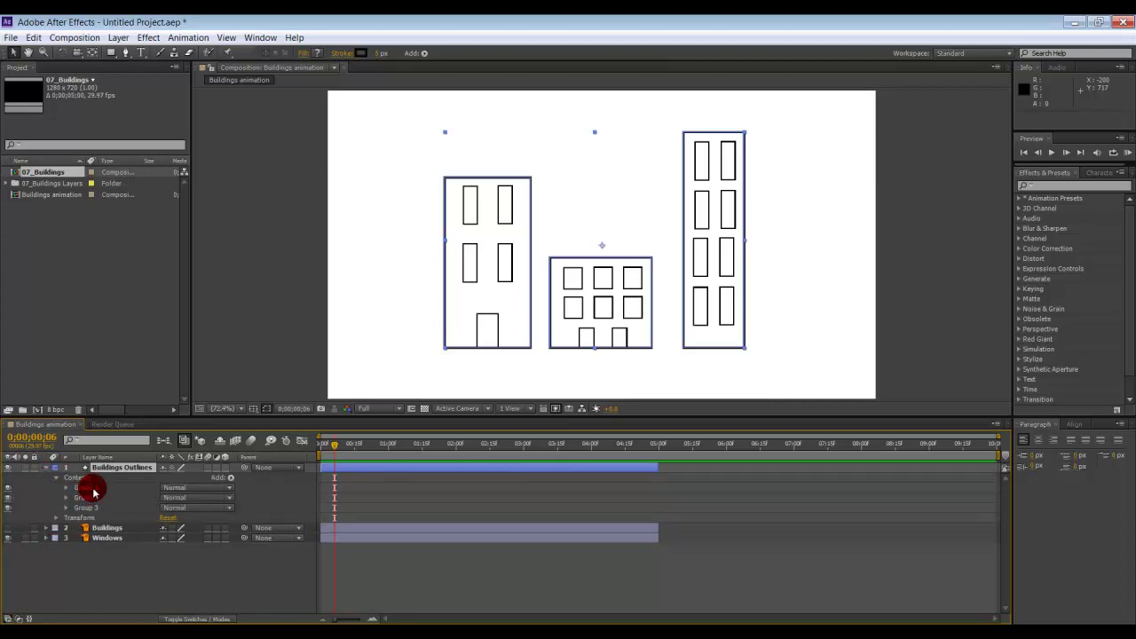
pyautogui.click(9, 508)
pyautogui.click(9, 498)
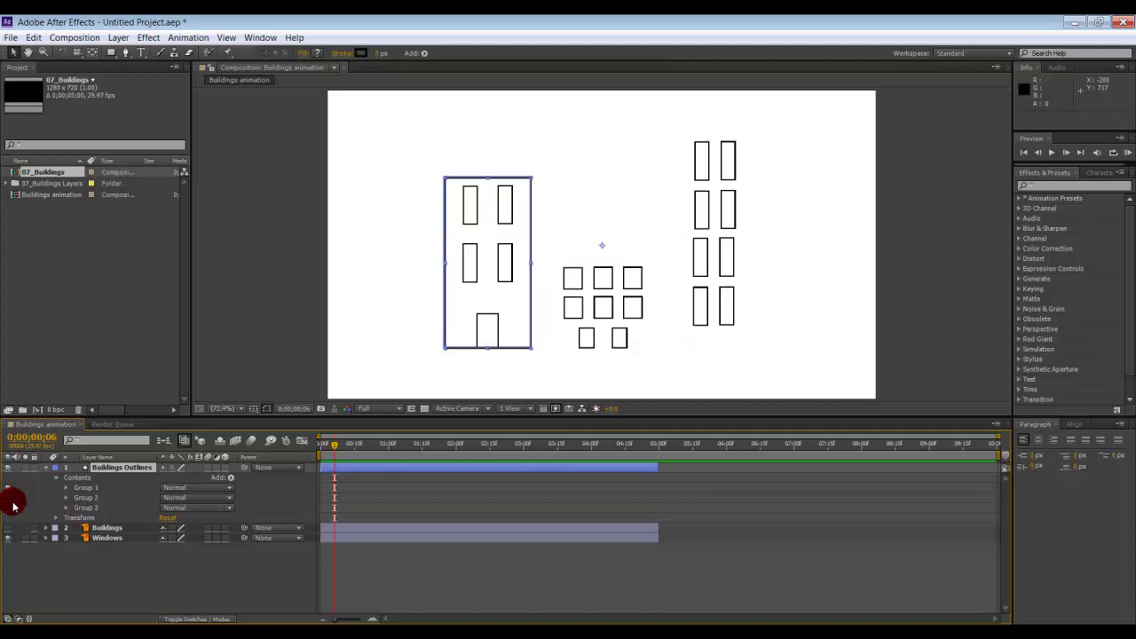
pyautogui.click(9, 502)
pyautogui.click(9, 508)
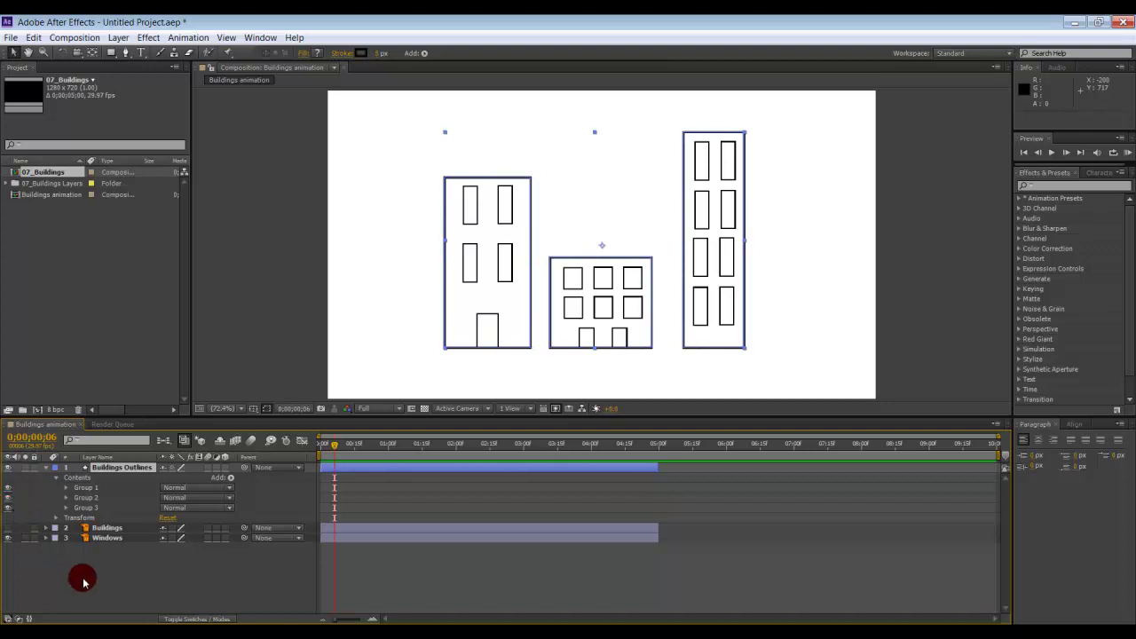
# - Examine the path and stroke properties of Group 1 in Buildings Outlines, and collapse its contents again
pyautogui.click(66, 489)
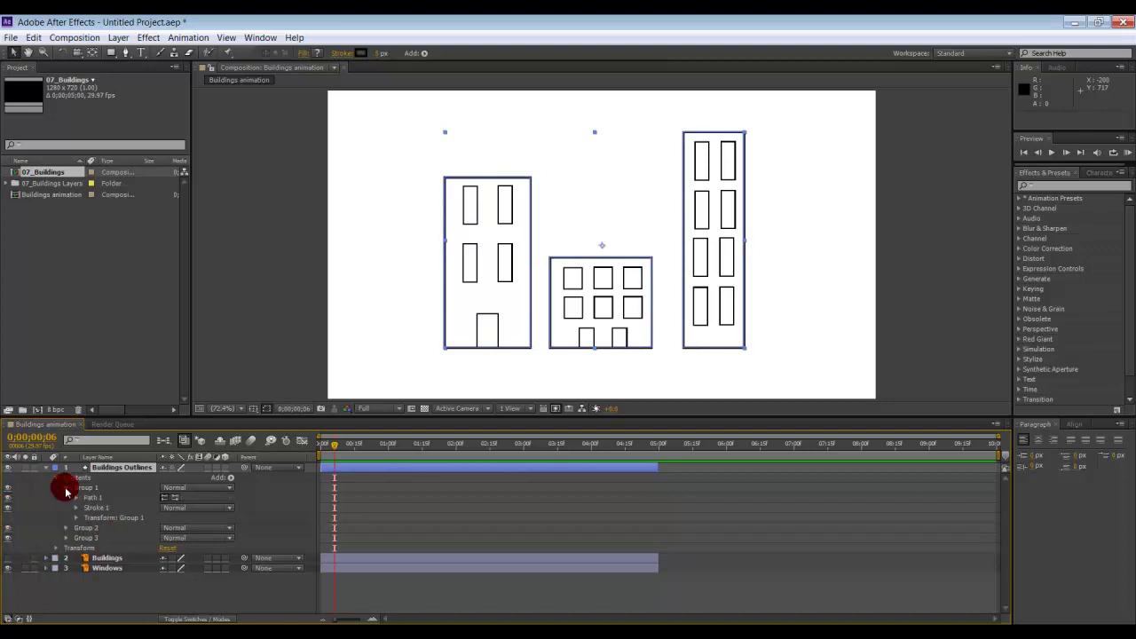
pyautogui.click(77, 507)
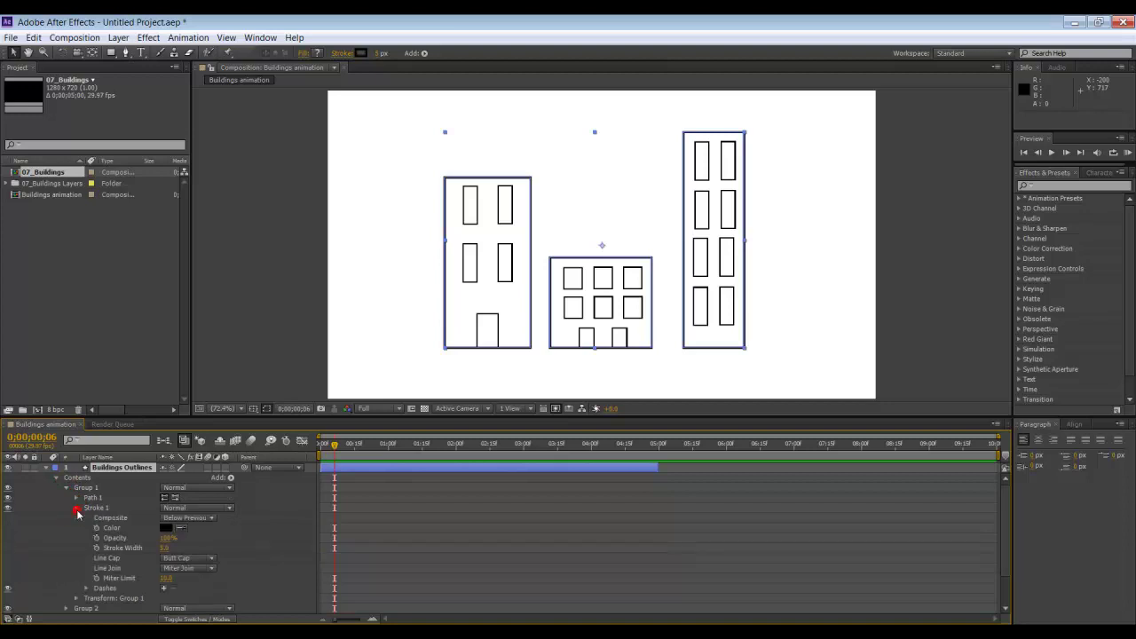
pyautogui.click(76, 509)
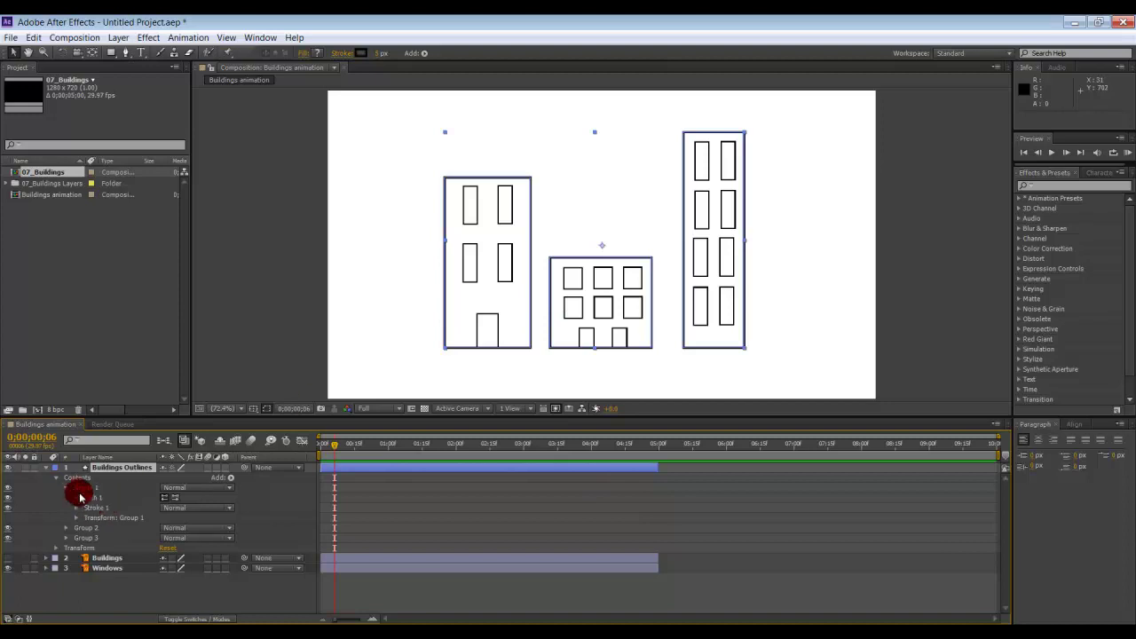
pyautogui.click(65, 487)
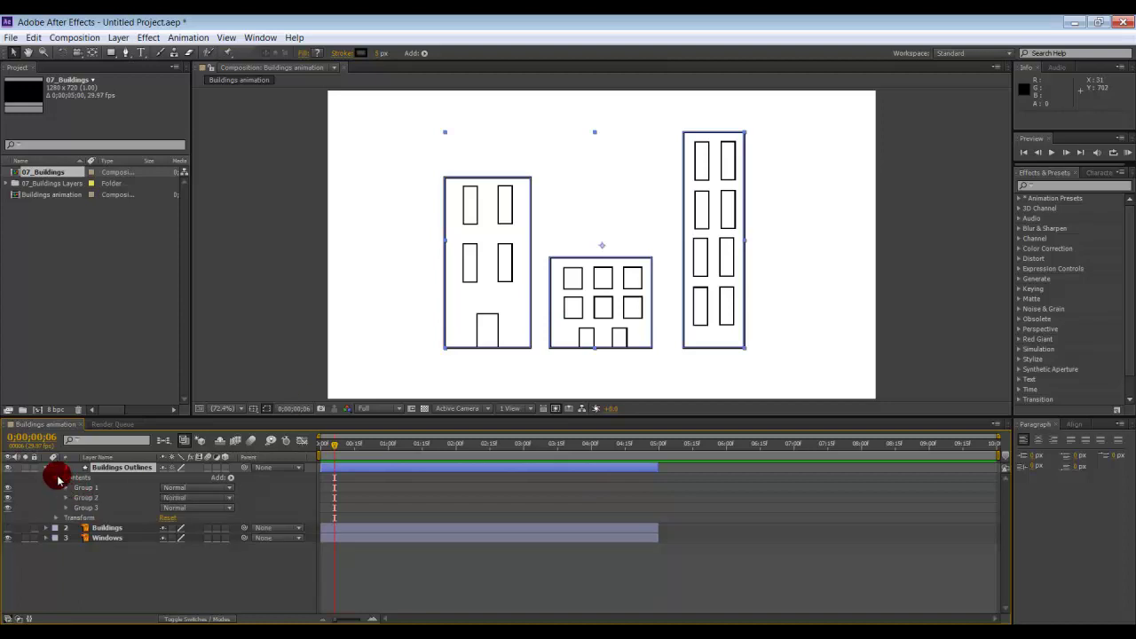
pyautogui.click(56, 479)
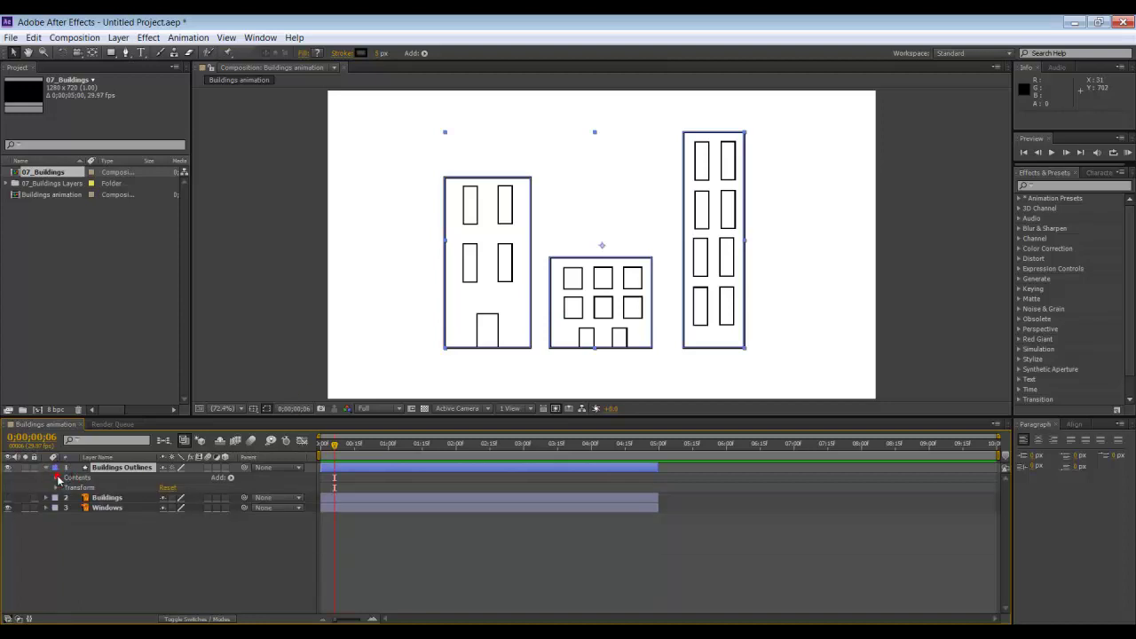
# - Convert the Windows layer into a shape layer with Create Shapes from Vector Layer
pyautogui.click(69, 528)
pyautogui.click(113, 508)
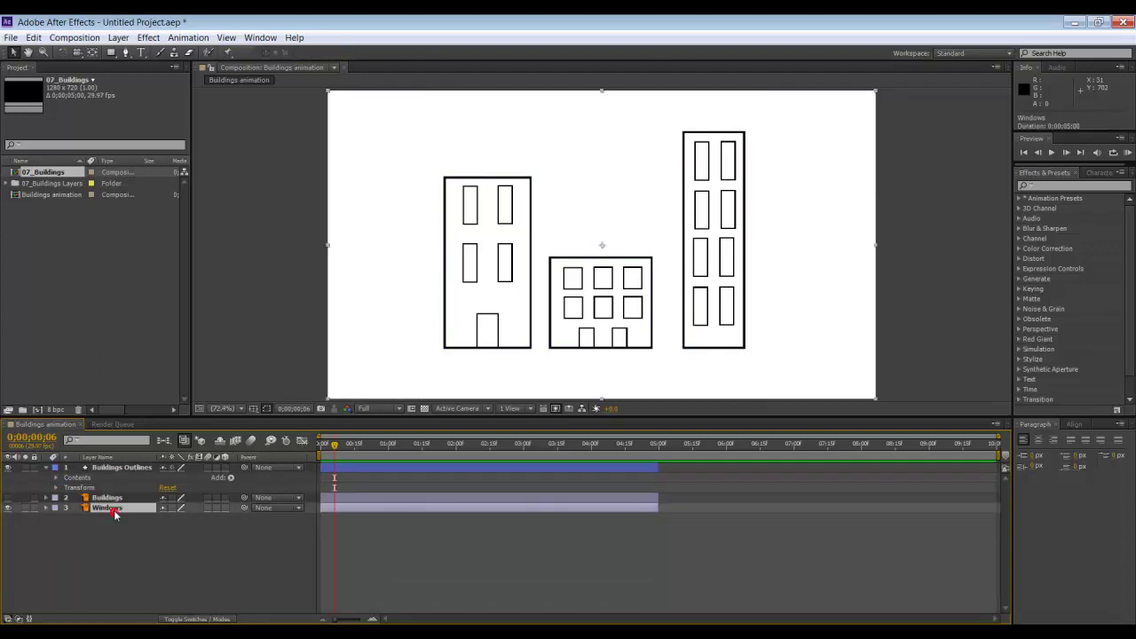
pyautogui.rightClick(114, 510)
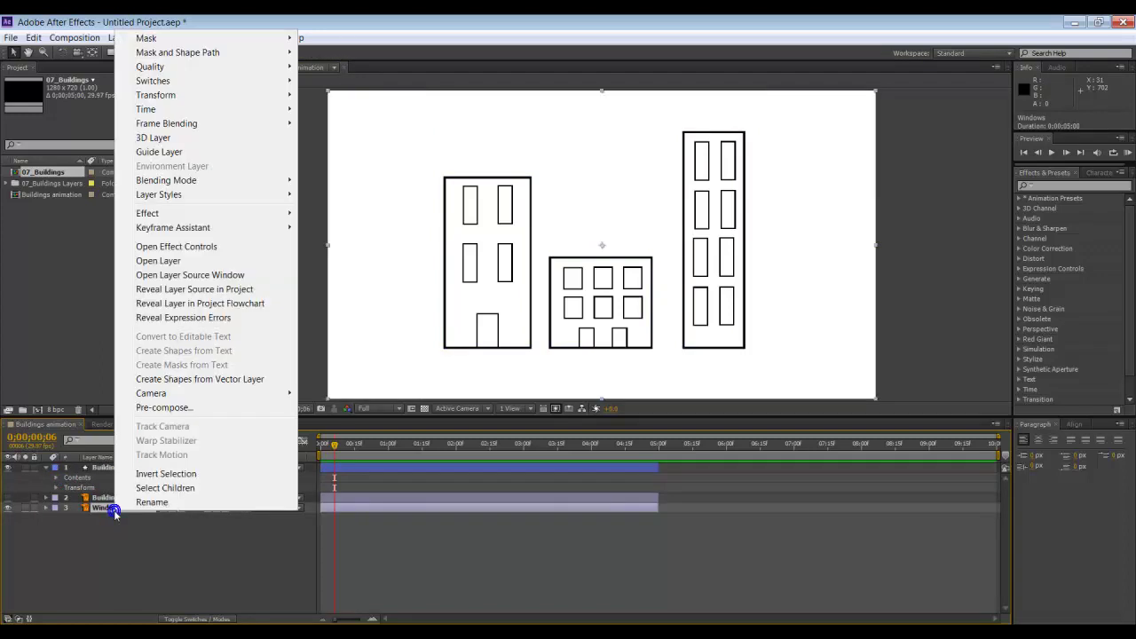
pyautogui.click(219, 383)
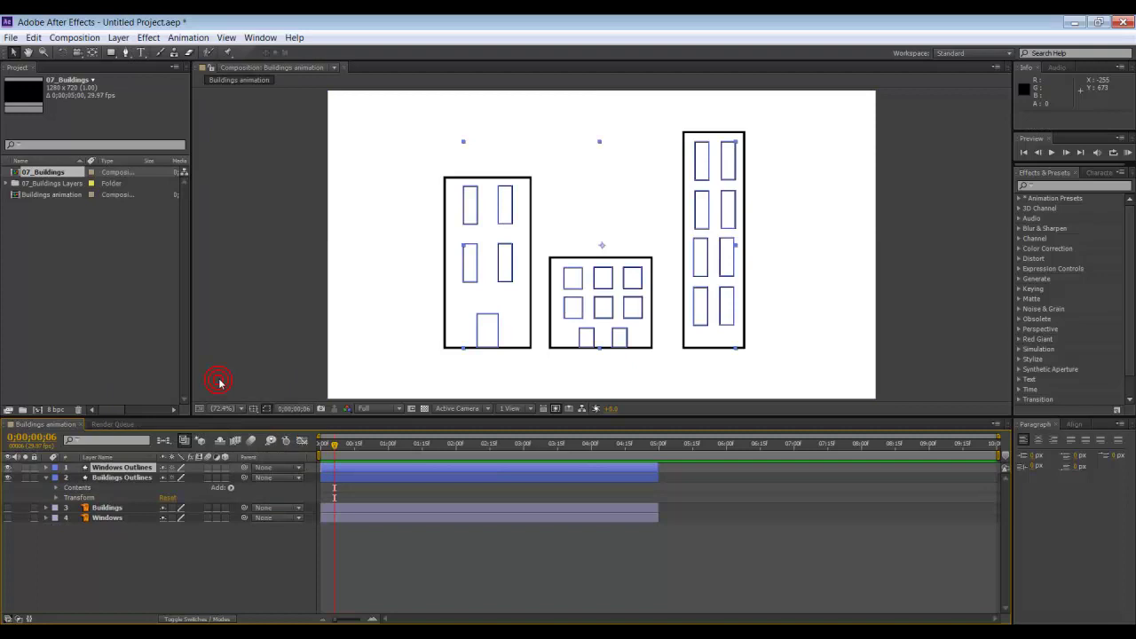
# - Collapse the Buildings Outlines layer and delete the original Buildings and Windows Illustrator layers
pyautogui.click(47, 477)
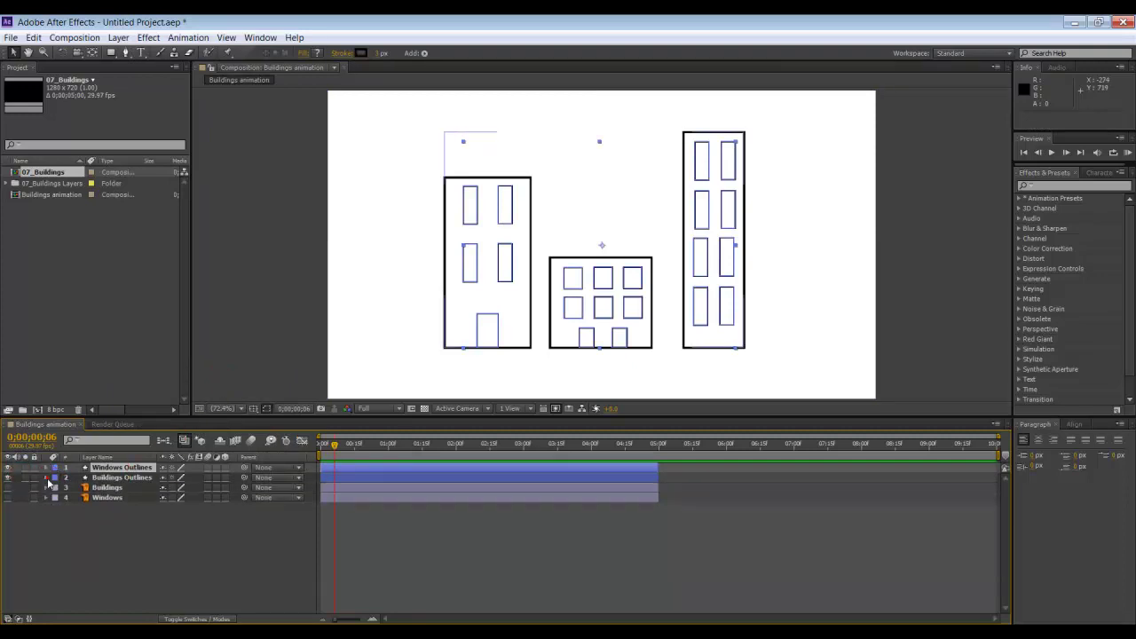
pyautogui.click(91, 509)
pyautogui.moveTo(121, 516)
pyautogui.mouseDown()
pyautogui.moveTo(114, 504)
pyautogui.moveTo(131, 533)
pyautogui.mouseUp()
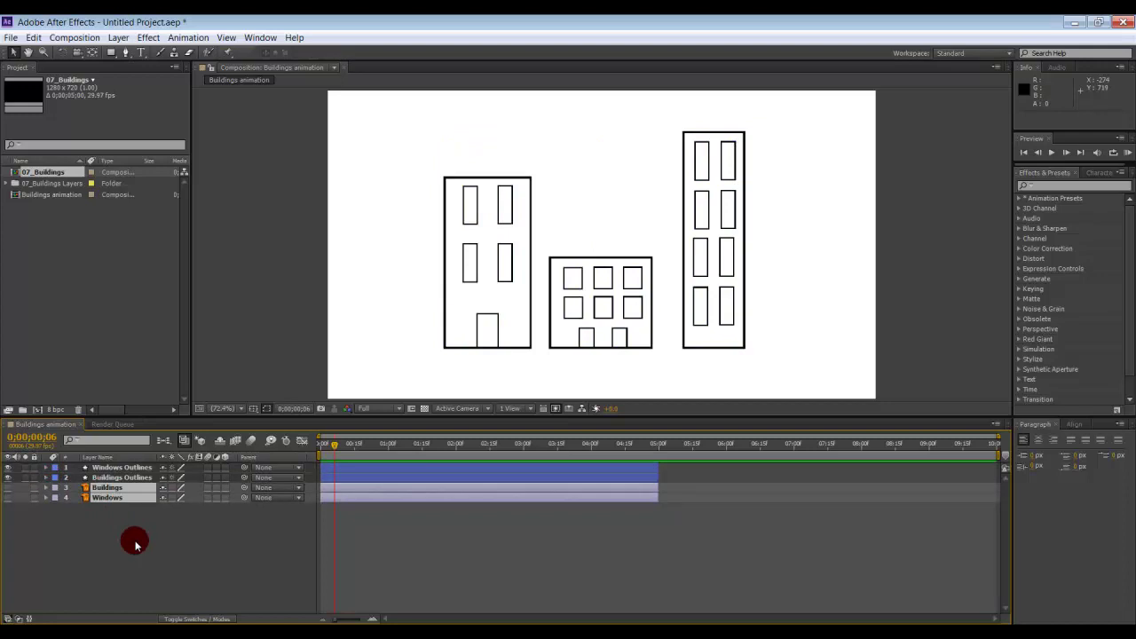
pyautogui.press('Delete')
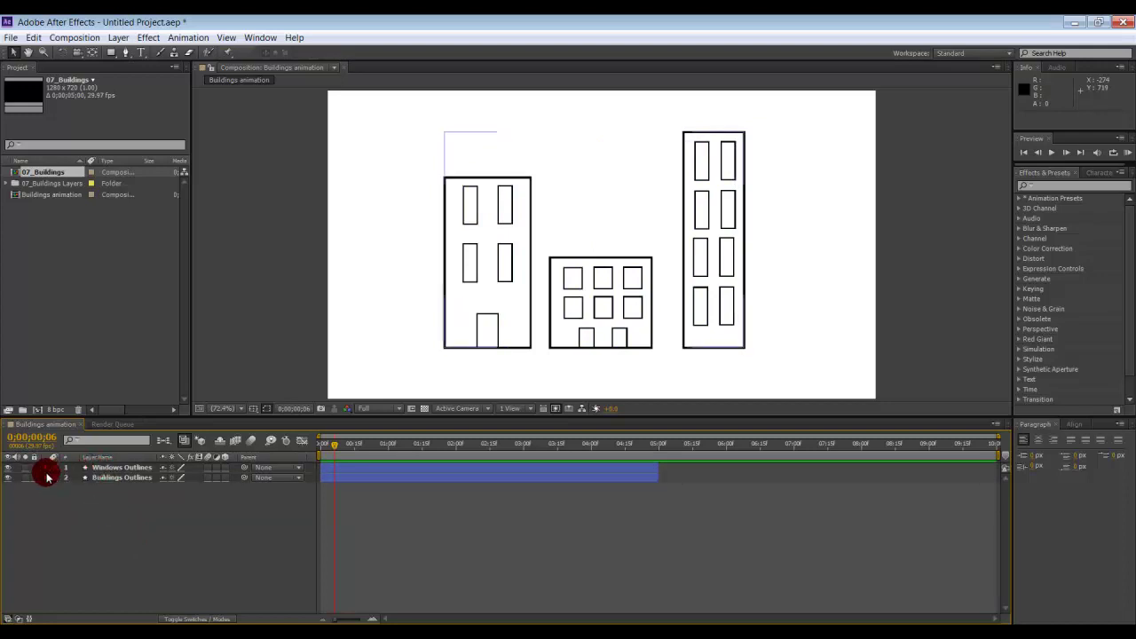
# - Expand the contents of Windows Outlines and toggle the first groups off and on to identify their windows
pyautogui.click(47, 467)
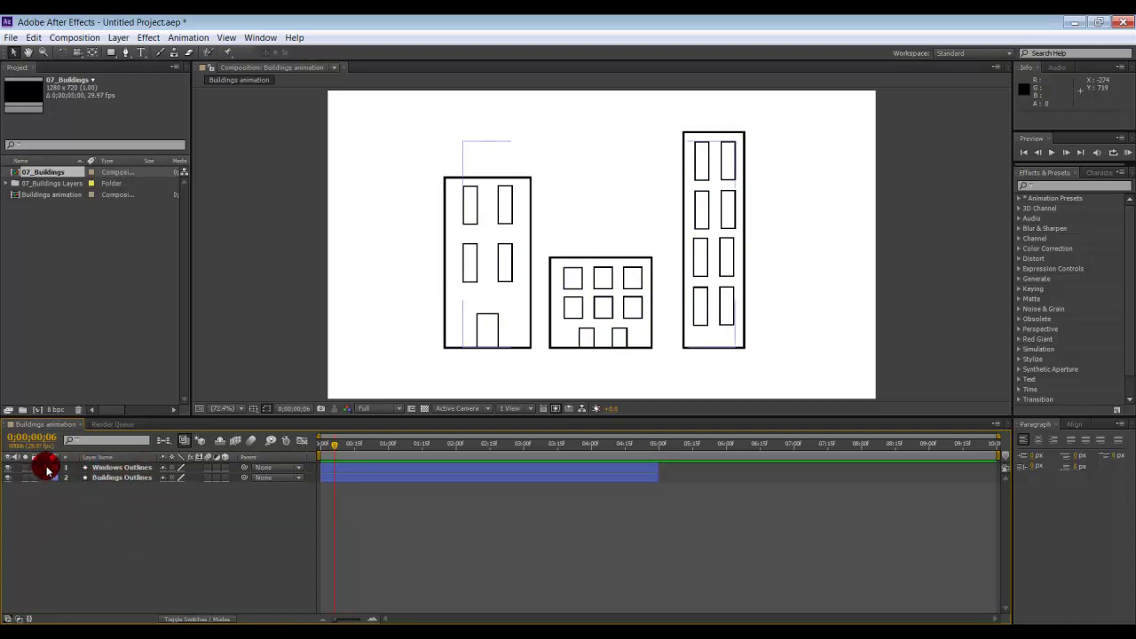
pyautogui.click(46, 466)
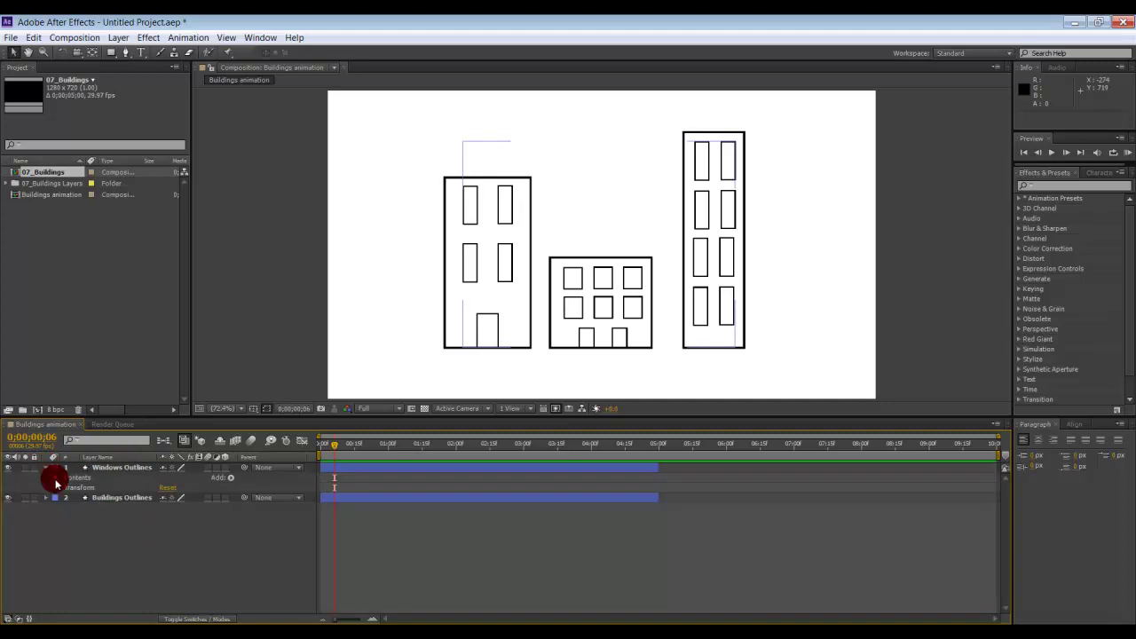
pyautogui.click(56, 480)
pyautogui.click(7, 477)
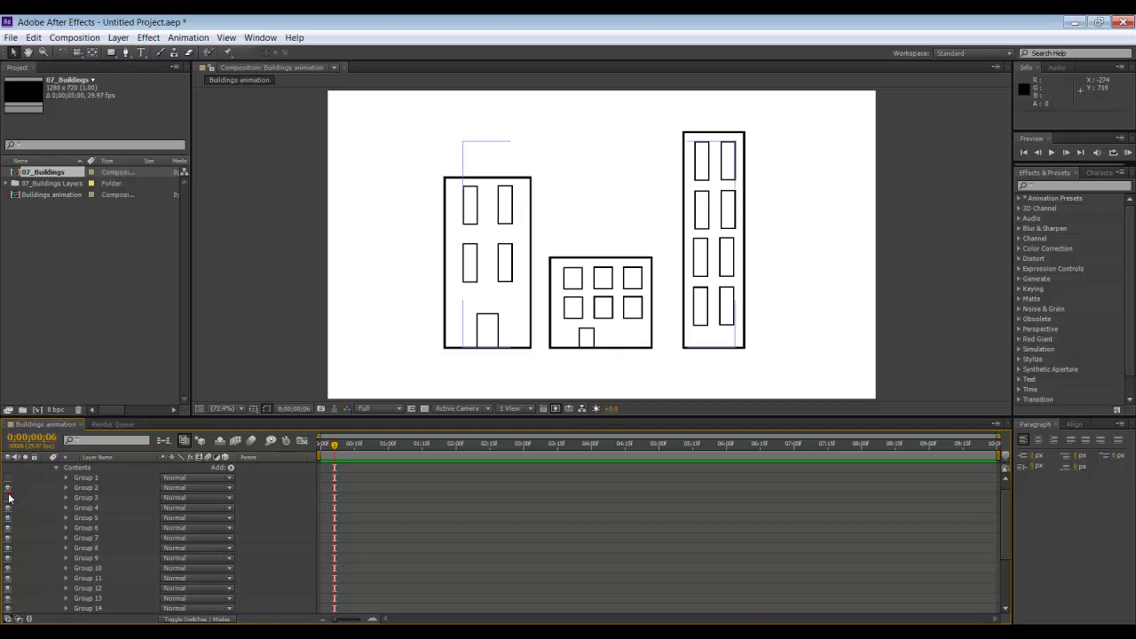
pyautogui.click(8, 486)
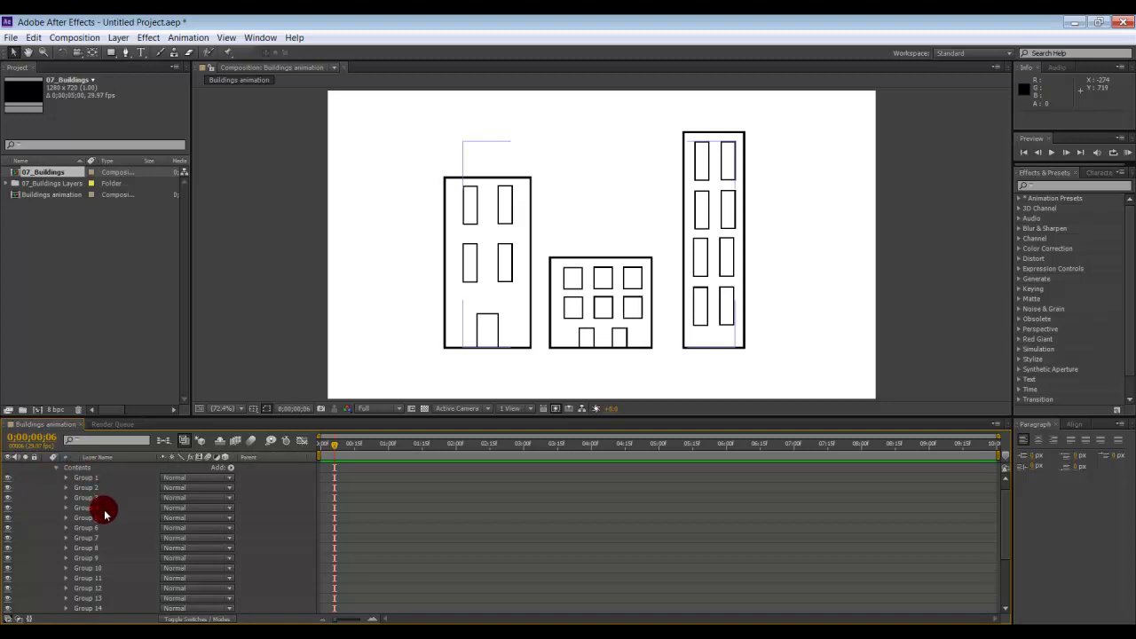
# - Enlarge the timeline area, add an empty group to the Windows Outlines contents, and rename it Windows
pyautogui.moveTo(222, 414); pyautogui.dragTo(223, 292)
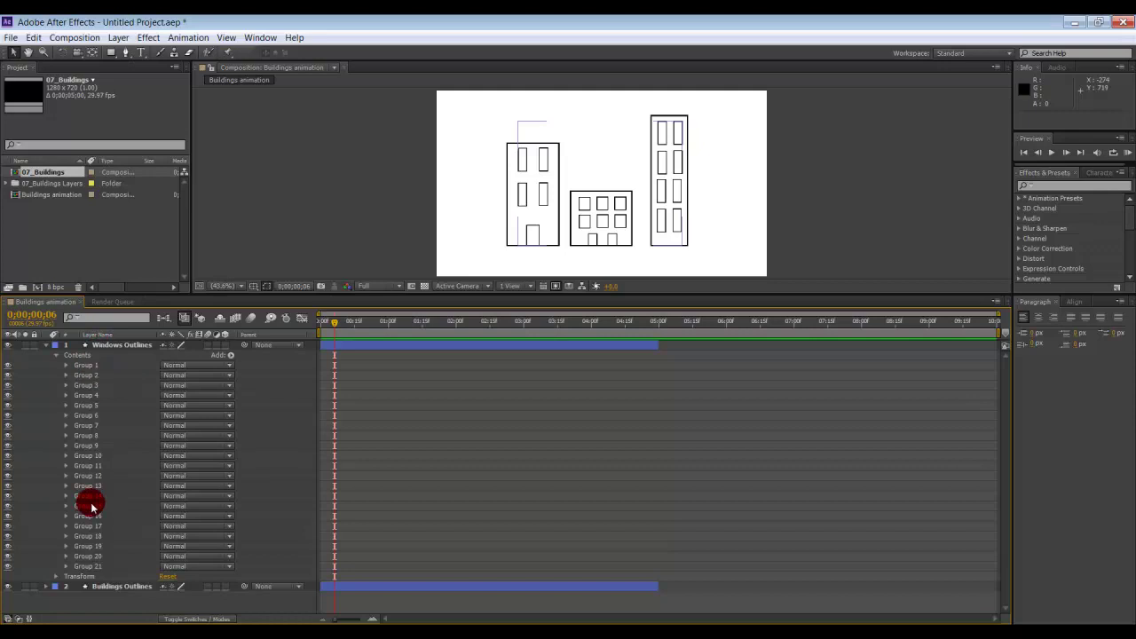
pyautogui.click(230, 355)
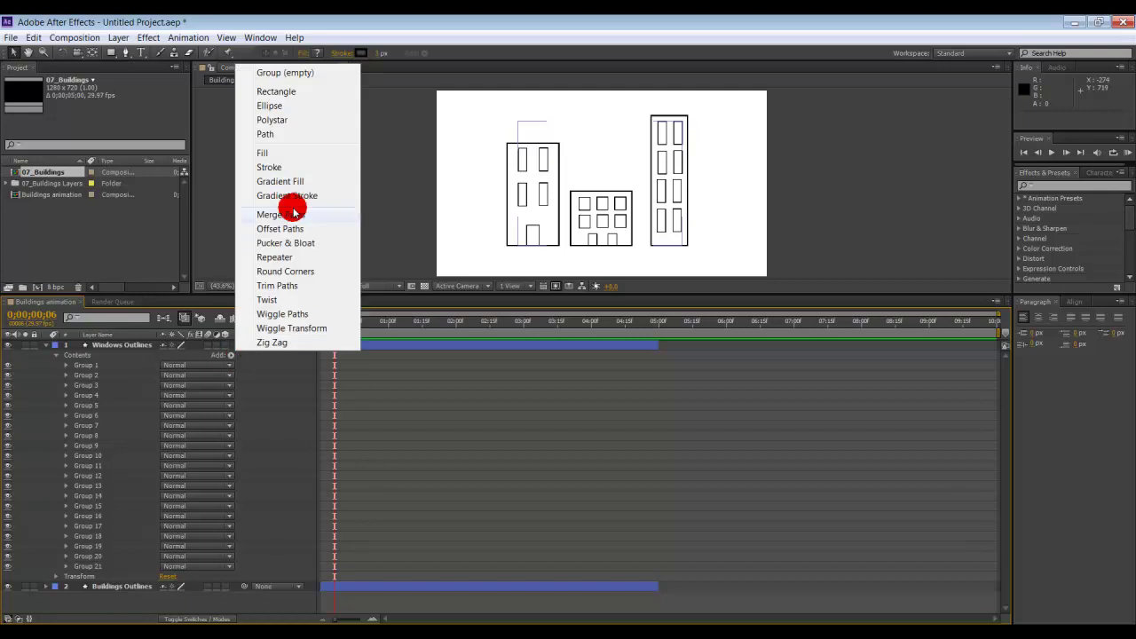
pyautogui.click(314, 75)
pyautogui.click(109, 574)
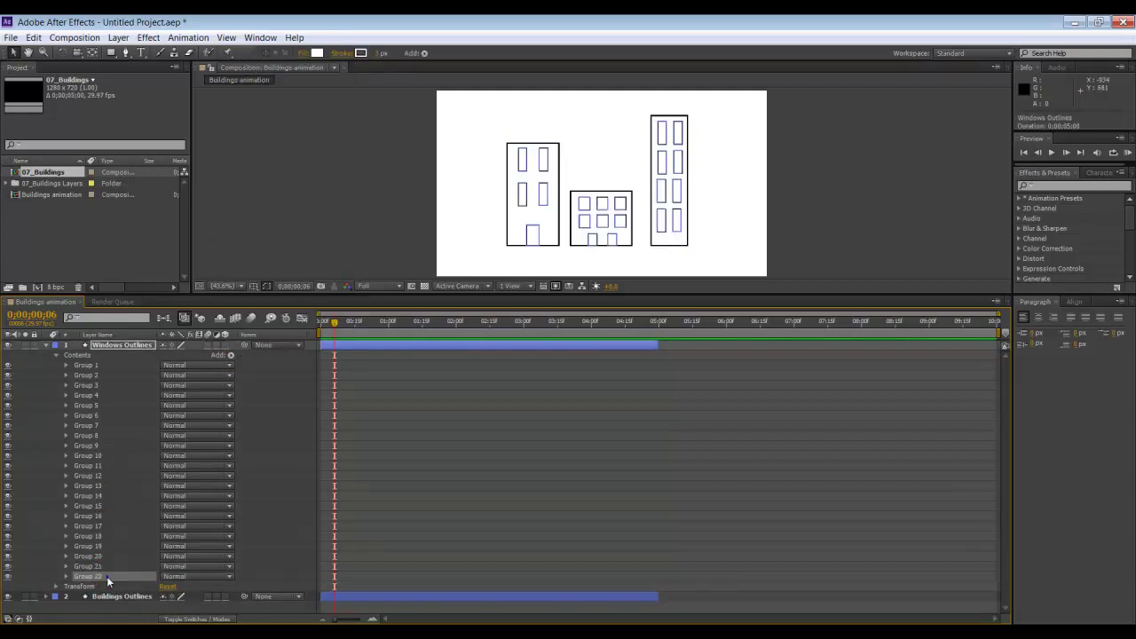
pyautogui.rightClick(106, 578)
pyautogui.click(165, 522)
pyautogui.write('Windows')
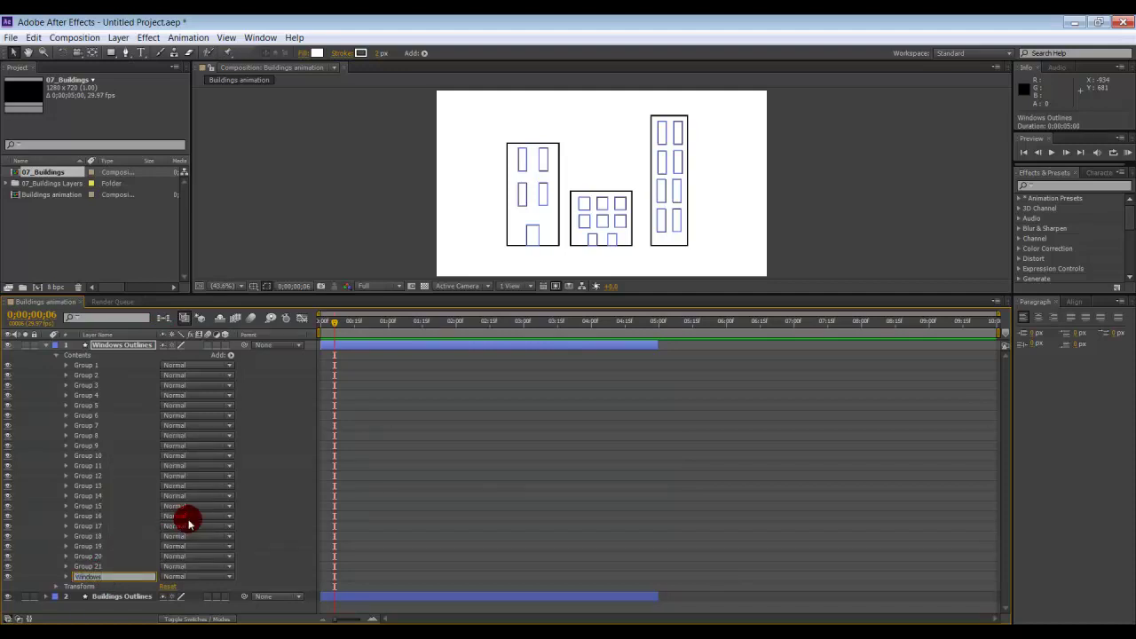
pyautogui.press('Return')
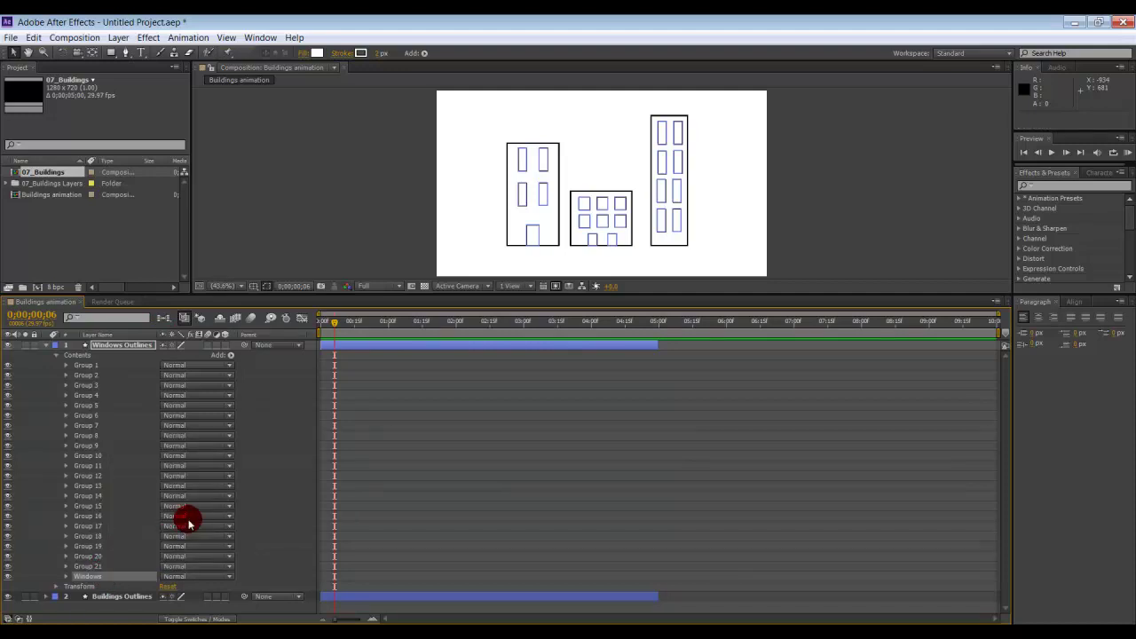
# - Move Group 1 through Group 21 into the Windows group of the Windows Outlines layer and collapse that group
pyautogui.click(86, 365)
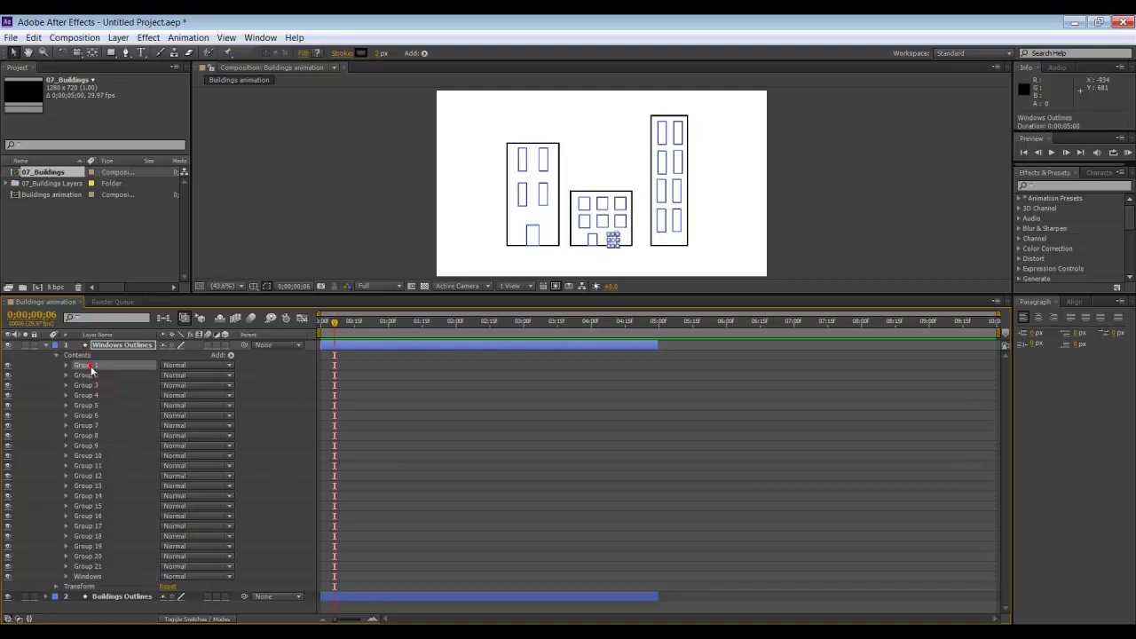
pyautogui.keyDown('shift'); pyautogui.click(96, 566); pyautogui.keyUp('shift')
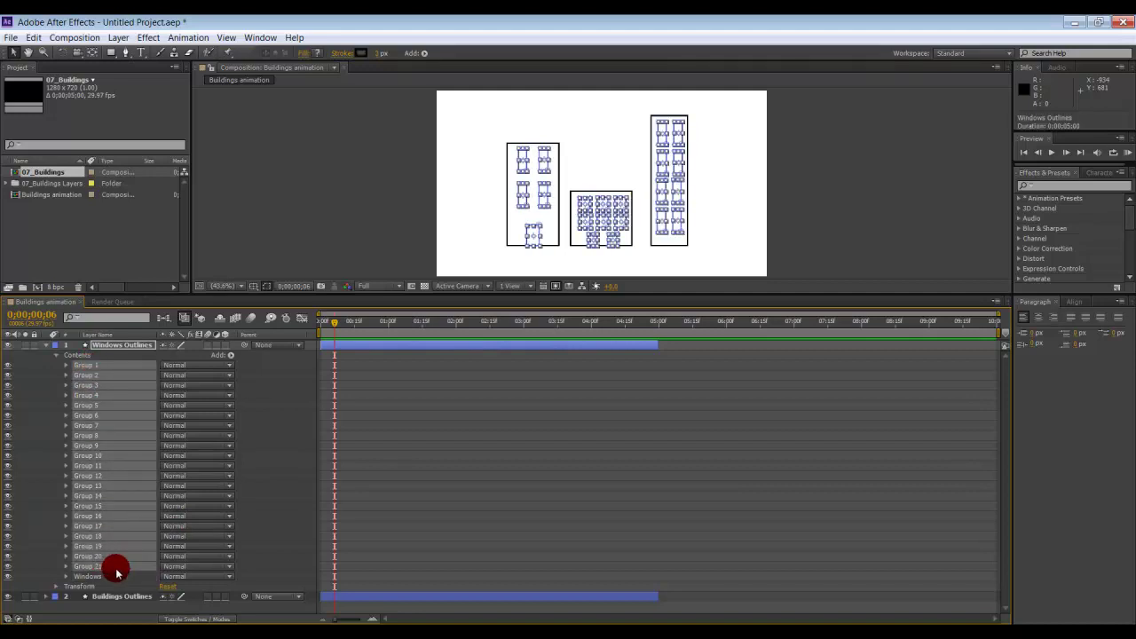
pyautogui.moveTo(97, 569); pyautogui.dragTo(93, 577)
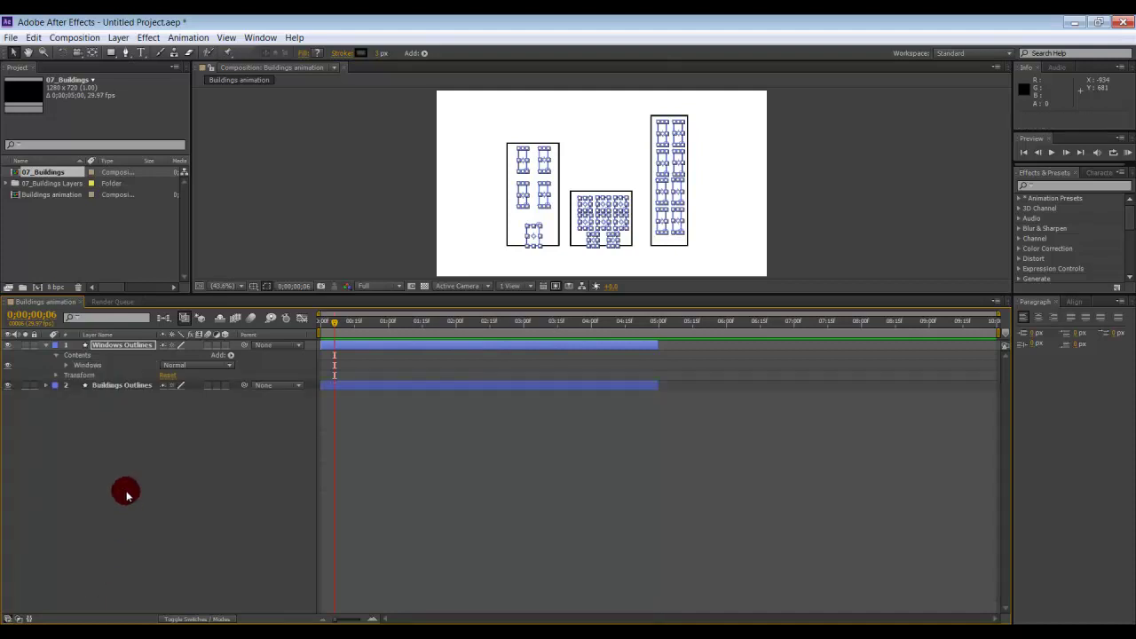
pyautogui.click(65, 367)
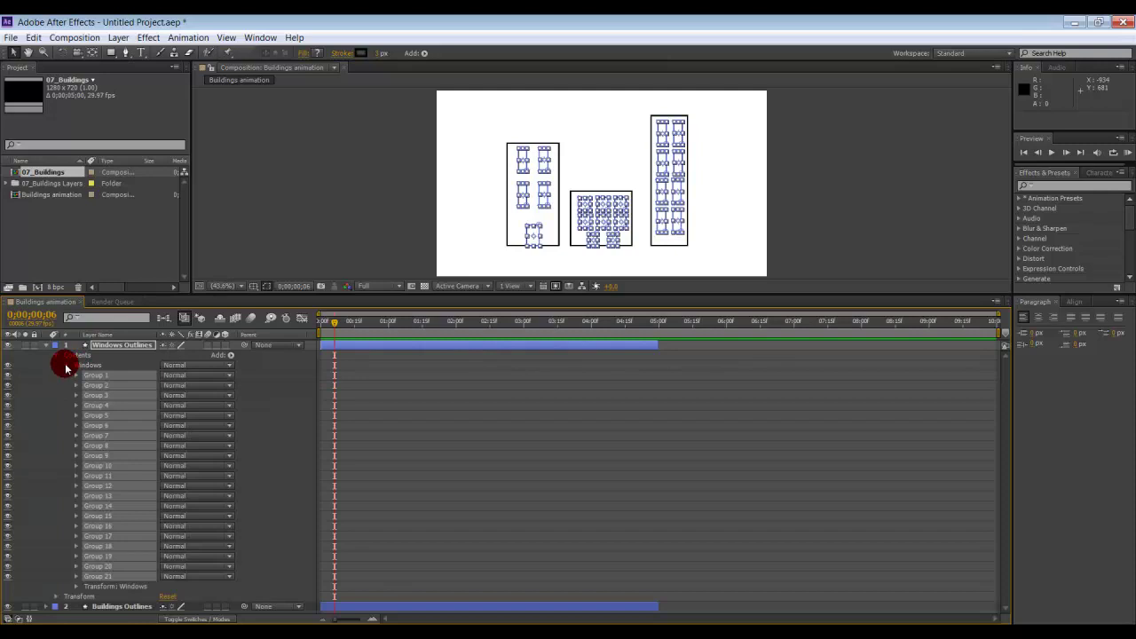
pyautogui.click(65, 366)
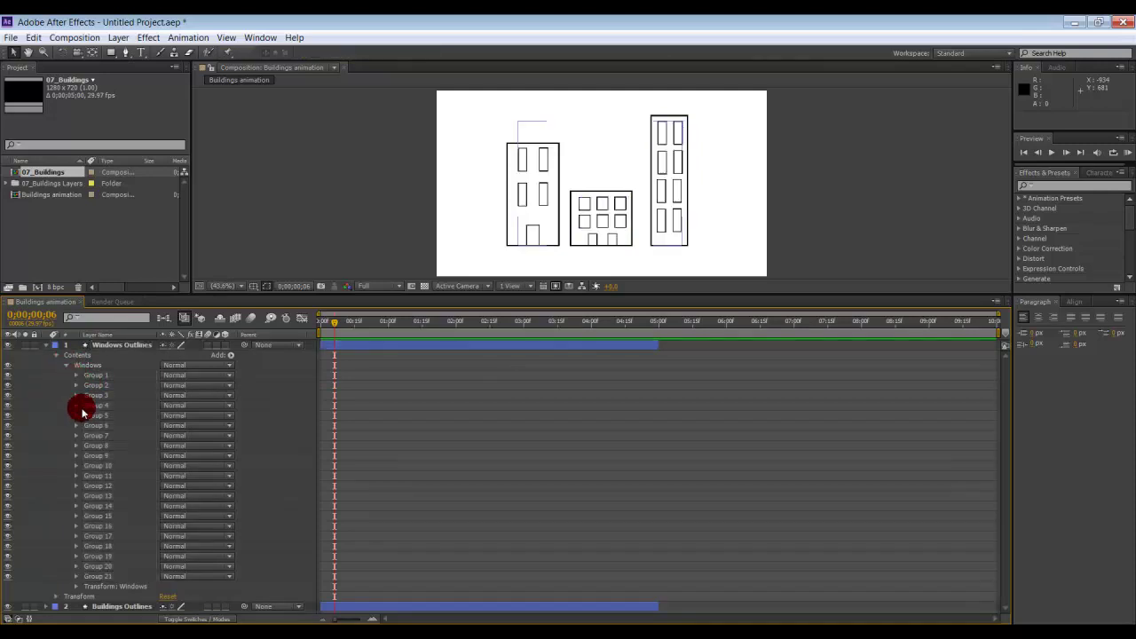
pyautogui.click(66, 367)
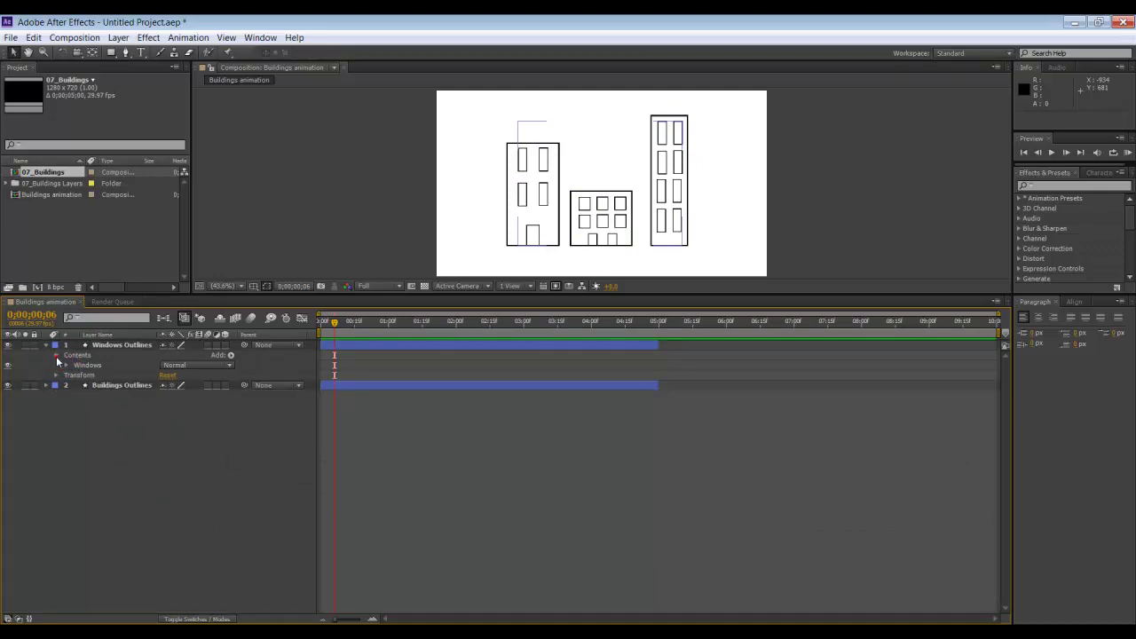
# - Place the collapsed Windows Outlines layer below Buildings Outlines and shrink the timeline area to enlarge the composition view
pyautogui.click(57, 355)
pyautogui.click(46, 344)
pyautogui.moveTo(108, 344); pyautogui.dragTo(146, 360)
pyautogui.click(297, 294)
pyautogui.moveTo(312, 293); pyautogui.dragTo(316, 474)
pyautogui.moveTo(317, 481); pyautogui.dragTo(321, 465)
pyautogui.click(266, 561)
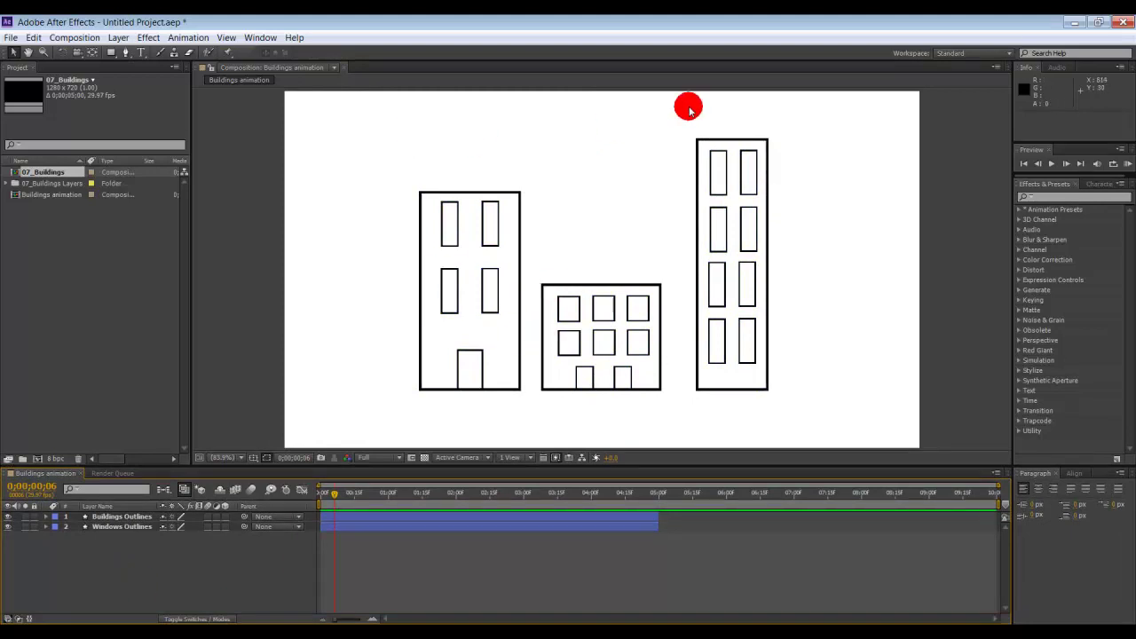
# - Hide the Windows Outlines layer and watch the reference video of the building outlines being drawn
pyautogui.click(7, 527)
pyautogui.click(56, 559)
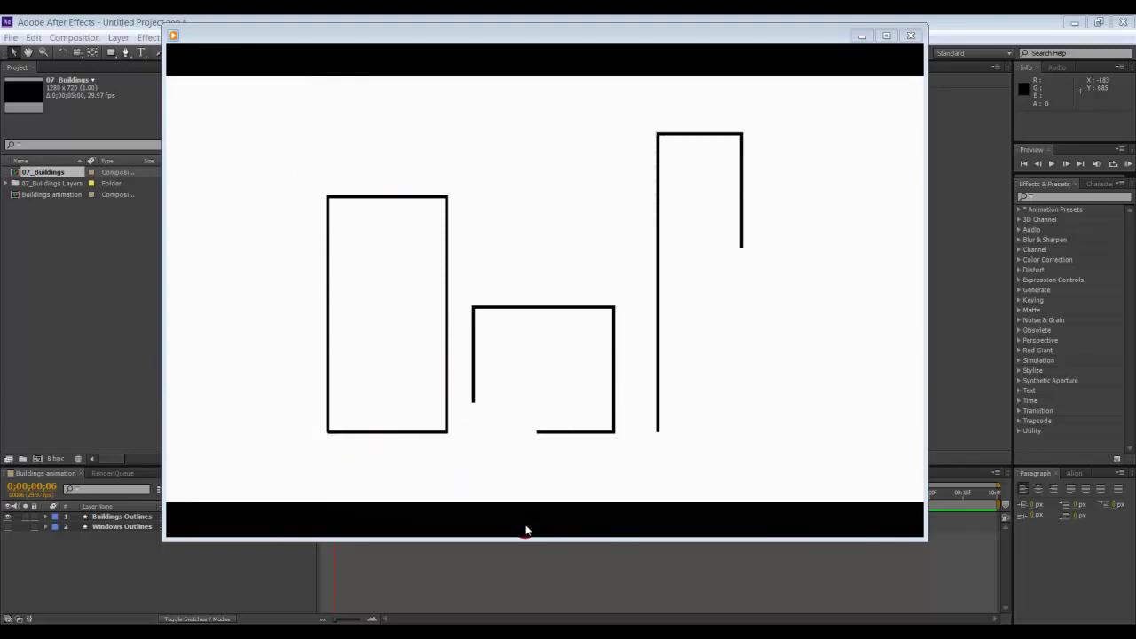
pyautogui.click(400, 503)
pyautogui.moveTo(542, 531); pyautogui.dragTo(251, 582)
# - At the start of the timeline, add Trim Paths to the Buildings Outlines contents and expand its properties
pyautogui.moveTo(333, 490); pyautogui.dragTo(49, 519)
pyautogui.click(48, 518)
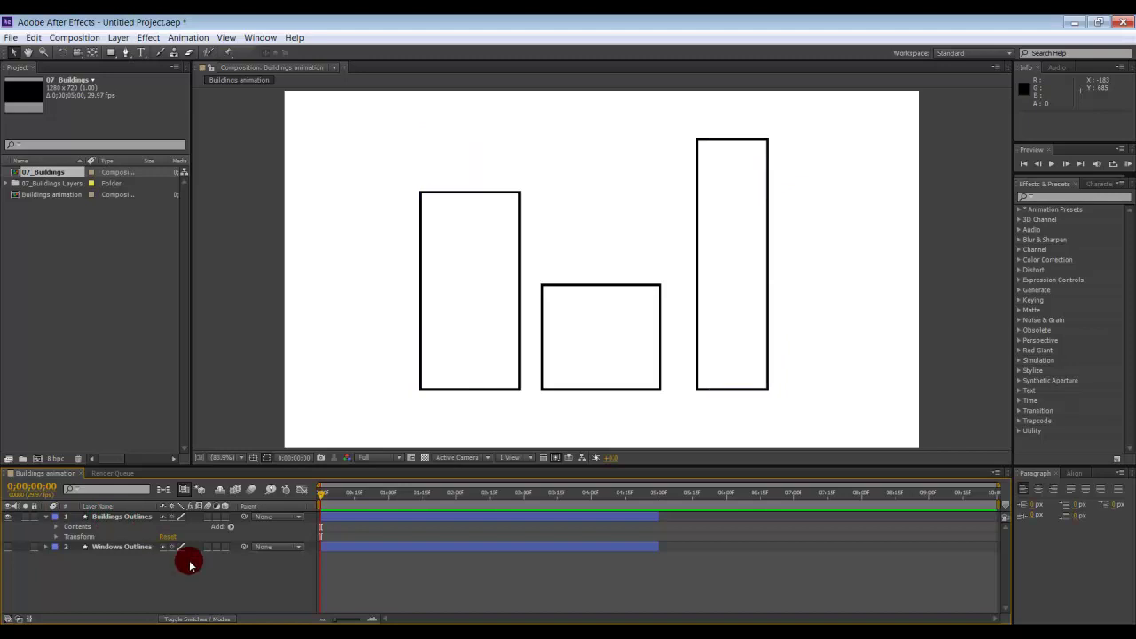
pyautogui.moveTo(239, 544)
pyautogui.mouseDown()
pyautogui.moveTo(166, 545)
pyautogui.moveTo(139, 595)
pyautogui.moveTo(191, 583)
pyautogui.moveTo(235, 530)
pyautogui.mouseUp()
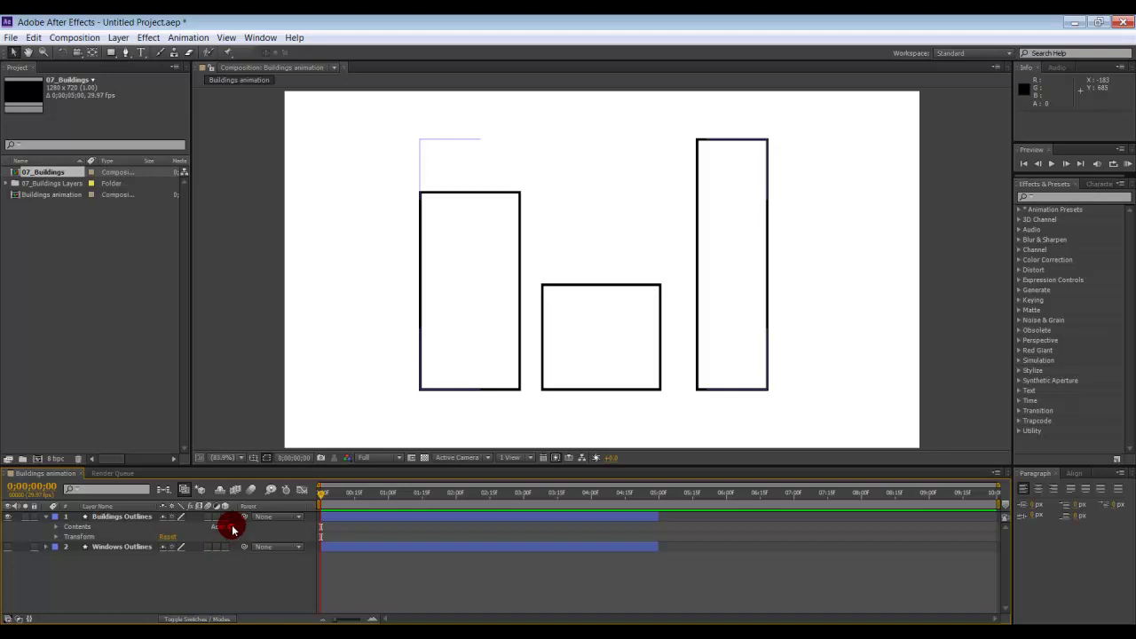
pyautogui.click(232, 530)
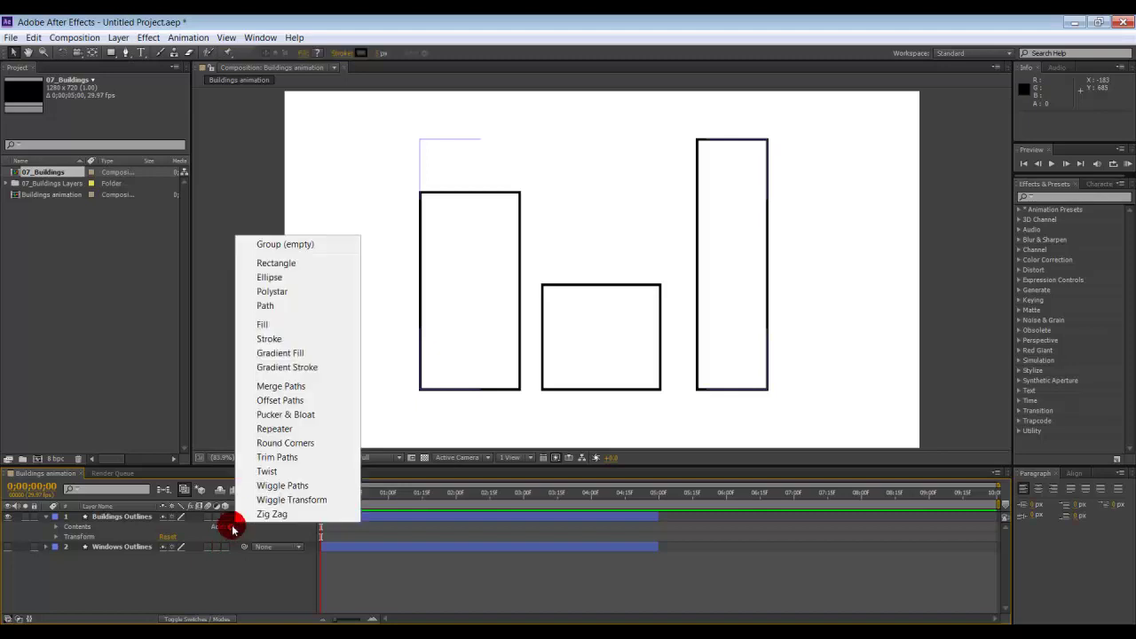
pyautogui.click(291, 458)
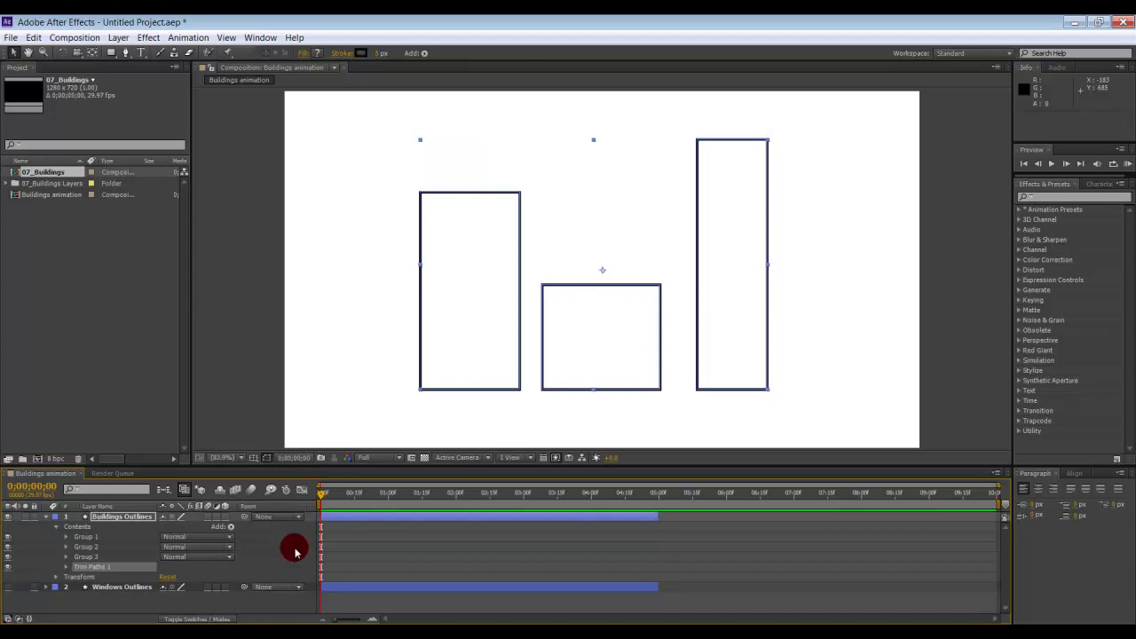
pyautogui.click(65, 568)
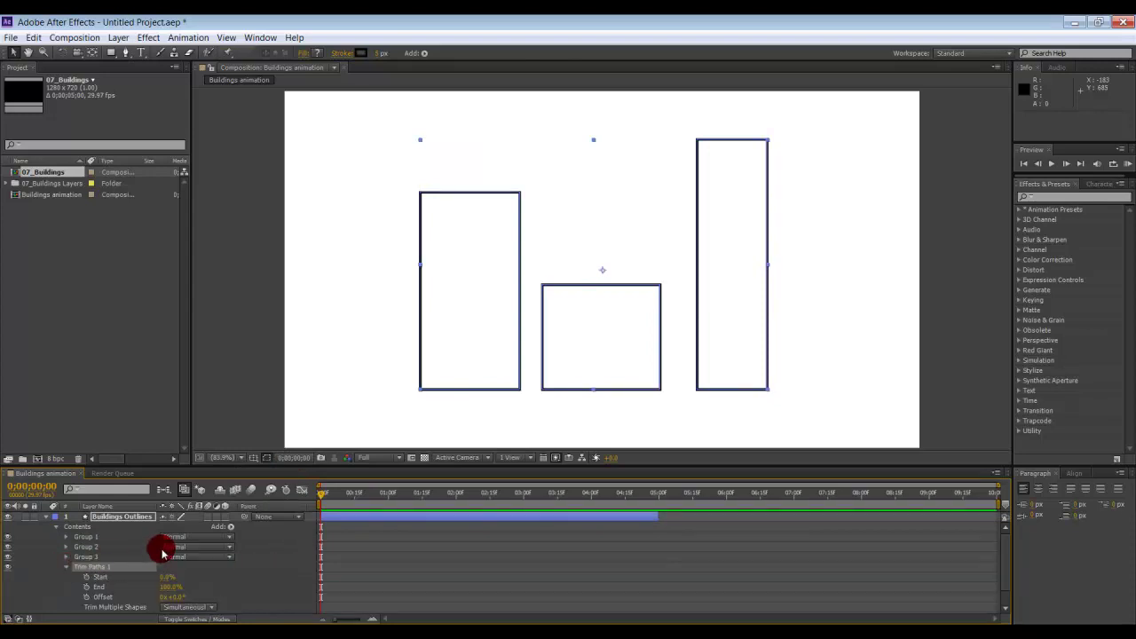
pyautogui.scroll(-1, 164, 550)
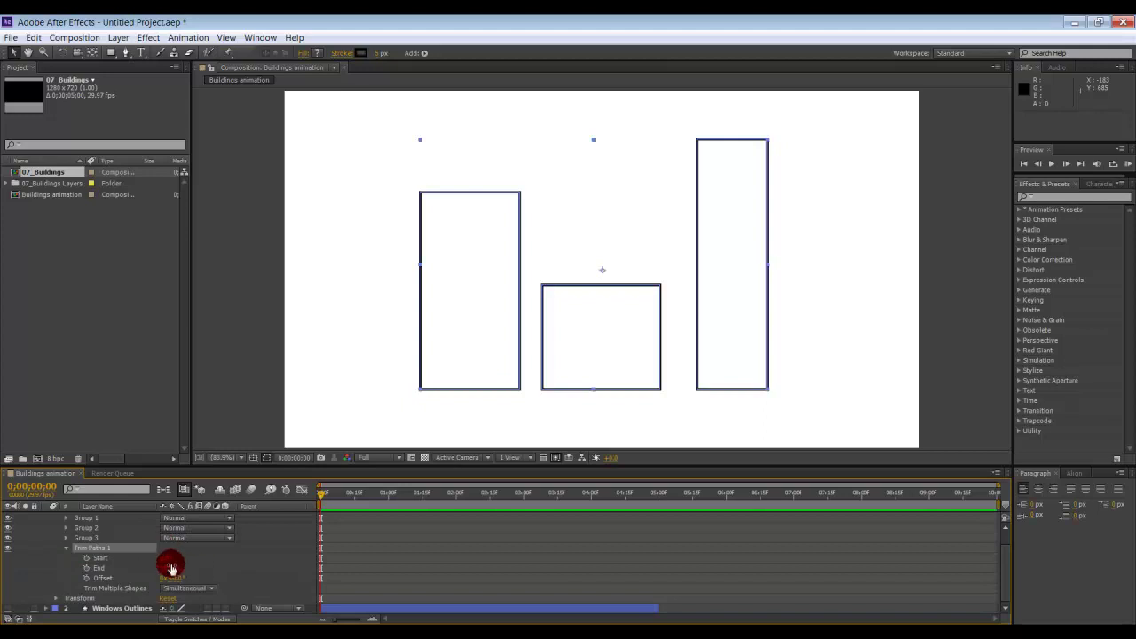
# - Set the Trim Paths Offset to 180° and its Start to 100% so the outlines draw from the lower-left corners
pyautogui.moveTo(169, 564)
pyautogui.mouseDown()
pyautogui.moveTo(200, 553)
pyautogui.moveTo(213, 556)
pyautogui.moveTo(181, 558)
pyautogui.moveTo(240, 563)
pyautogui.moveTo(172, 565)
pyautogui.moveTo(219, 557)
pyautogui.mouseUp()
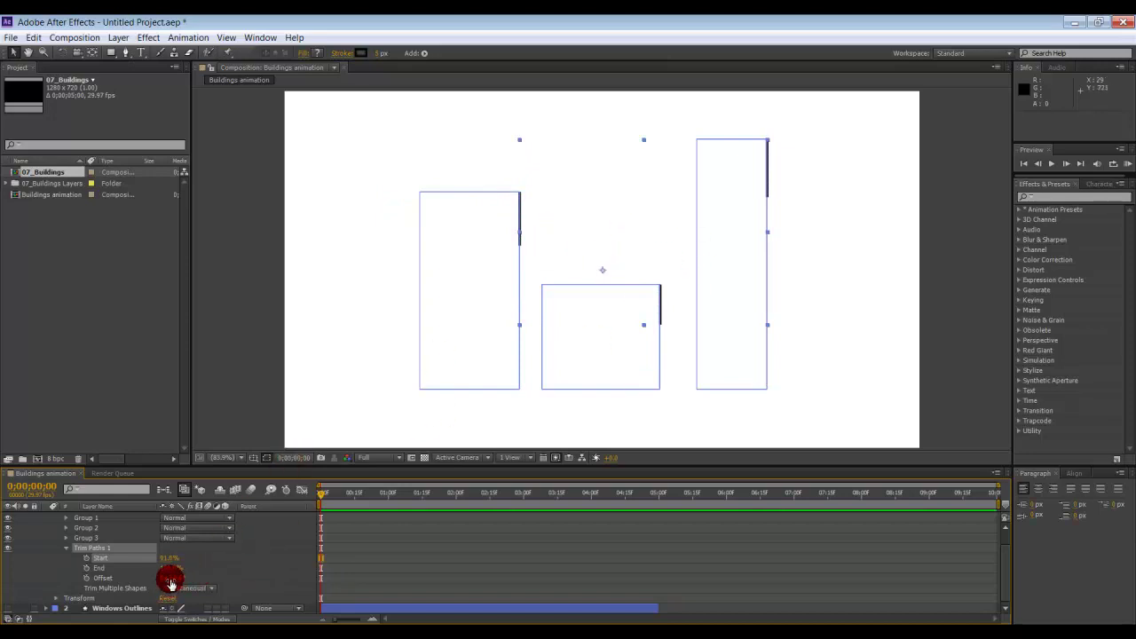
pyautogui.moveTo(168, 578); pyautogui.dragTo(275, 578)
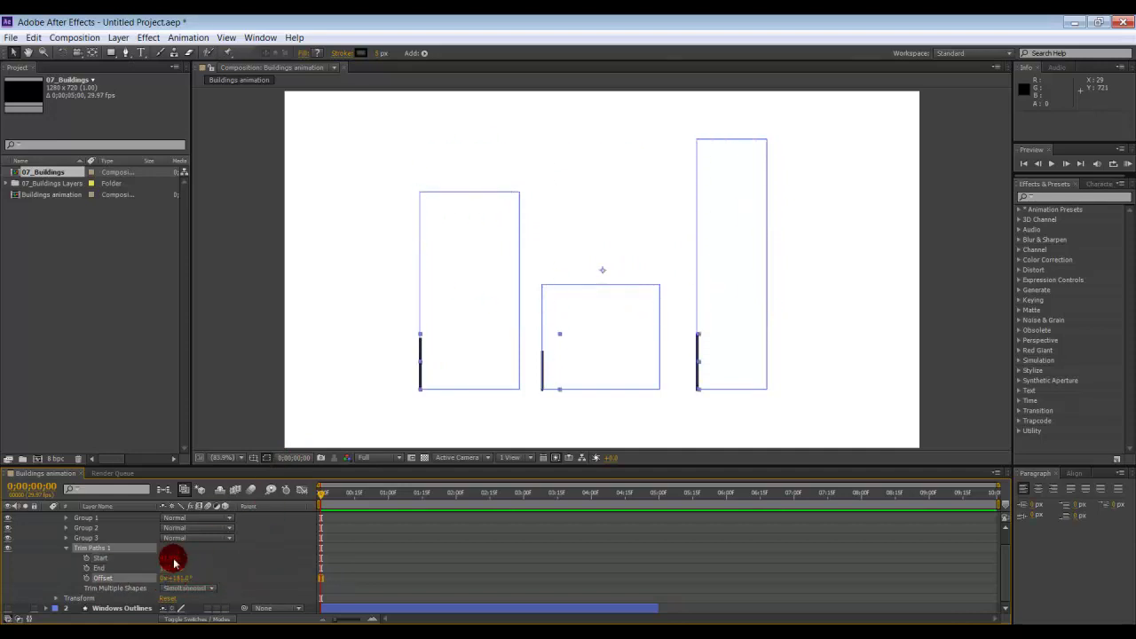
pyautogui.moveTo(169, 562)
pyautogui.mouseDown()
pyautogui.moveTo(157, 555)
pyautogui.moveTo(188, 557)
pyautogui.mouseUp()
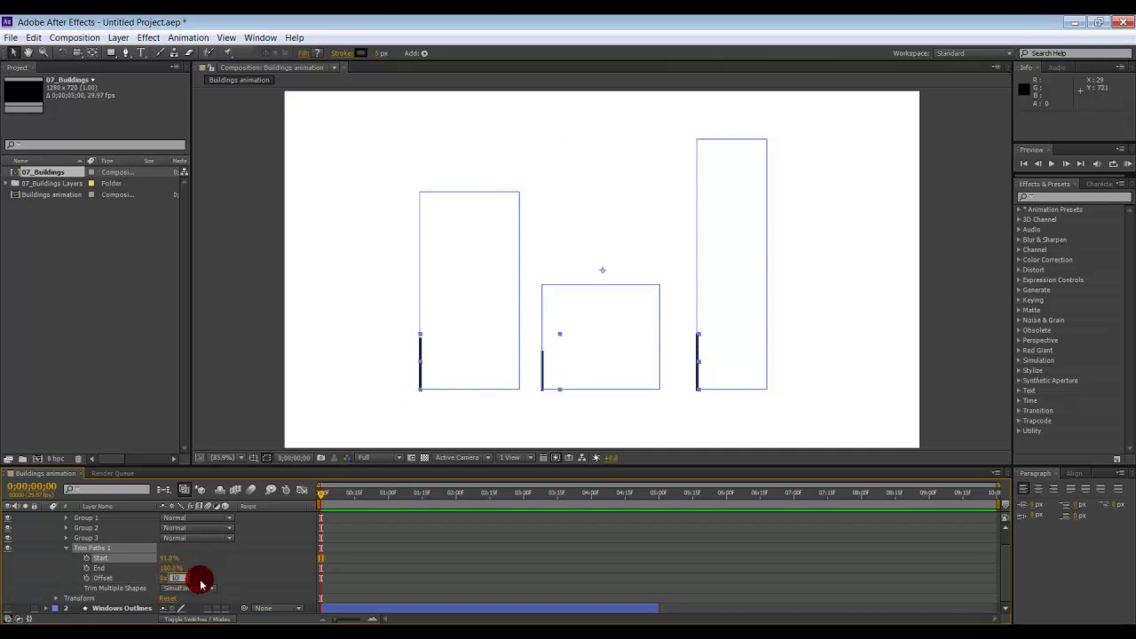
pyautogui.click(191, 577)
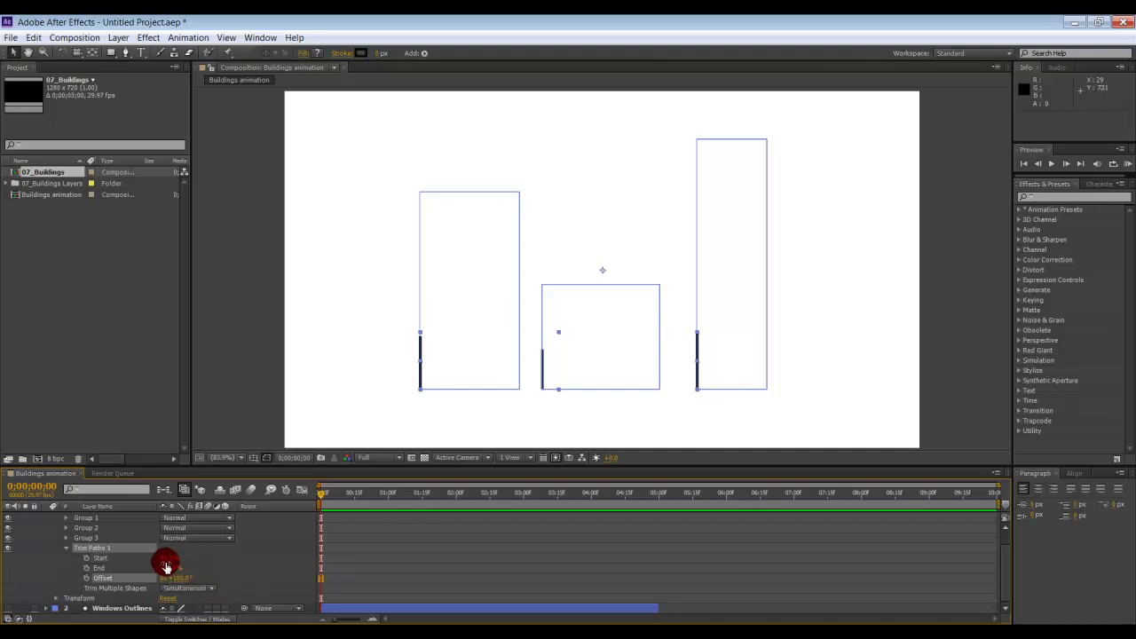
pyautogui.moveTo(168, 557)
pyautogui.mouseDown()
pyautogui.moveTo(119, 555)
pyautogui.moveTo(214, 555)
pyautogui.mouseUp()
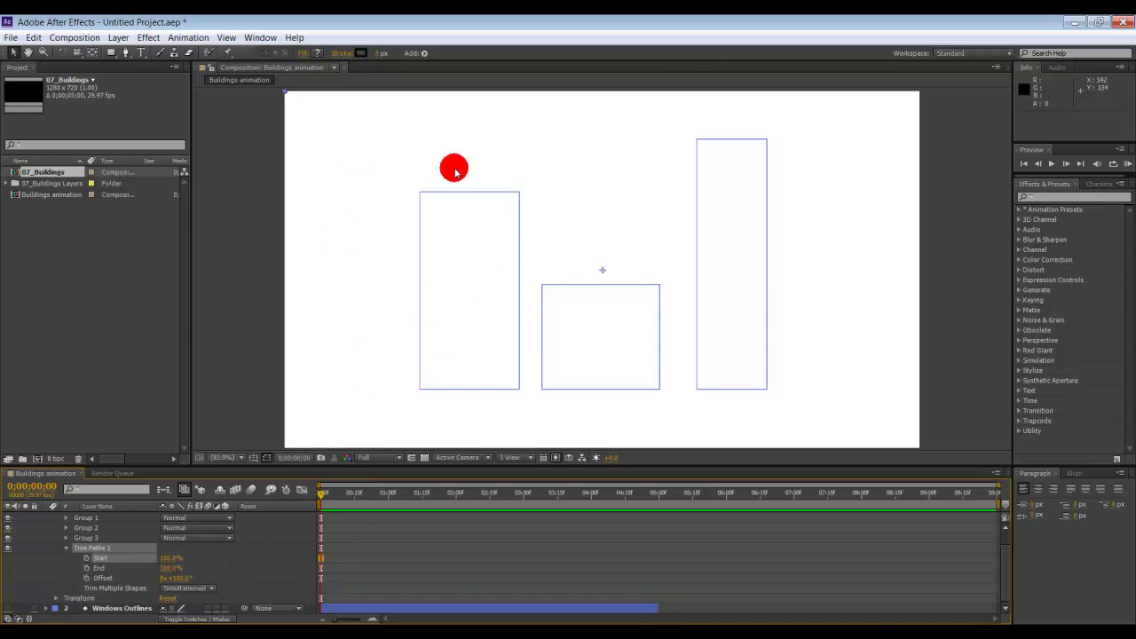
# - Keyframe the Trim Paths Start at 100% on the first frame and 0% at 0;00;01;00
pyautogui.click(86, 559)
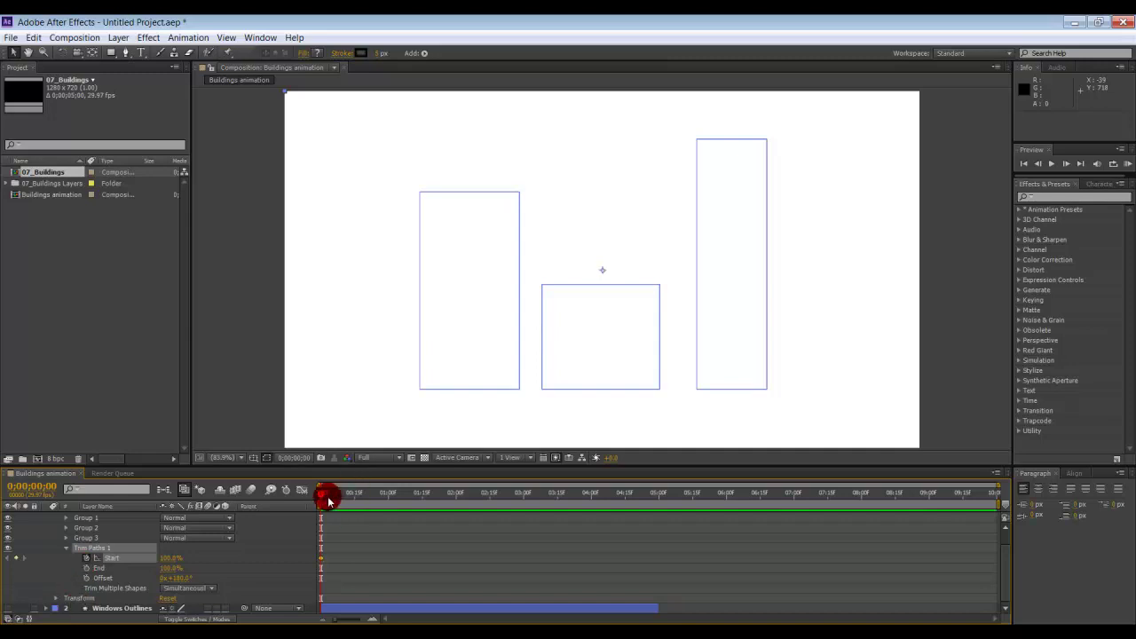
pyautogui.moveTo(321, 498); pyautogui.dragTo(338, 498)
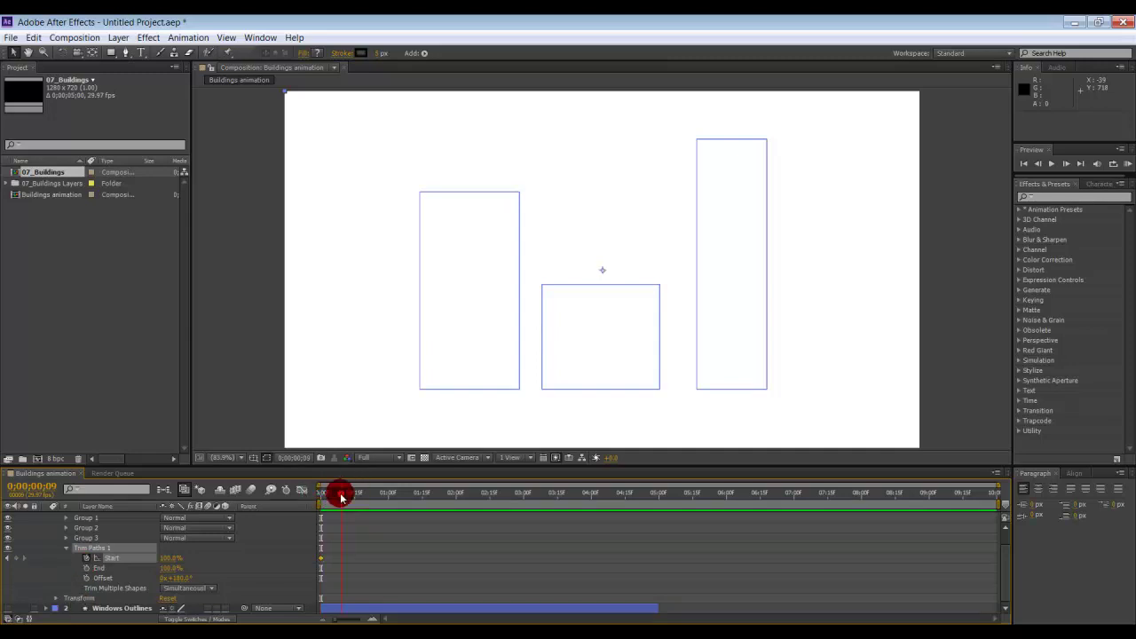
pyautogui.moveTo(350, 498); pyautogui.dragTo(383, 499)
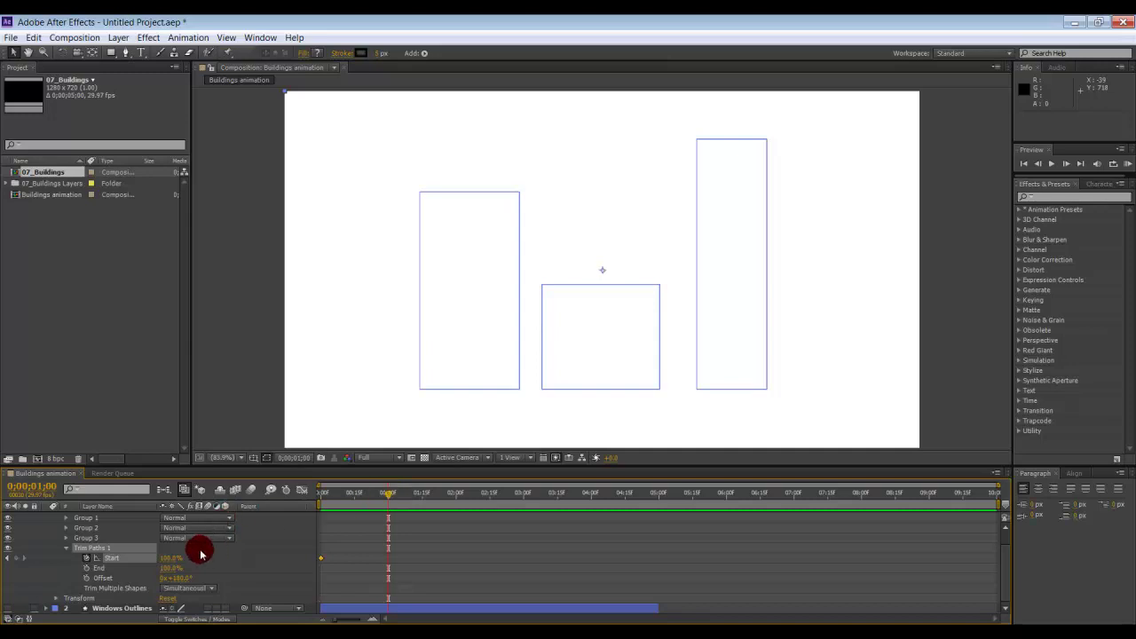
pyautogui.moveTo(171, 561); pyautogui.dragTo(107, 557)
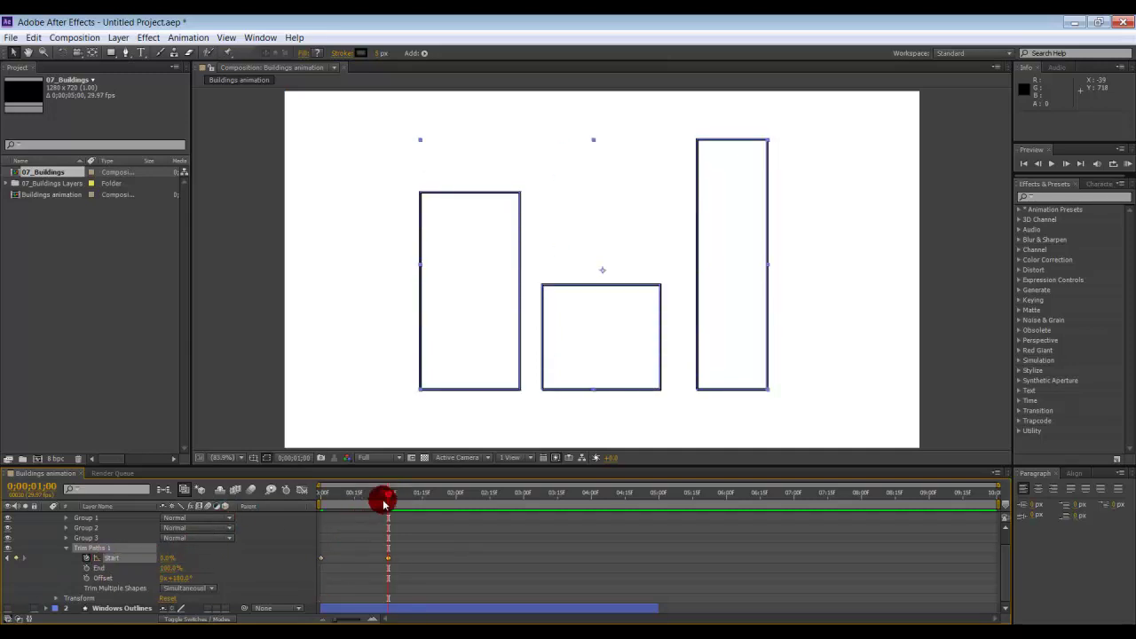
# - Shorten the work area to about 1.5 seconds and run a RAM preview of the outline animation
pyautogui.moveTo(388, 497); pyautogui.dragTo(314, 503)
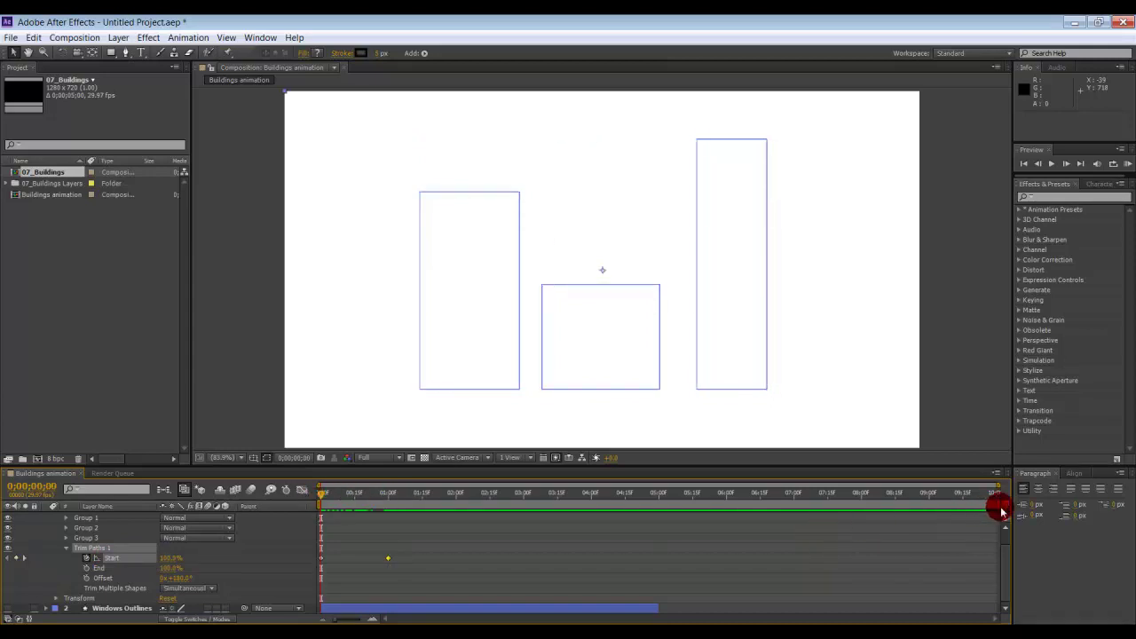
pyautogui.moveTo(998, 506); pyautogui.dragTo(420, 513)
pyautogui.click(1127, 164)
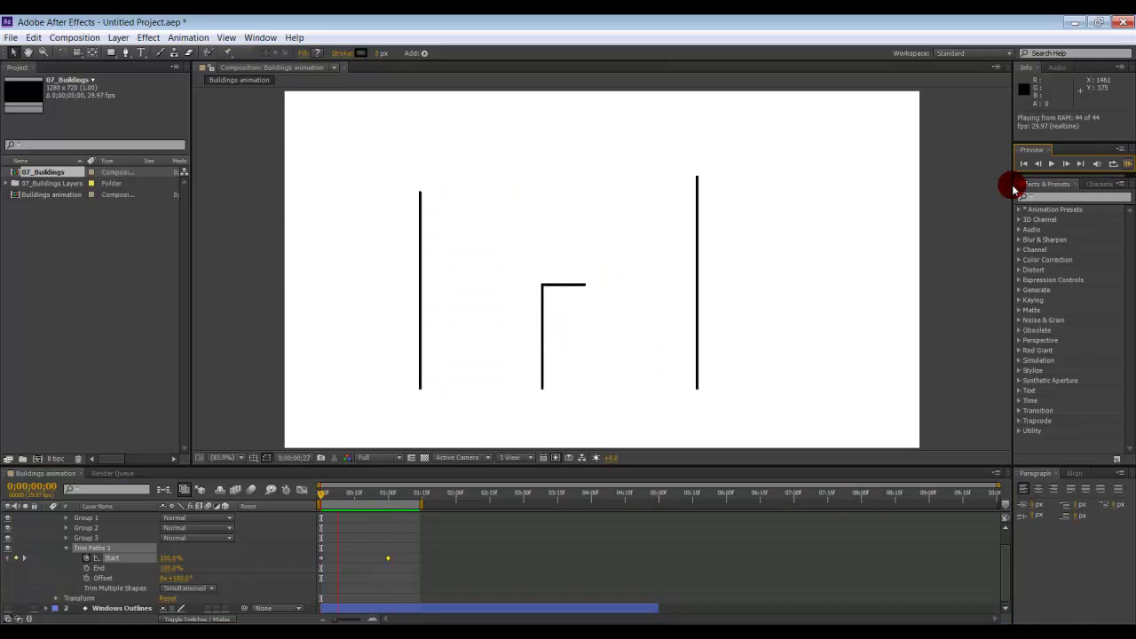
pyautogui.click(568, 384)
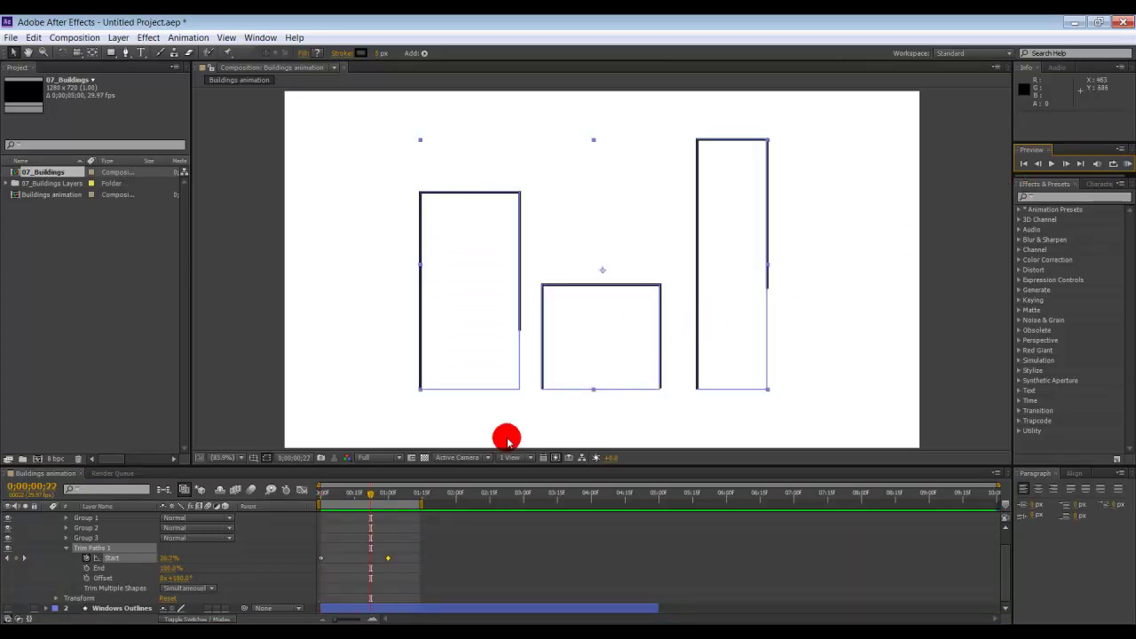
# - Move the second Start keyframe to 0;00;01;08 and preview the slower animation
pyautogui.moveTo(388, 561); pyautogui.dragTo(409, 561)
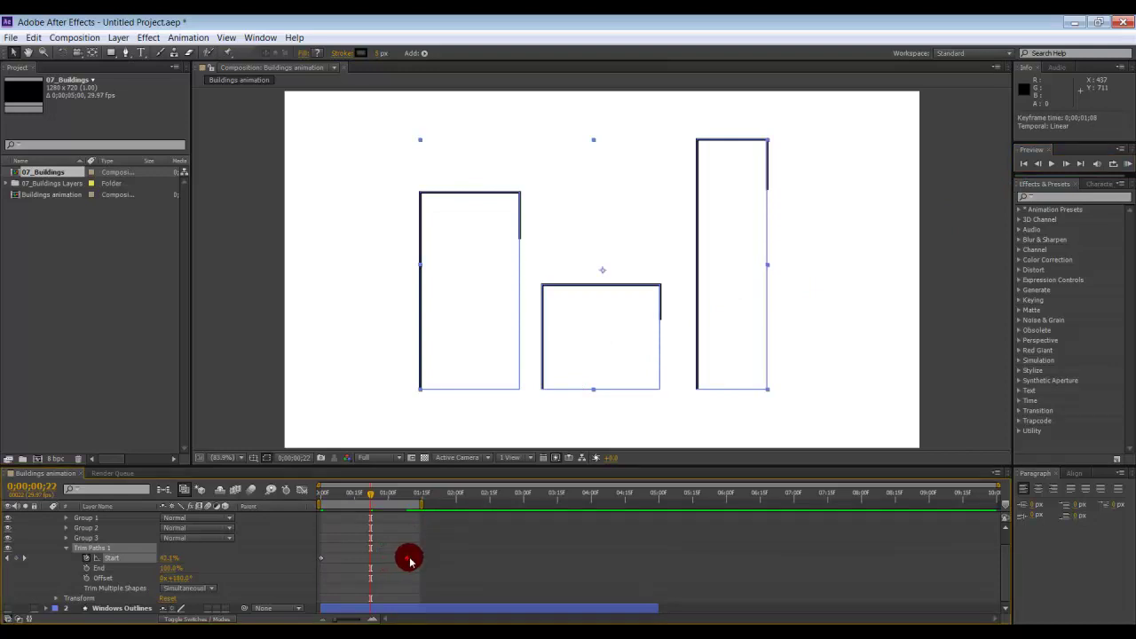
pyautogui.press('space')
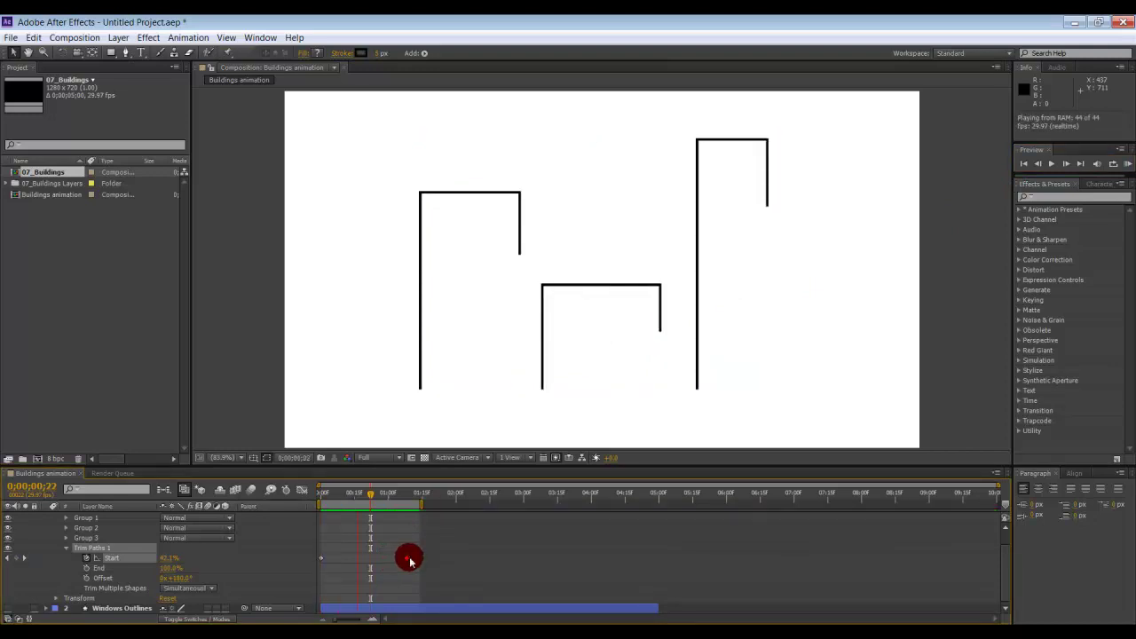
pyautogui.click(409, 561)
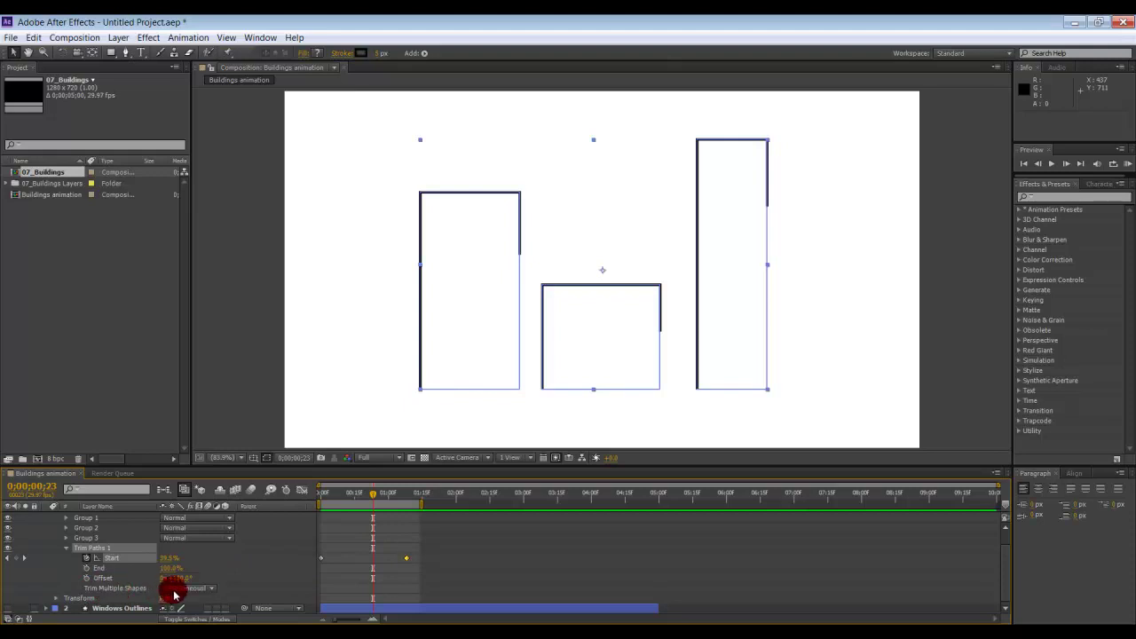
# - Set Trim Multiple Shapes to Individually and preview the buildings drawing one after another
pyautogui.click(213, 590)
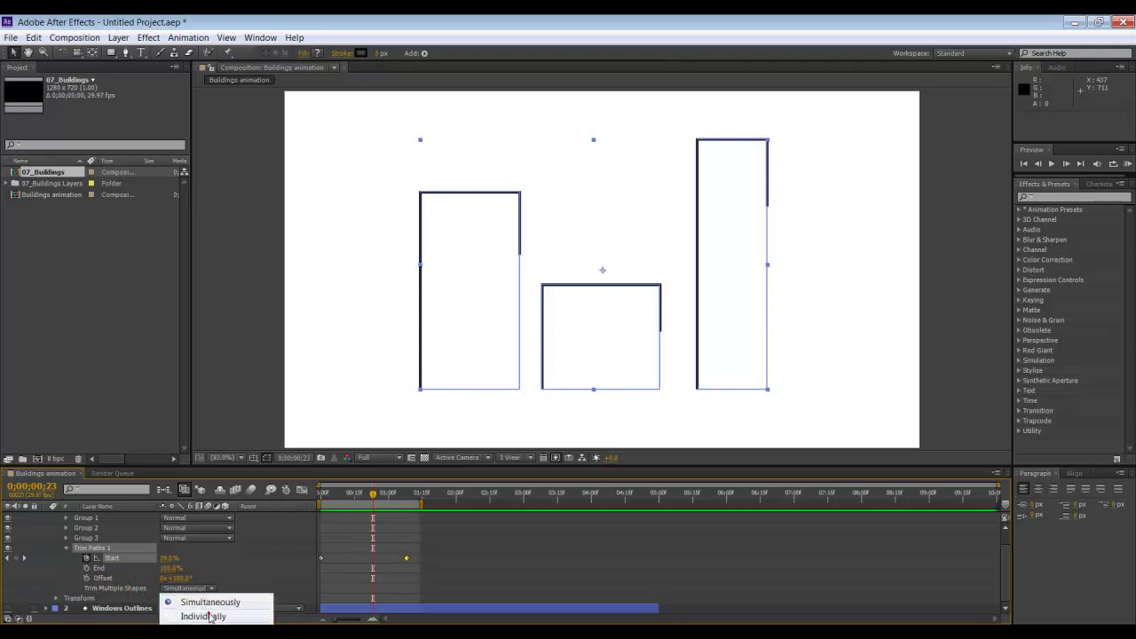
pyautogui.click(207, 614)
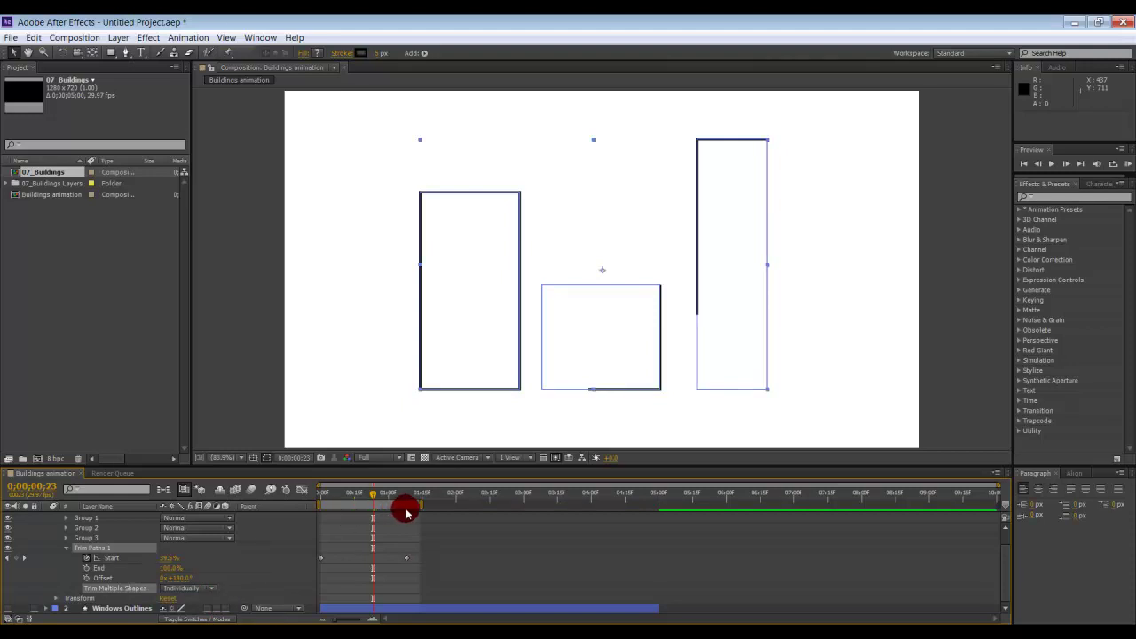
pyautogui.press('pagedown')
pyautogui.press('KP_0')
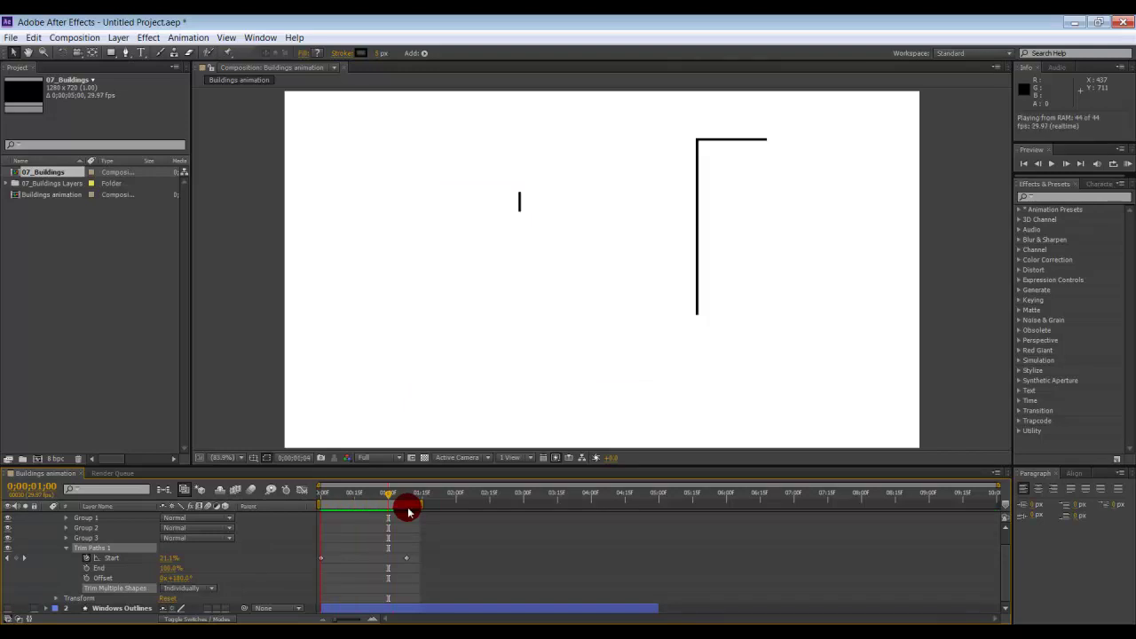
# - Extend the work area to about 3 seconds, move the last Start keyframe to about 2.7 seconds, and preview
pyautogui.moveTo(408, 512); pyautogui.dragTo(535, 504)
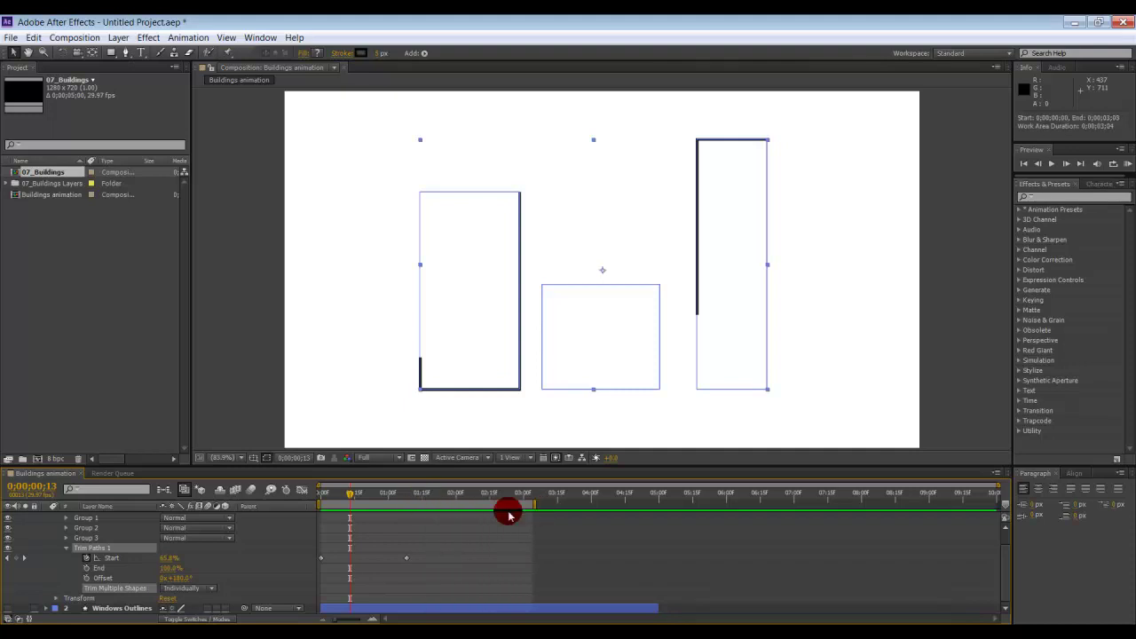
pyautogui.click(408, 558)
pyautogui.moveTo(408, 558); pyautogui.dragTo(506, 571)
pyautogui.press('KP_0')
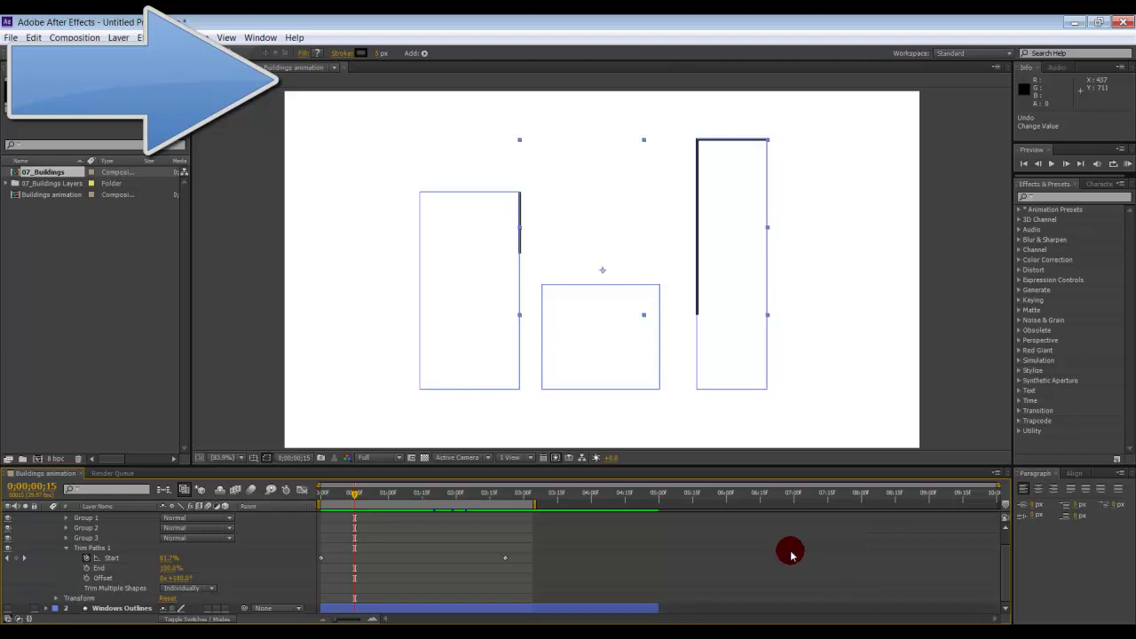
# - Set the Trim Paths Offset to 0°
pyautogui.click(179, 579)
pyautogui.press('Return')
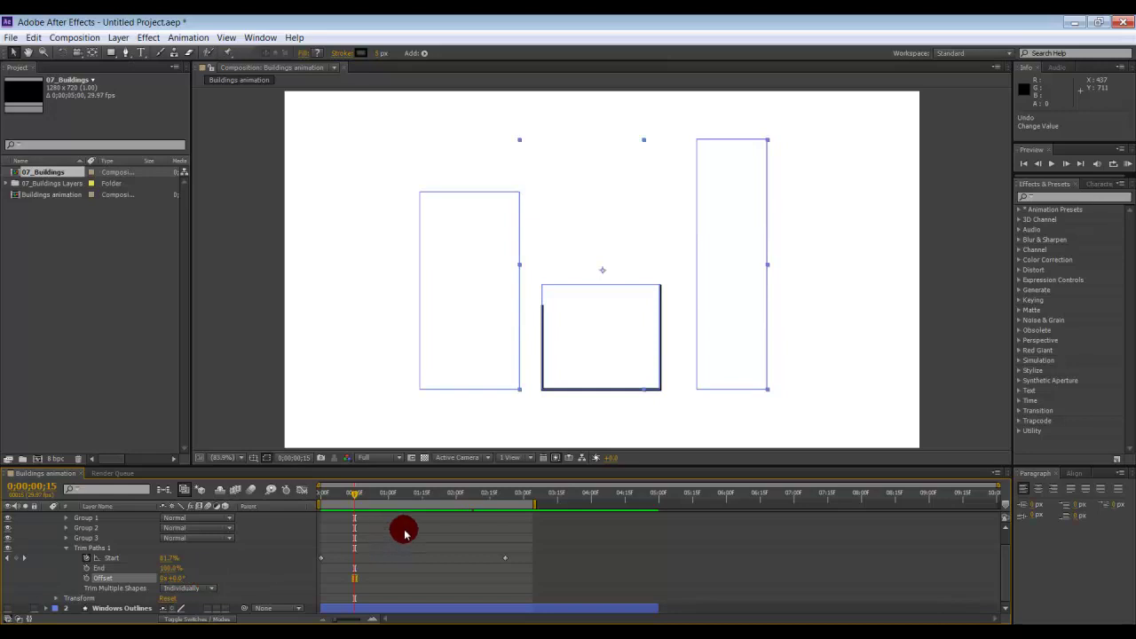
# - At the first frame, remove the keyframes from the buildings' Trim Paths Start and set both Start and End to 0%
pyautogui.moveTo(352, 497); pyautogui.dragTo(299, 494)
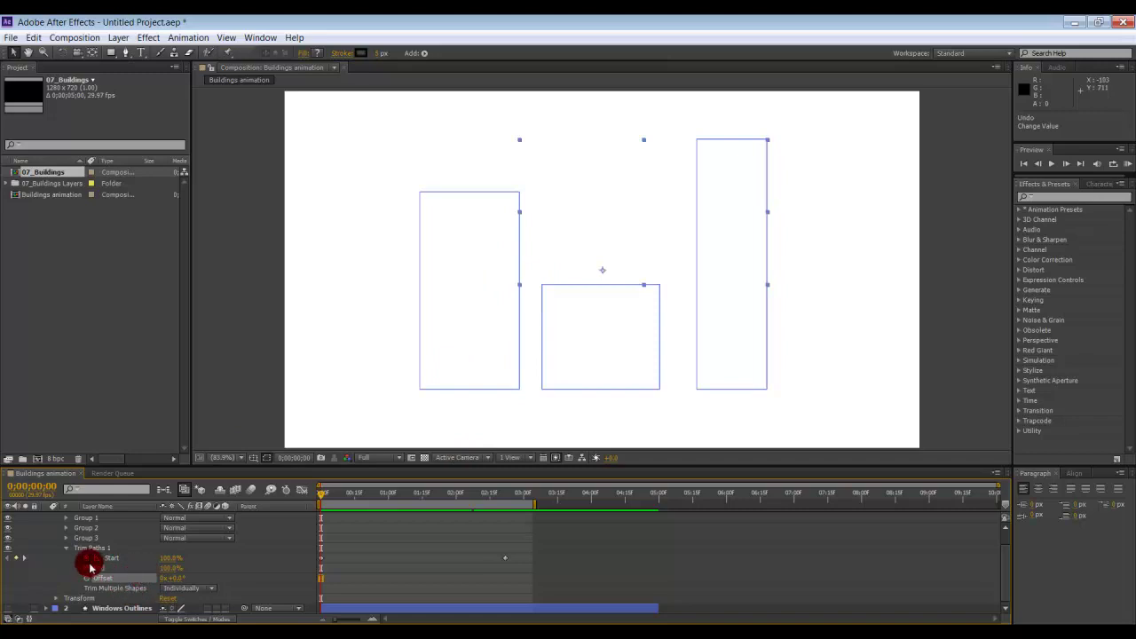
pyautogui.click(167, 562)
pyautogui.moveTo(169, 564); pyautogui.dragTo(89, 570)
pyautogui.click(86, 558)
pyautogui.click(170, 571)
pyautogui.moveTo(168, 573)
pyautogui.mouseDown()
pyautogui.moveTo(94, 575)
pyautogui.moveTo(197, 570)
pyautogui.moveTo(123, 569)
pyautogui.mouseUp()
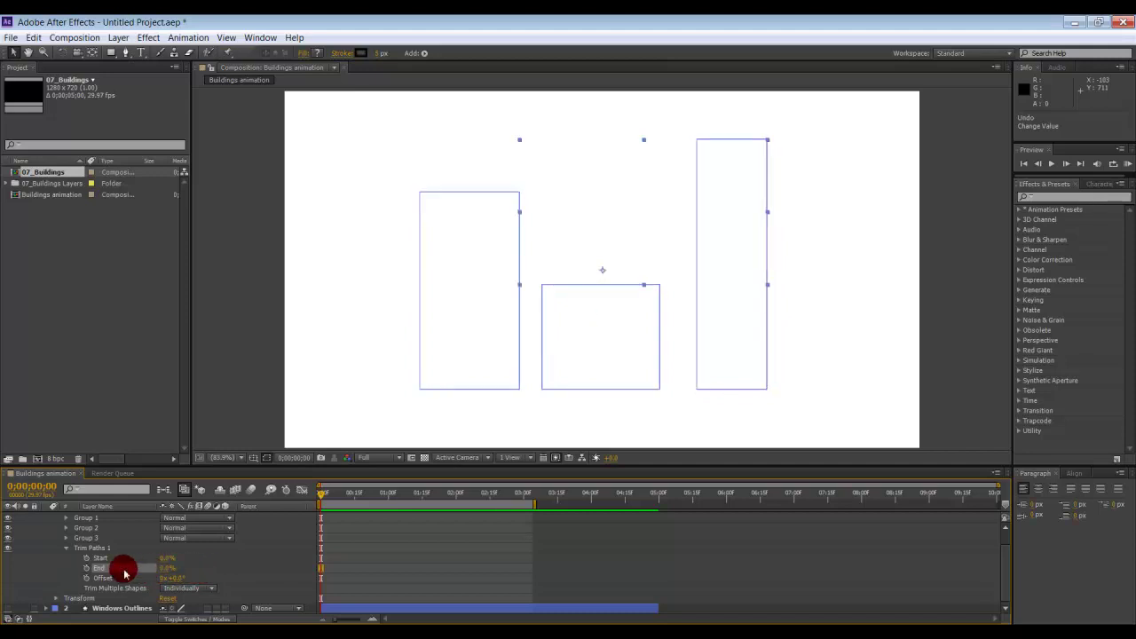
# - Keyframe the Trim Paths End from 0% at 0;00;00;00 to 100% at 0;00;02;15 and preview the animation
pyautogui.click(86, 568)
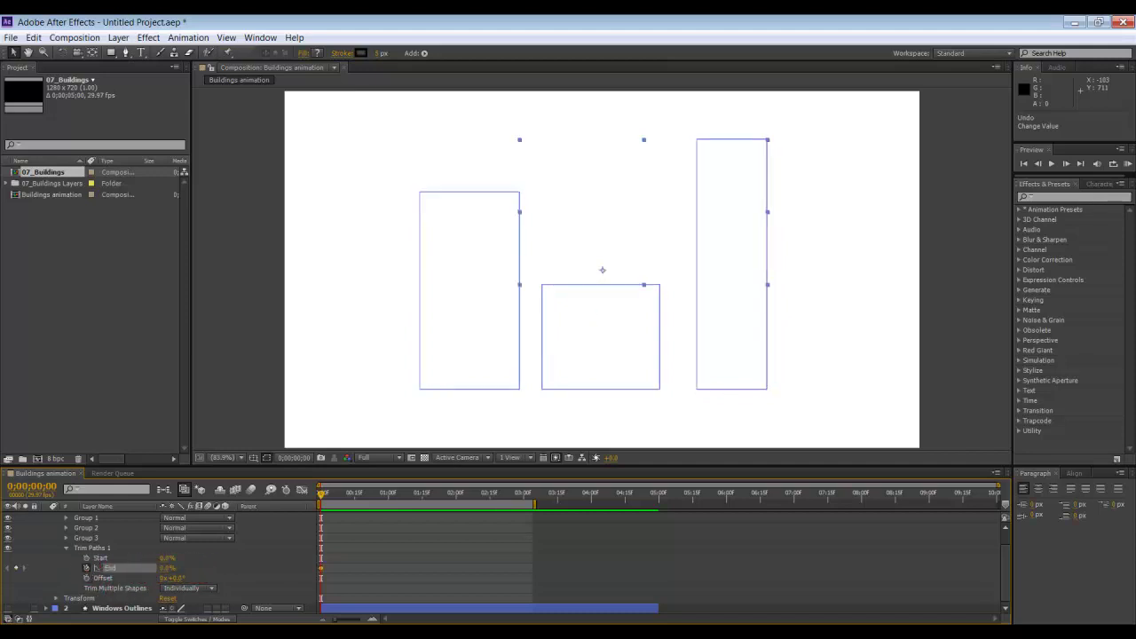
pyautogui.moveTo(321, 499); pyautogui.dragTo(474, 511)
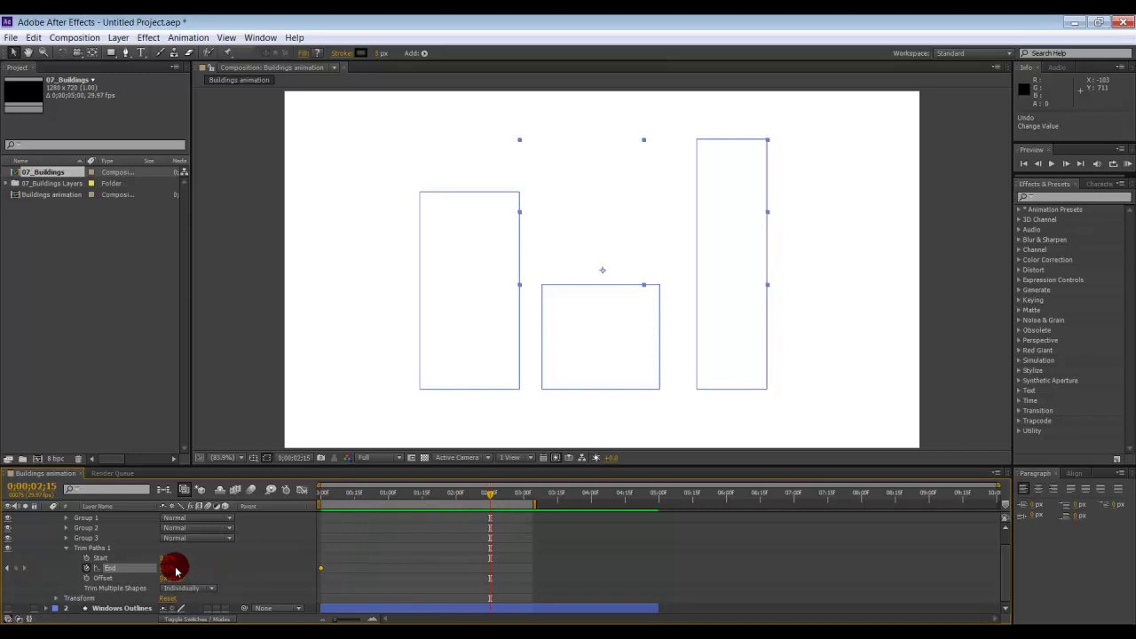
pyautogui.moveTo(162, 568); pyautogui.dragTo(267, 567)
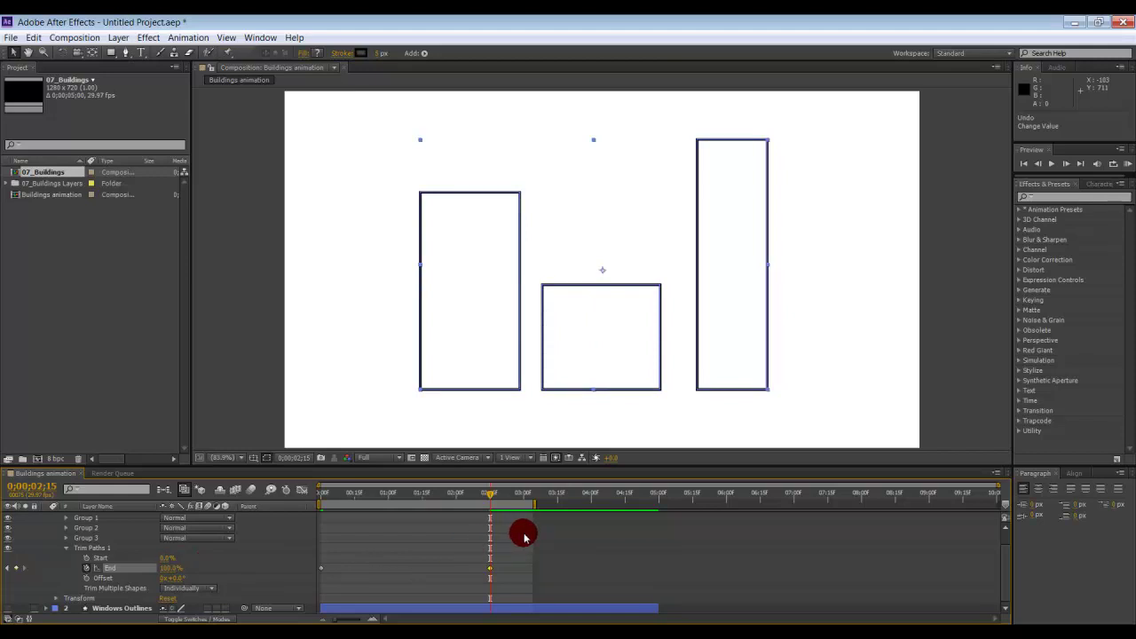
pyautogui.press('space')
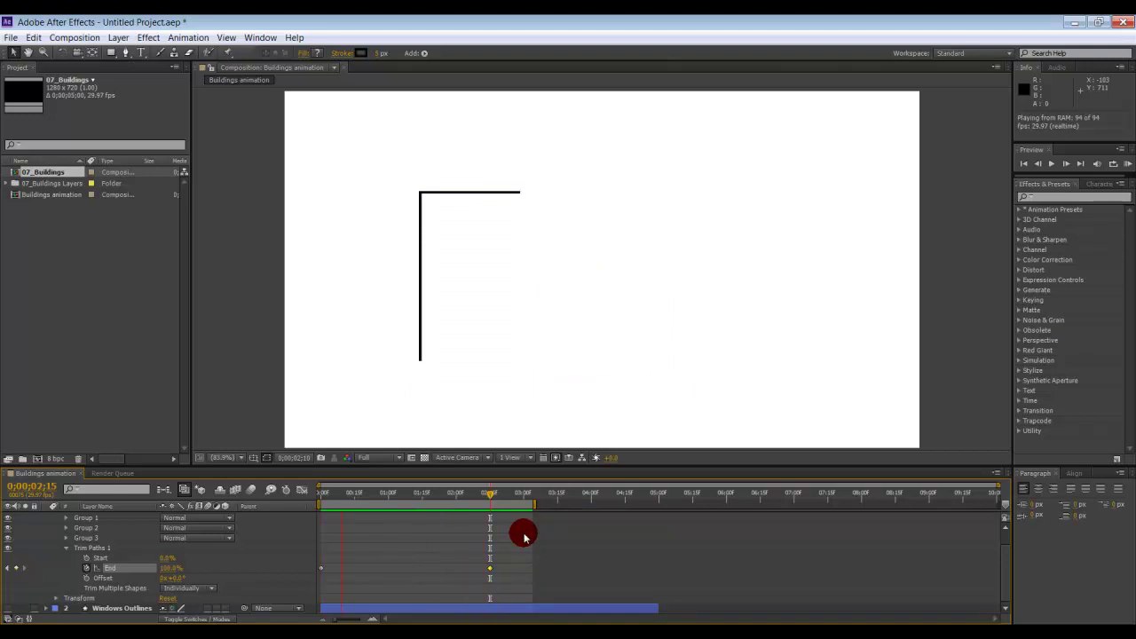
pyautogui.press('space')
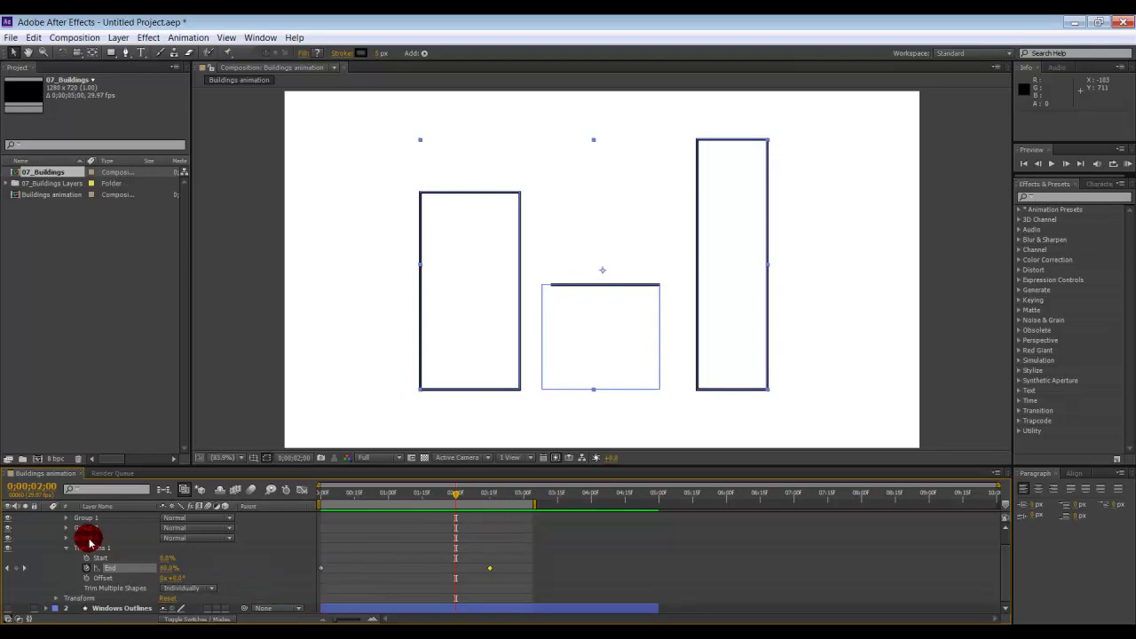
# - Collapse the Buildings Outlines layer and make the Windows Outlines layer visible
pyautogui.scroll(1, 151, 566)
pyautogui.scroll(-1, 98, 545)
pyautogui.scroll(1, 84, 535)
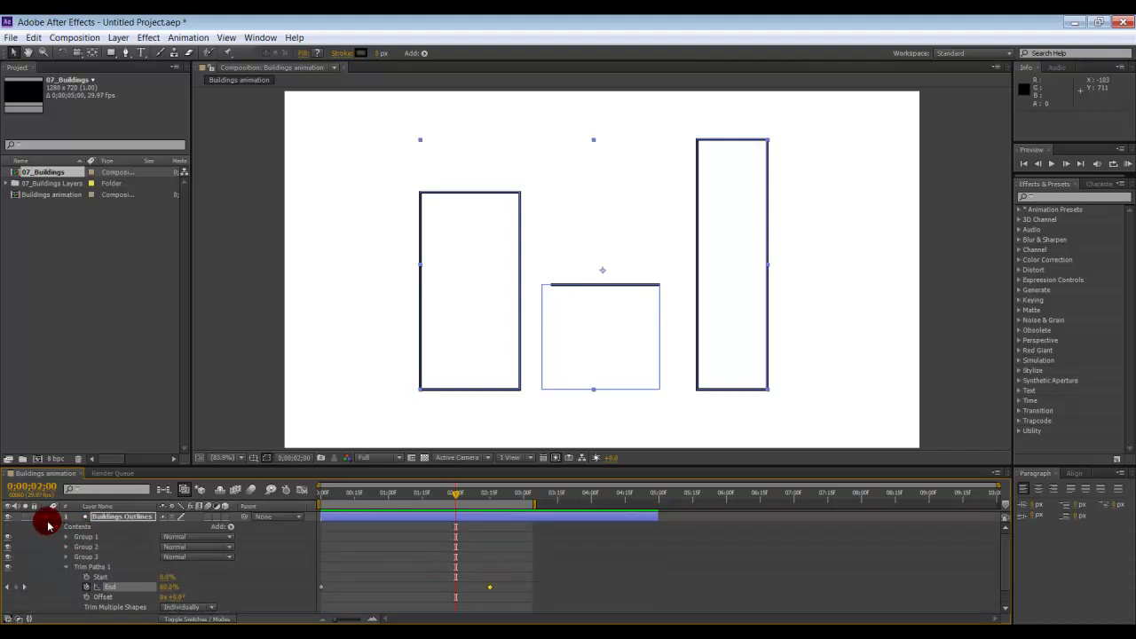
pyautogui.click(45, 517)
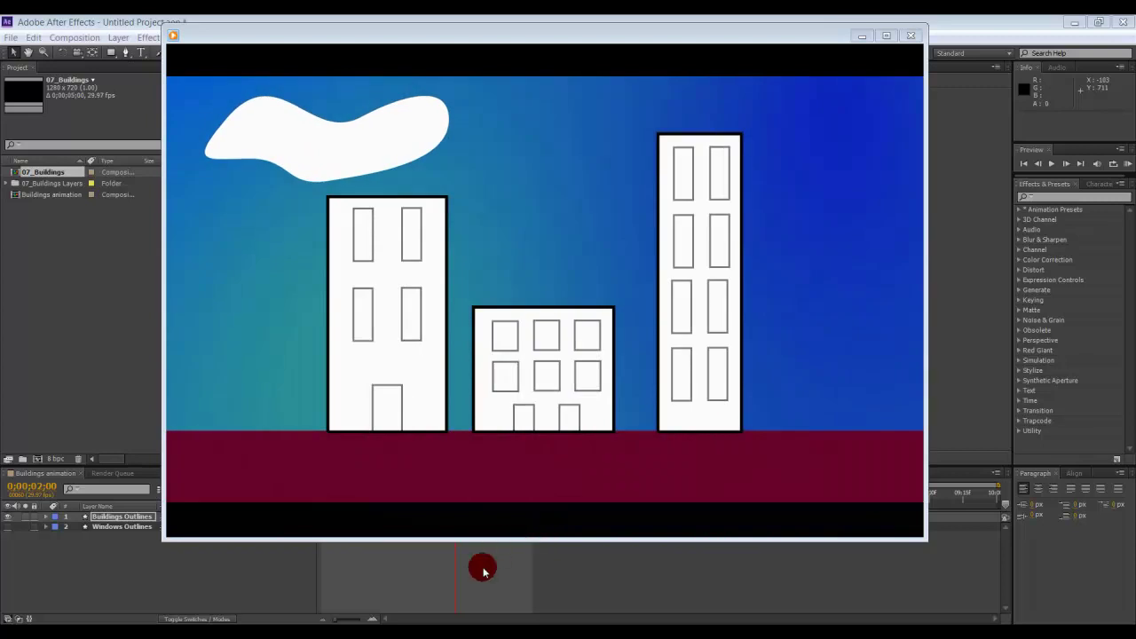
pyautogui.click(453, 593)
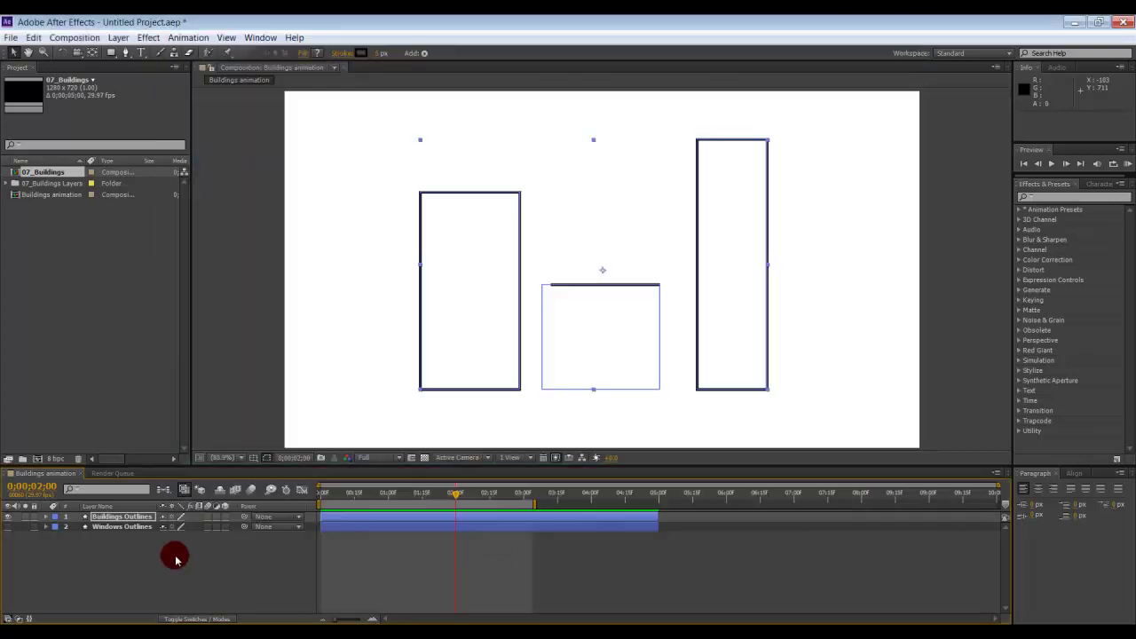
pyautogui.click(8, 527)
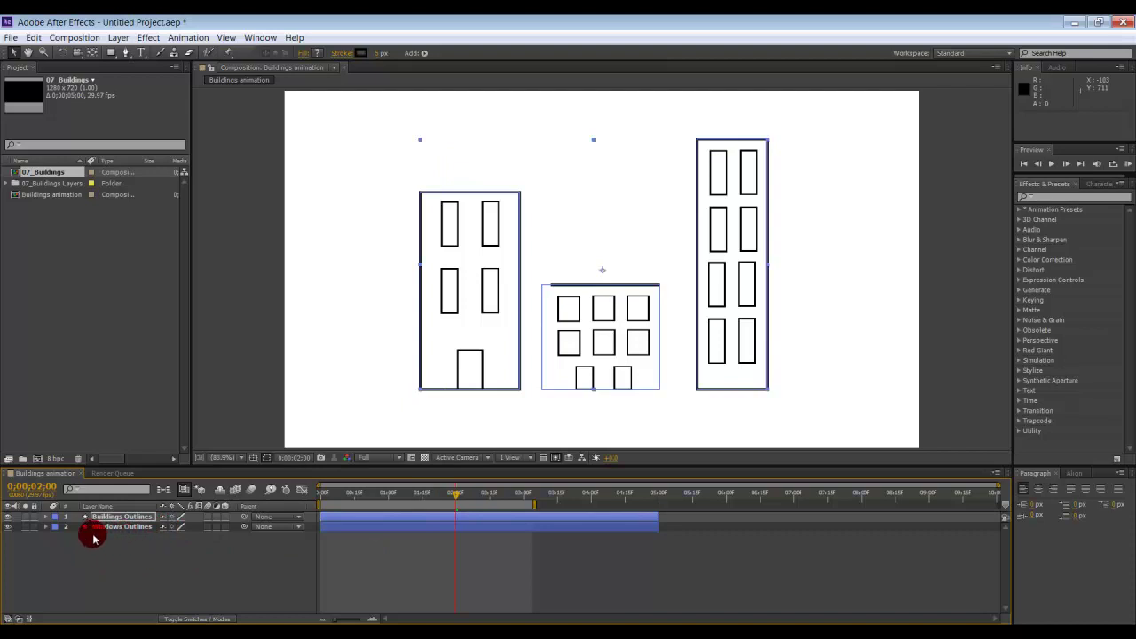
# - Add a Wiggle Transform to the Windows Outlines layer and expand its properties
pyautogui.click(46, 527)
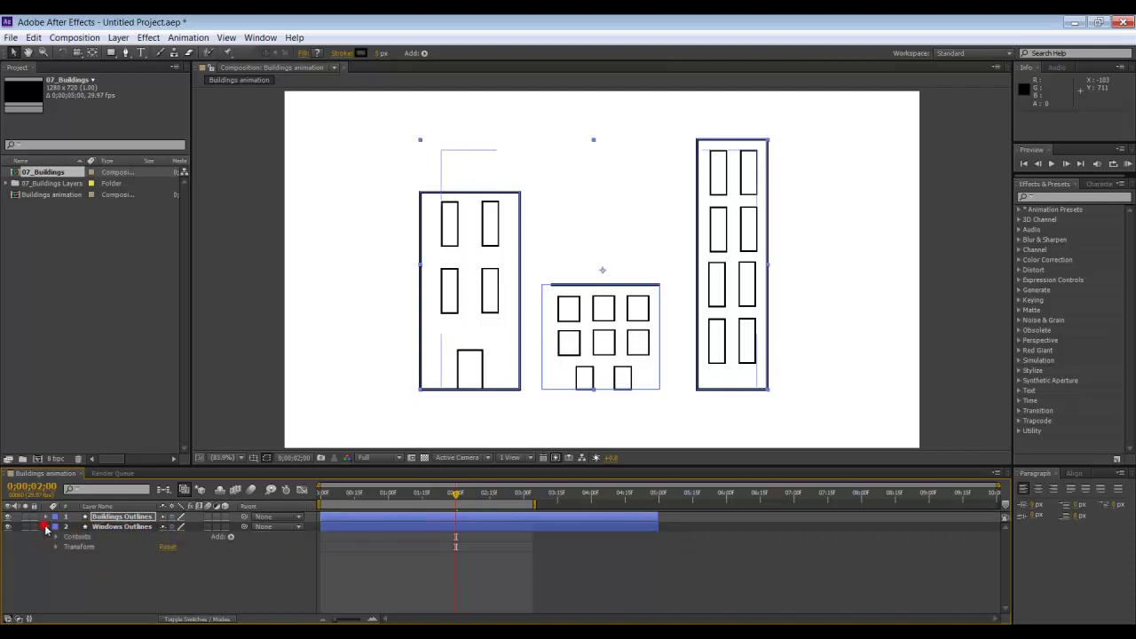
pyautogui.click(229, 539)
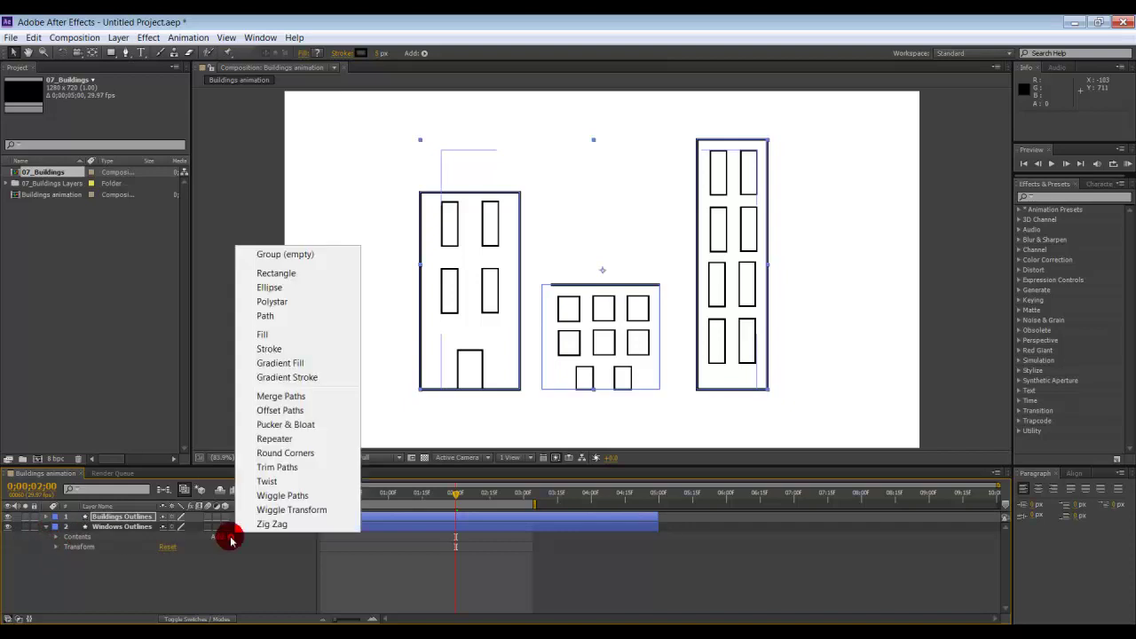
pyautogui.click(306, 510)
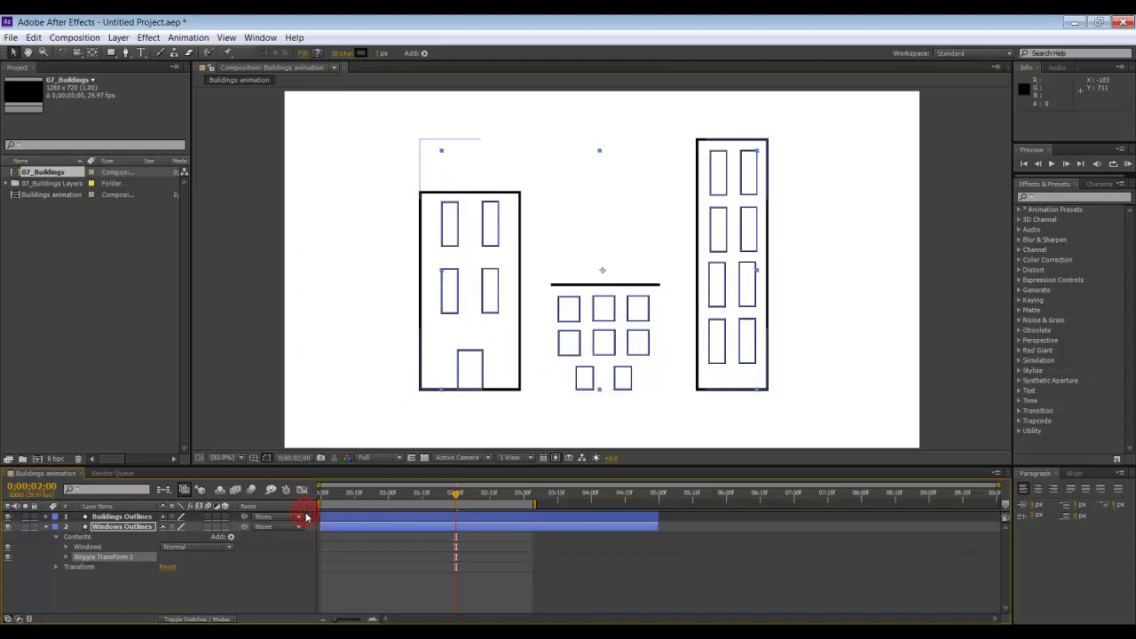
pyautogui.click(66, 558)
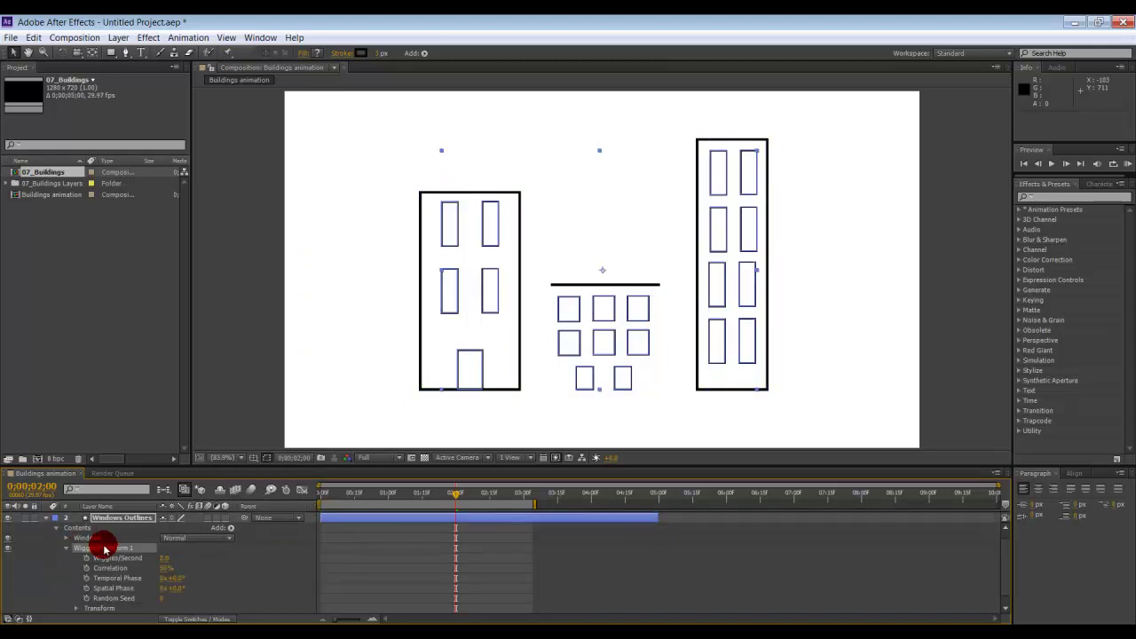
pyautogui.scroll(-1, 104, 548)
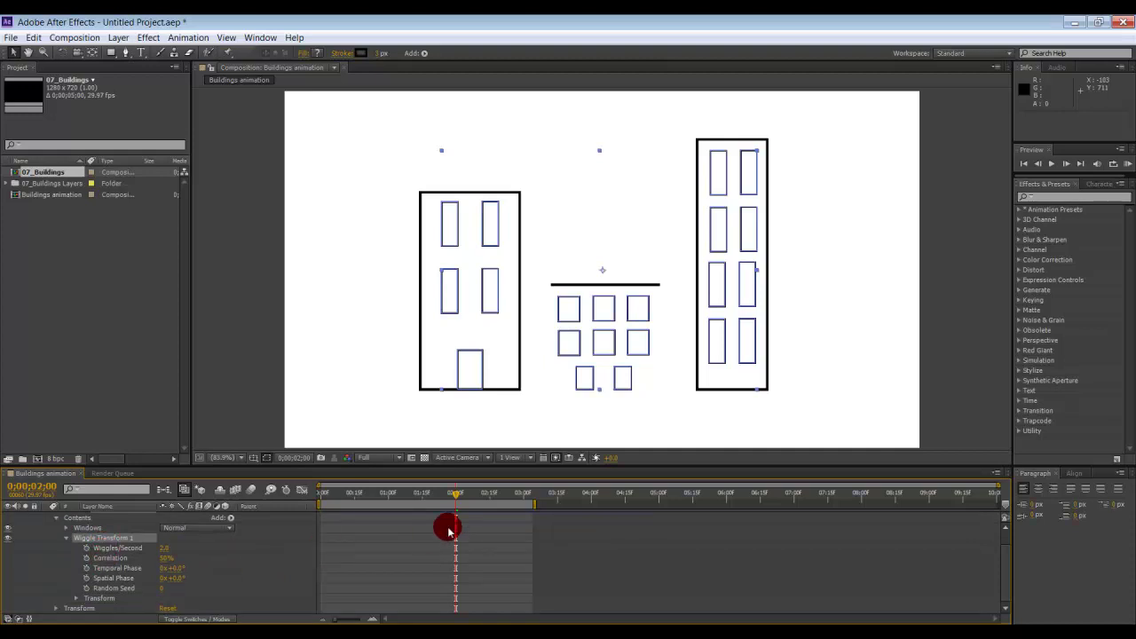
# - Scrub the timeline to 0;00;02;16 and back to the first frame to check the windows' motion
pyautogui.click(456, 499)
pyautogui.moveTo(456, 499); pyautogui.dragTo(488, 502)
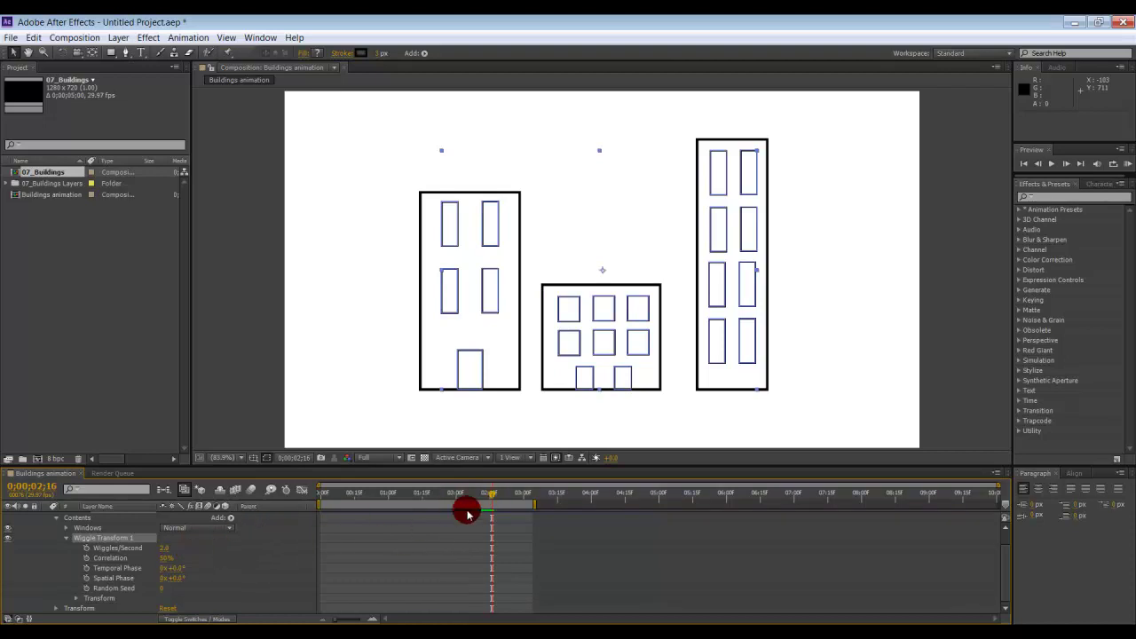
pyautogui.moveTo(491, 498); pyautogui.dragTo(322, 499)
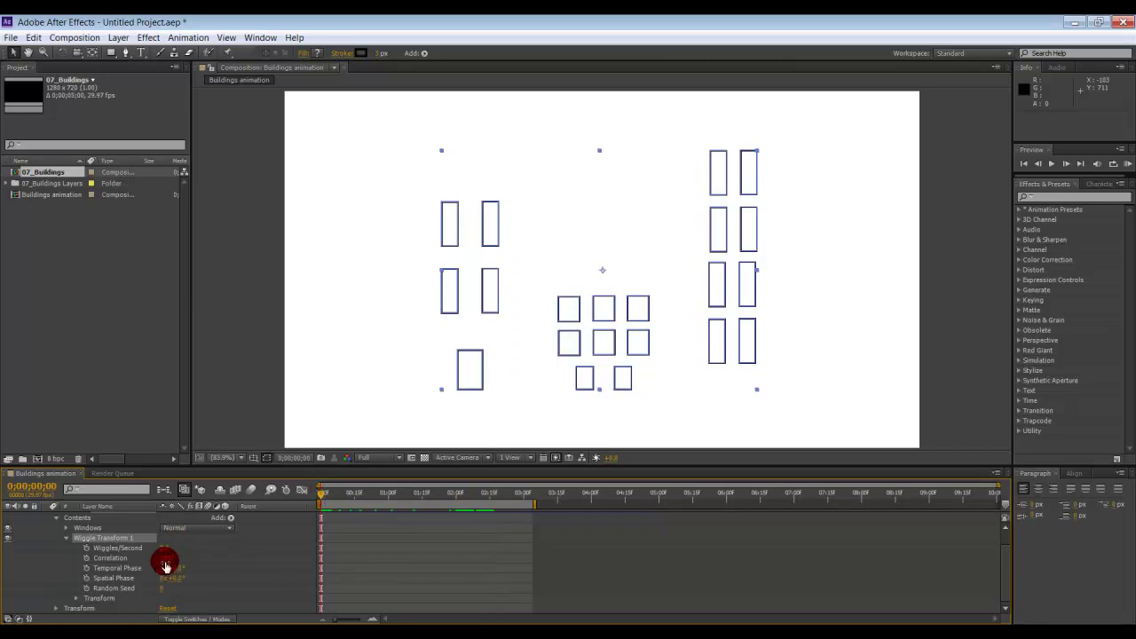
# - Expand the Wiggle Transform's Transform properties and set its Scale to 84%
pyautogui.click(76, 600)
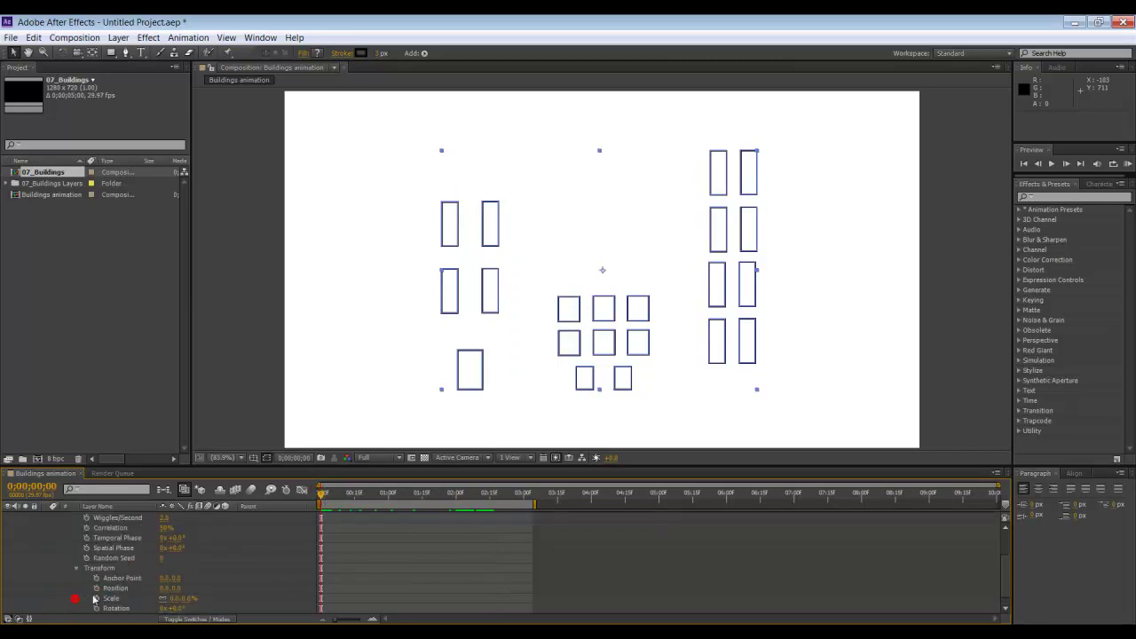
pyautogui.click(161, 557)
pyautogui.moveTo(162, 557)
pyautogui.mouseDown()
pyautogui.moveTo(167, 540)
pyautogui.moveTo(132, 542)
pyautogui.moveTo(130, 575)
pyautogui.moveTo(147, 550)
pyautogui.mouseUp()
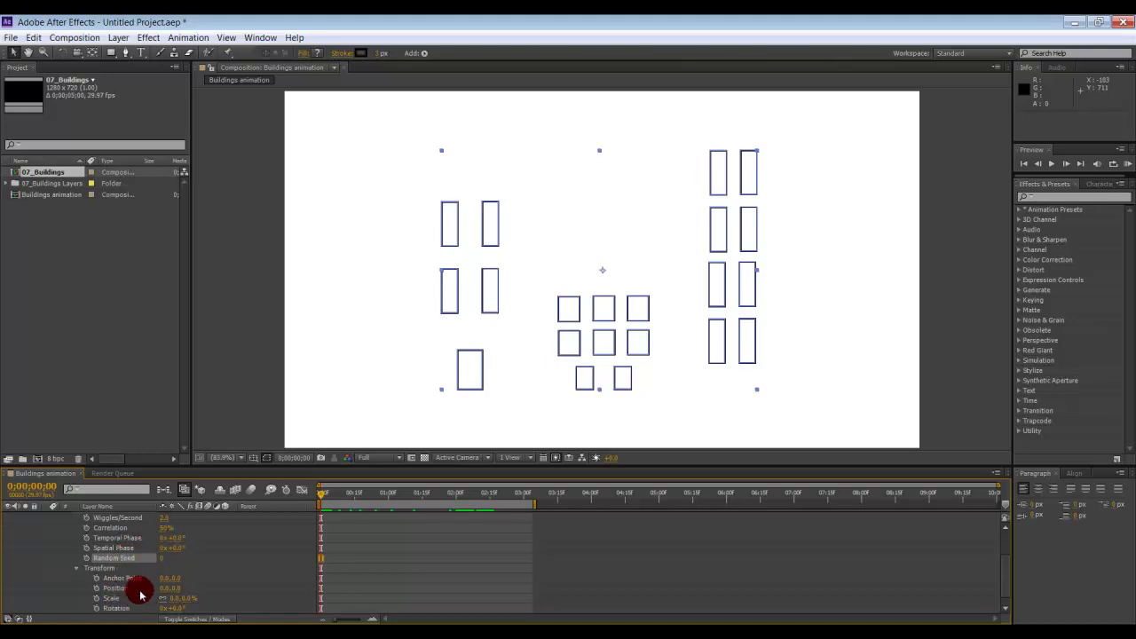
pyautogui.scroll(-1, 140, 594)
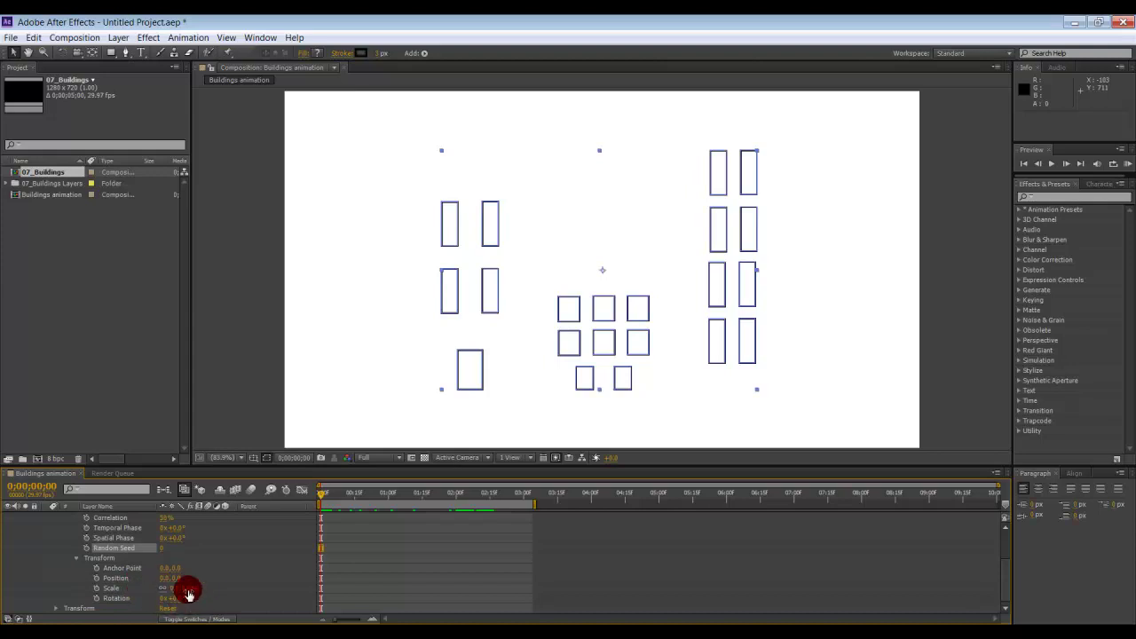
pyautogui.moveTo(182, 589); pyautogui.dragTo(232, 588)
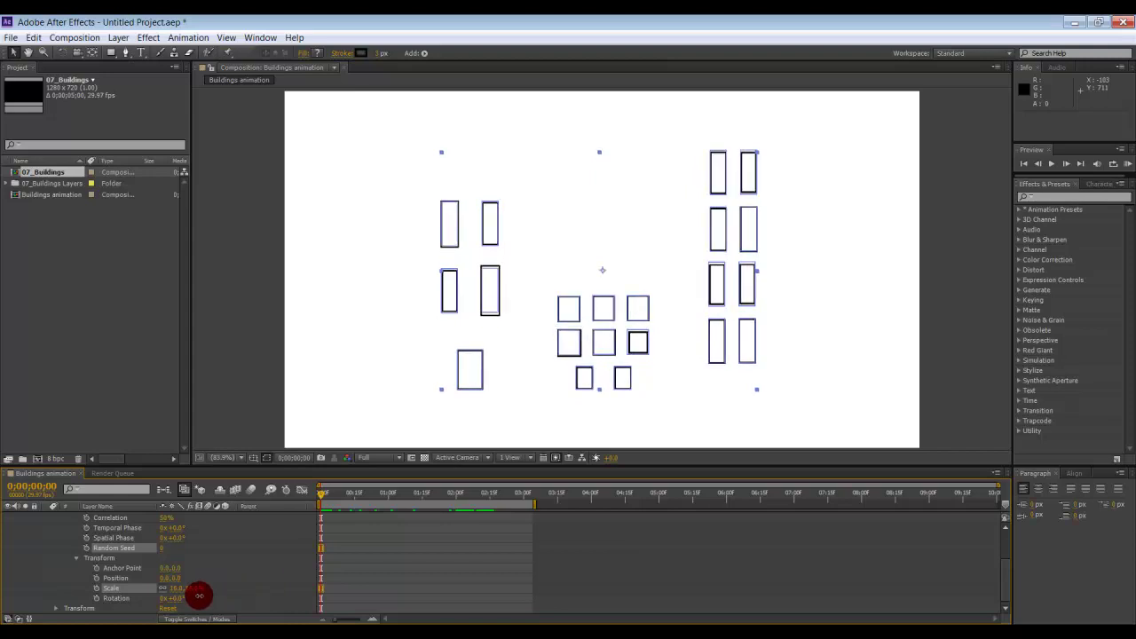
pyautogui.moveTo(162, 597)
pyautogui.mouseDown()
pyautogui.moveTo(294, 583)
pyautogui.moveTo(152, 593)
pyautogui.moveTo(266, 591)
pyautogui.moveTo(166, 598)
pyautogui.mouseUp()
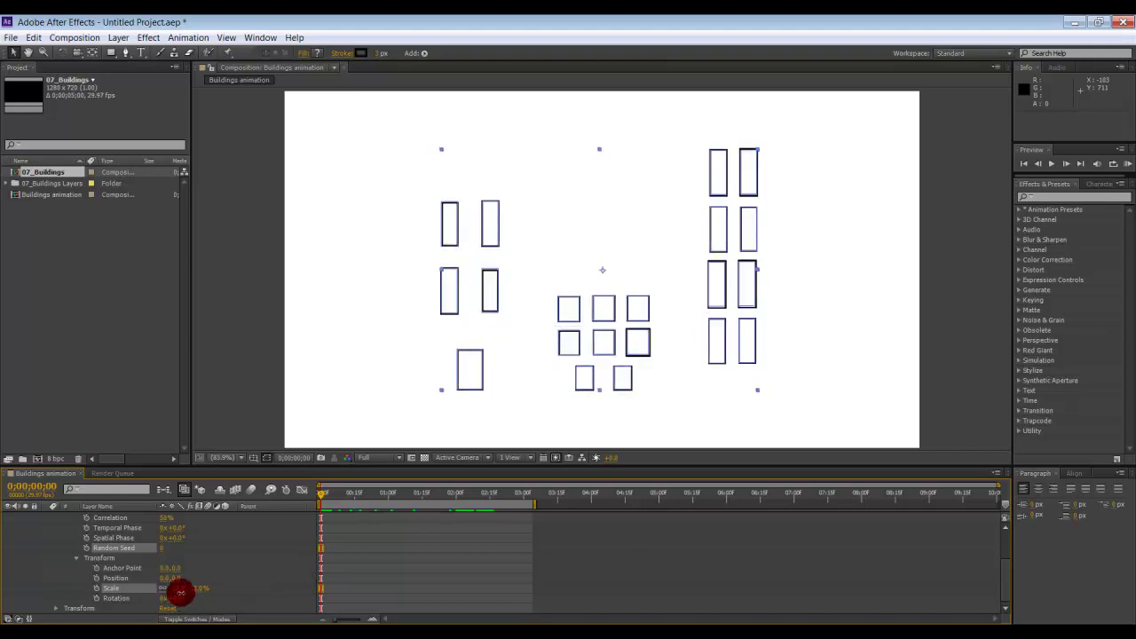
pyautogui.moveTo(218, 587); pyautogui.dragTo(239, 595)
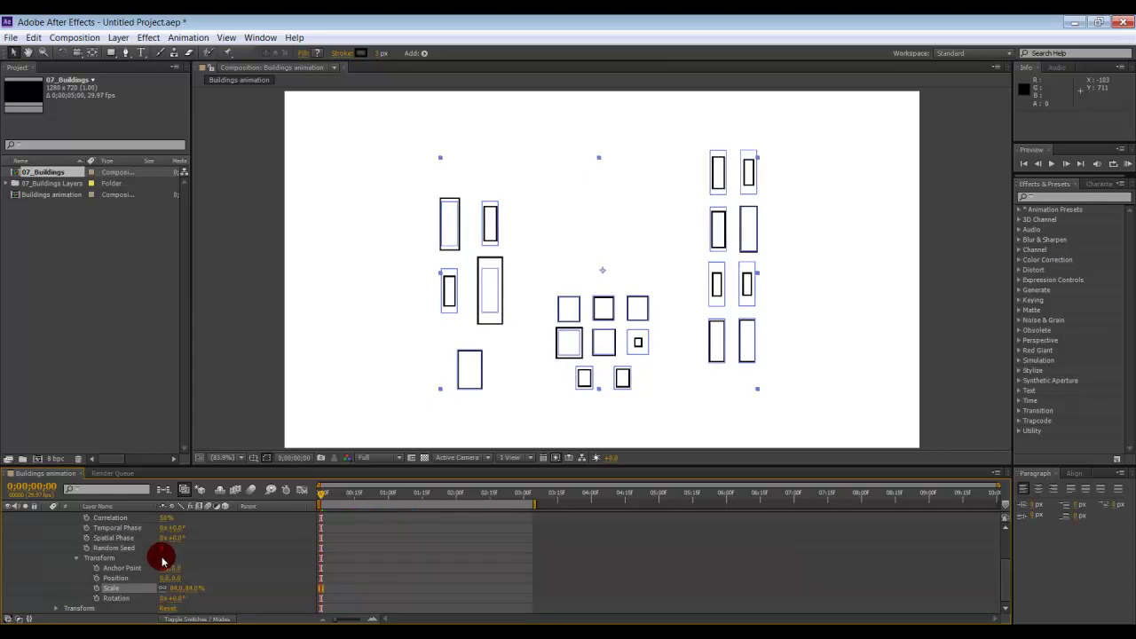
# - Try different Random Seed values for the Wiggle Transform and set its Spatial Phase to 7°
pyautogui.moveTo(163, 547); pyautogui.dragTo(193, 531)
pyautogui.moveTo(220, 530); pyautogui.dragTo(191, 548)
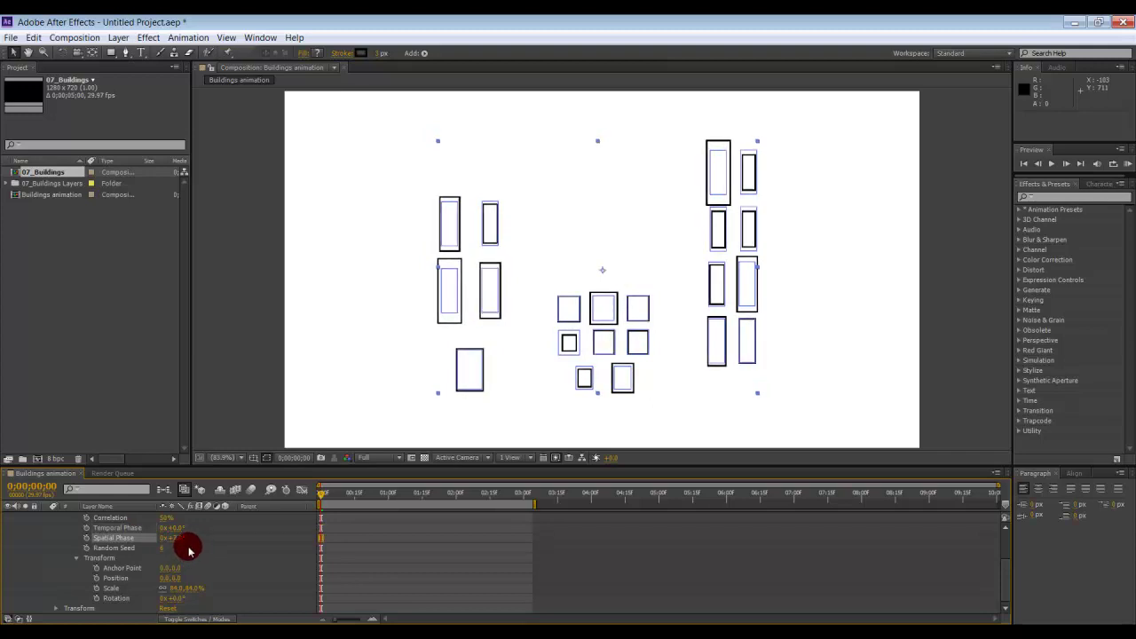
pyautogui.scroll(1, 189, 550)
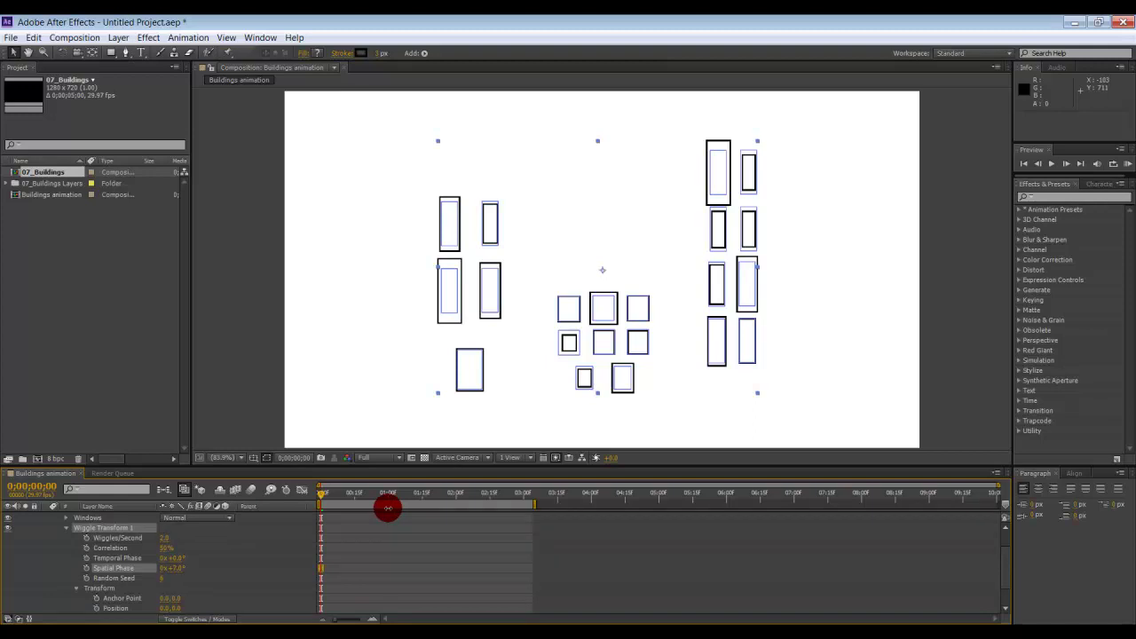
# - Keyframe the Wiggle Transform Scale at 0;00;00;00, set it to 0% at 0;00;02;15, and preview the animation
pyautogui.scroll(-1, 252, 525)
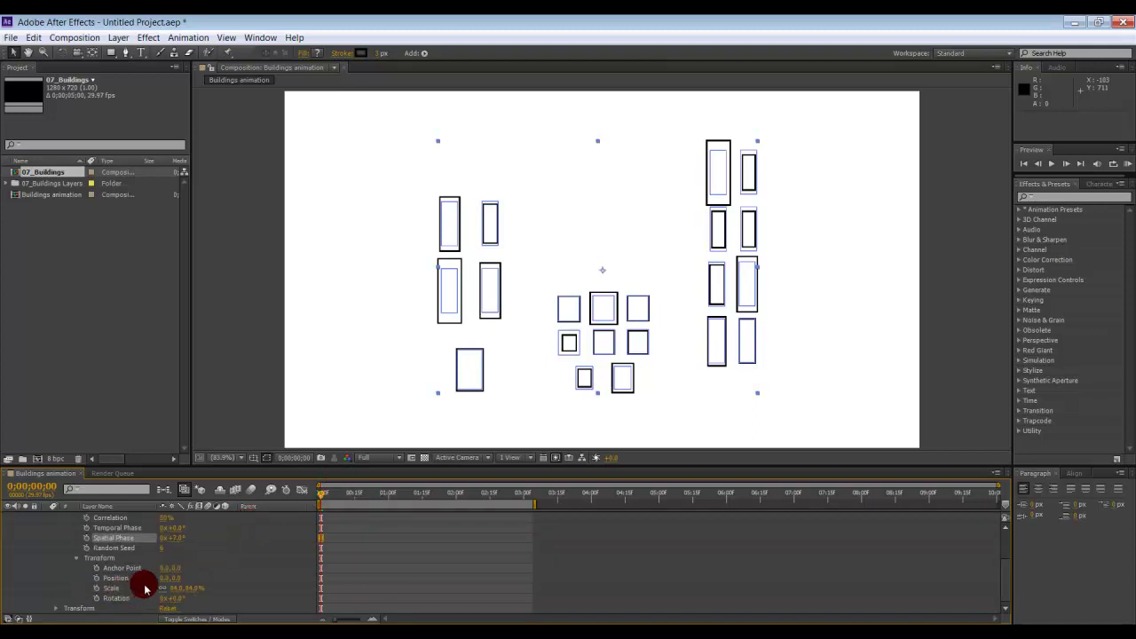
pyautogui.click(98, 587)
pyautogui.click(322, 495)
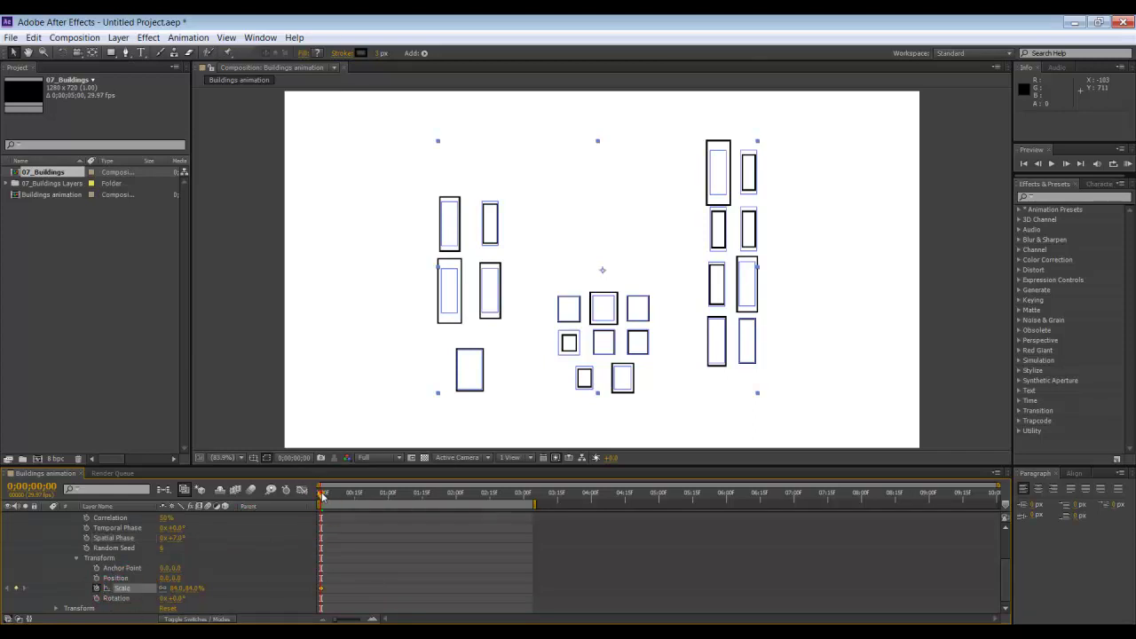
pyautogui.moveTo(325, 495); pyautogui.dragTo(489, 507)
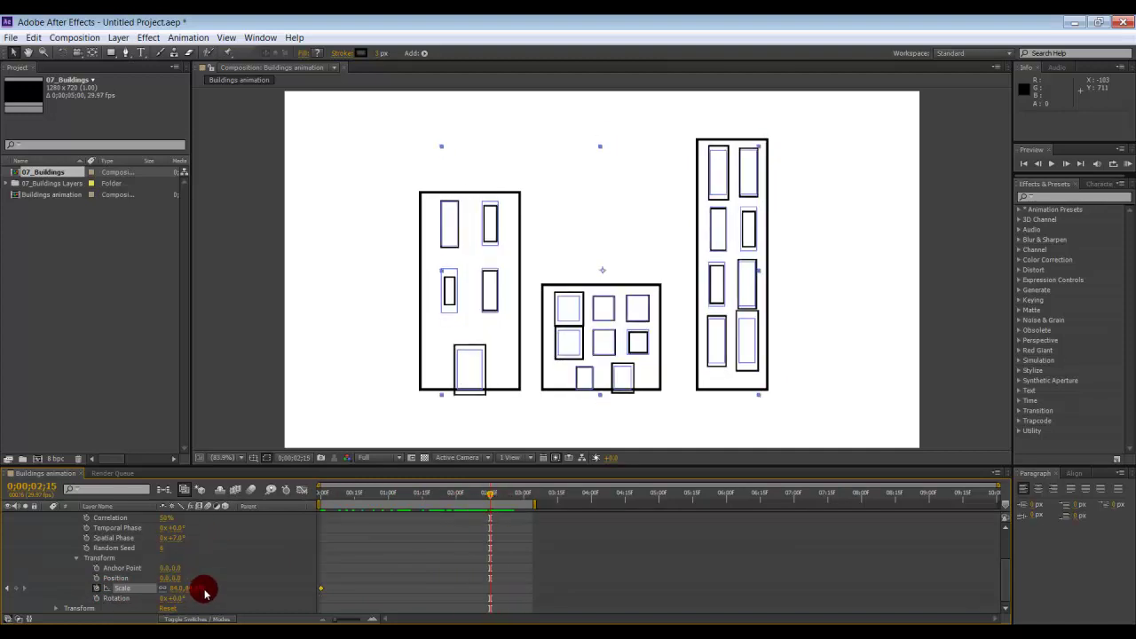
pyautogui.moveTo(197, 593)
pyautogui.mouseDown()
pyautogui.moveTo(139, 594)
pyautogui.moveTo(191, 593)
pyautogui.mouseUp()
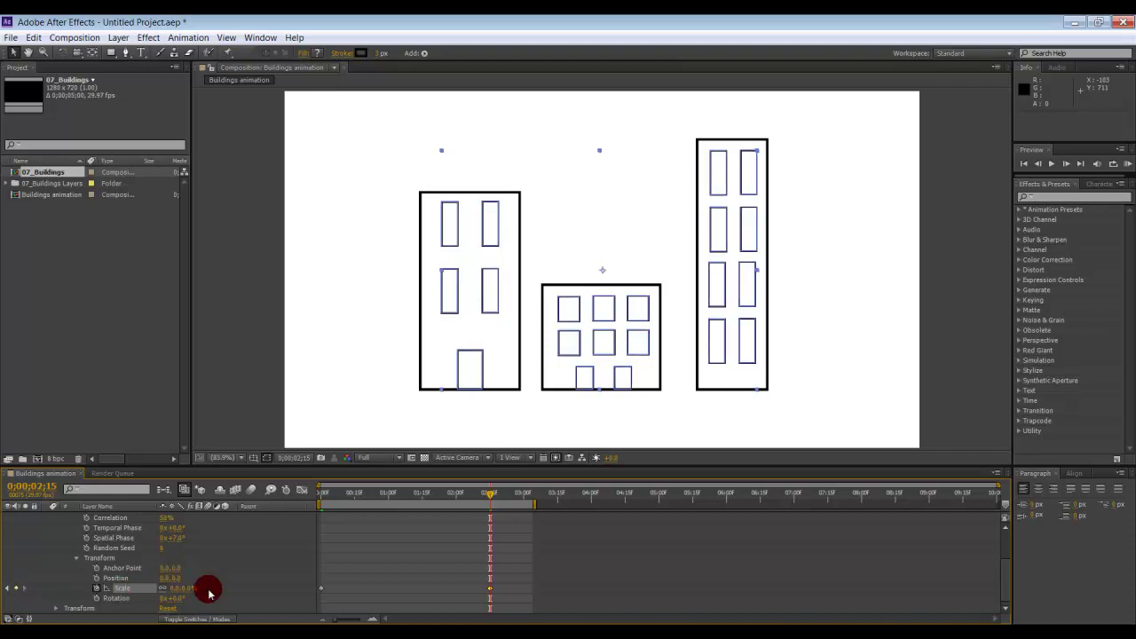
pyautogui.press('KP_0')
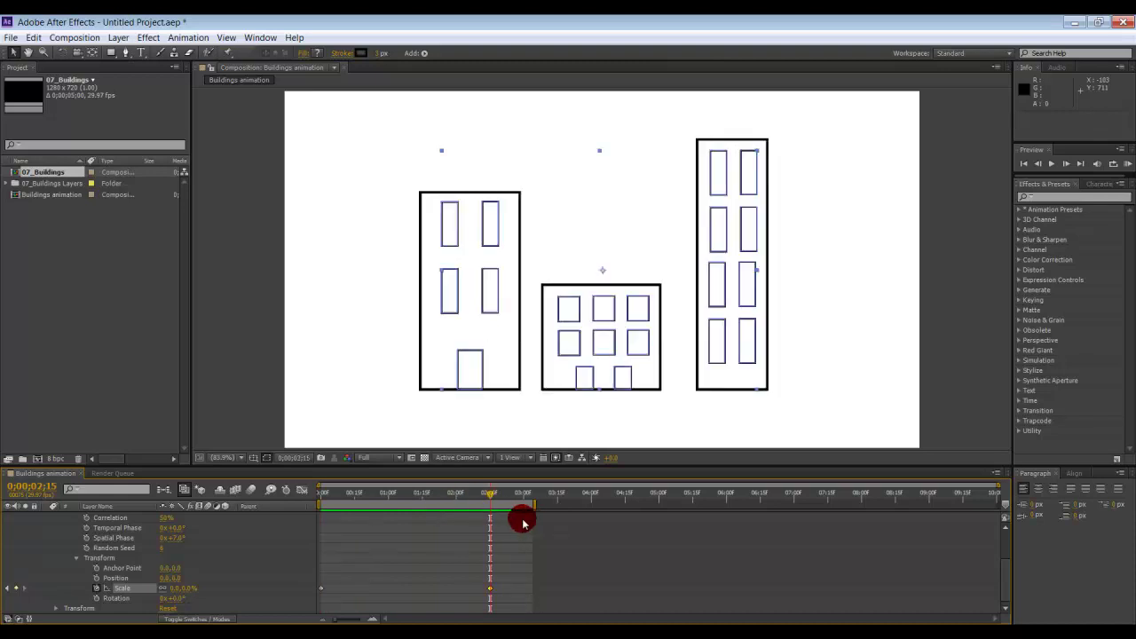
# - Raise the Wiggle Transform Scale at the first keyframe to more than 200% and preview the stronger window scaling
pyautogui.moveTo(487, 494); pyautogui.dragTo(317, 500)
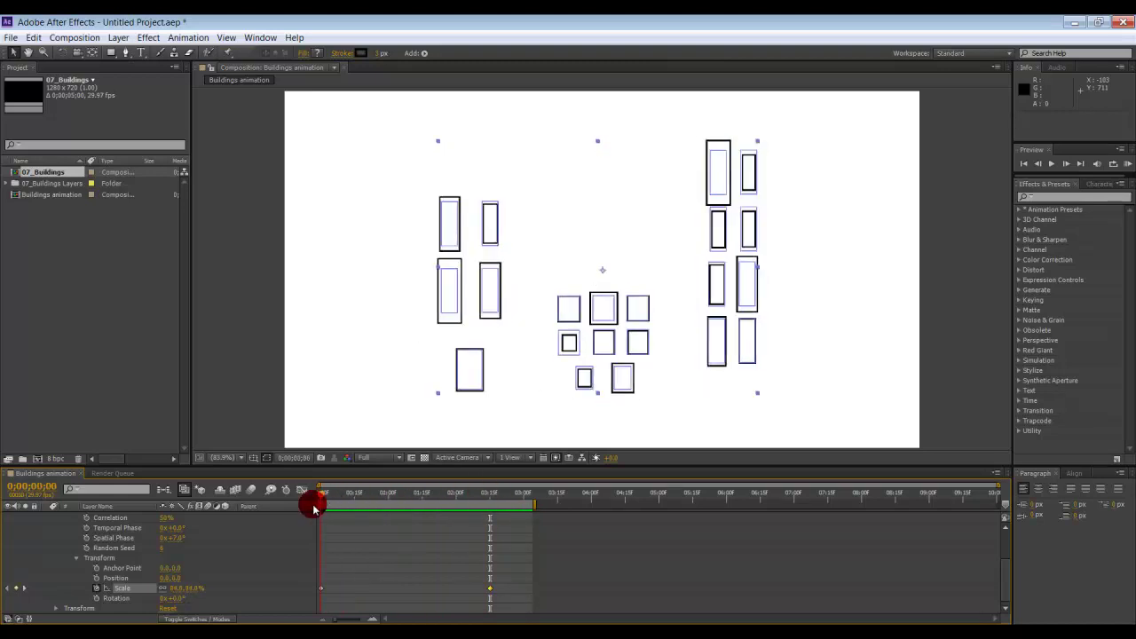
pyautogui.moveTo(224, 588); pyautogui.dragTo(277, 582)
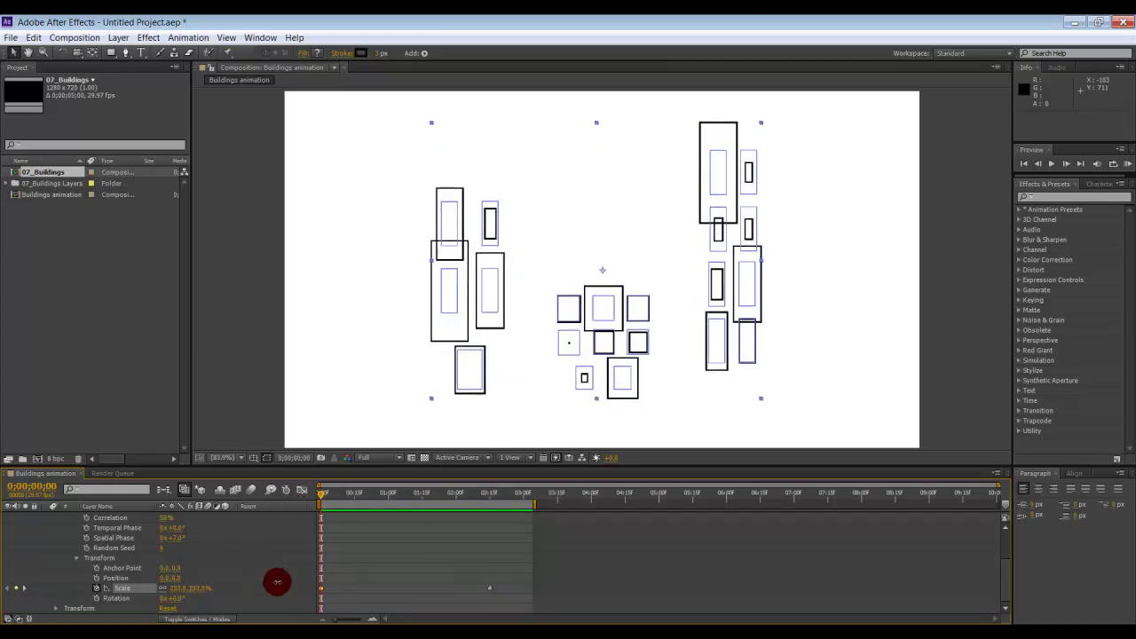
pyautogui.press('KP_0')
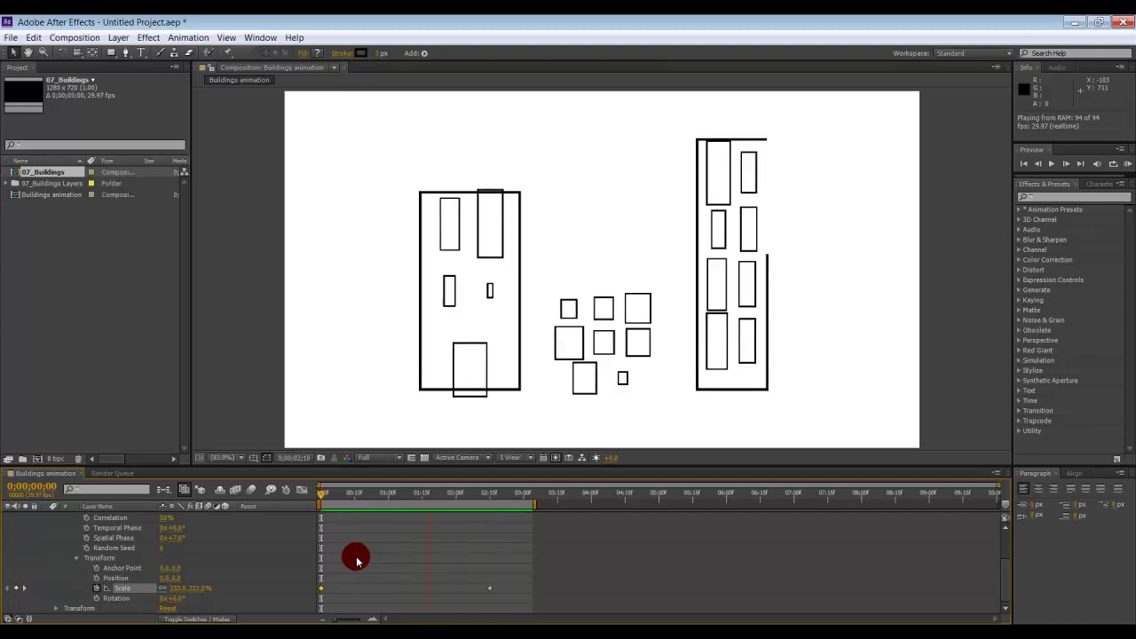
pyautogui.press('space')
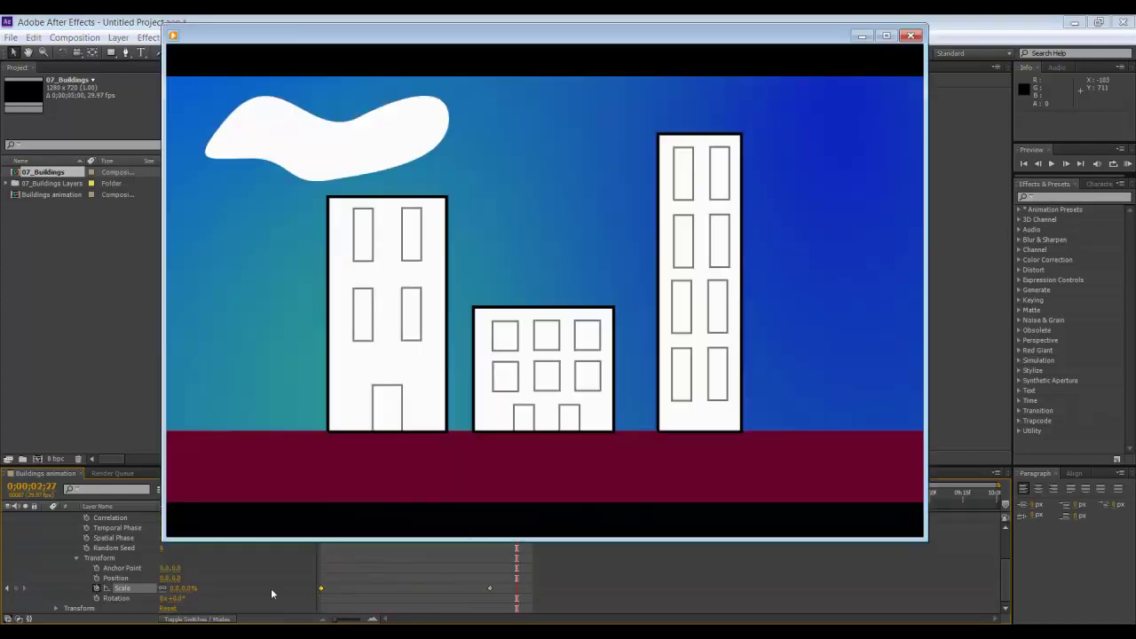
# - Examine the finished buildings video in the media player for the timing of the outlines, windows and background wipe
pyautogui.click(499, 528)
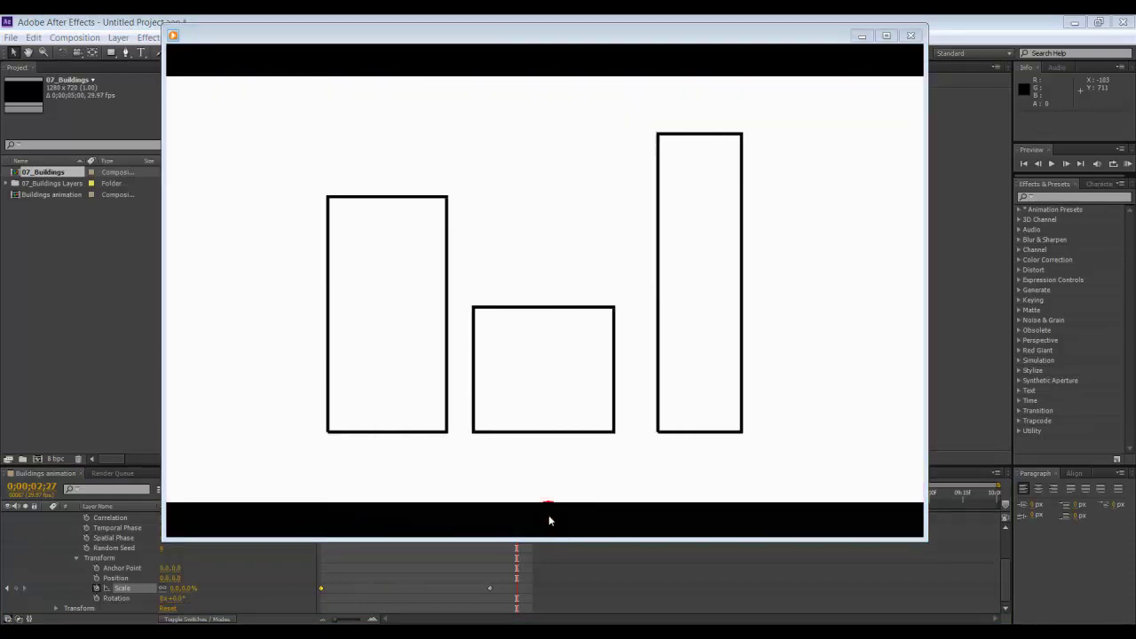
pyautogui.click(558, 398)
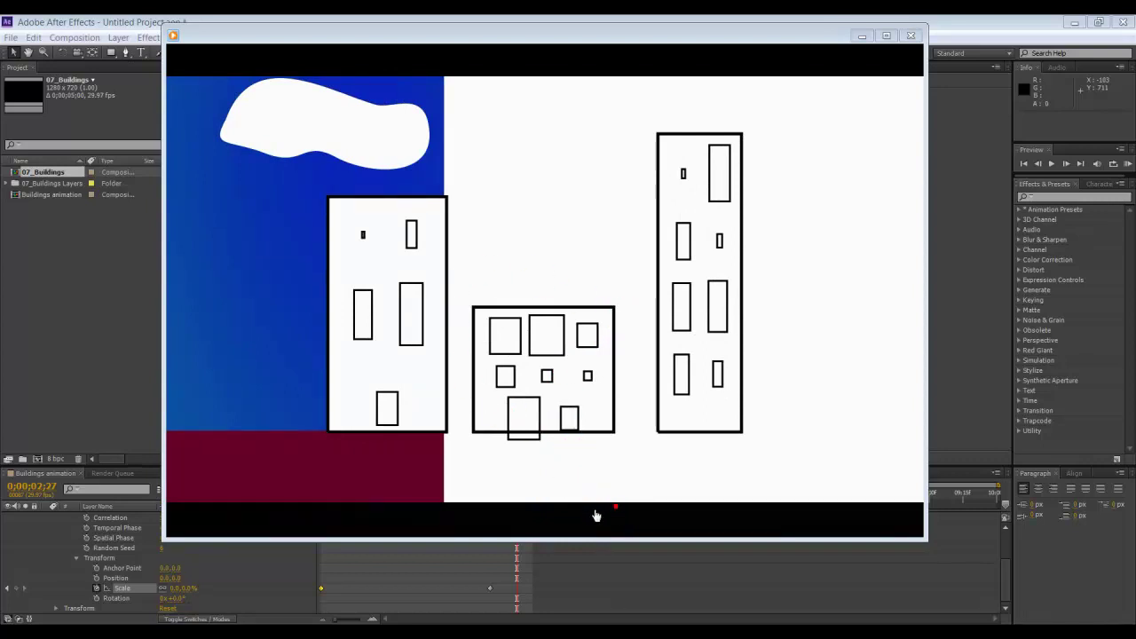
pyautogui.click(546, 522)
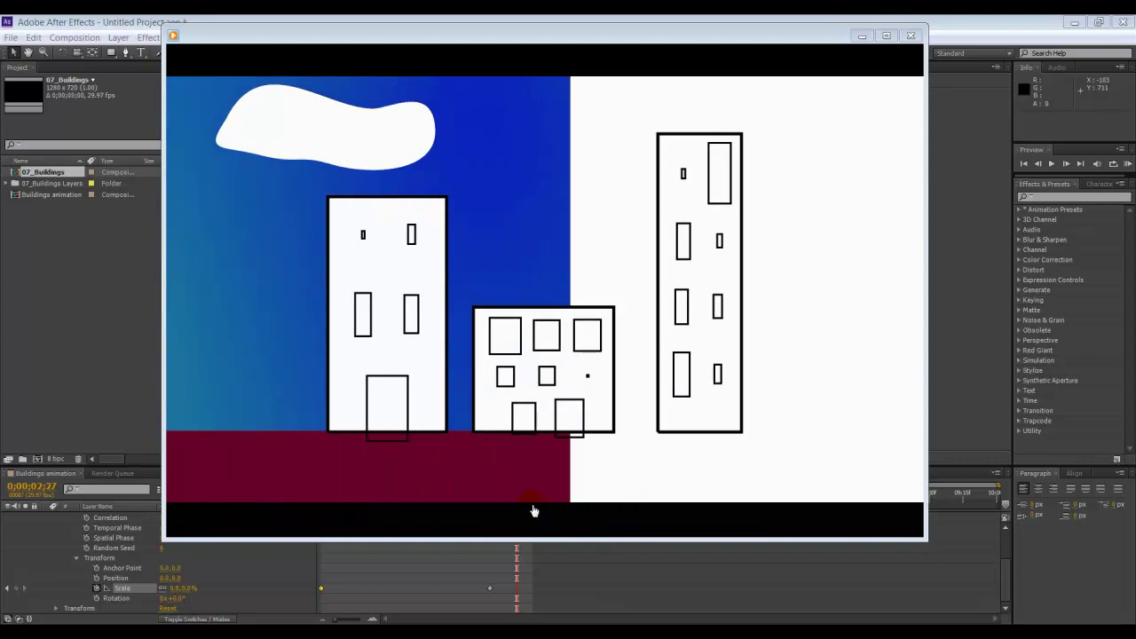
pyautogui.click(536, 520)
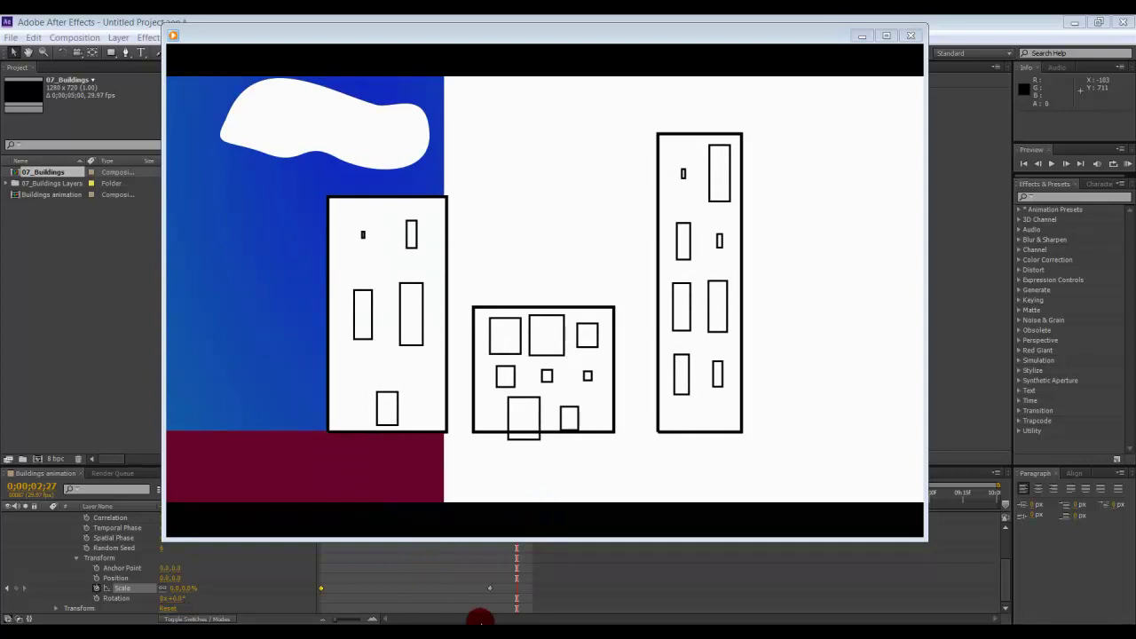
pyautogui.click(581, 621)
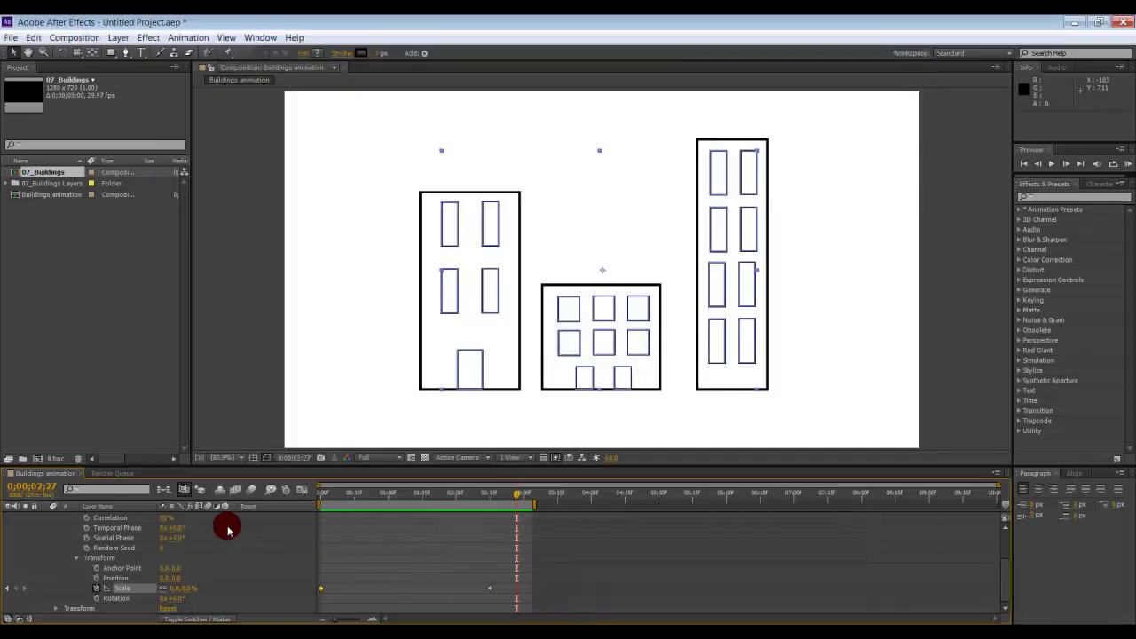
# - Collapse the Windows Outlines layer and shift it in time so it starts at 0;00;02;15
pyautogui.scroll(3, 216, 535)
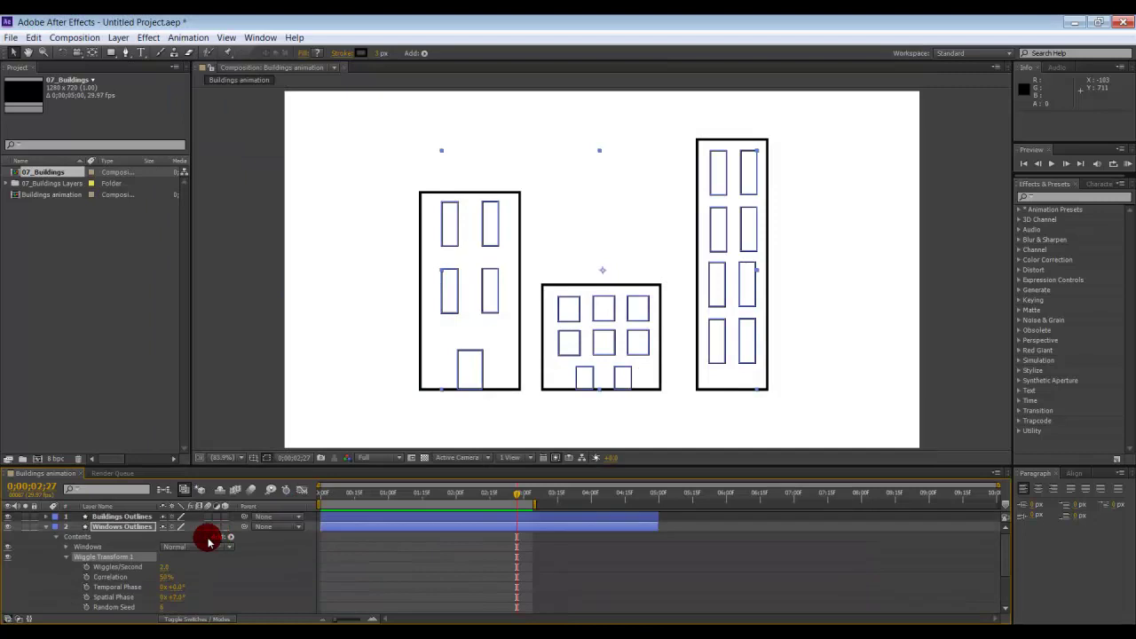
pyautogui.click(46, 526)
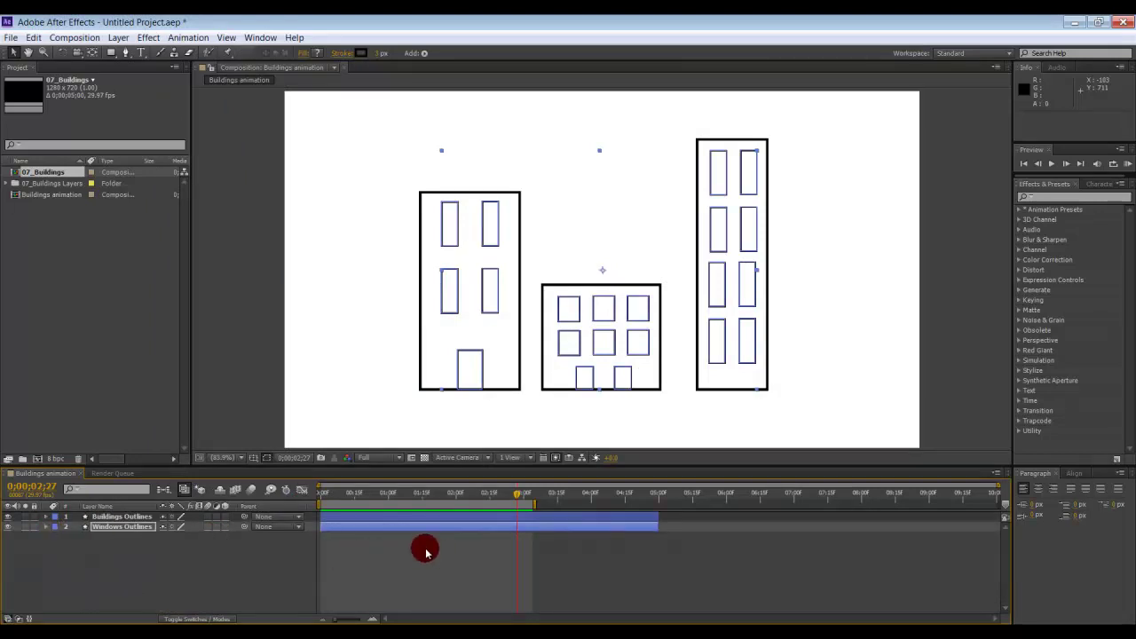
pyautogui.click(369, 527)
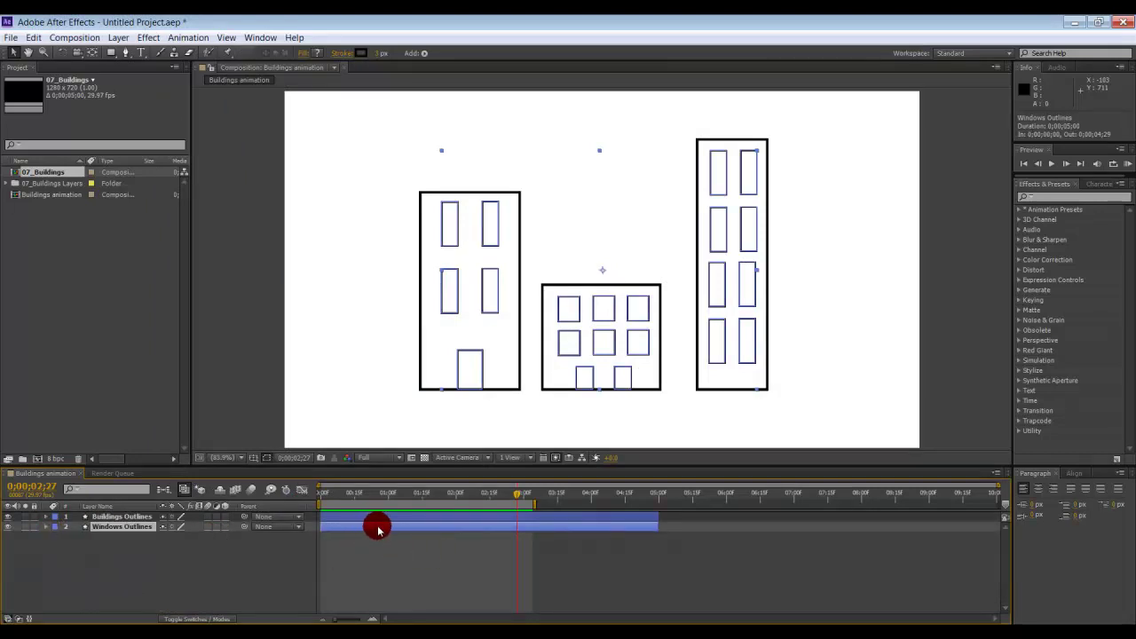
pyautogui.click(378, 519)
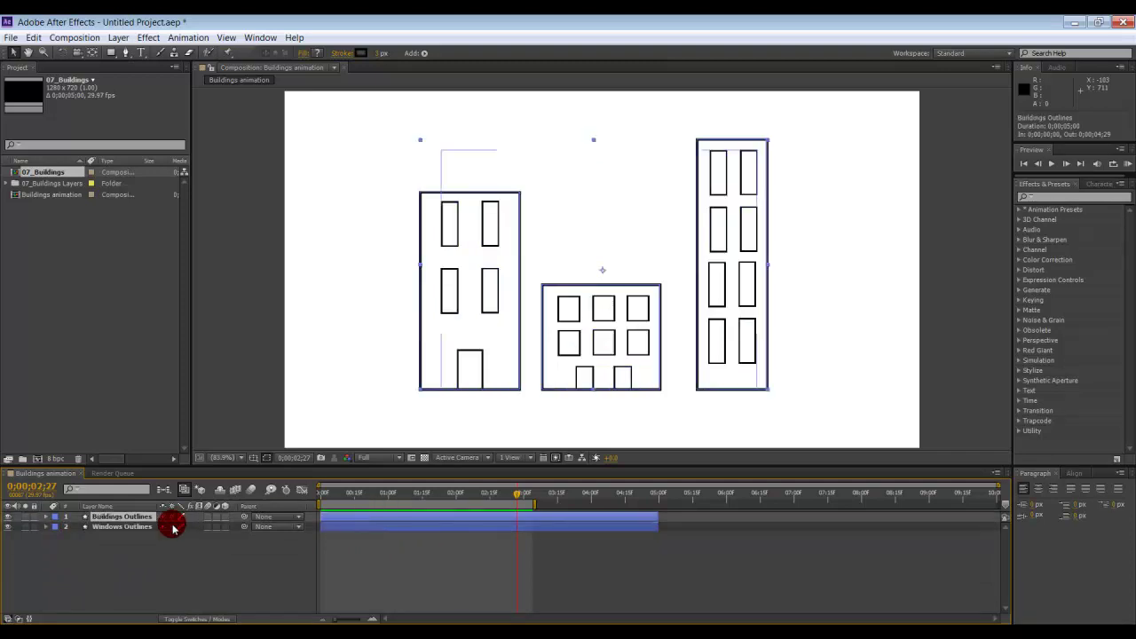
pyautogui.moveTo(492, 499)
pyautogui.mouseDown()
pyautogui.moveTo(458, 494)
pyautogui.moveTo(484, 494)
pyautogui.mouseUp()
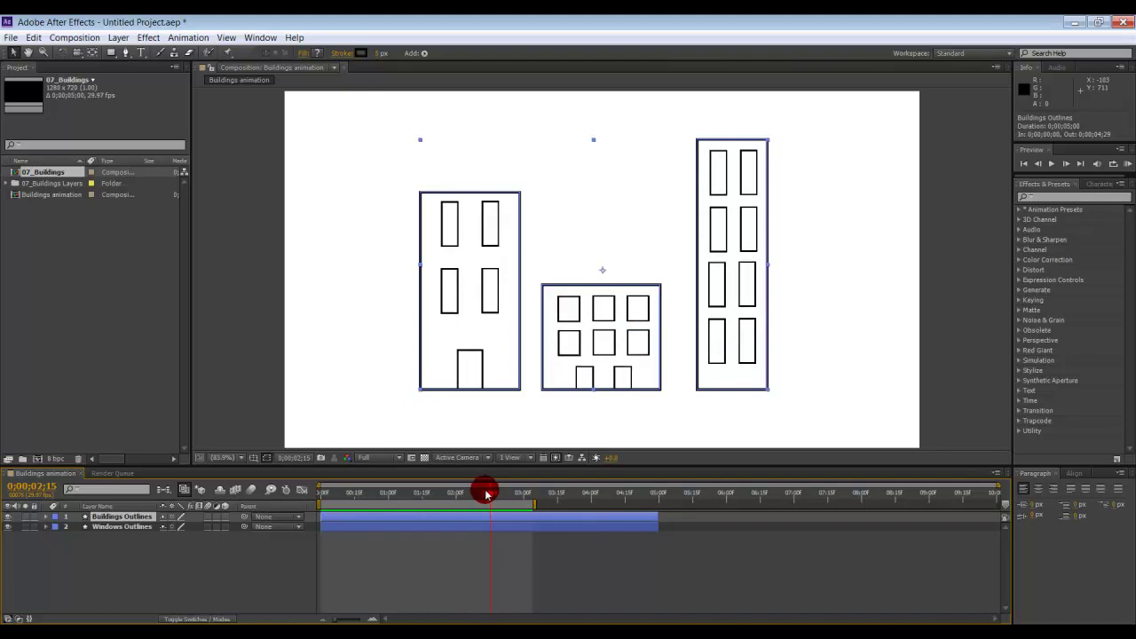
pyautogui.moveTo(357, 526); pyautogui.dragTo(528, 527)
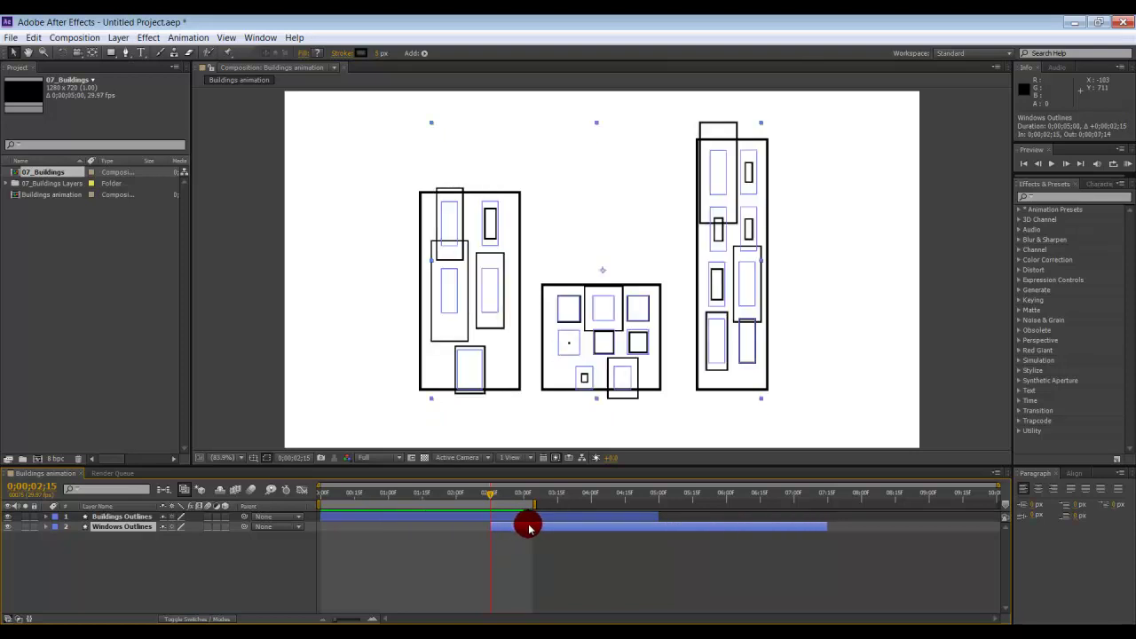
pyautogui.click(502, 579)
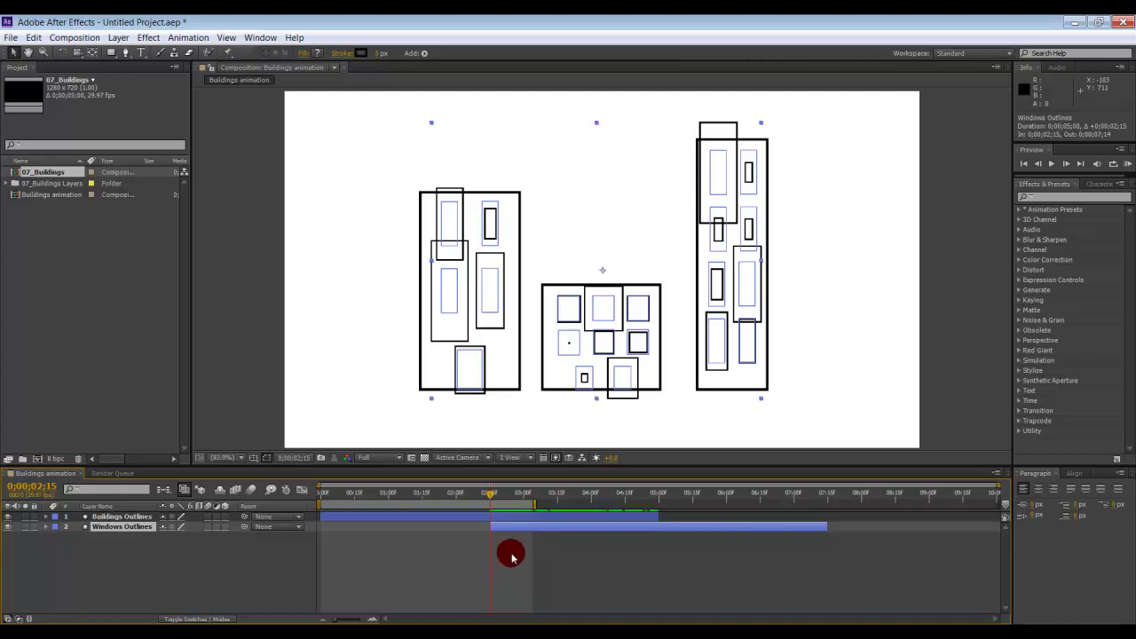
# - Extend the work area's end to 0;00;05;14, preview the staggered animation, and scrub through the last seconds
pyautogui.moveTo(533, 504); pyautogui.dragTo(690, 505)
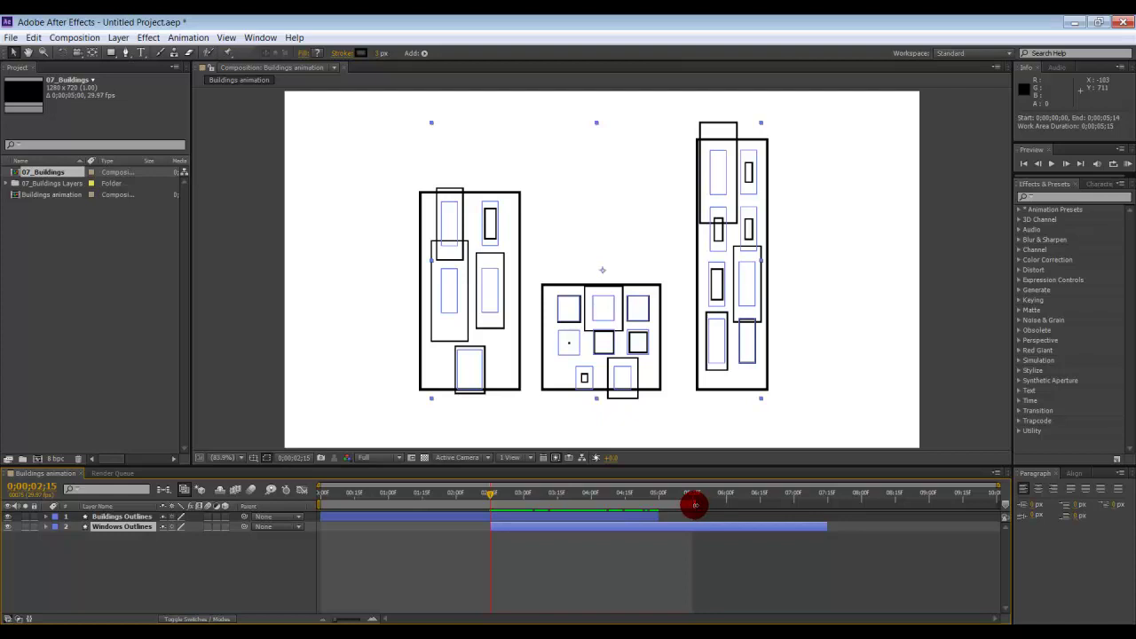
pyautogui.press('KP_0')
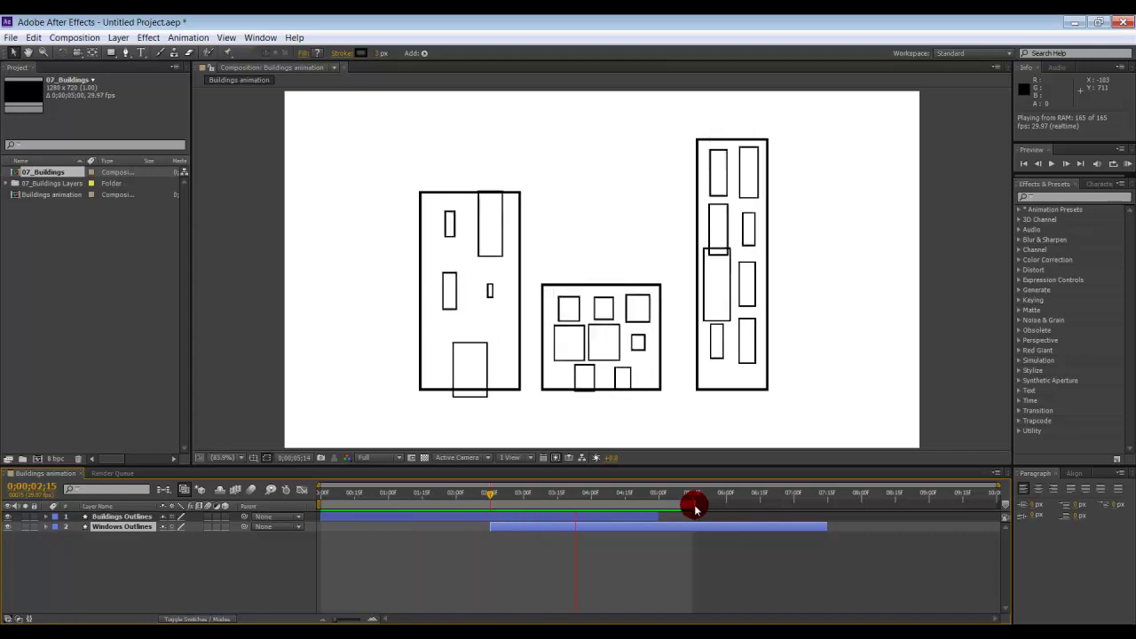
pyautogui.moveTo(690, 504); pyautogui.dragTo(668, 504)
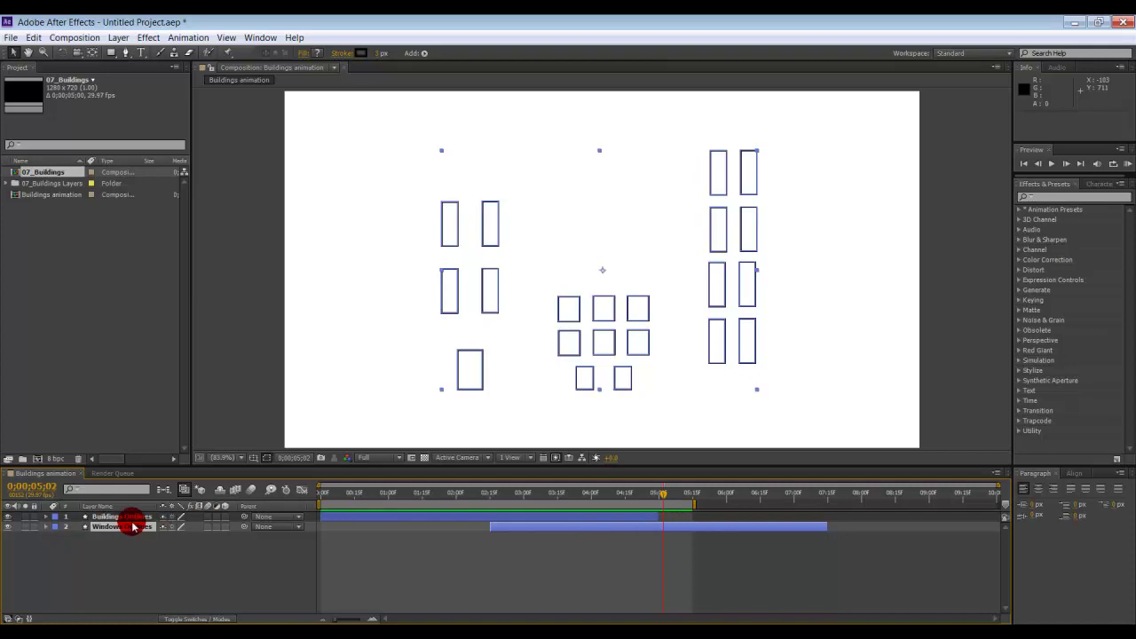
pyautogui.moveTo(660, 496); pyautogui.dragTo(619, 504)
# - Extend the out points of the Buildings Outlines and Windows Outlines layers to the end of the composition
pyautogui.click(656, 517)
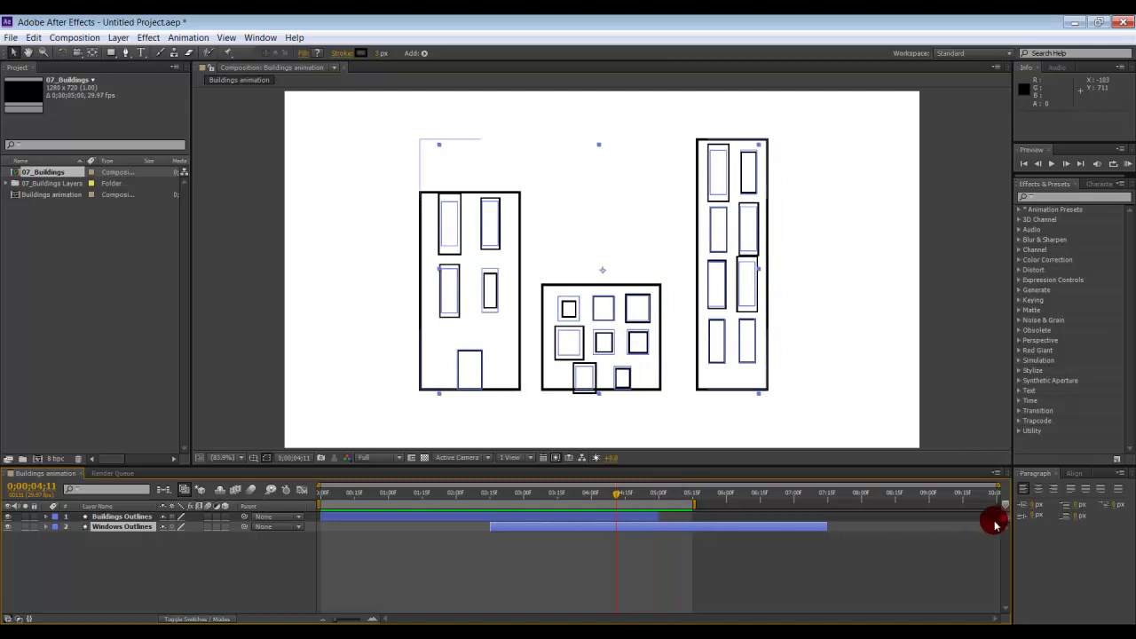
pyautogui.moveTo(657, 515); pyautogui.dragTo(984, 520)
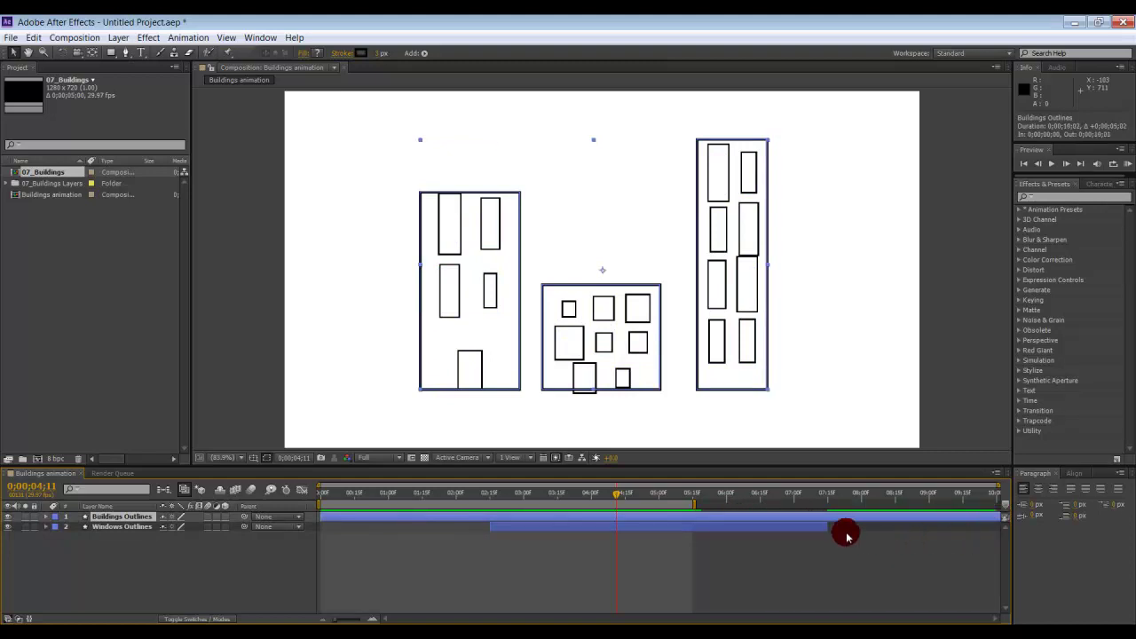
pyautogui.moveTo(829, 527); pyautogui.dragTo(996, 528)
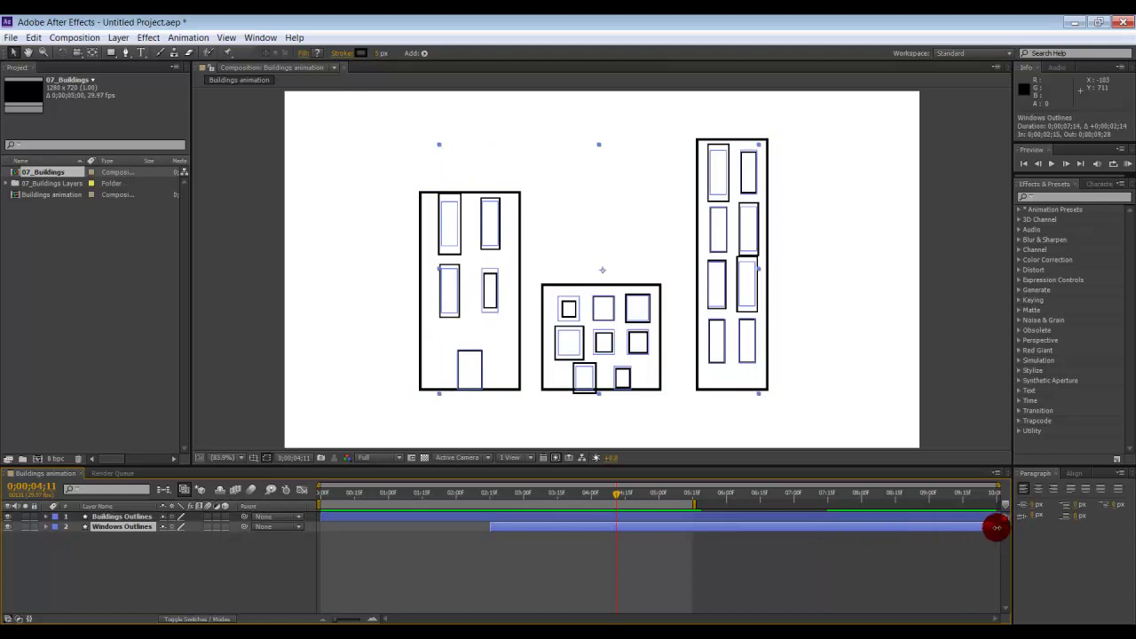
# - Extend the work area to the composition's end, preview the full animation, and compare it with the finished video
pyautogui.moveTo(694, 504); pyautogui.dragTo(1000, 512)
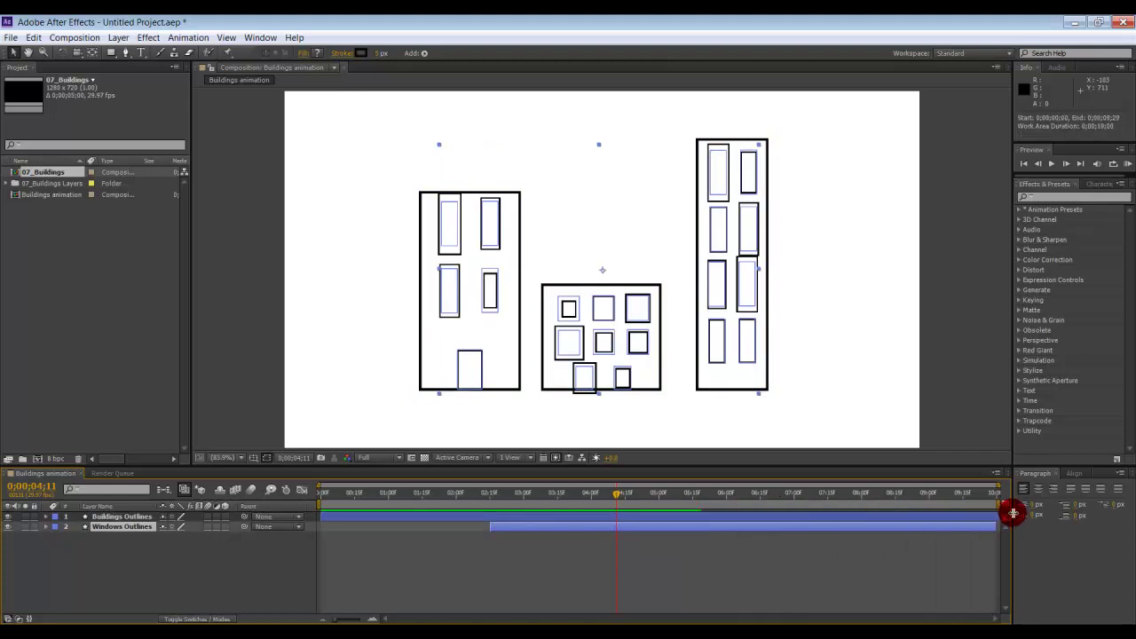
pyautogui.press('KP_0')
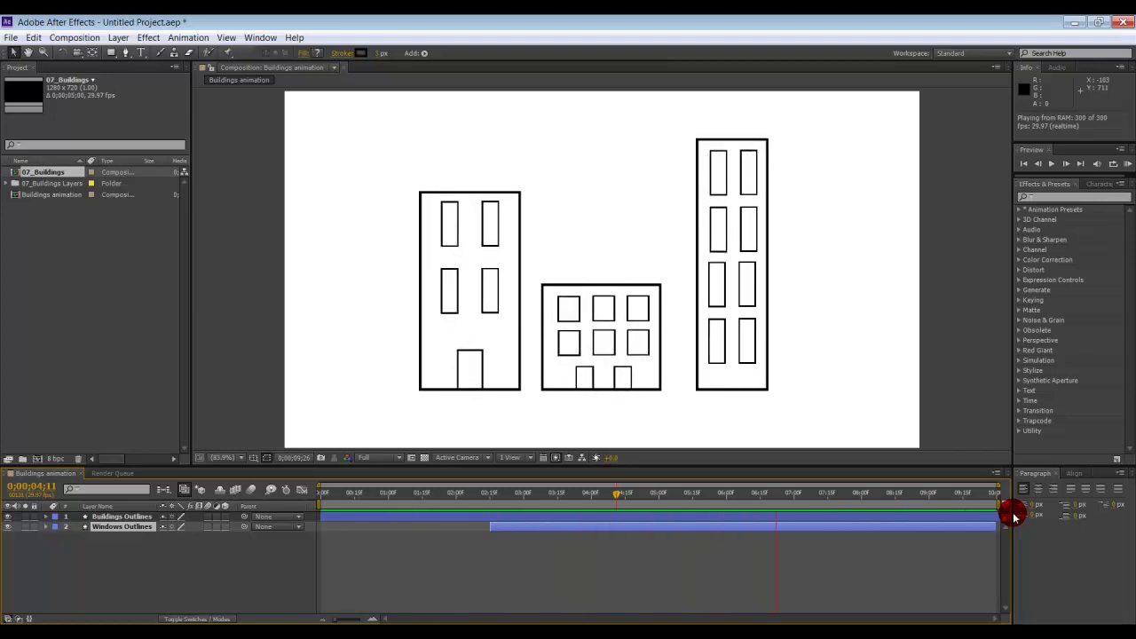
pyautogui.press('space')
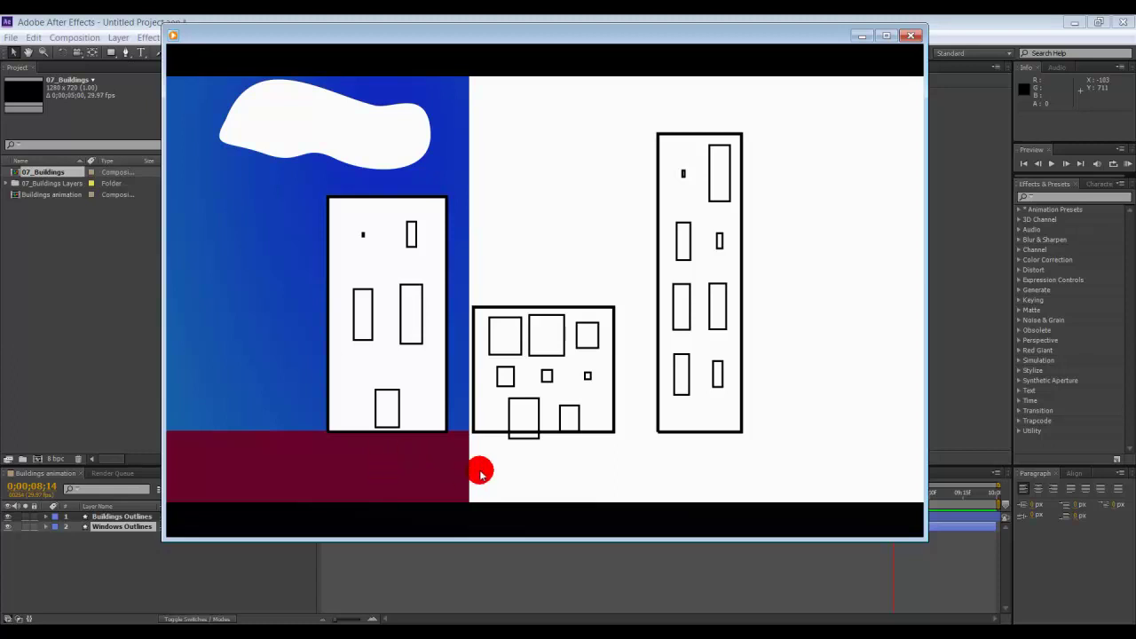
pyautogui.click(711, 600)
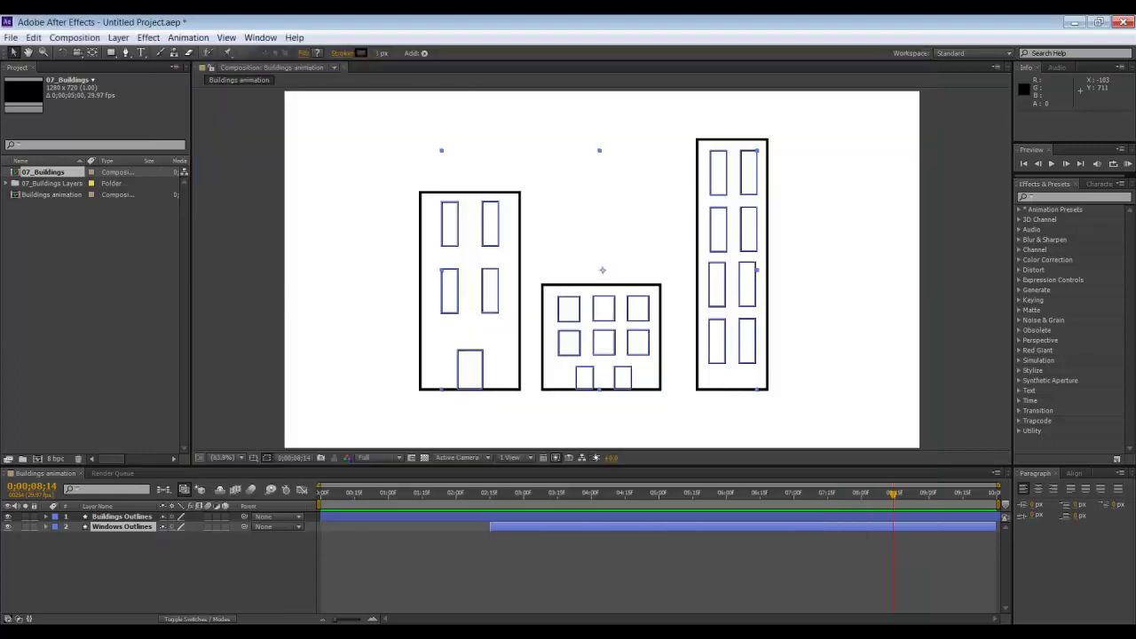
# - With the current time at 0;00;02;15, add a composition-size solid in light blue (RGB 92, 187, 227)
pyautogui.moveTo(816, 512); pyautogui.dragTo(488, 554)
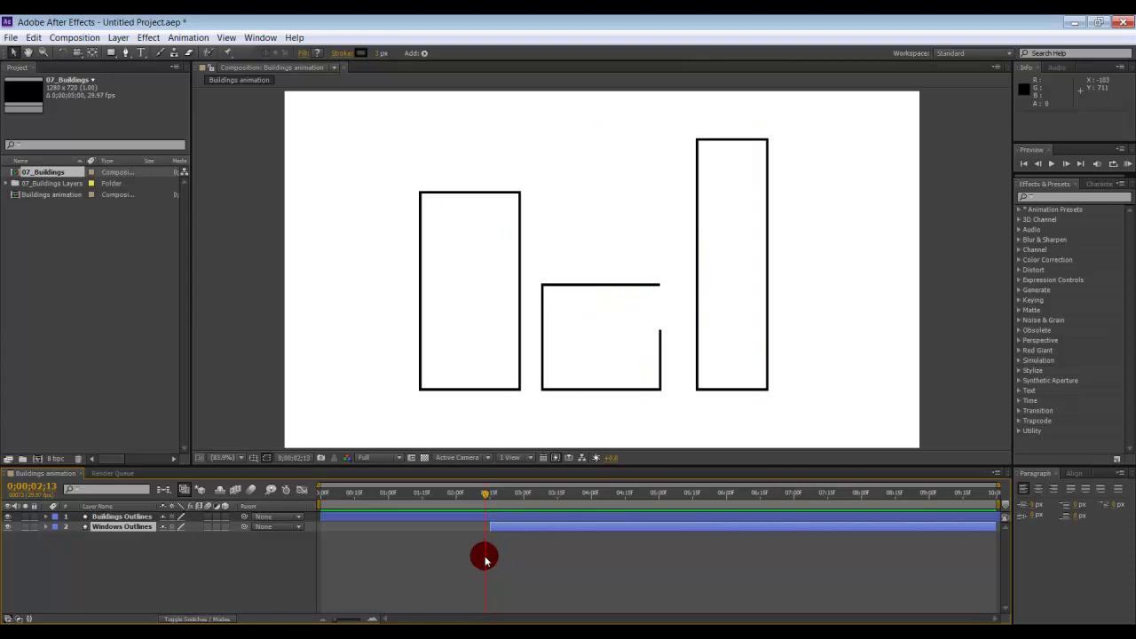
pyautogui.moveTo(485, 556); pyautogui.dragTo(488, 556)
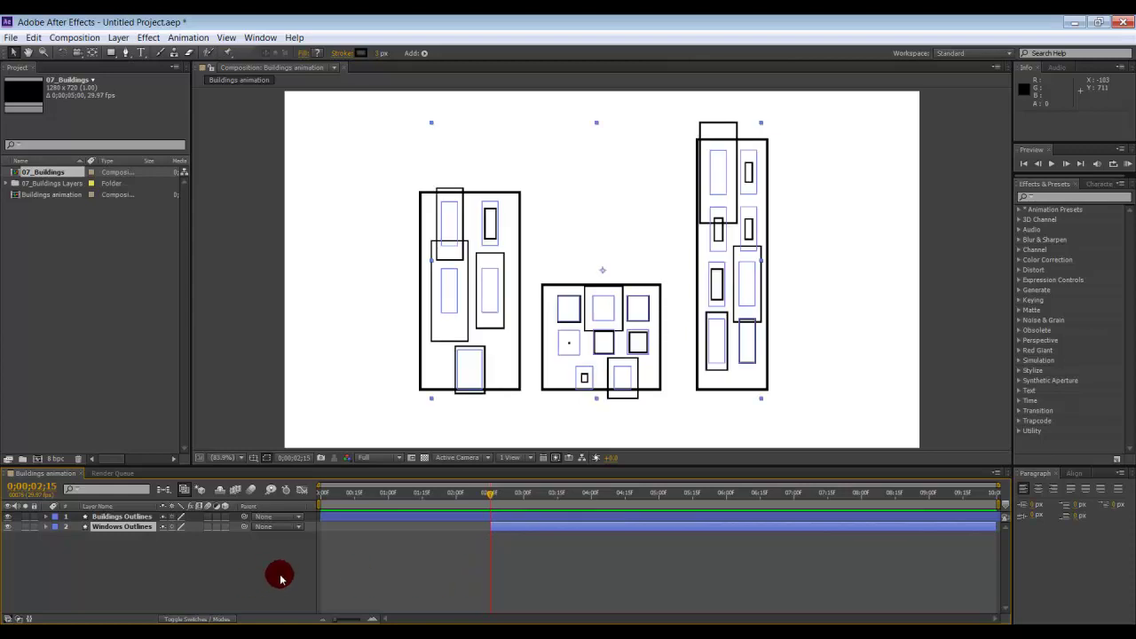
pyautogui.click(218, 543)
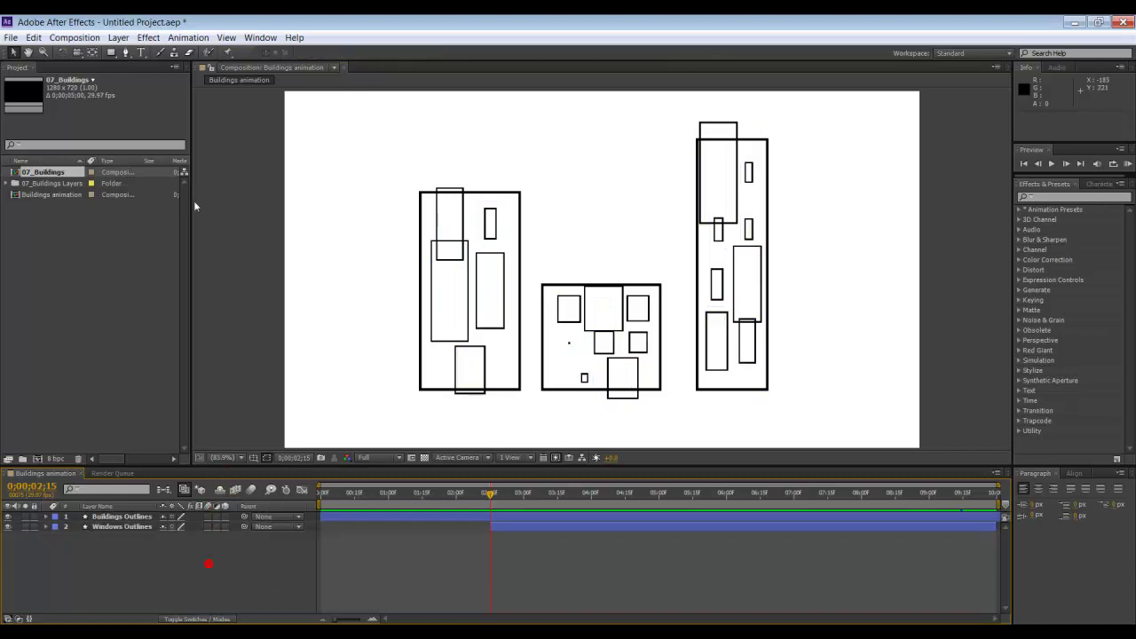
pyautogui.click(118, 37)
pyautogui.moveTo(209, 55)
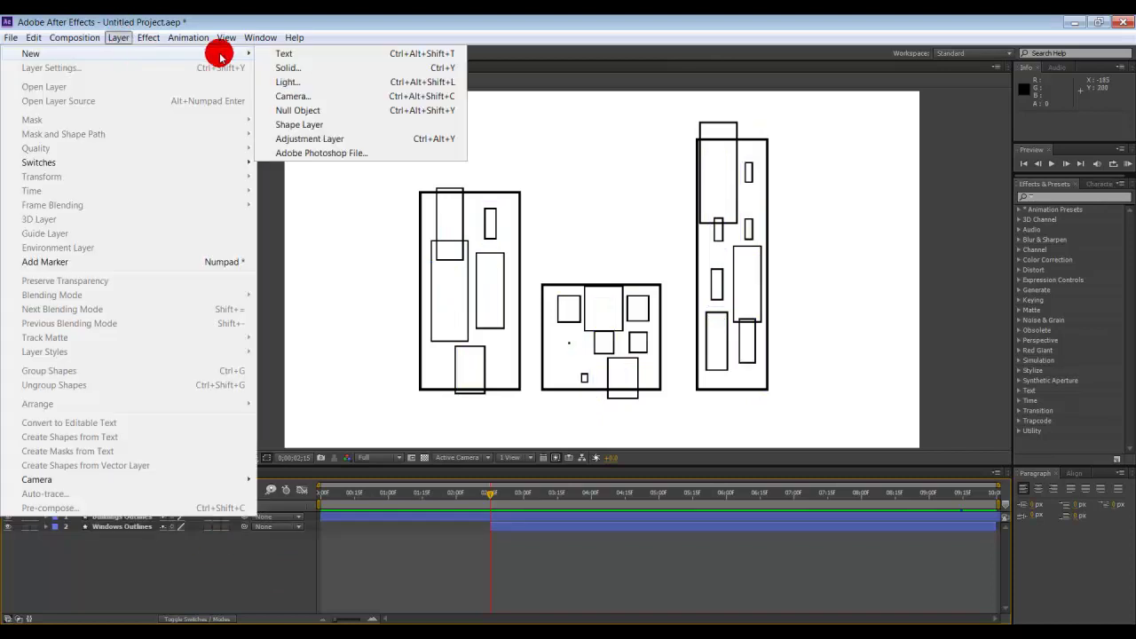
pyautogui.click(288, 68)
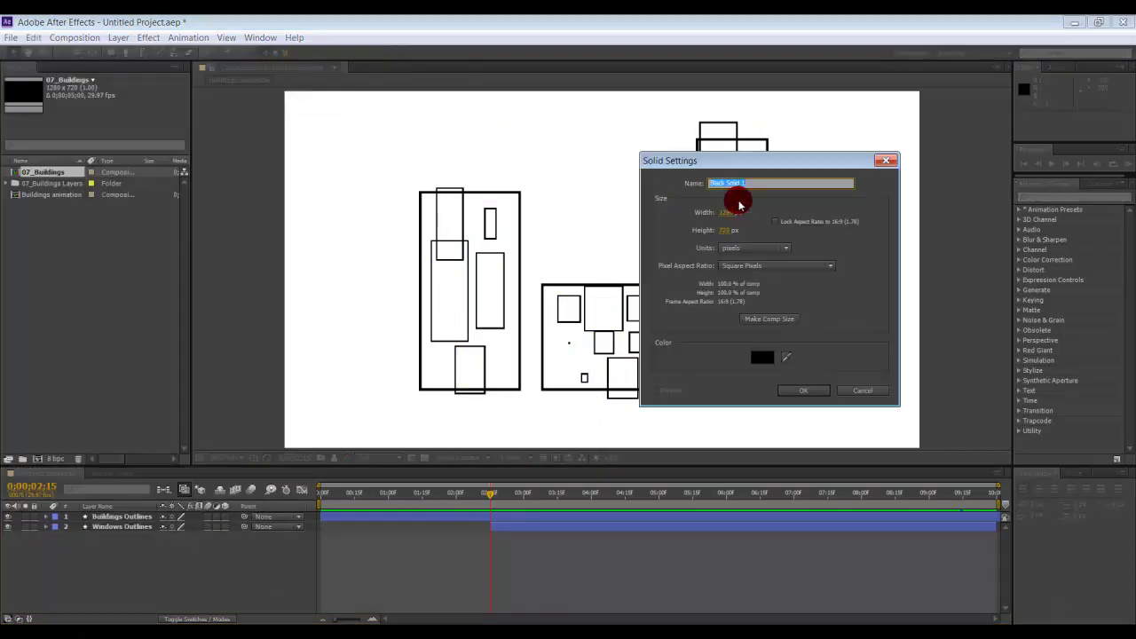
pyautogui.click(765, 359)
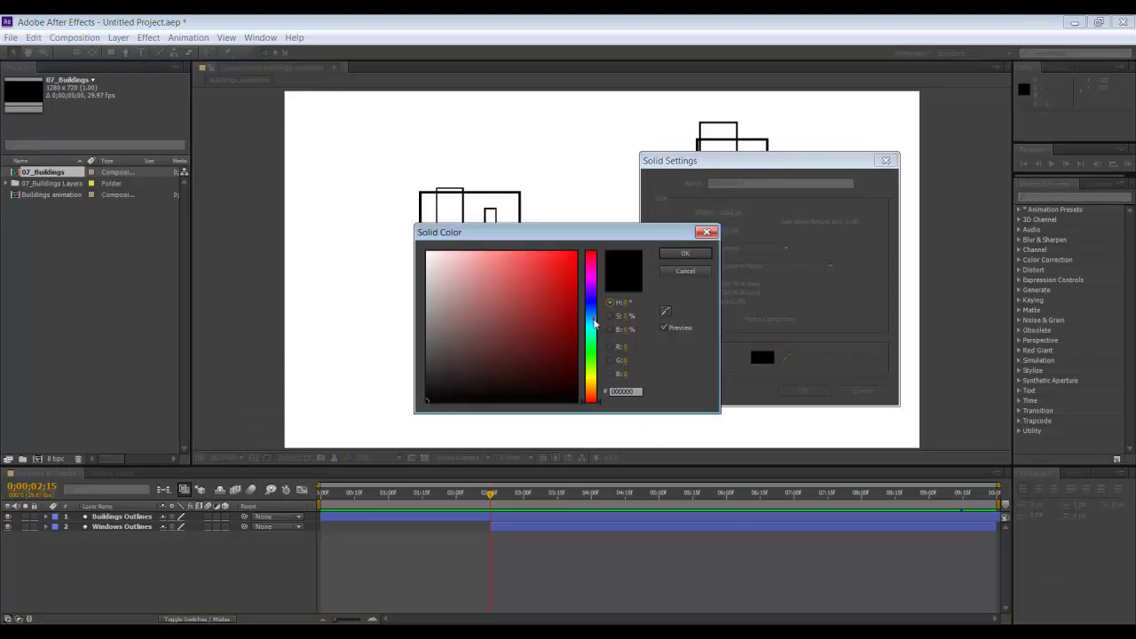
pyautogui.click(593, 319)
pyautogui.moveTo(533, 308); pyautogui.dragTo(516, 270)
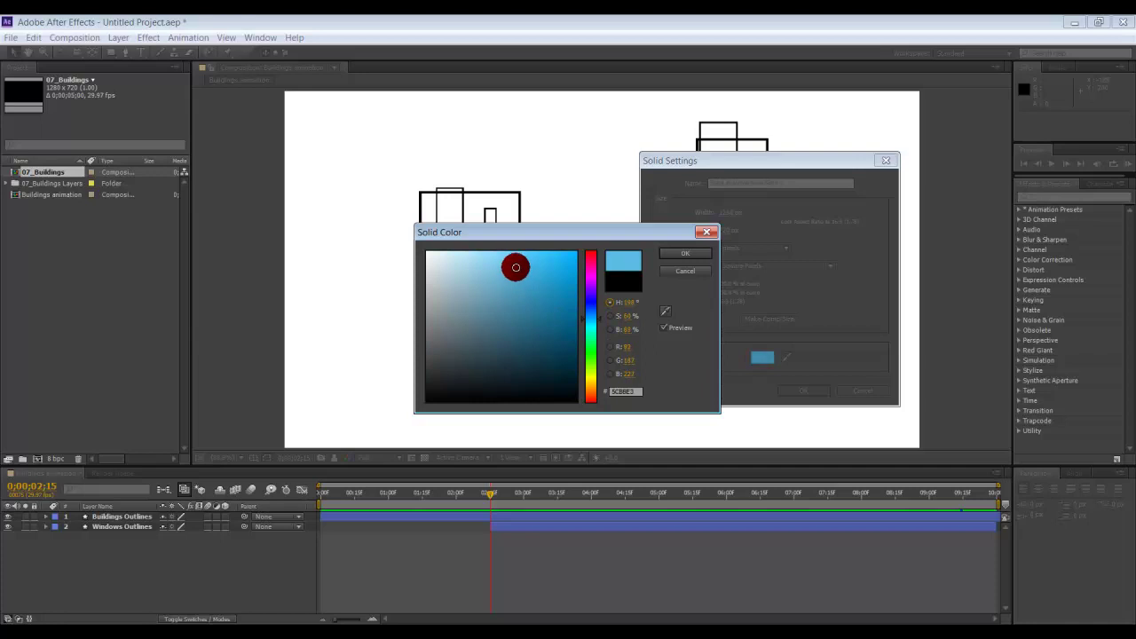
pyautogui.click(682, 253)
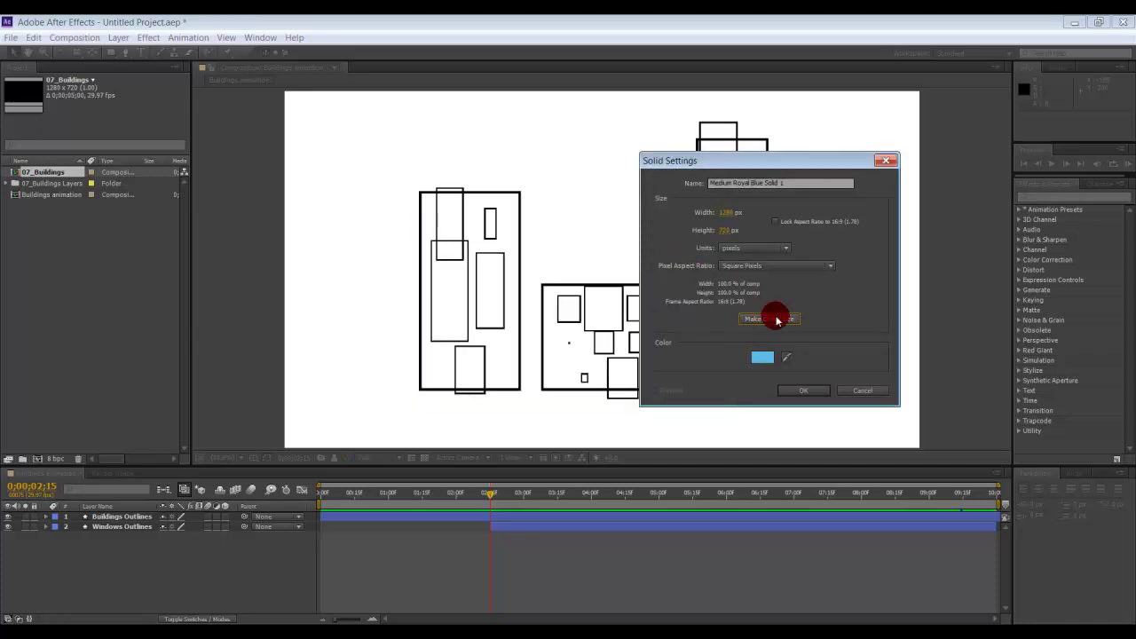
pyautogui.click(826, 387)
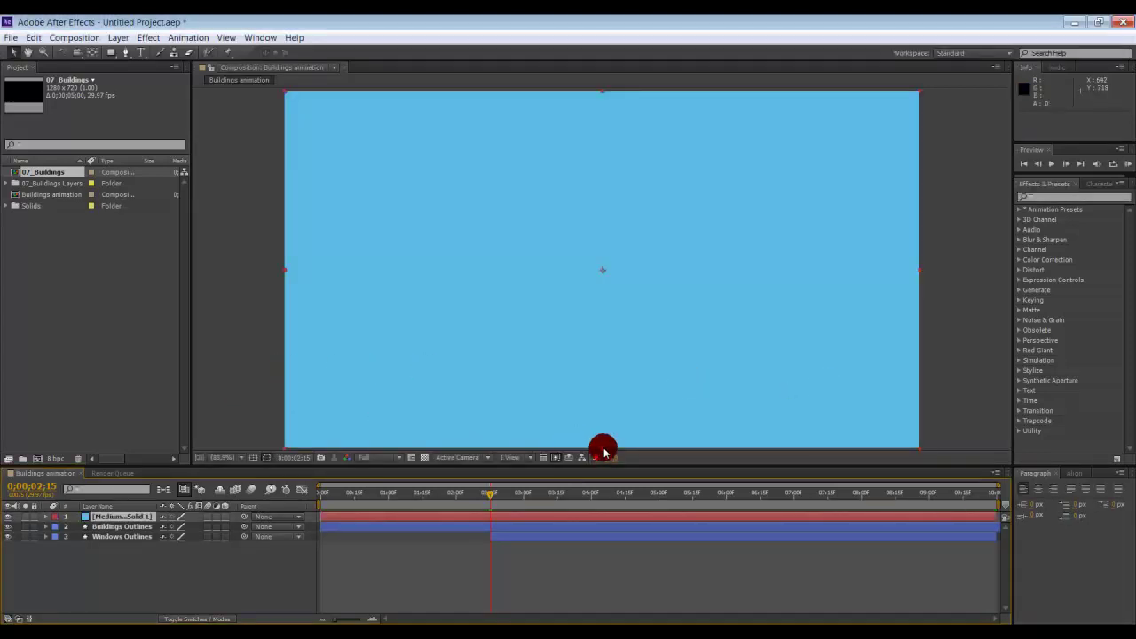
# - Reduce the blue solid's height from its lower edge and place its layer beneath Windows Outlines
pyautogui.moveTo(600, 451); pyautogui.dragTo(609, 314)
pyautogui.click(459, 348)
pyautogui.moveTo(112, 515); pyautogui.dragTo(153, 547)
# - Position the blue solid from the buildings' base line to the frame's upper edge, scaled to about 101% wide and 87% high
pyautogui.moveTo(801, 302); pyautogui.dragTo(801, 325)
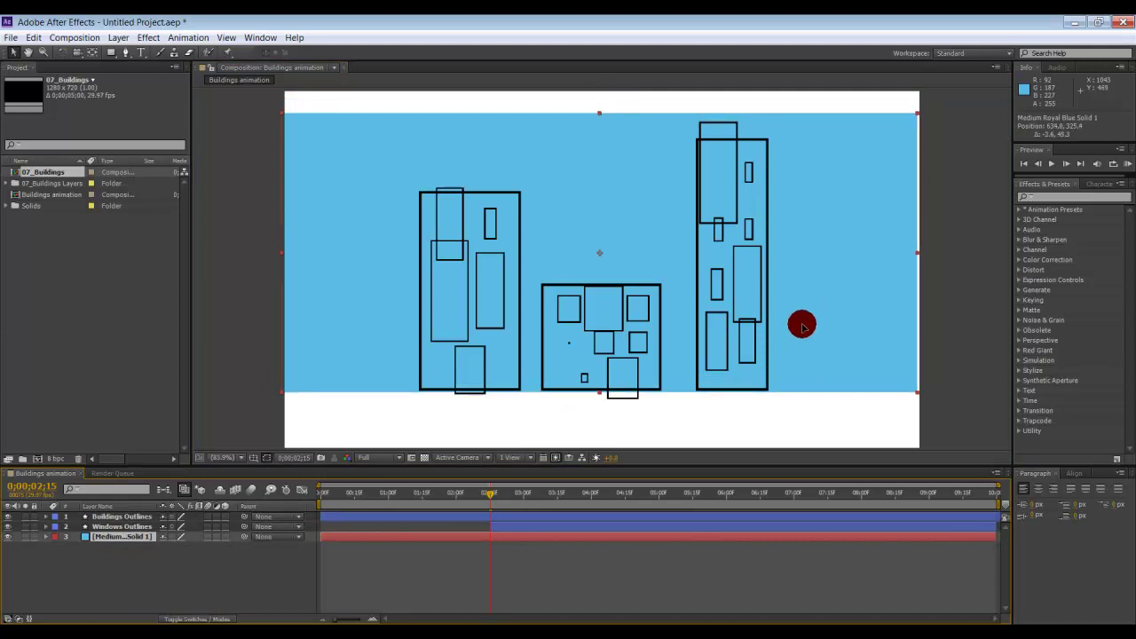
pyautogui.click(601, 120)
pyautogui.moveTo(600, 121); pyautogui.dragTo(598, 101)
pyautogui.click(611, 225)
pyautogui.moveTo(618, 219); pyautogui.dragTo(683, 275)
pyautogui.click(691, 282)
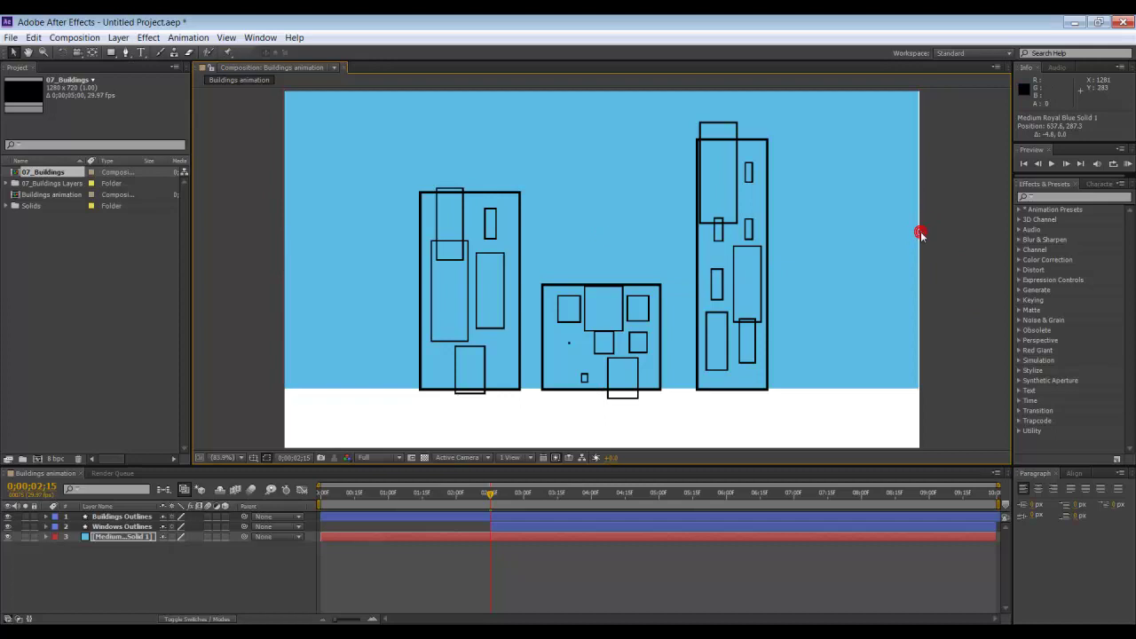
pyautogui.click(888, 233)
pyautogui.moveTo(920, 236); pyautogui.dragTo(923, 238)
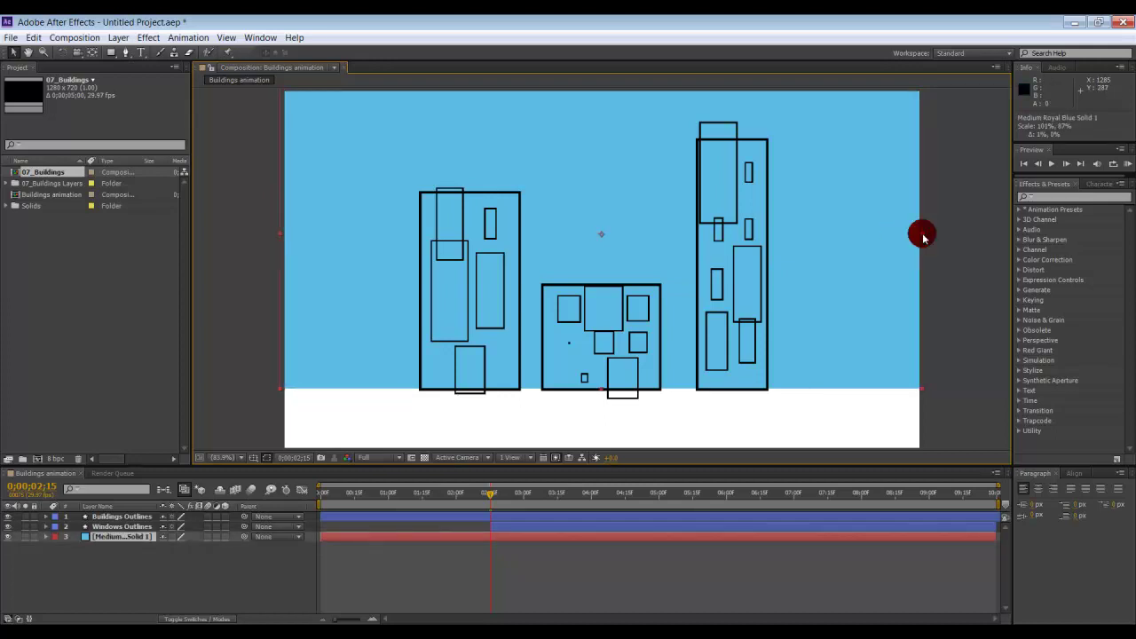
pyautogui.click(885, 344)
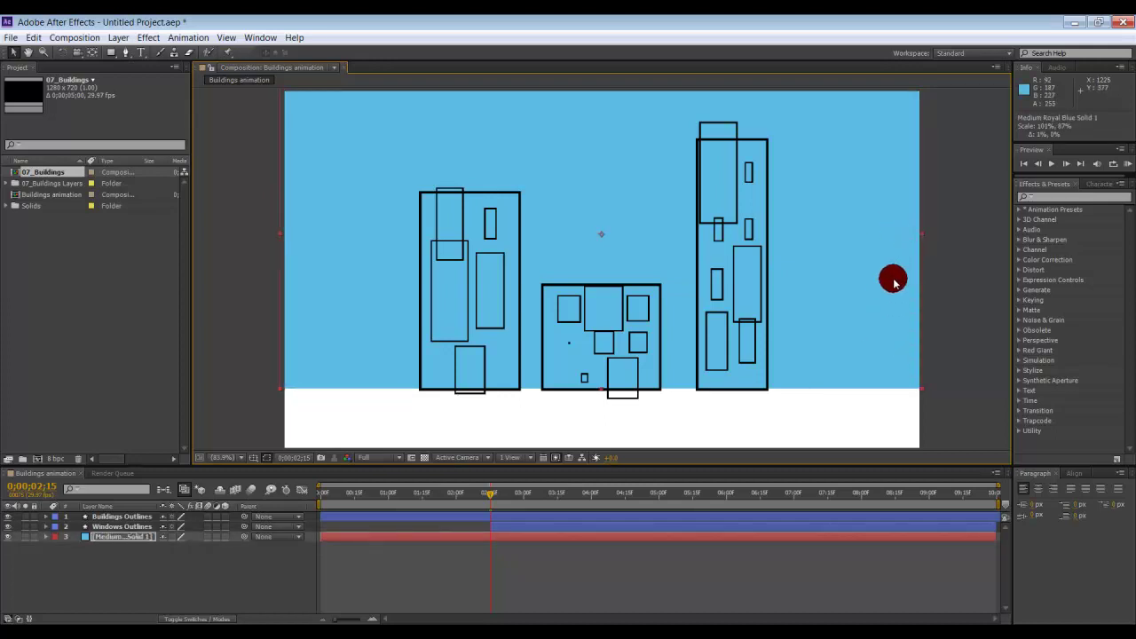
# - Nudge the light blue solid down so its lower edge meets the buildings' base line
pyautogui.moveTo(863, 275); pyautogui.dragTo(907, 313)
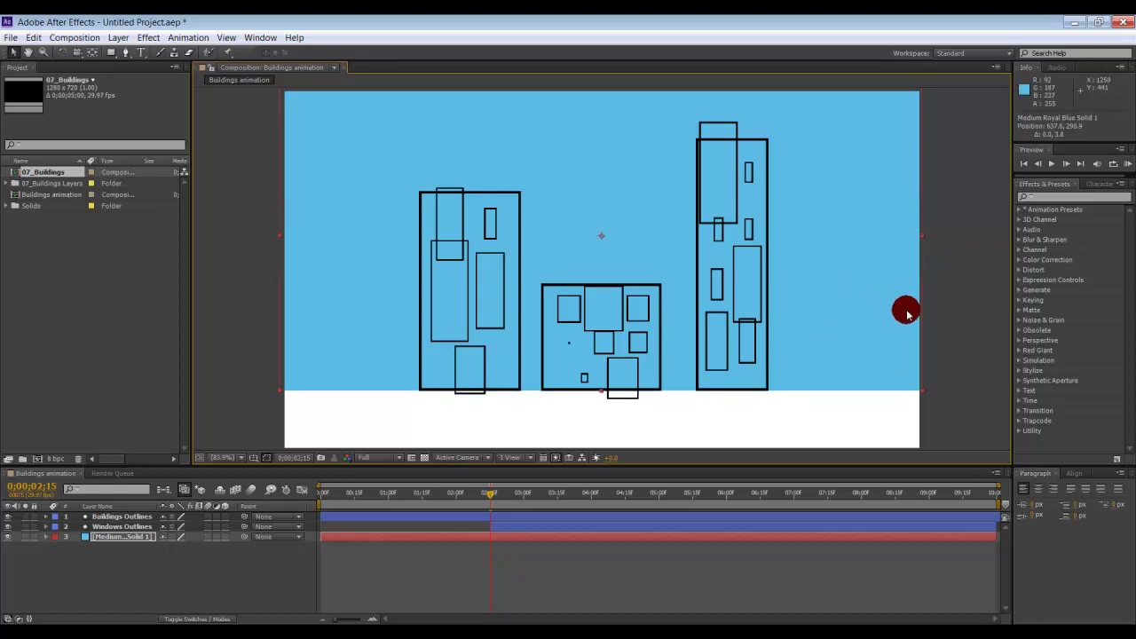
pyautogui.click(952, 295)
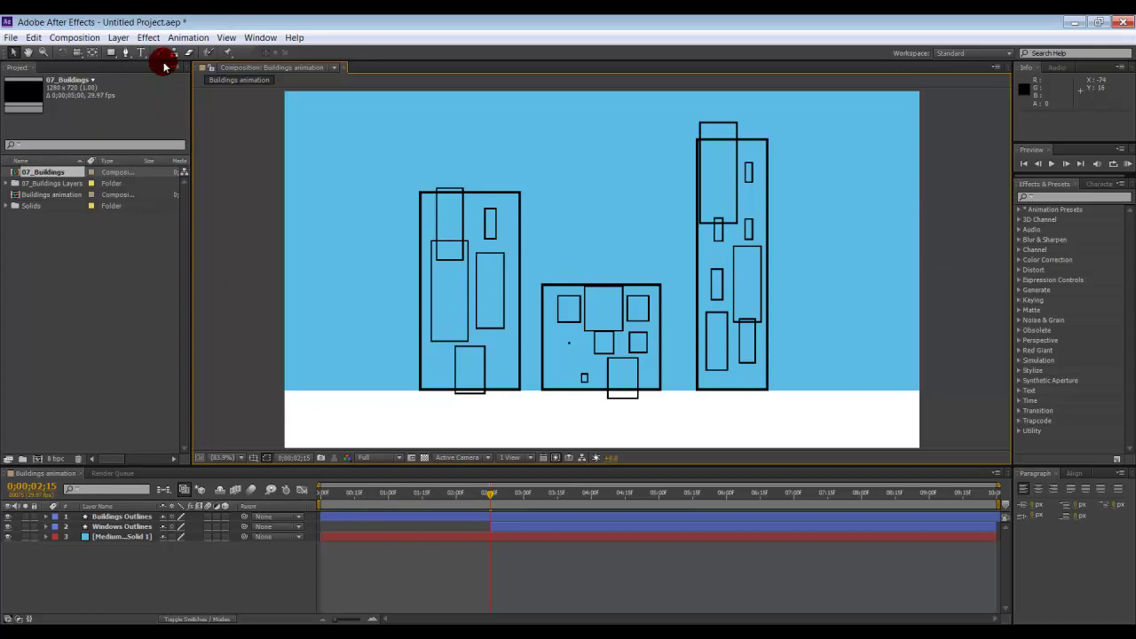
pyautogui.click(74, 38)
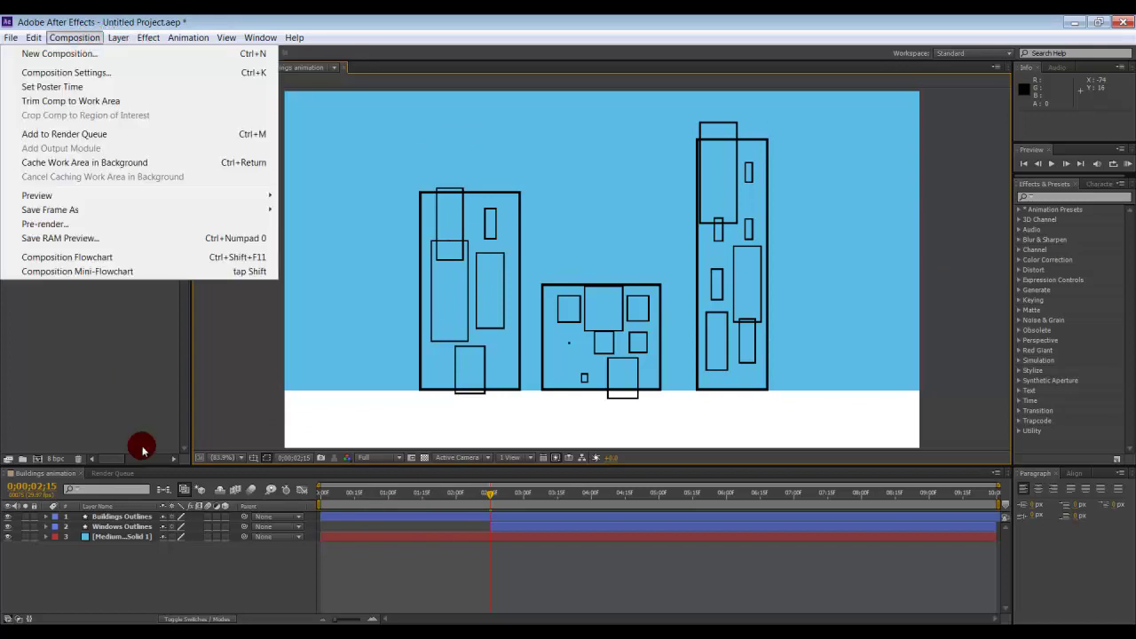
# - Duplicate the light blue solid and recolour the lower copy dark magenta-red (RGB 121, 17, 51) as a new solid
pyautogui.click(122, 537)
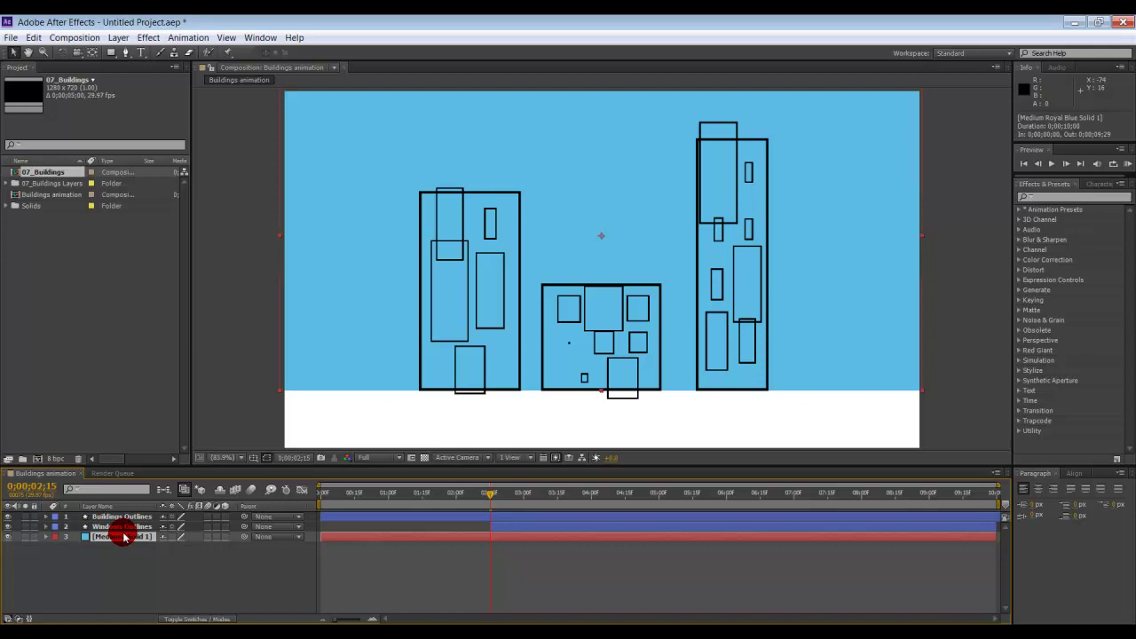
pyautogui.hotkey('ctrl', 'd')
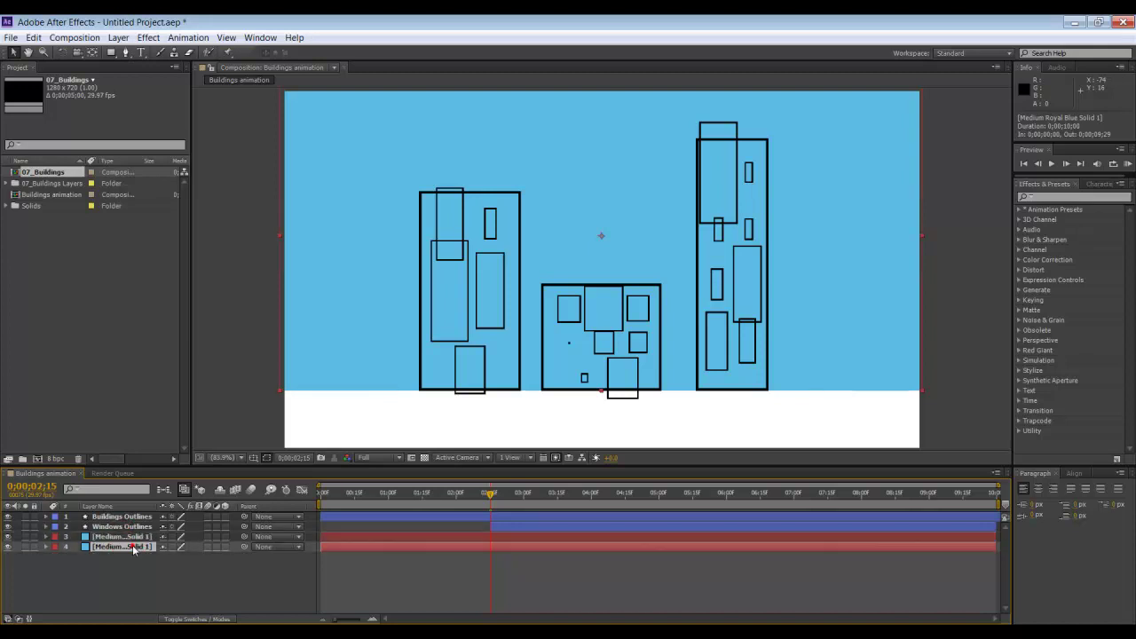
pyautogui.click(118, 38)
pyautogui.click(107, 68)
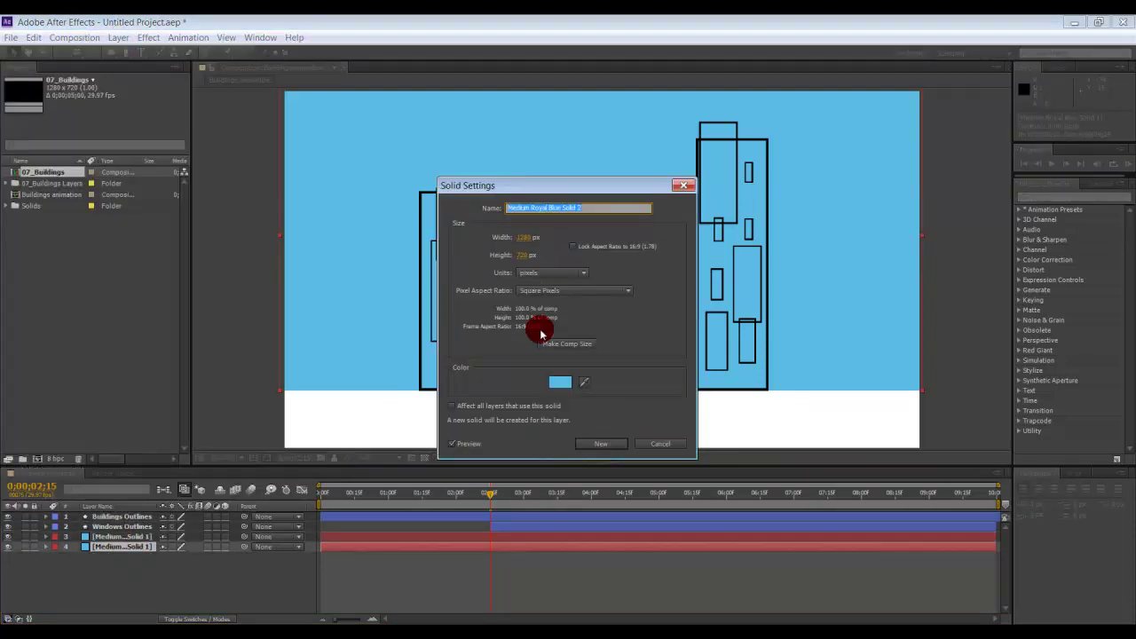
pyautogui.click(560, 381)
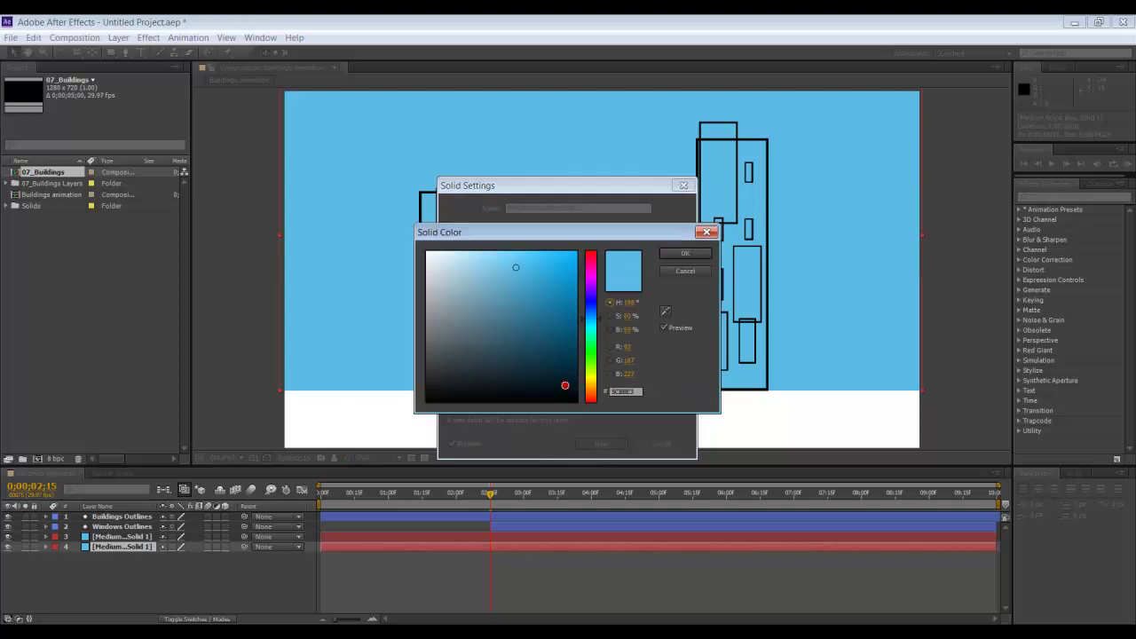
pyautogui.click(593, 279)
pyautogui.click(591, 258)
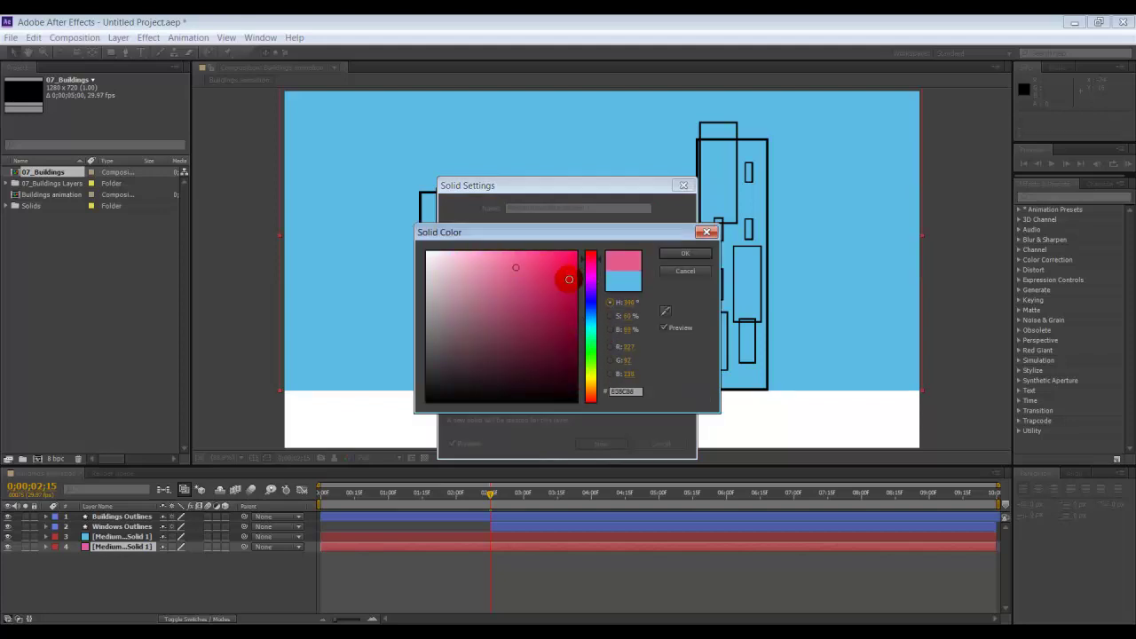
pyautogui.click(561, 328)
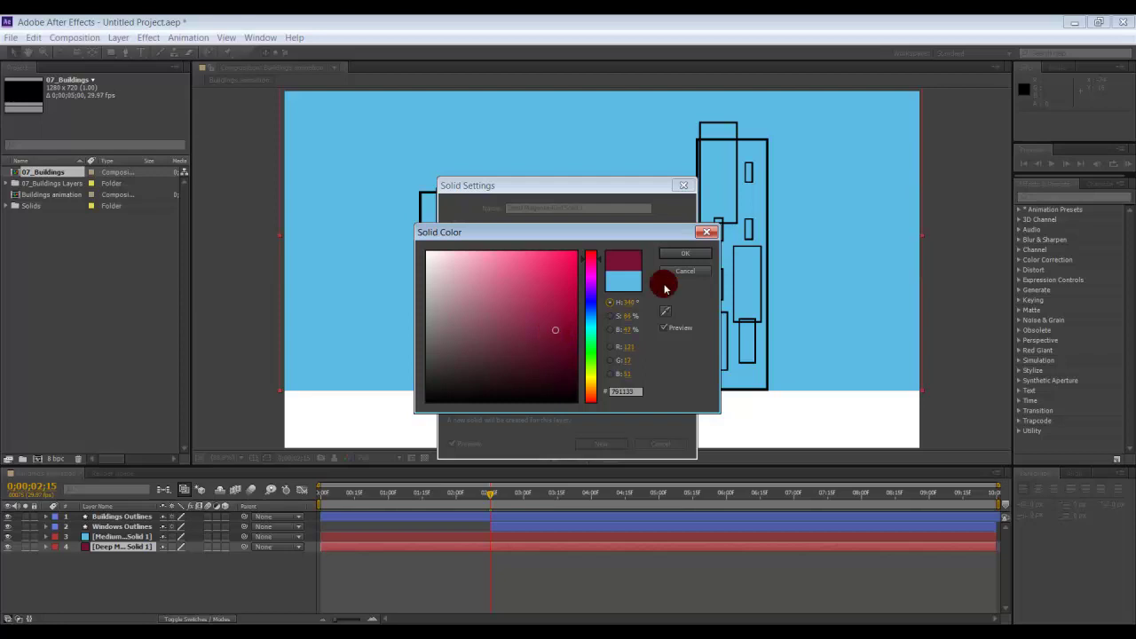
pyautogui.click(684, 253)
pyautogui.click(609, 443)
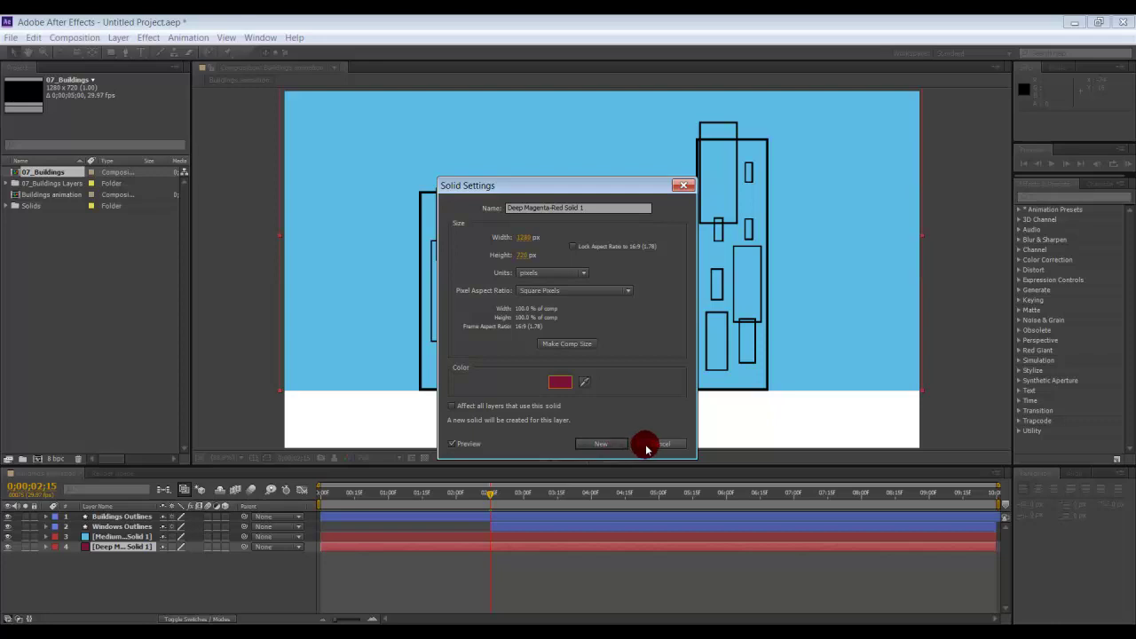
pyautogui.click(600, 442)
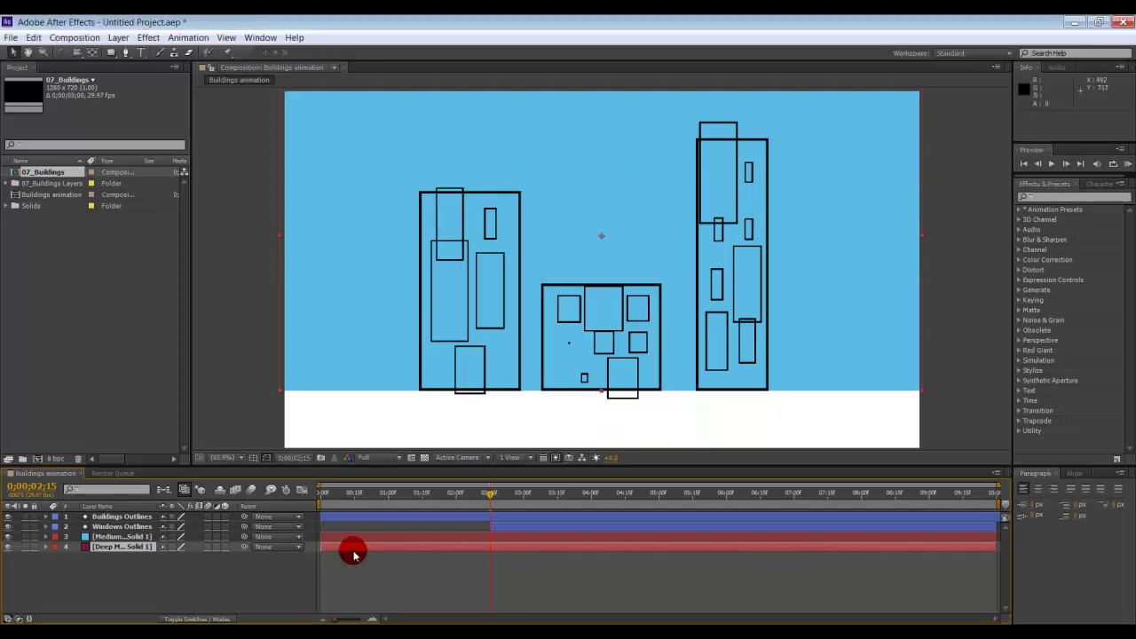
# - Move the magenta-red solid down and reduce its height so it fills the ground strip beneath the blue sky
pyautogui.moveTo(388, 256); pyautogui.dragTo(383, 307)
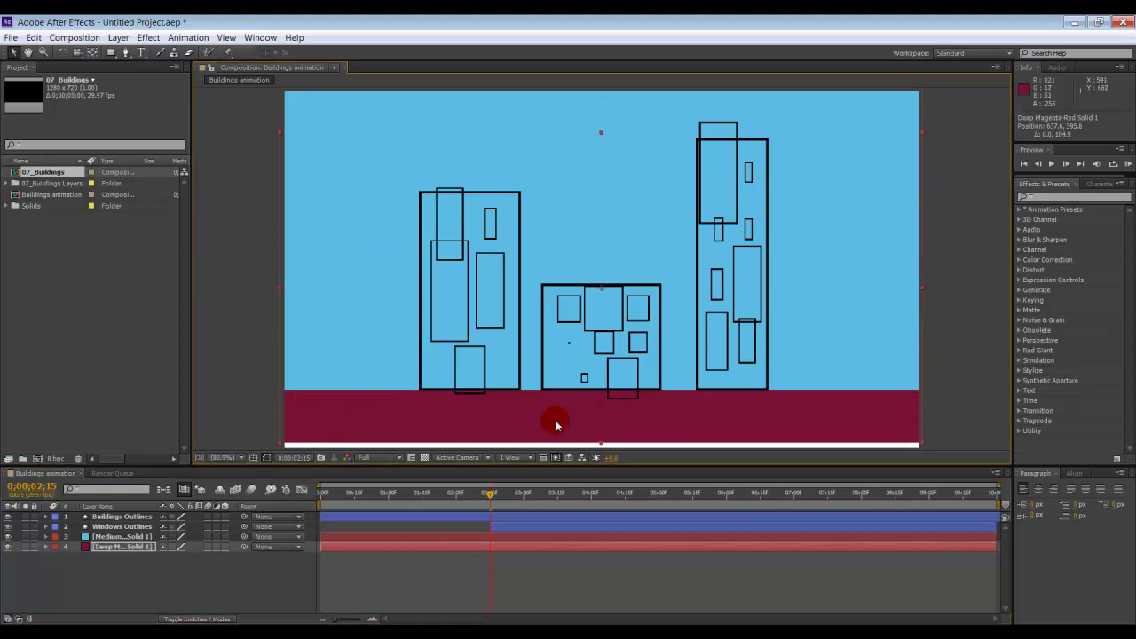
pyautogui.moveTo(601, 443)
pyautogui.mouseDown()
pyautogui.moveTo(610, 173)
pyautogui.moveTo(618, 446)
pyautogui.moveTo(639, 562)
pyautogui.moveTo(633, 342)
pyautogui.moveTo(626, 400)
pyautogui.moveTo(601, 364)
pyautogui.moveTo(608, 286)
pyautogui.moveTo(591, 482)
pyautogui.moveTo(594, 447)
pyautogui.mouseUp()
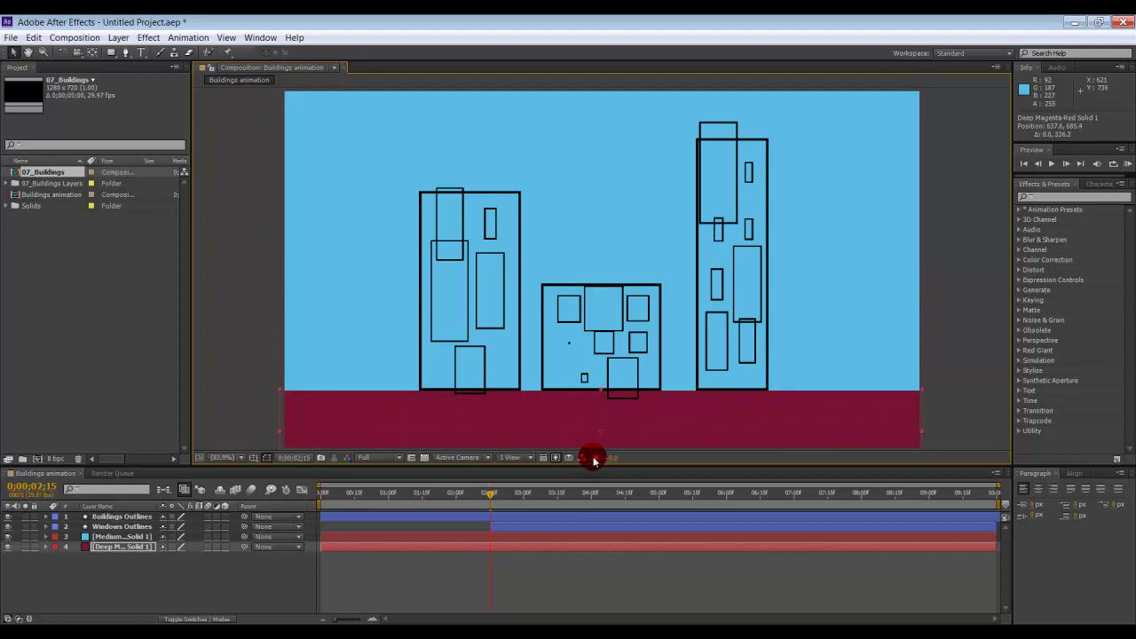
pyautogui.click(165, 592)
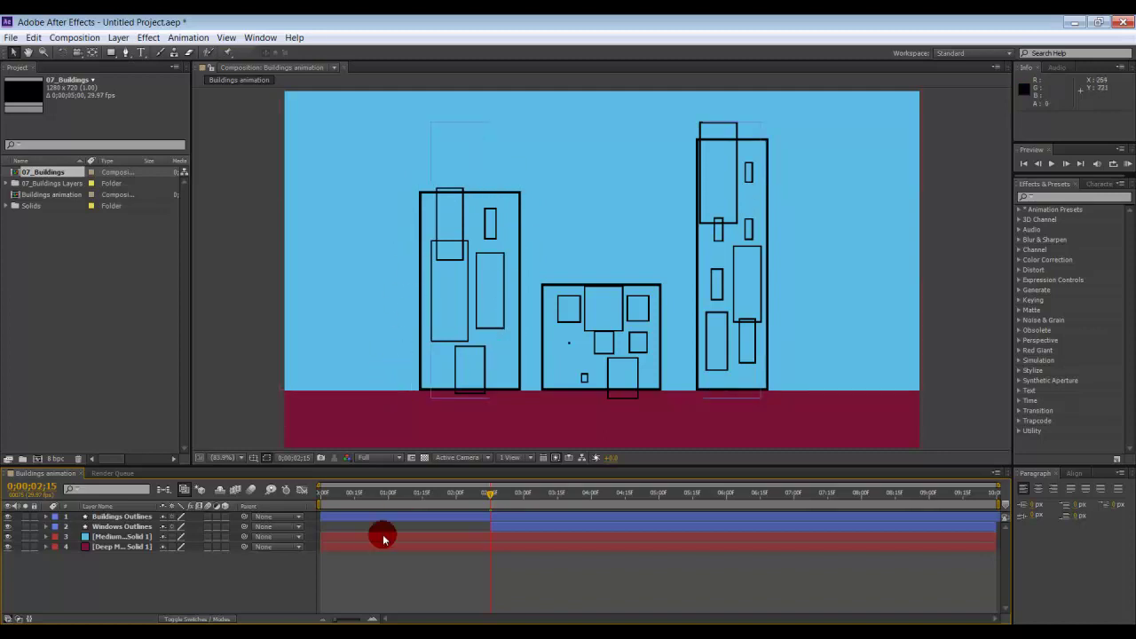
pyautogui.hotkey('alt', 'Tab')
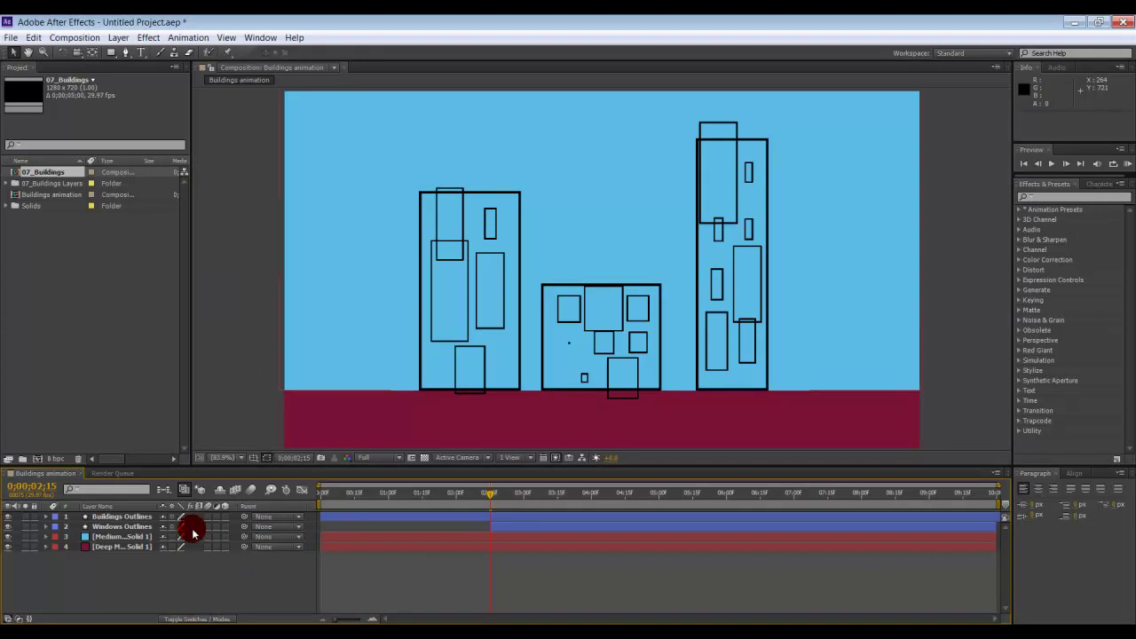
# - Add a Fill to the contents of the Buildings Outlines shape layer, covering all three buildings
pyautogui.click(92, 516)
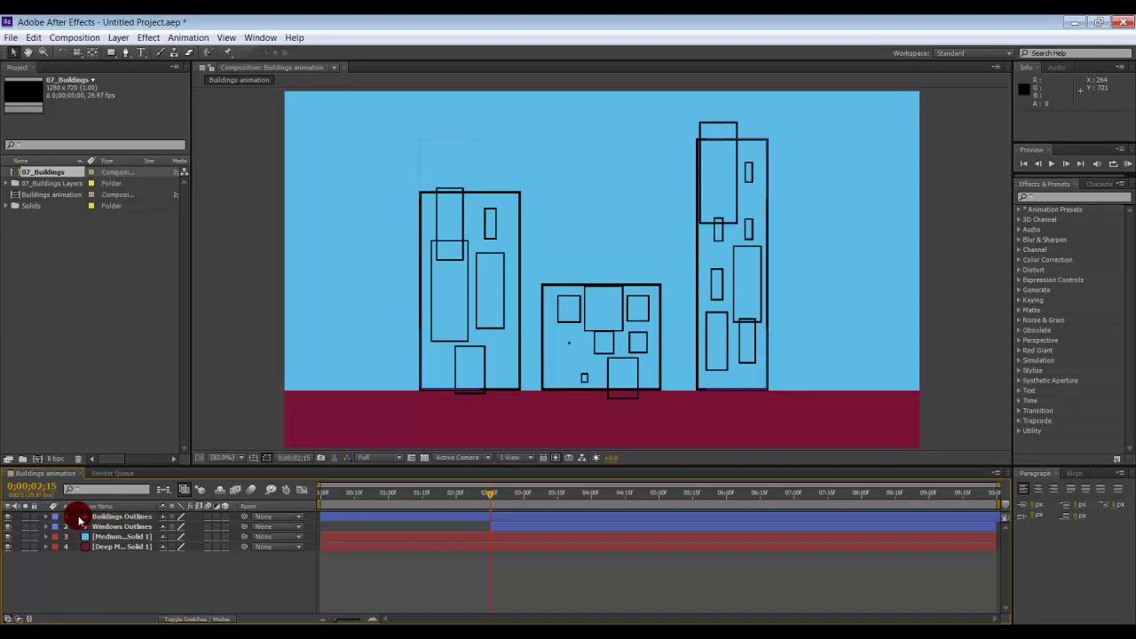
pyautogui.click(47, 518)
pyautogui.click(70, 565)
pyautogui.click(67, 567)
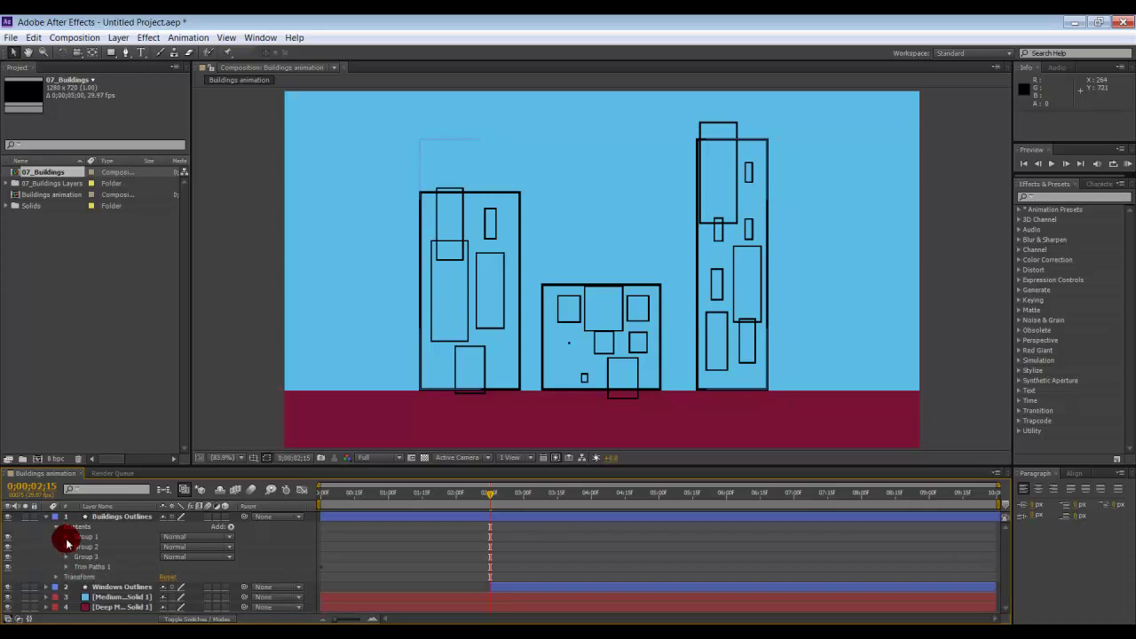
pyautogui.click(66, 537)
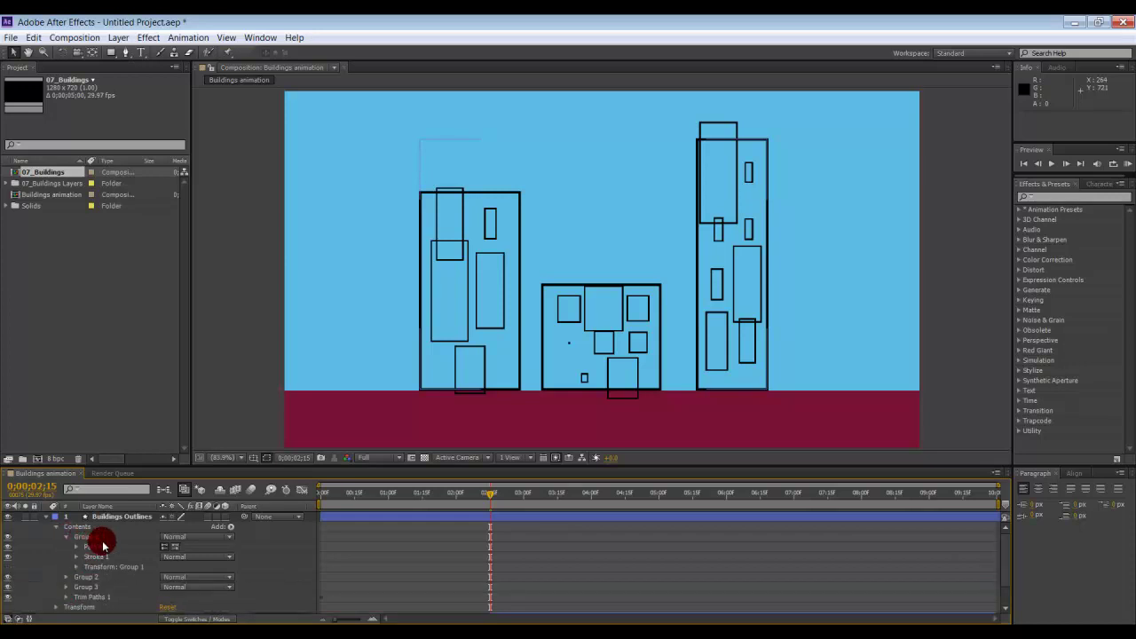
pyautogui.click(227, 529)
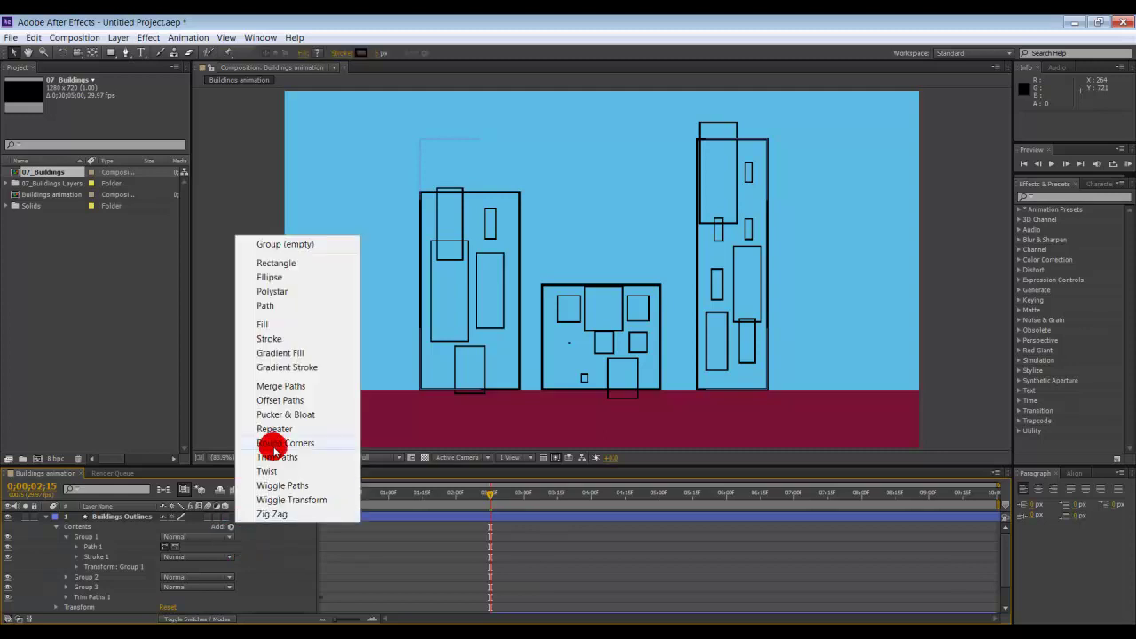
pyautogui.click(263, 325)
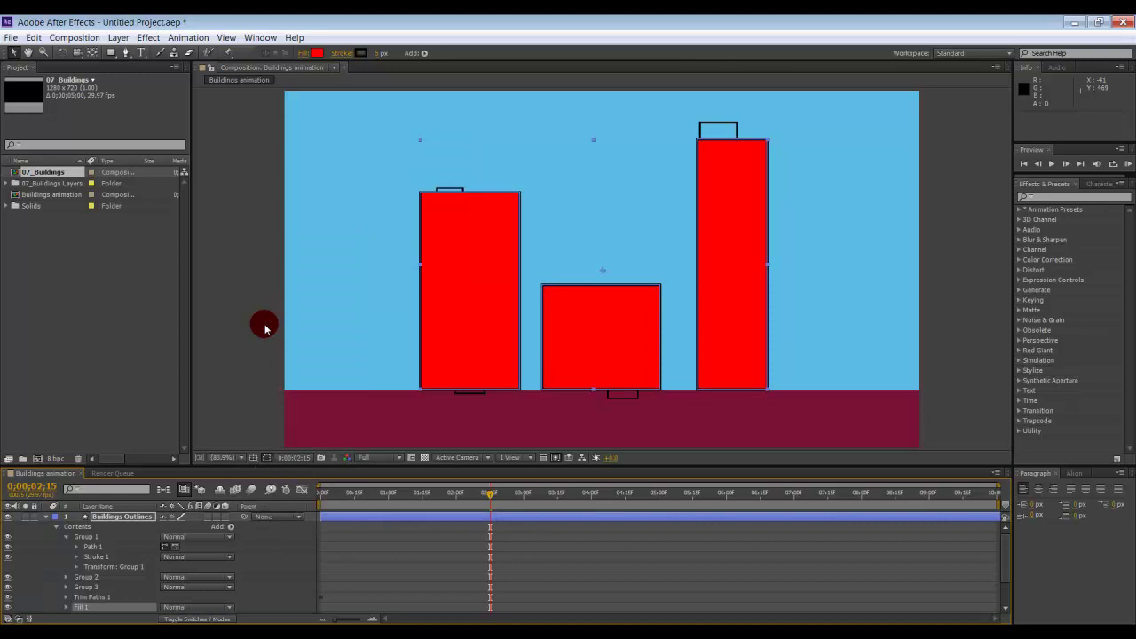
pyautogui.click(57, 528)
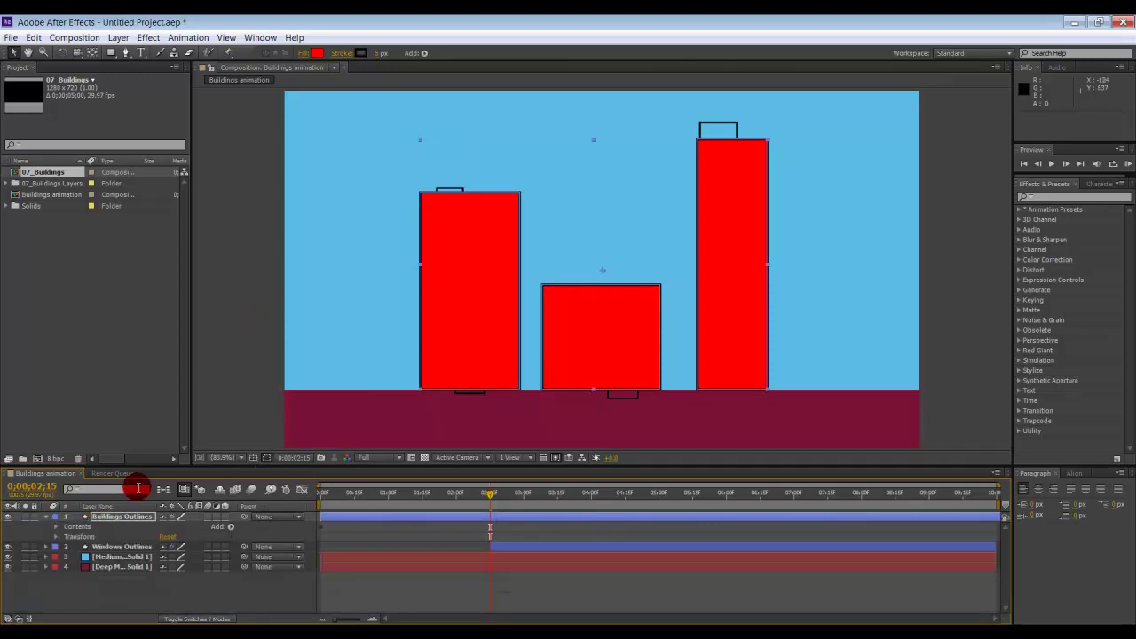
# - Set the fill colour of the Buildings Outlines layer to white (FFFFFF)
pyautogui.click(317, 54)
pyautogui.moveTo(459, 307); pyautogui.dragTo(418, 242)
pyautogui.click(681, 253)
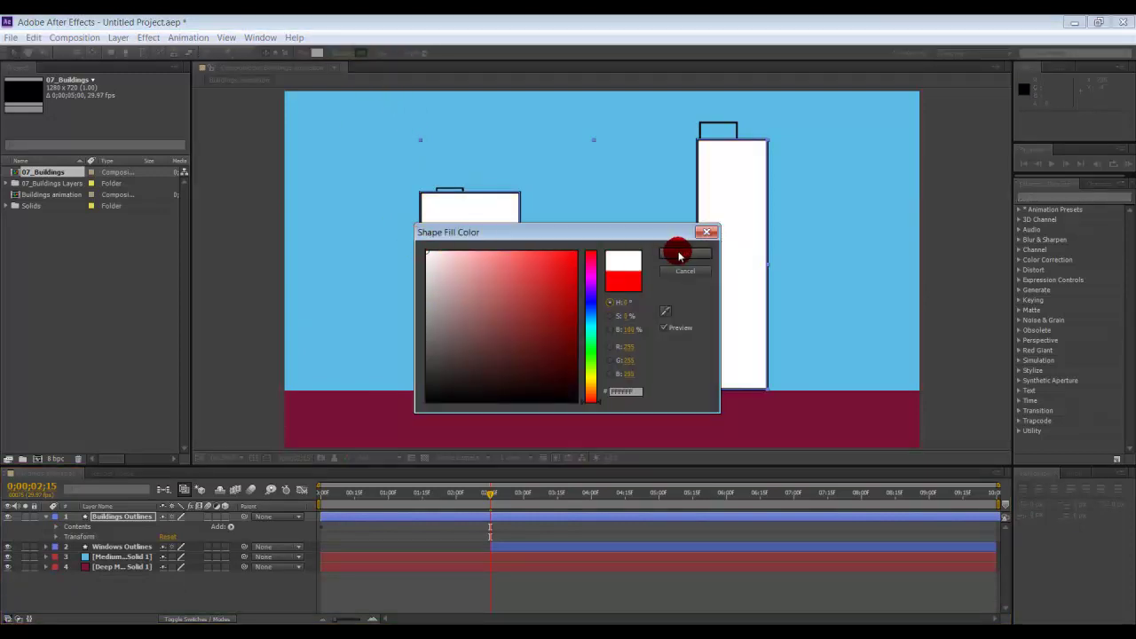
# - Collapse the Buildings Outlines layer and place it beneath Windows Outlines in the layer order
pyautogui.click(47, 516)
pyautogui.click(117, 518)
pyautogui.moveTo(129, 519); pyautogui.dragTo(123, 530)
pyautogui.click(171, 594)
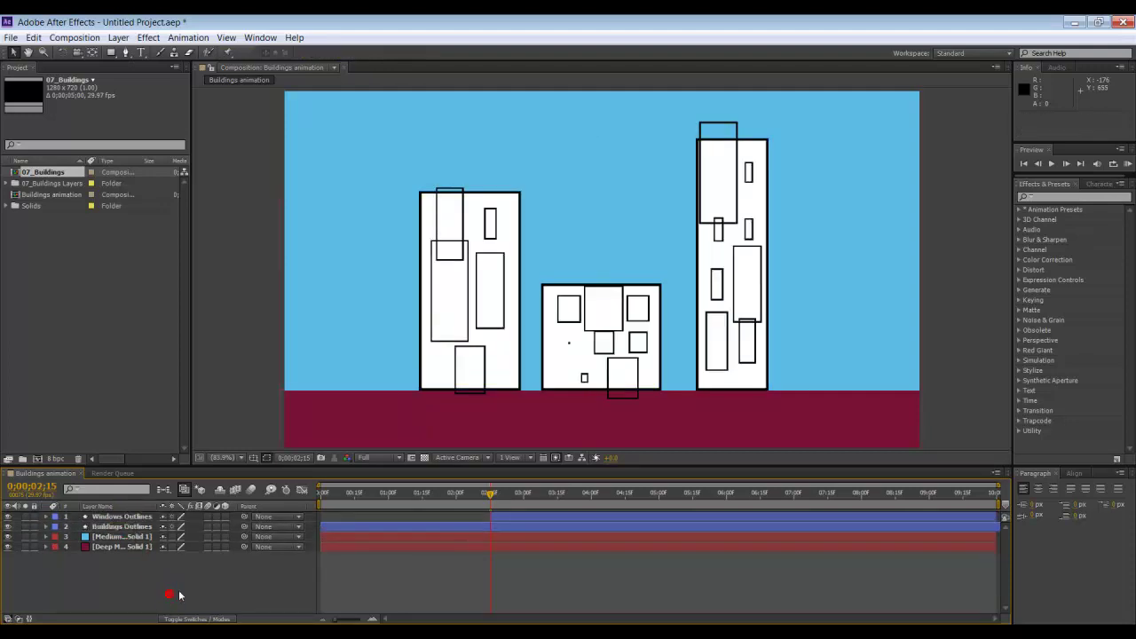
pyautogui.click(374, 533)
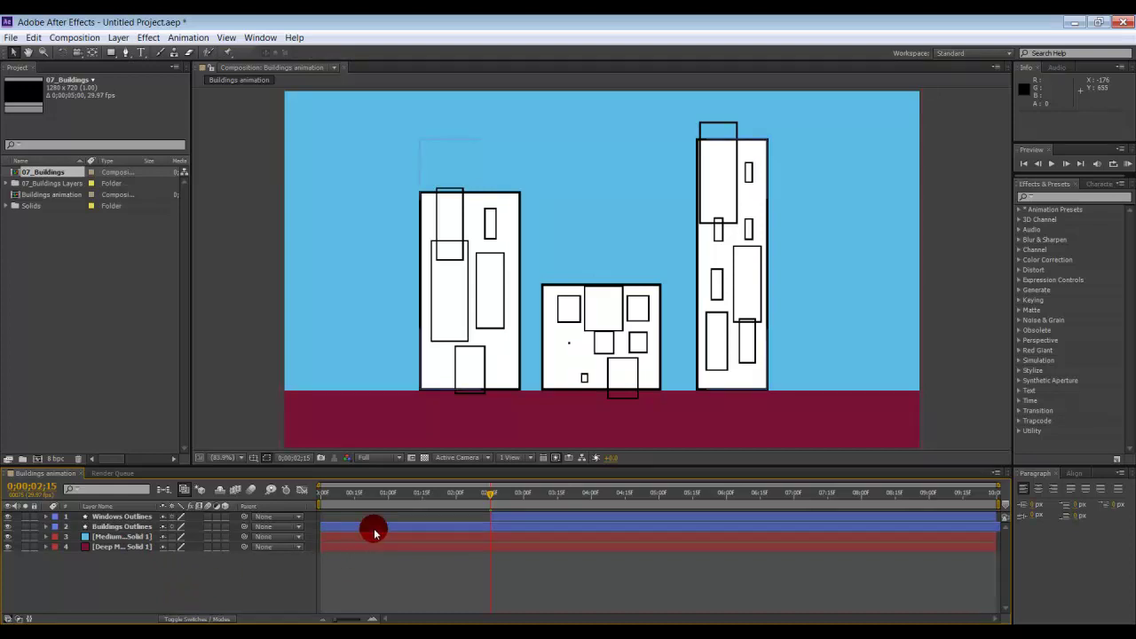
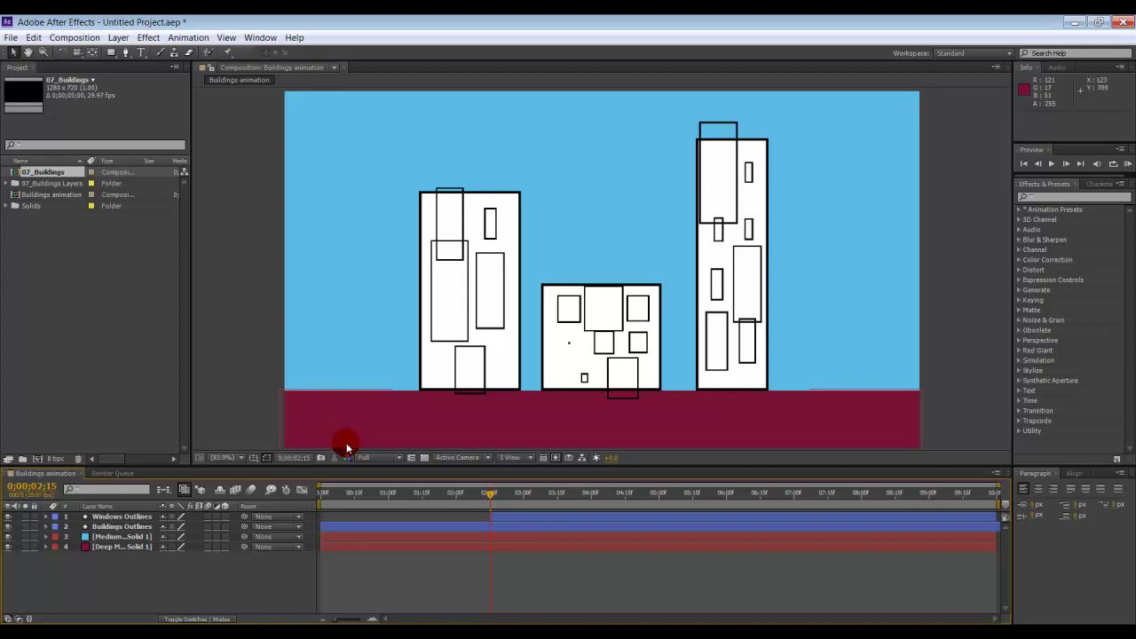
# - Add a rectangular mask covering the whole light blue solid layer
pyautogui.click(107, 538)
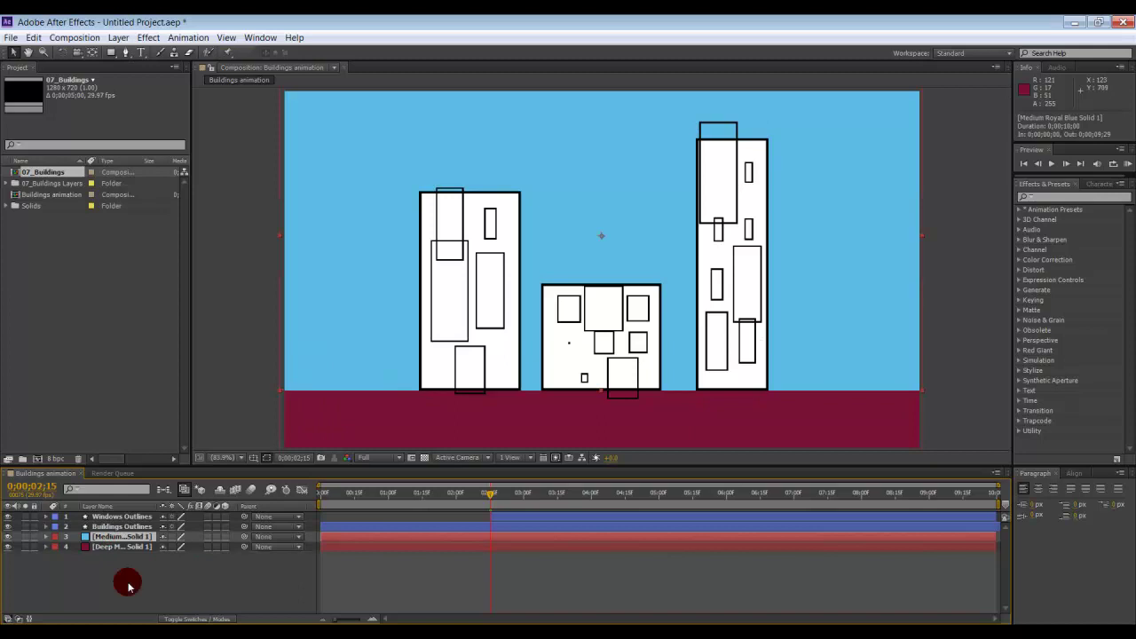
pyautogui.click(112, 52)
pyautogui.doubleClick(112, 52)
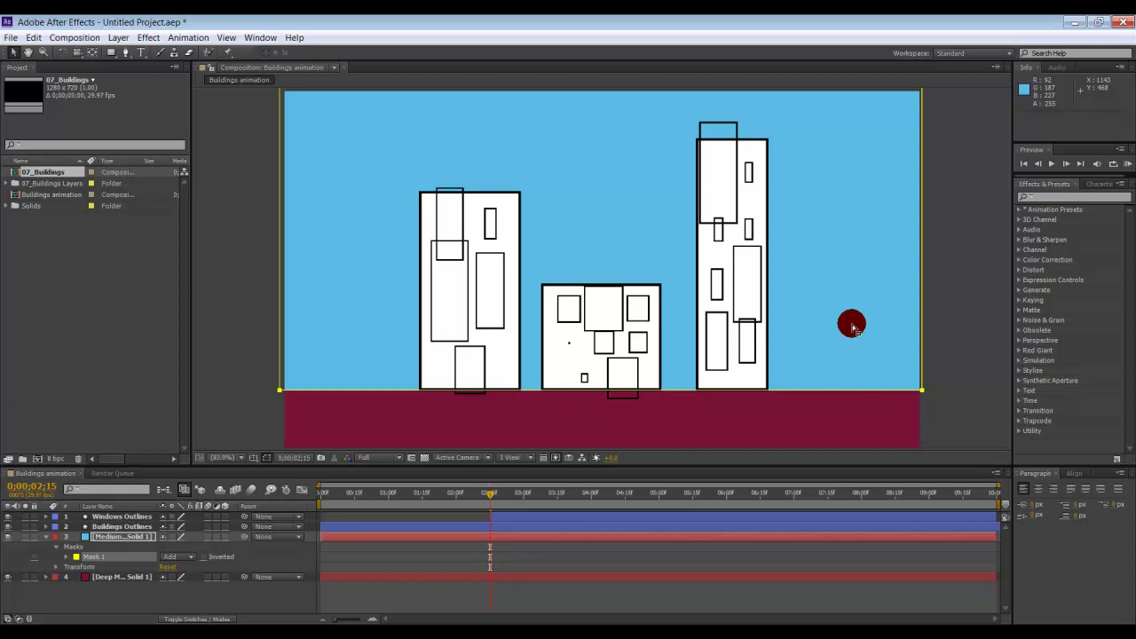
pyautogui.click(113, 537)
pyautogui.click(252, 441)
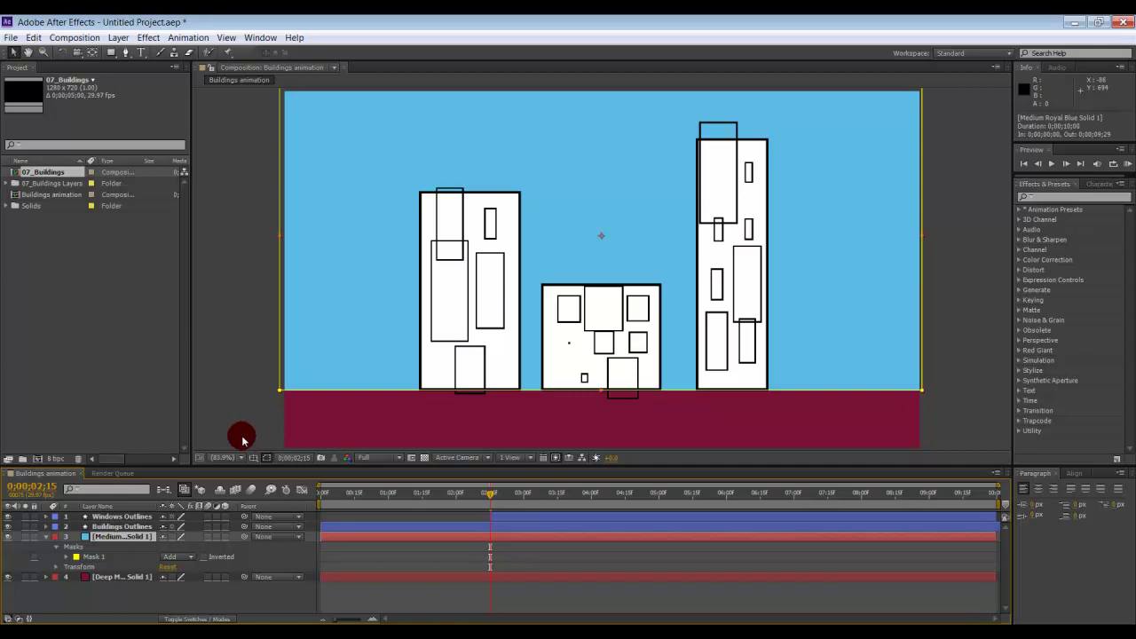
# - Move the right-hand vertices of the blue solid's mask to its left edge, collapsing the mask so the sky is hidden
pyautogui.click(894, 595)
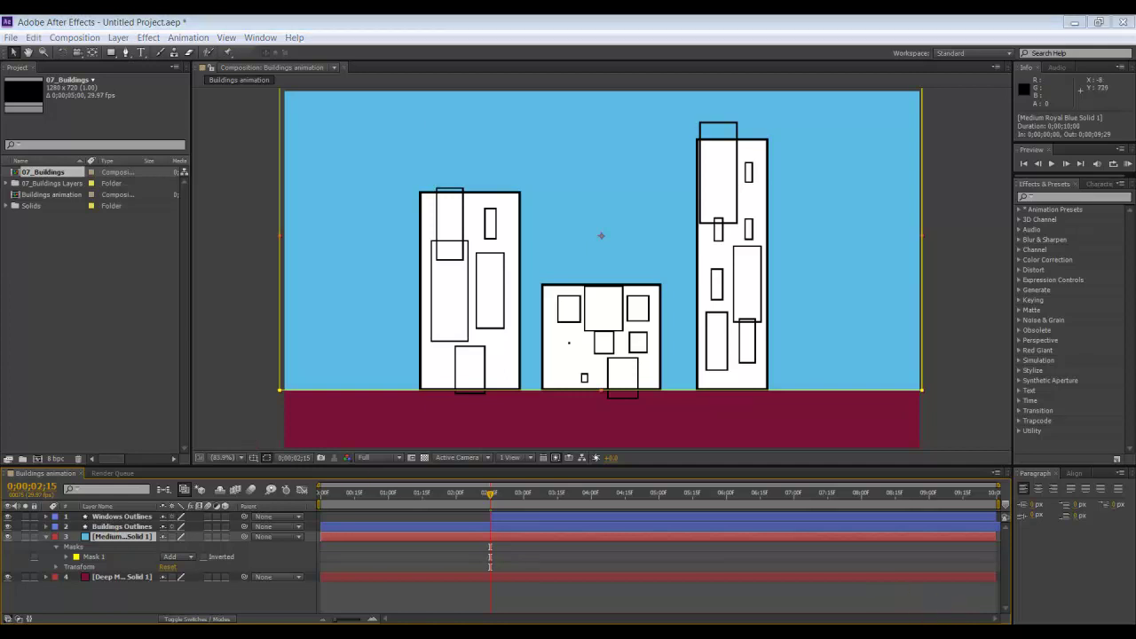
pyautogui.click(1033, 579)
pyautogui.click(1069, 578)
pyautogui.click(1070, 578)
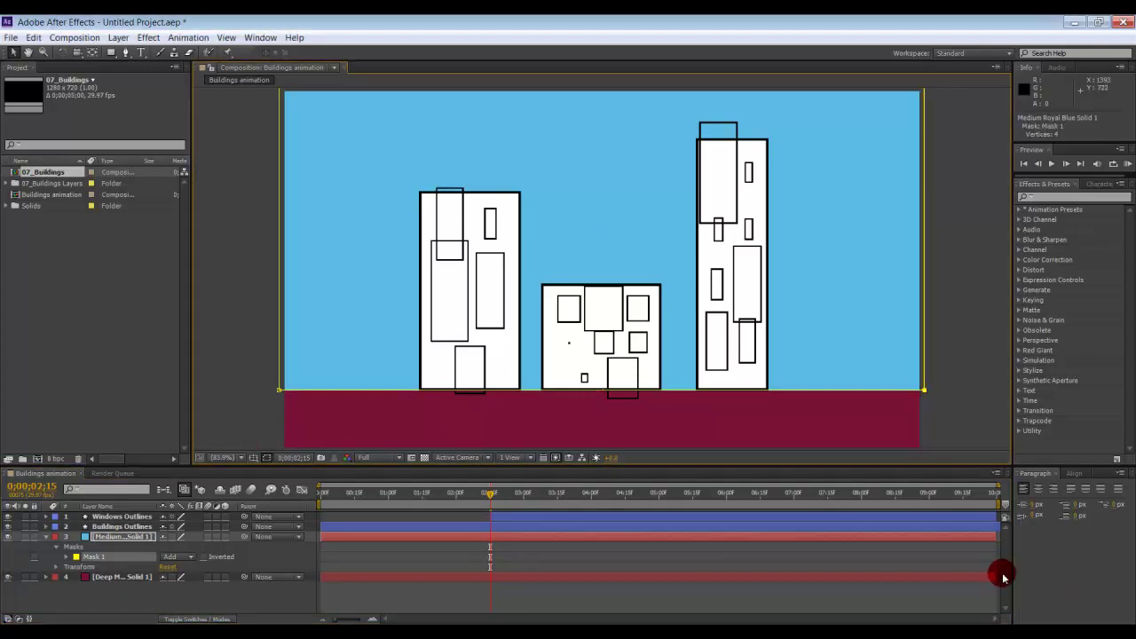
pyautogui.click(974, 505)
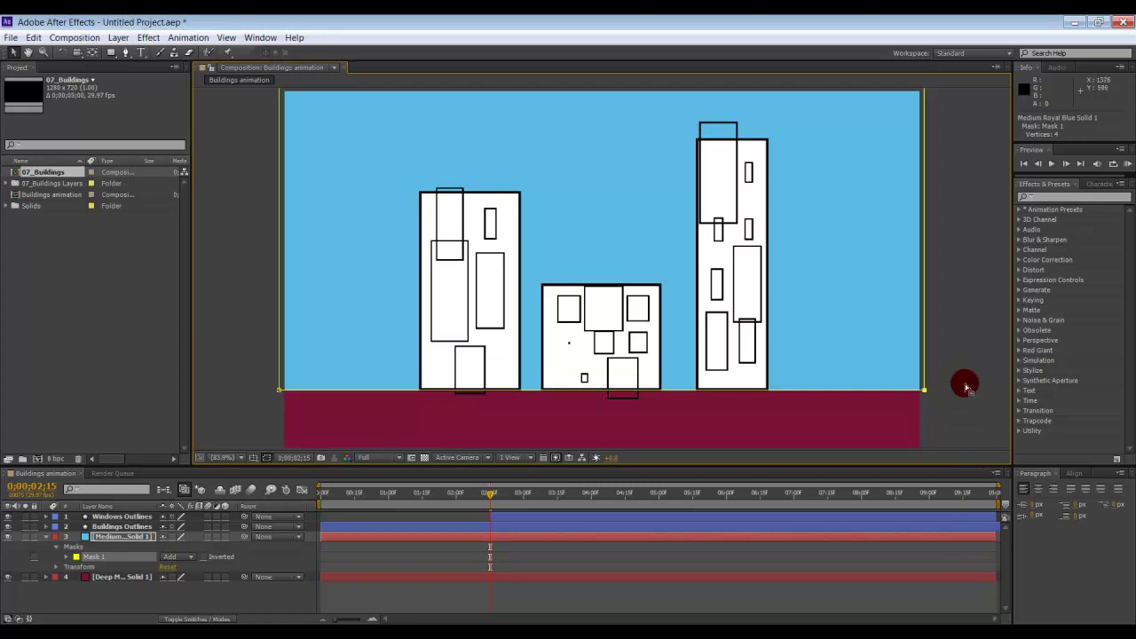
pyautogui.moveTo(922, 362); pyautogui.dragTo(282, 388)
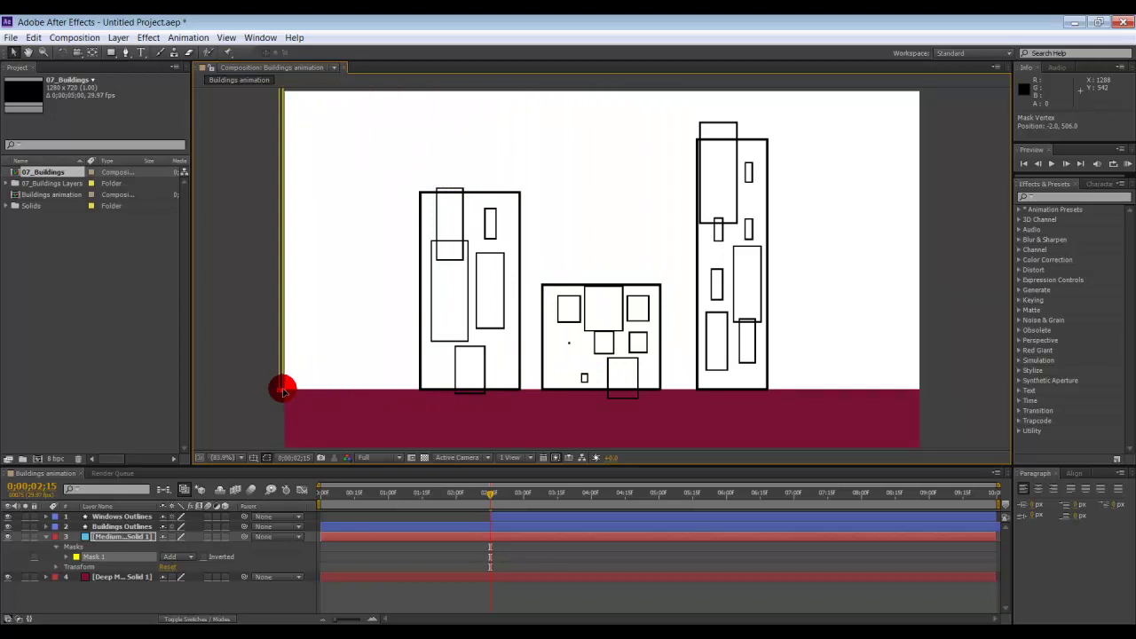
# - Set a Mask Path keyframe for the blue solid's mask at 0;00;02;15, and move the current time to 0;00;03;01
pyautogui.click(125, 505)
pyautogui.click(73, 559)
pyautogui.click(66, 557)
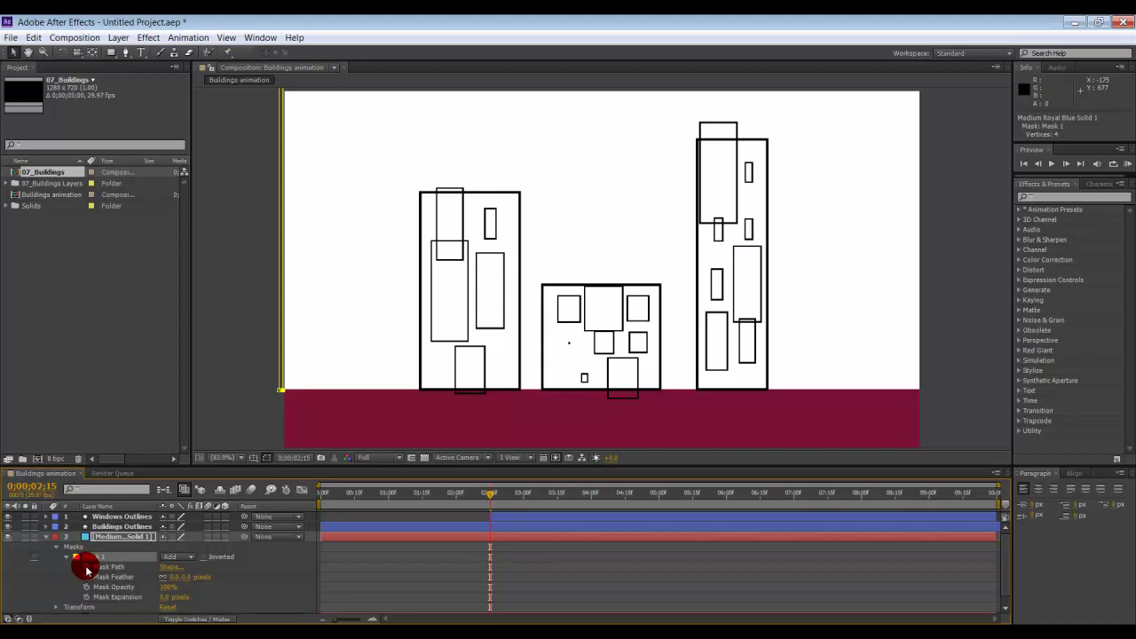
pyautogui.click(87, 566)
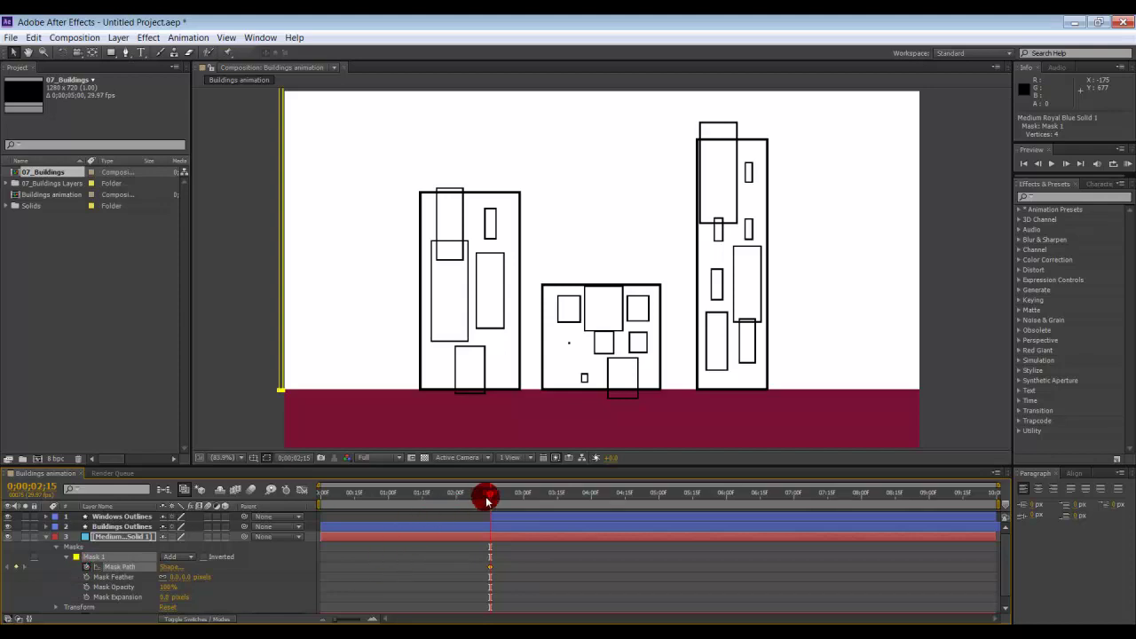
pyautogui.moveTo(490, 497); pyautogui.dragTo(527, 513)
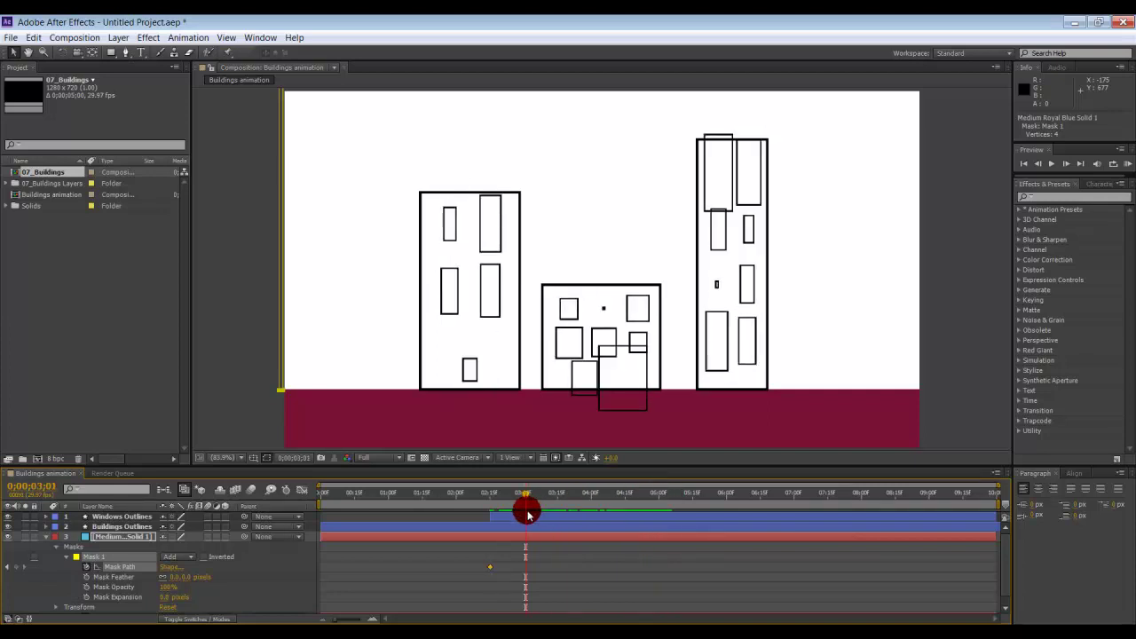
# - Undo the blue solid's mask keyframe and set its Mask Path keyframe again at 0;00;02;15
pyautogui.press('End')
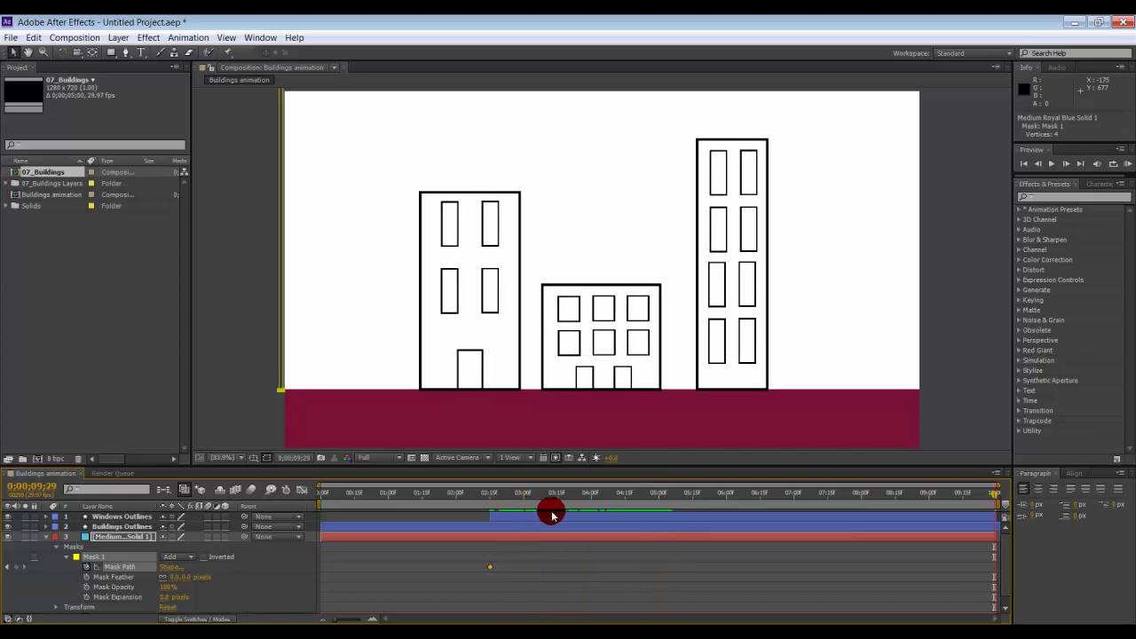
pyautogui.hotkey('ctrl', 'z')
pyautogui.moveTo(994, 494); pyautogui.dragTo(497, 495)
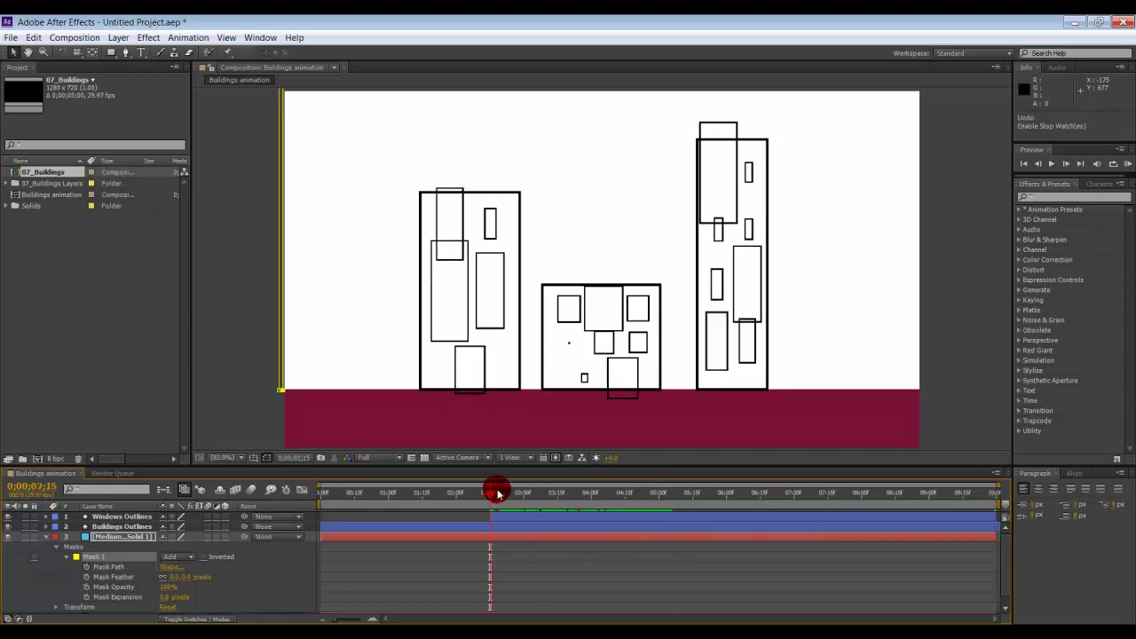
pyautogui.click(86, 566)
# - At 0;00;05;01, extend the blue solid's mask from the left edge past the right edge to reveal the whole sky, and preview the animation
pyautogui.moveTo(469, 498); pyautogui.dragTo(658, 501)
pyautogui.click(154, 535)
pyautogui.moveTo(319, 360); pyautogui.dragTo(924, 349)
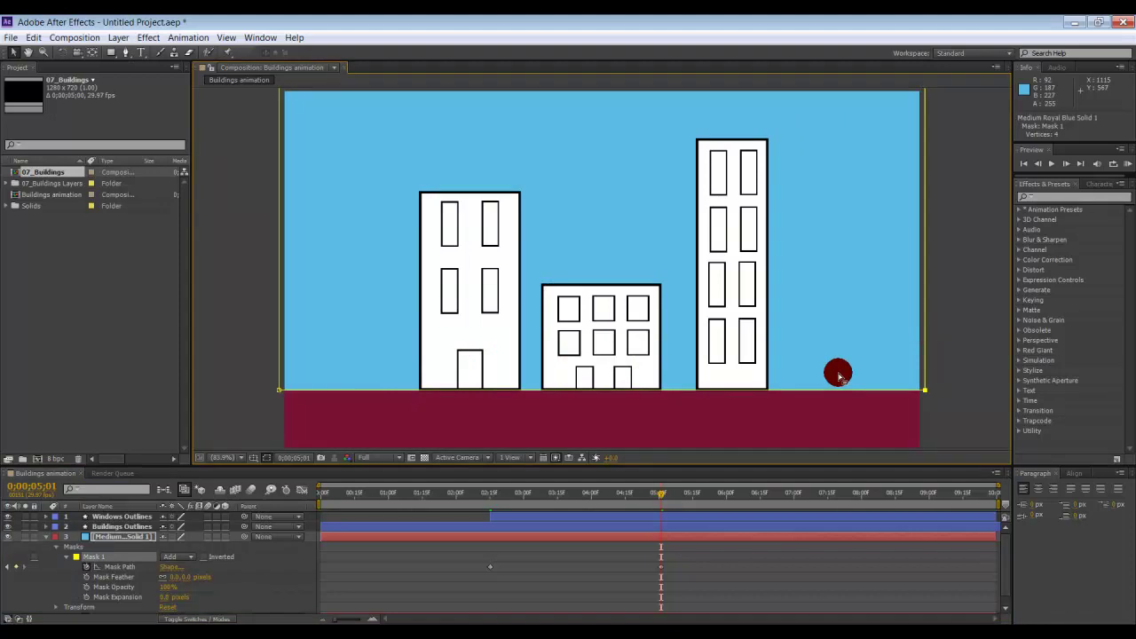
pyautogui.moveTo(659, 492); pyautogui.dragTo(494, 494)
pyautogui.press('KP_0')
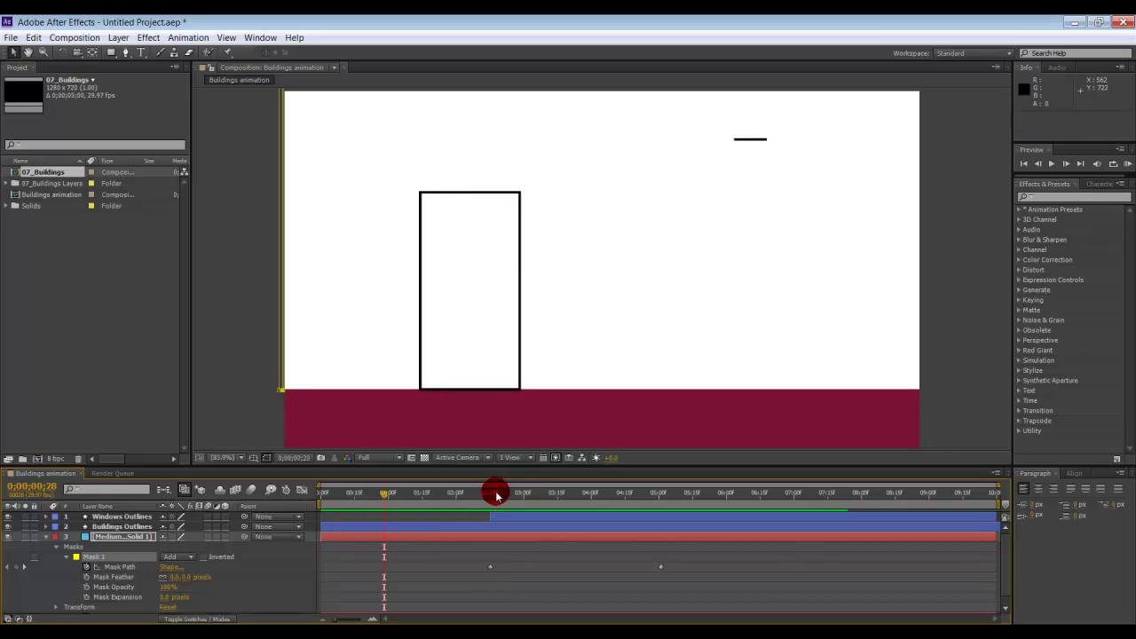
# - Return to 0;00;02;15, collapse the blue solid layer, and add a rectangular mask covering the whole deep magenta solid layer
pyautogui.moveTo(404, 497); pyautogui.dragTo(489, 504)
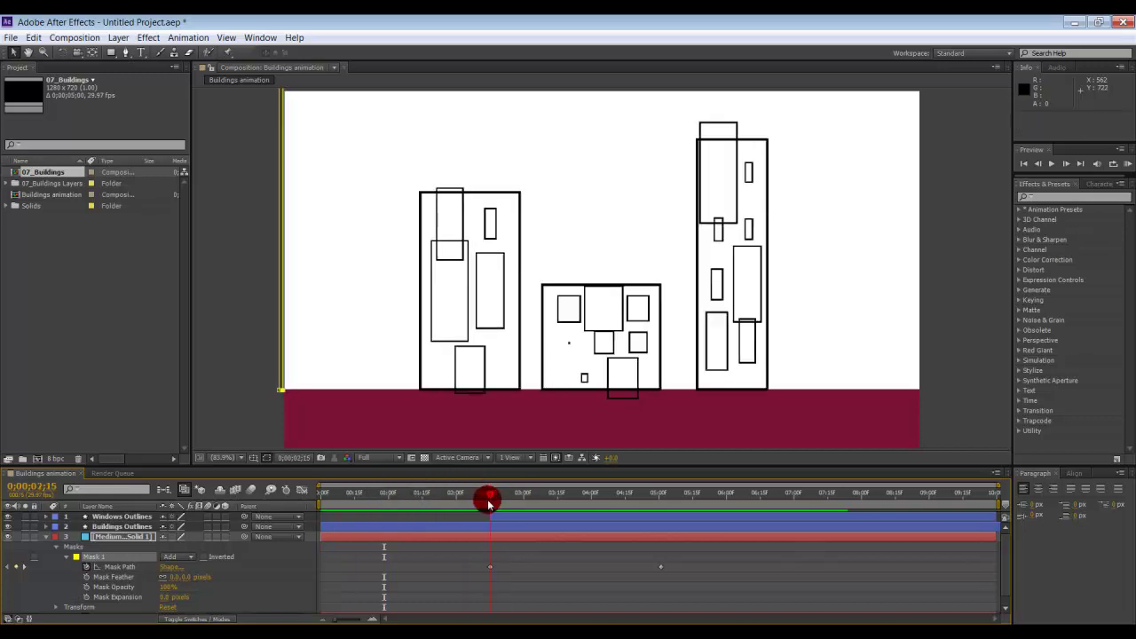
pyautogui.click(46, 536)
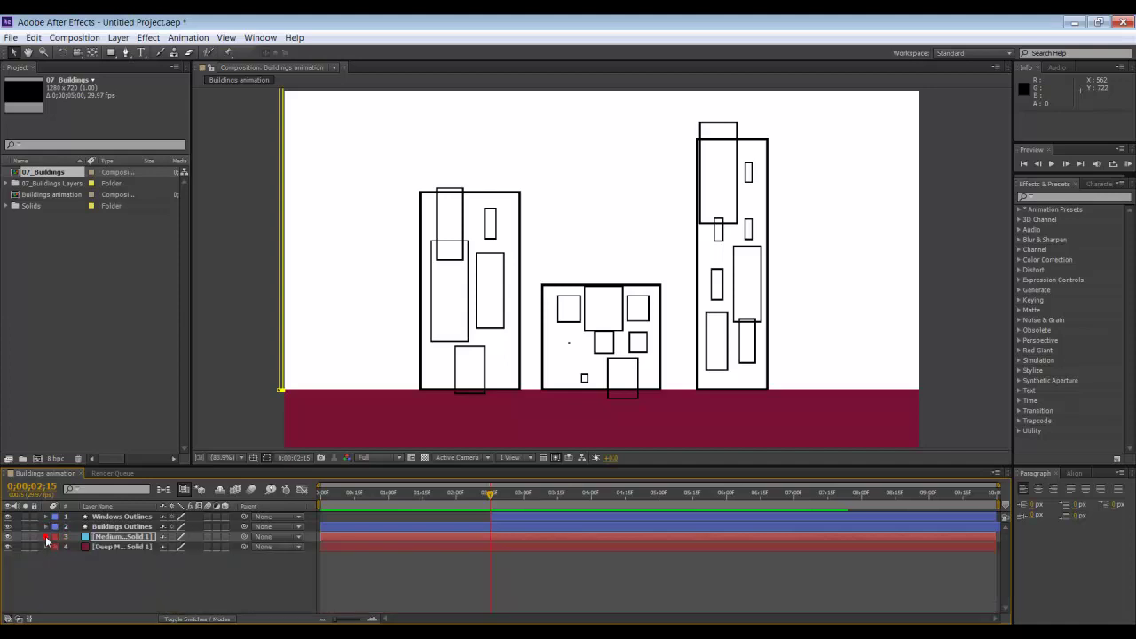
pyautogui.click(109, 548)
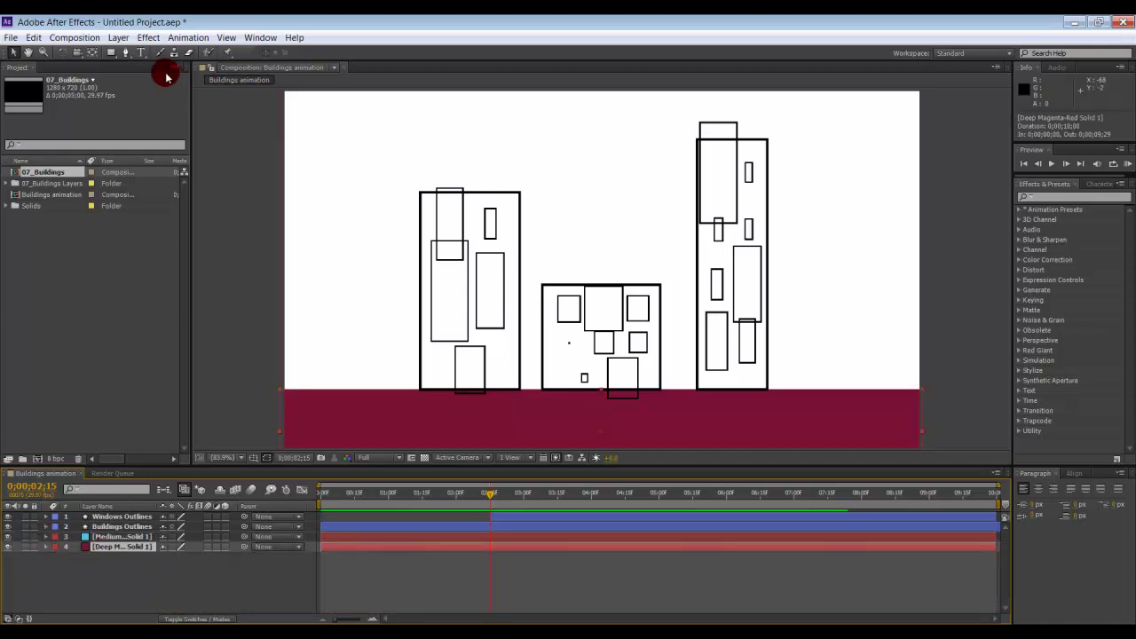
pyautogui.click(113, 53)
pyautogui.doubleClick(112, 53)
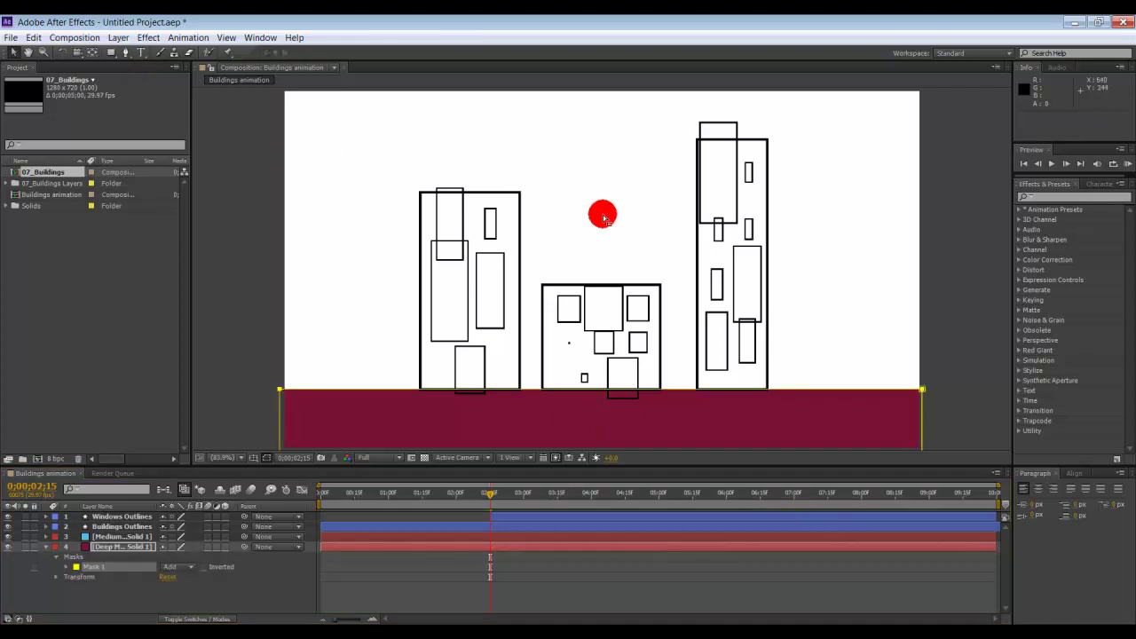
# - Reveal the magenta solid's mask properties and move the mask's right-hand vertices to its left edge, hiding the ground
pyautogui.click(66, 566)
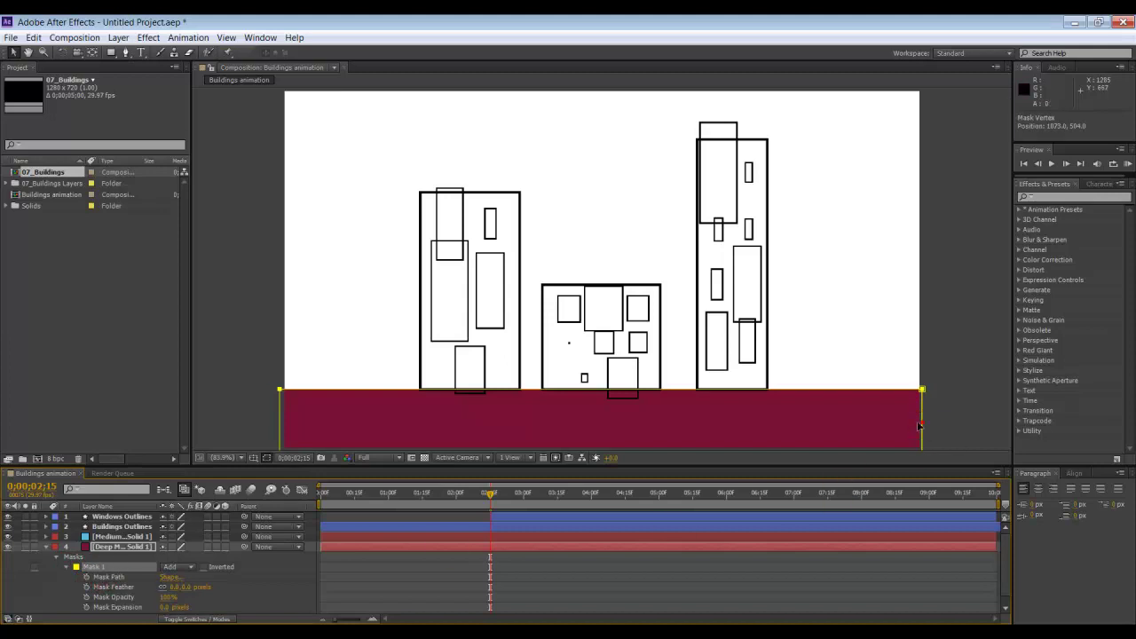
pyautogui.moveTo(923, 427); pyautogui.dragTo(903, 423)
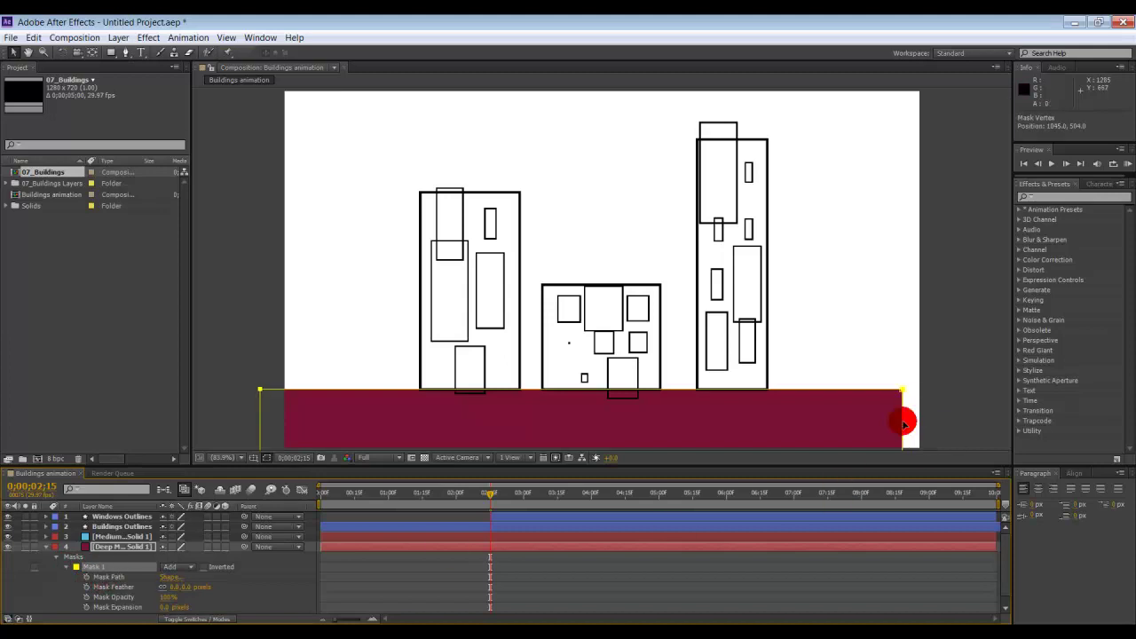
pyautogui.click(142, 554)
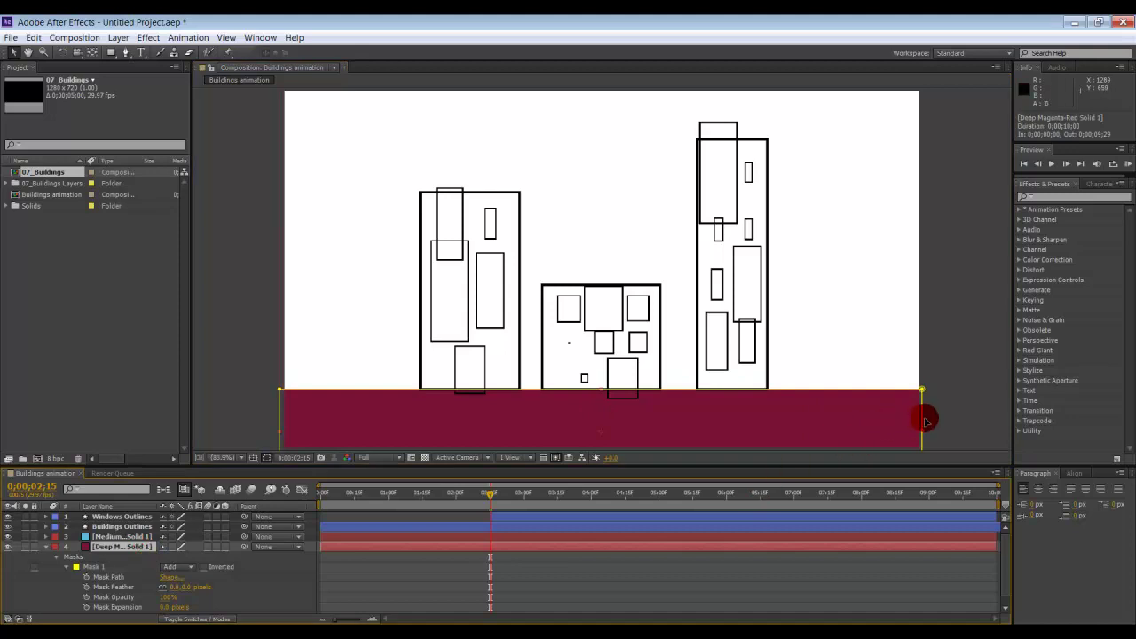
pyautogui.moveTo(923, 422); pyautogui.dragTo(282, 408)
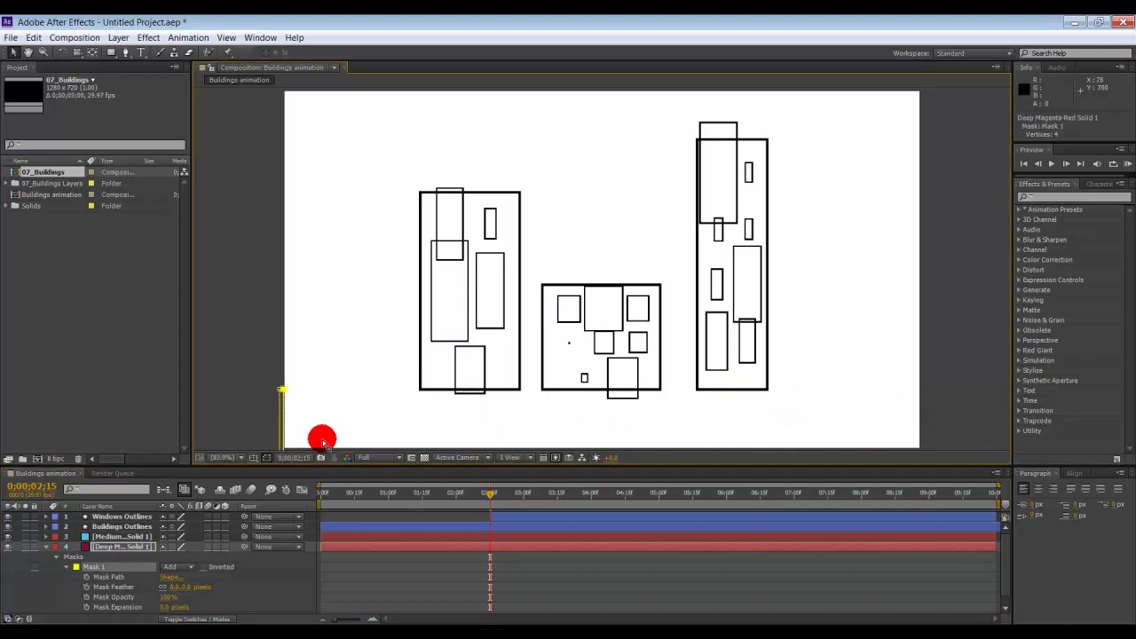
# - Try extending the magenta solid's mask to the right edge at 0;00;05;01, and preview the animation
pyautogui.moveTo(489, 500); pyautogui.dragTo(619, 511)
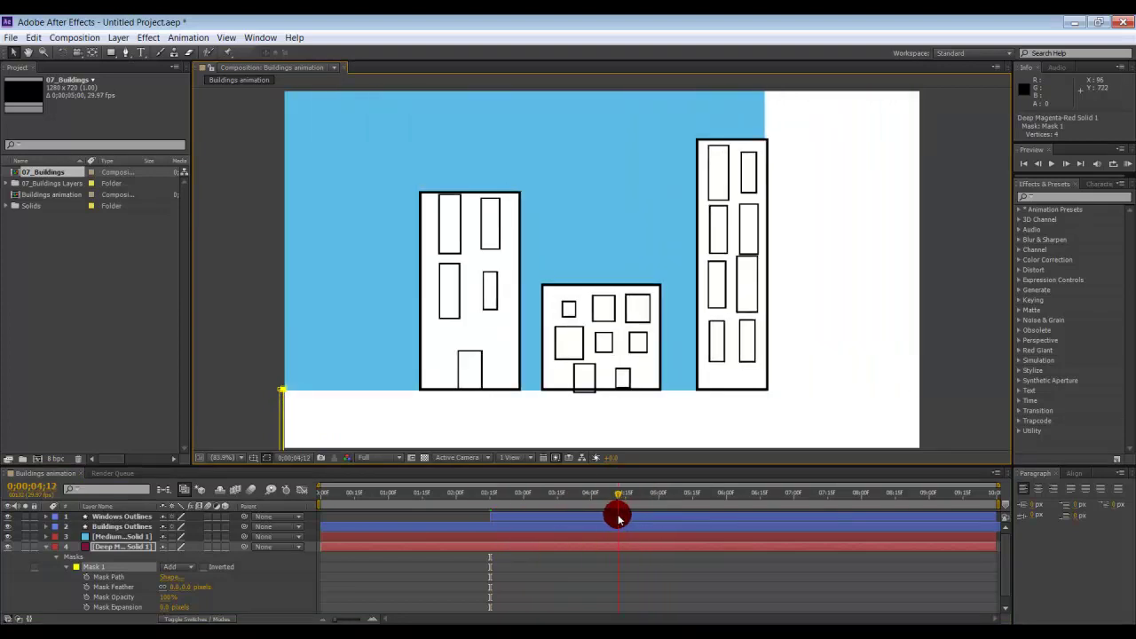
pyautogui.click(49, 537)
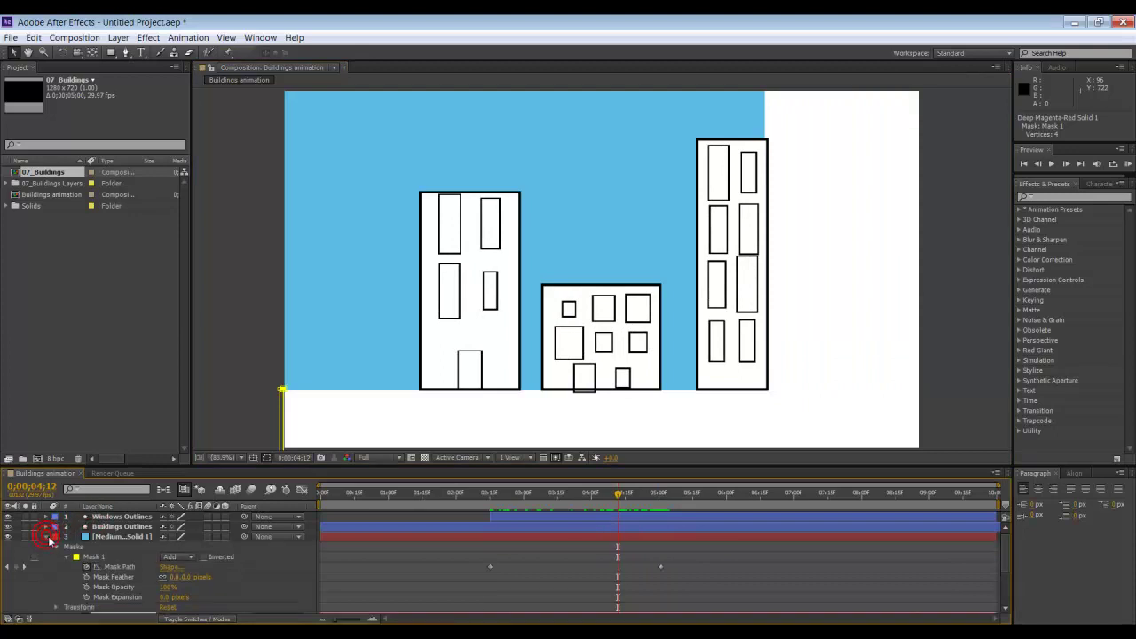
pyautogui.moveTo(618, 499); pyautogui.dragTo(661, 501)
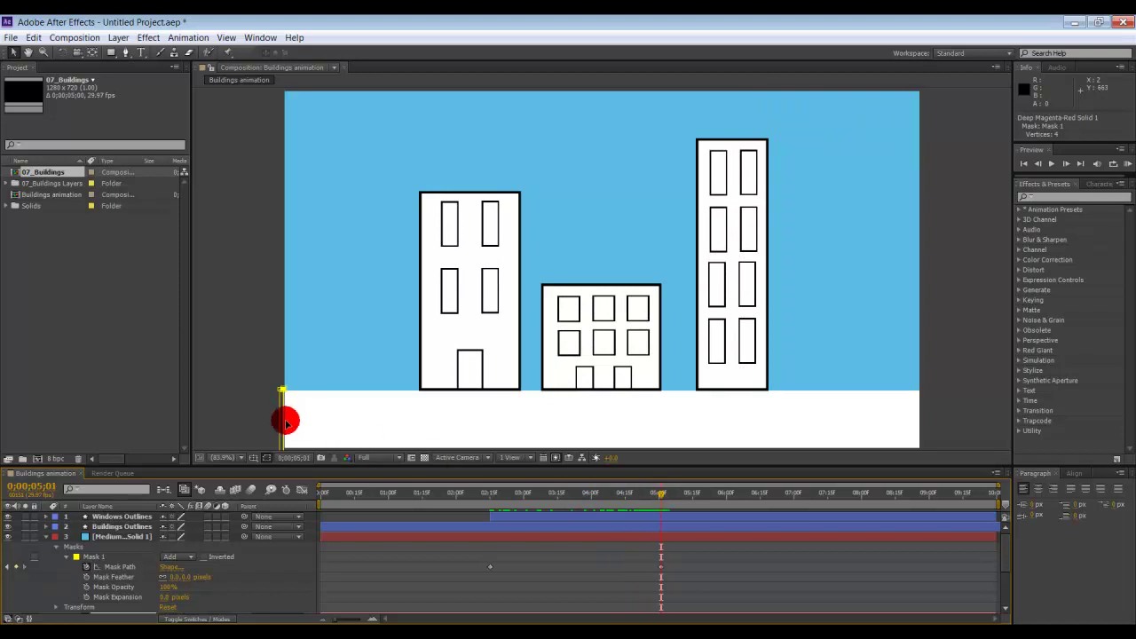
pyautogui.moveTo(284, 425); pyautogui.dragTo(922, 443)
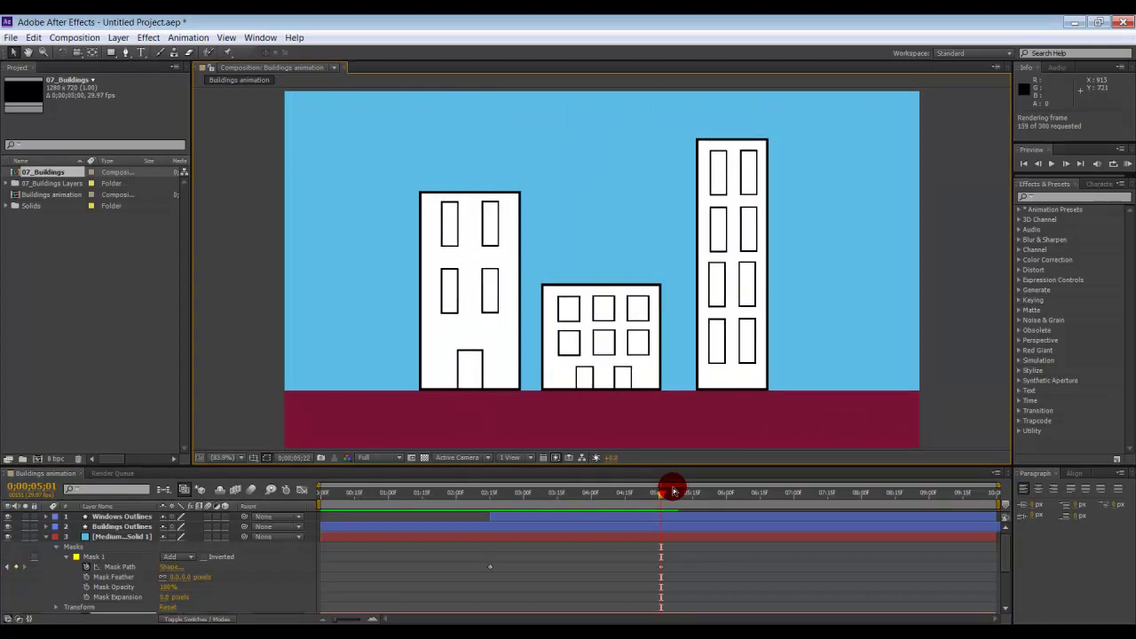
pyautogui.press('space')
pyautogui.press('space')
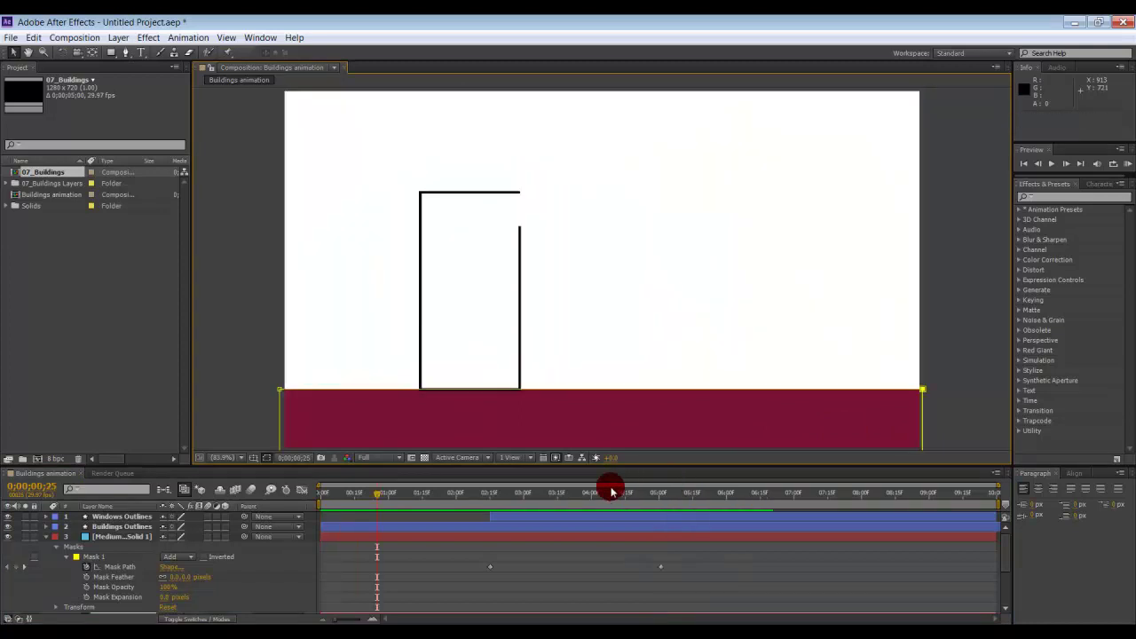
# - Undo the magenta mask's extension and set its Mask Path keyframe at 0;00;02;15 with the ground hidden
pyautogui.scroll(-1, 570, 514)
pyautogui.scroll(-3, 568, 519)
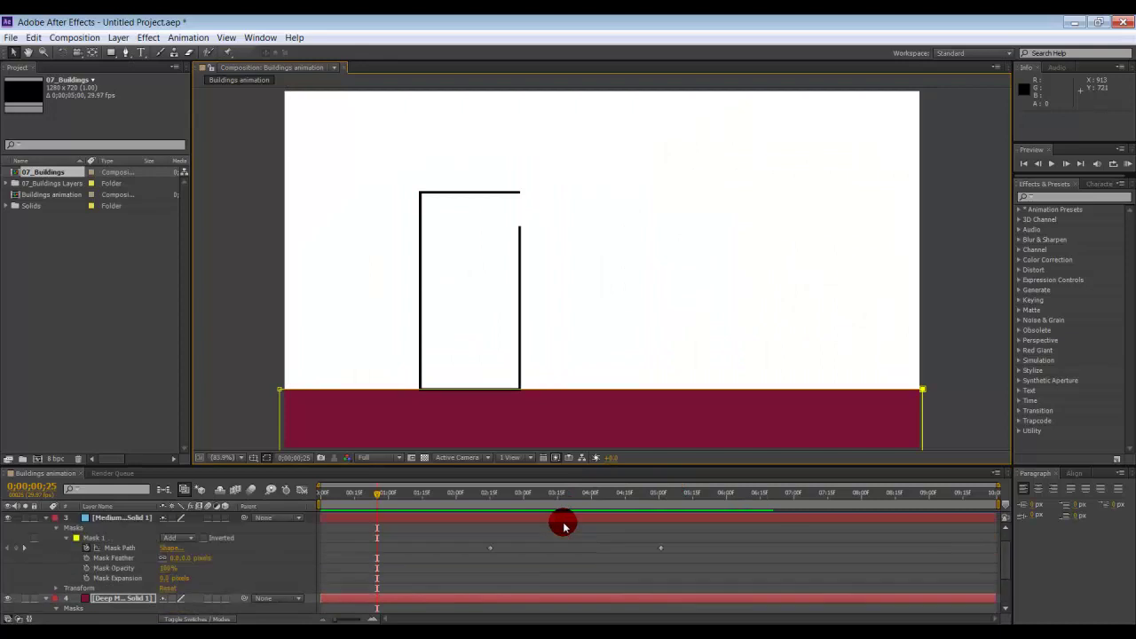
pyautogui.scroll(3, 563, 527)
pyautogui.scroll(-1, 532, 530)
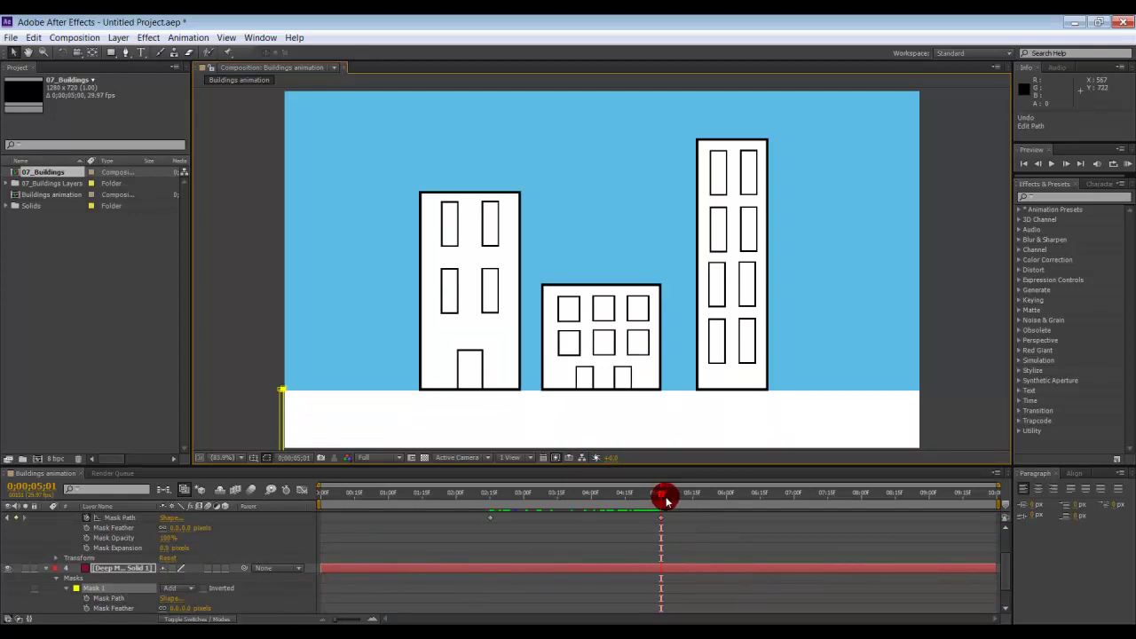
pyautogui.moveTo(661, 497); pyautogui.dragTo(490, 495)
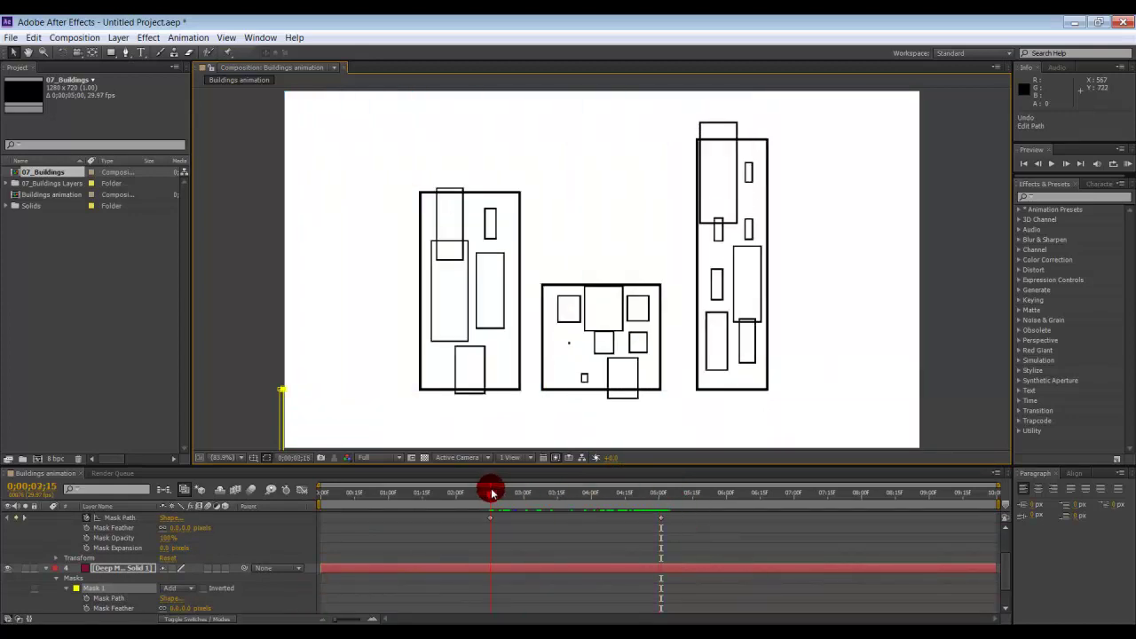
pyautogui.click(87, 599)
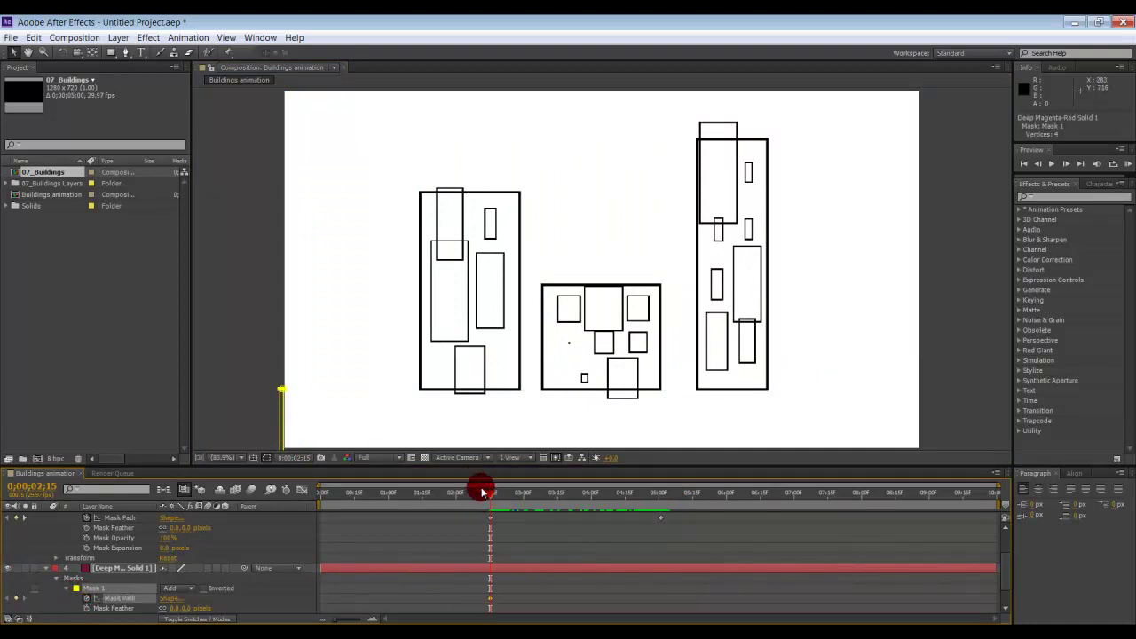
# - At 0;00;05;01, extend the magenta solid's mask to the right edge of the composition to reveal the whole ground
pyautogui.moveTo(491, 497); pyautogui.dragTo(659, 494)
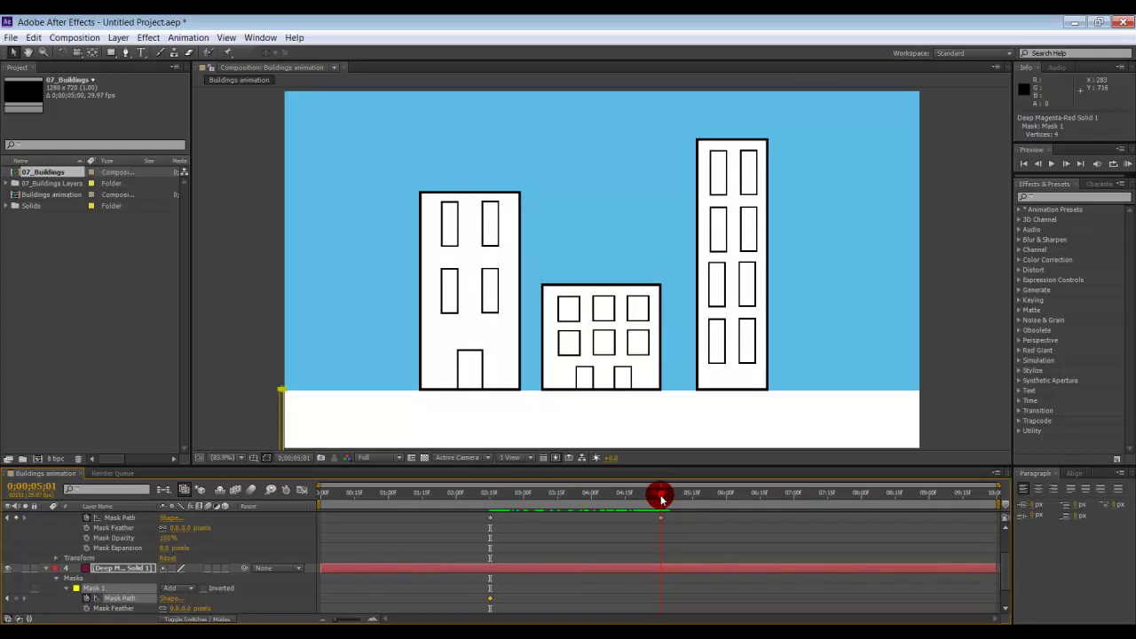
pyautogui.click(140, 568)
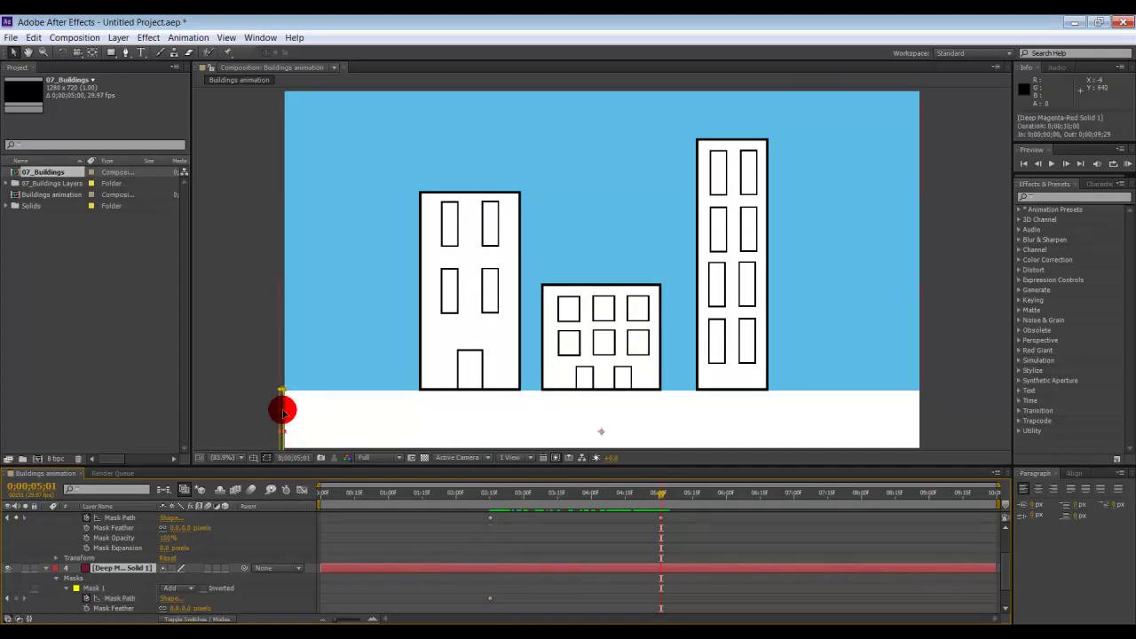
pyautogui.moveTo(284, 412); pyautogui.dragTo(919, 412)
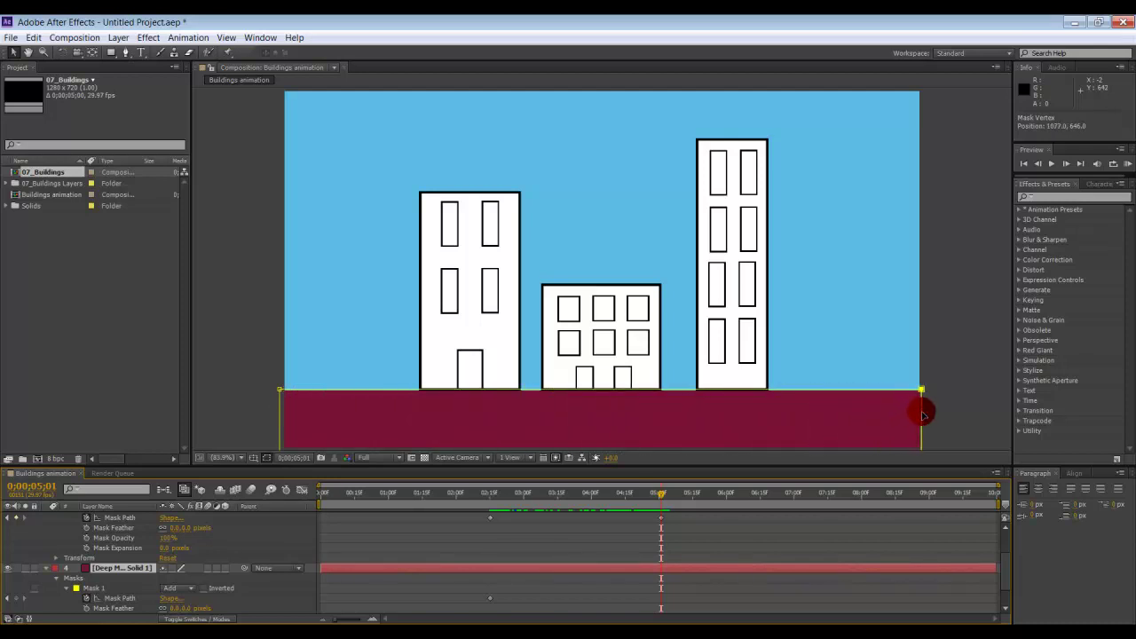
# - Shorten the work area to end shortly after the 0;00;05;01 mask keyframes, and preview the animation
pyautogui.moveTo(660, 492); pyautogui.dragTo(650, 494)
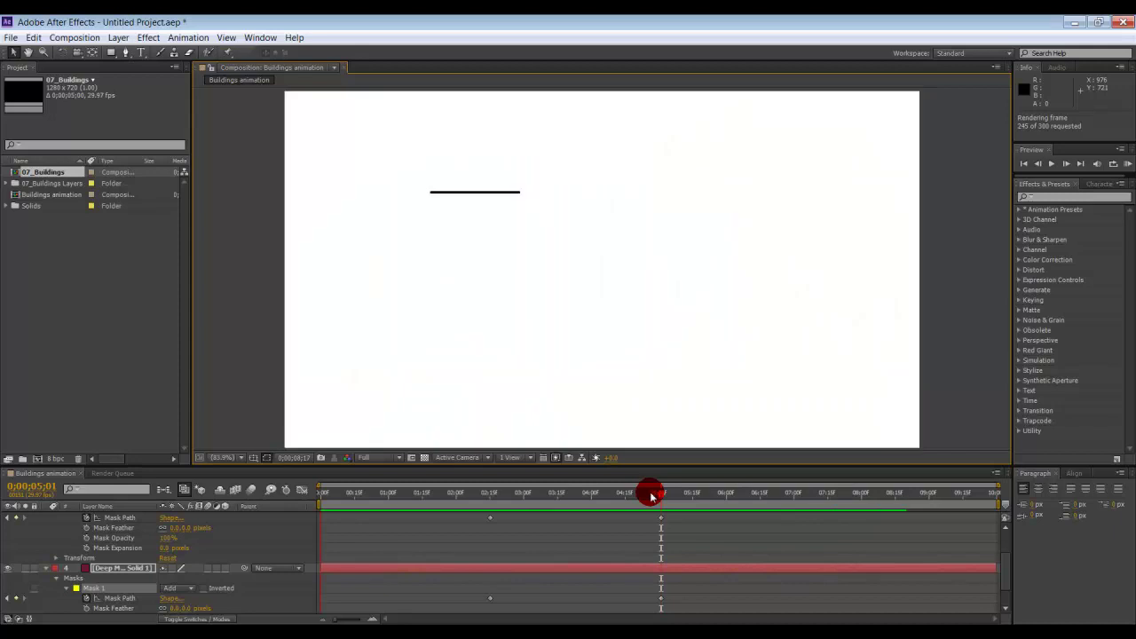
pyautogui.moveTo(999, 504); pyautogui.dragTo(685, 513)
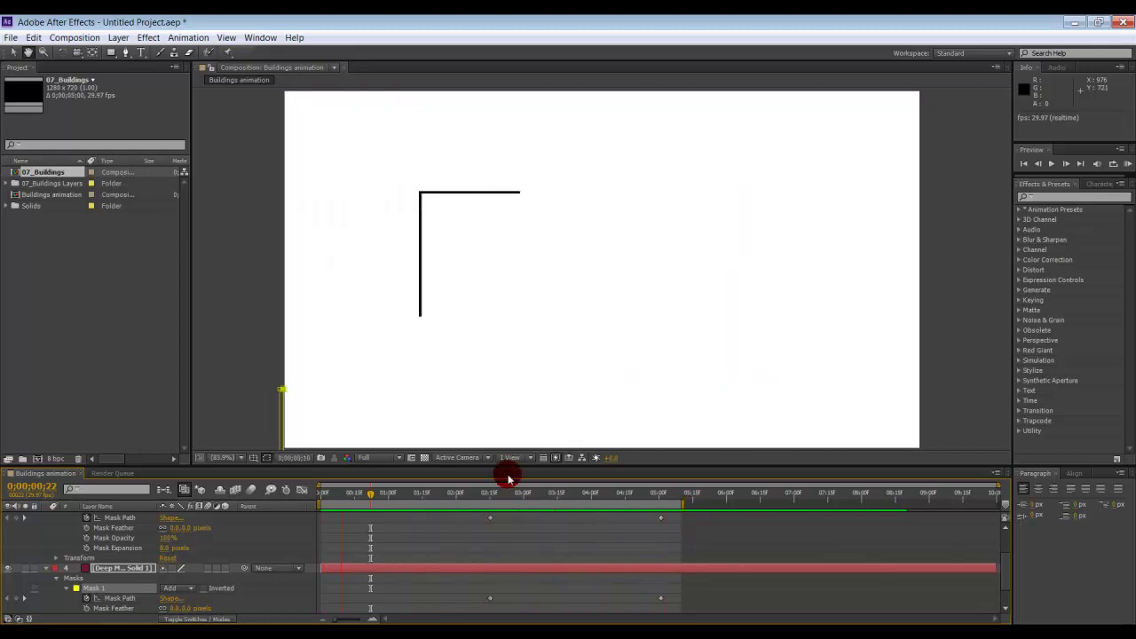
pyautogui.click(248, 318)
# - Collapse the blue and magenta solid layers in the timeline
pyautogui.click(135, 519)
pyautogui.scroll(3, 124, 536)
pyautogui.click(47, 538)
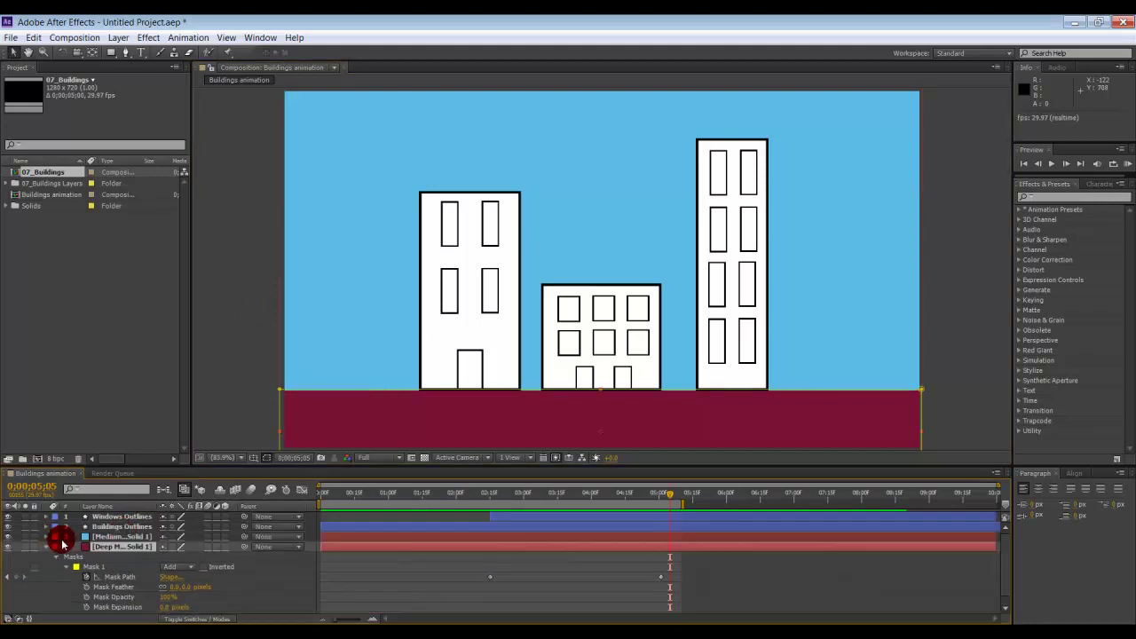
pyautogui.click(46, 547)
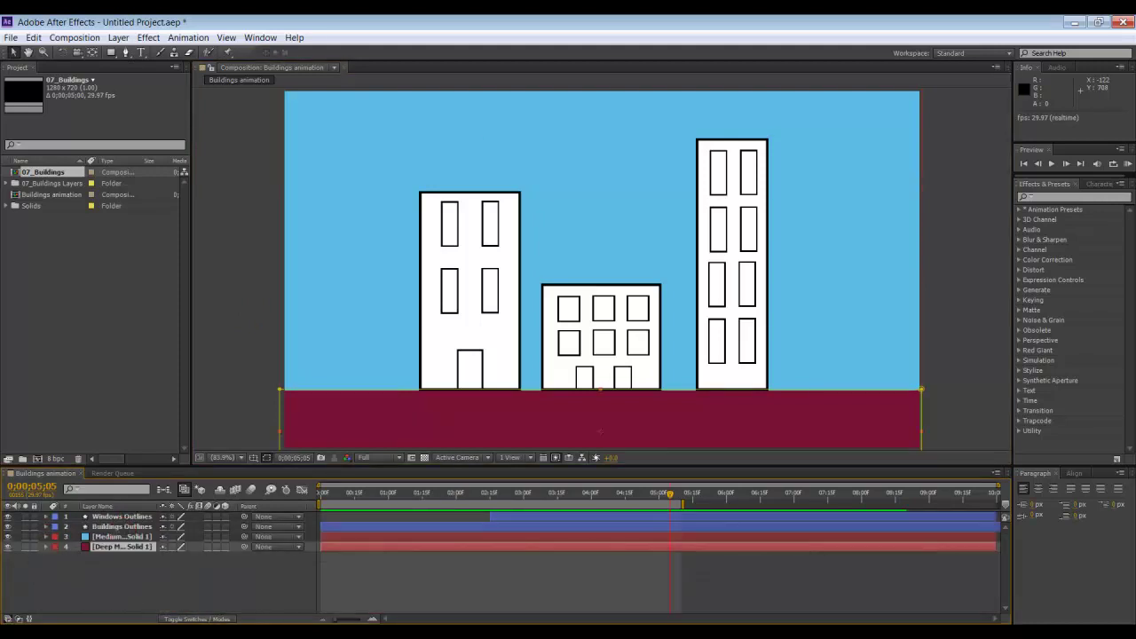
# - Switch to the video player to examine the finished reference animation's sky and cloud, and close the player
pyautogui.hotkey('alt', 'Tab')
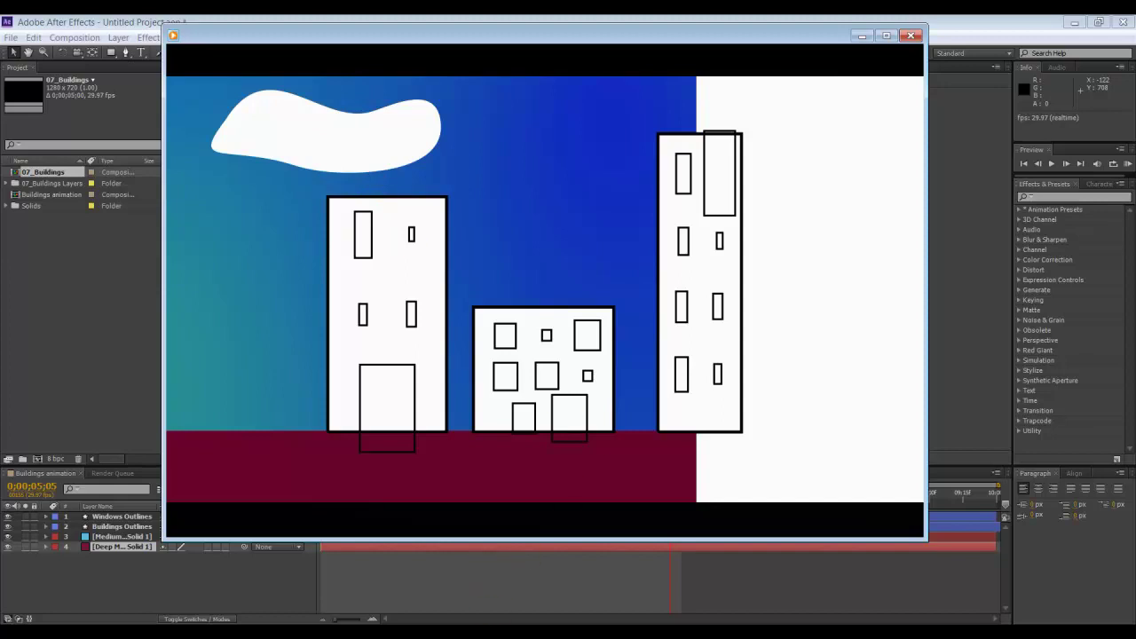
pyautogui.hotkey('alt', 'F4')
pyautogui.click(230, 260)
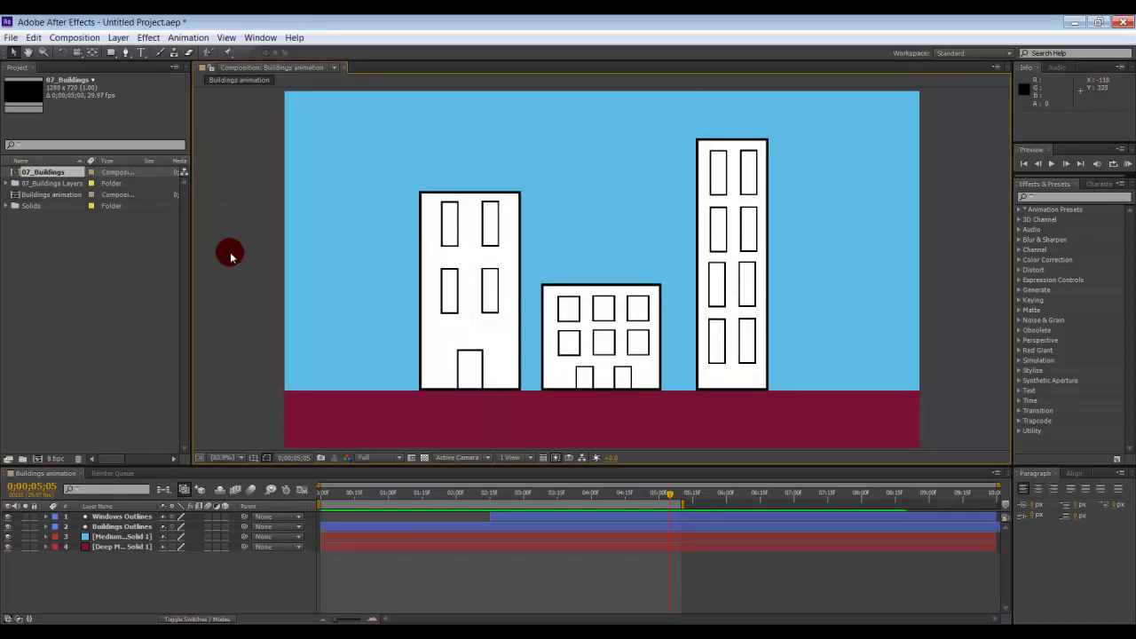
pyautogui.press('/')
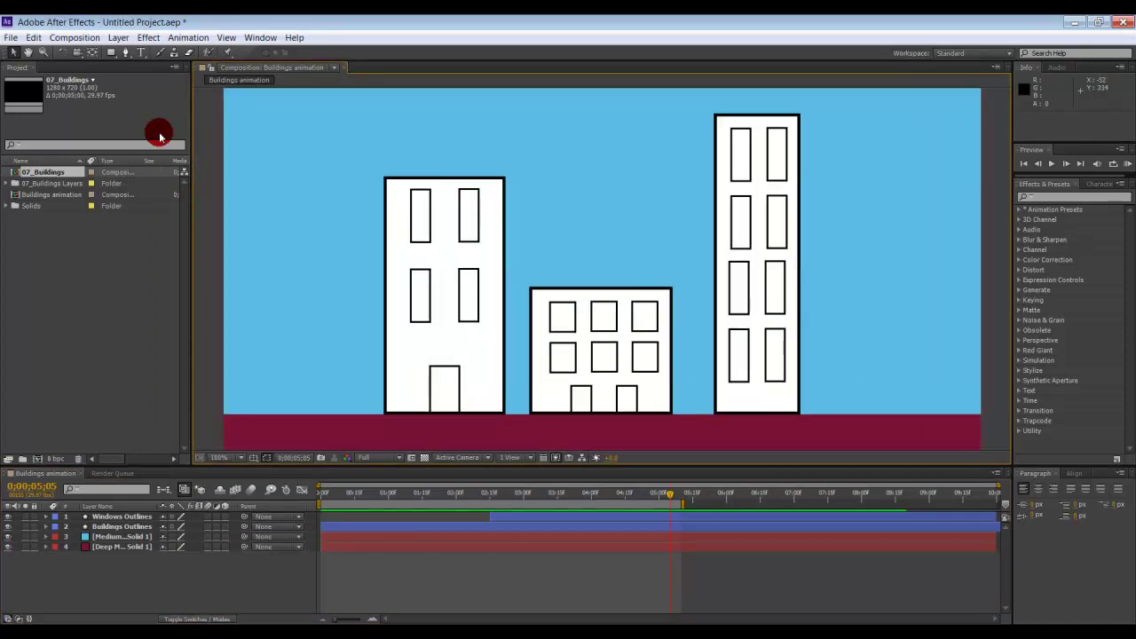
pyautogui.press(',')
pyautogui.press(',')
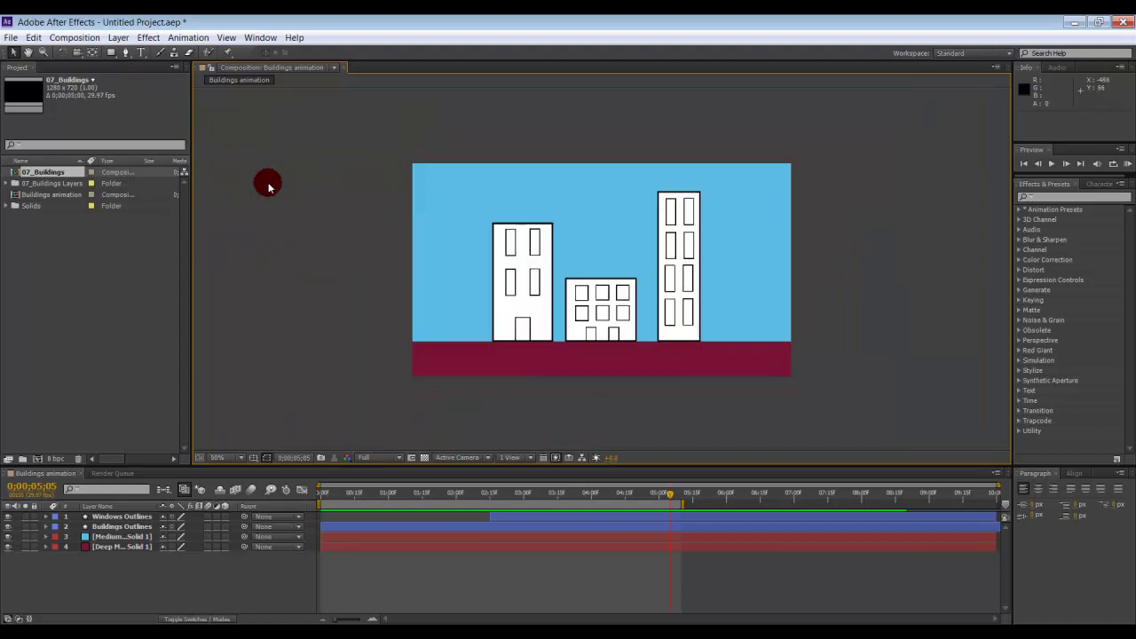
pyautogui.click(240, 458)
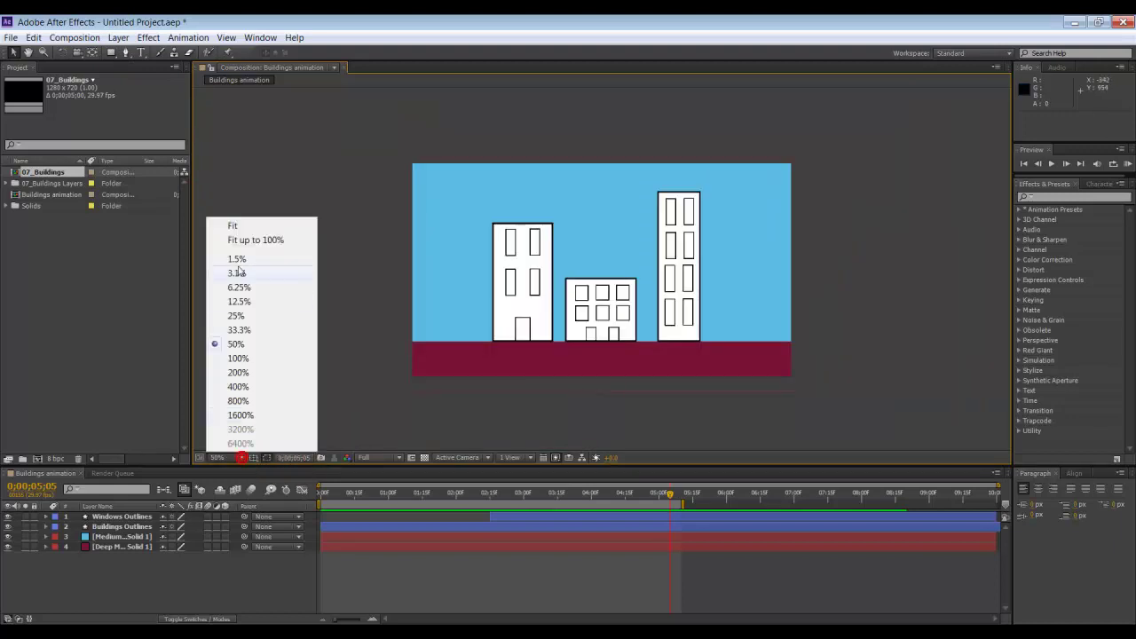
pyautogui.click(242, 238)
# - At 0;00;02;15, draw a closed, curved cloud shape above the tall building nearest the start of the sky using the Pen tool
pyautogui.click(119, 53)
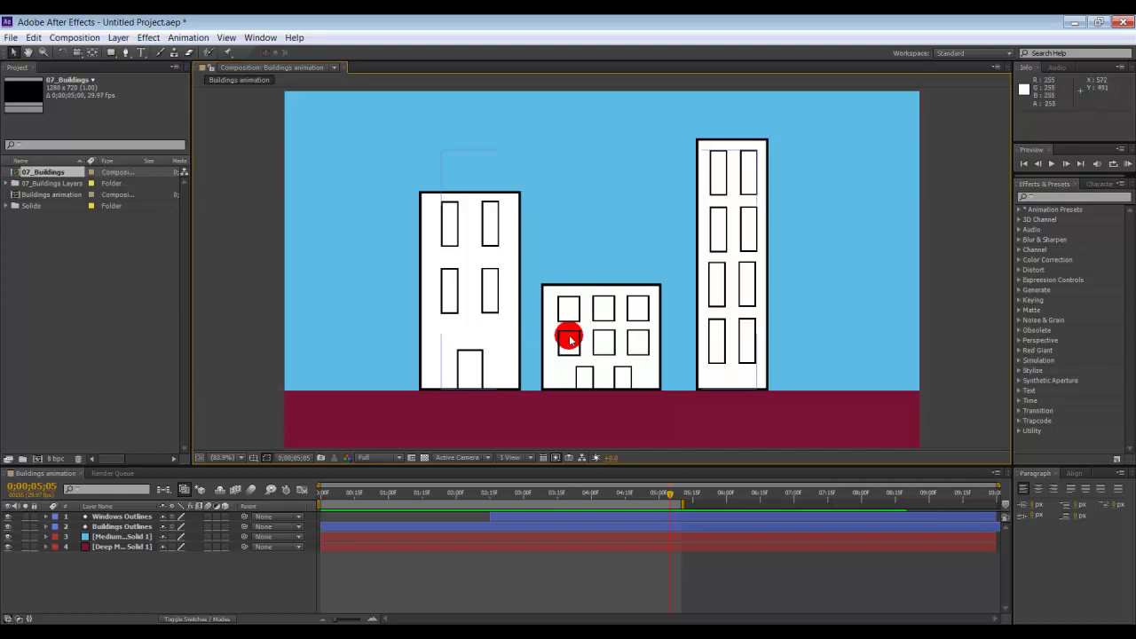
pyautogui.moveTo(666, 493); pyautogui.dragTo(489, 505)
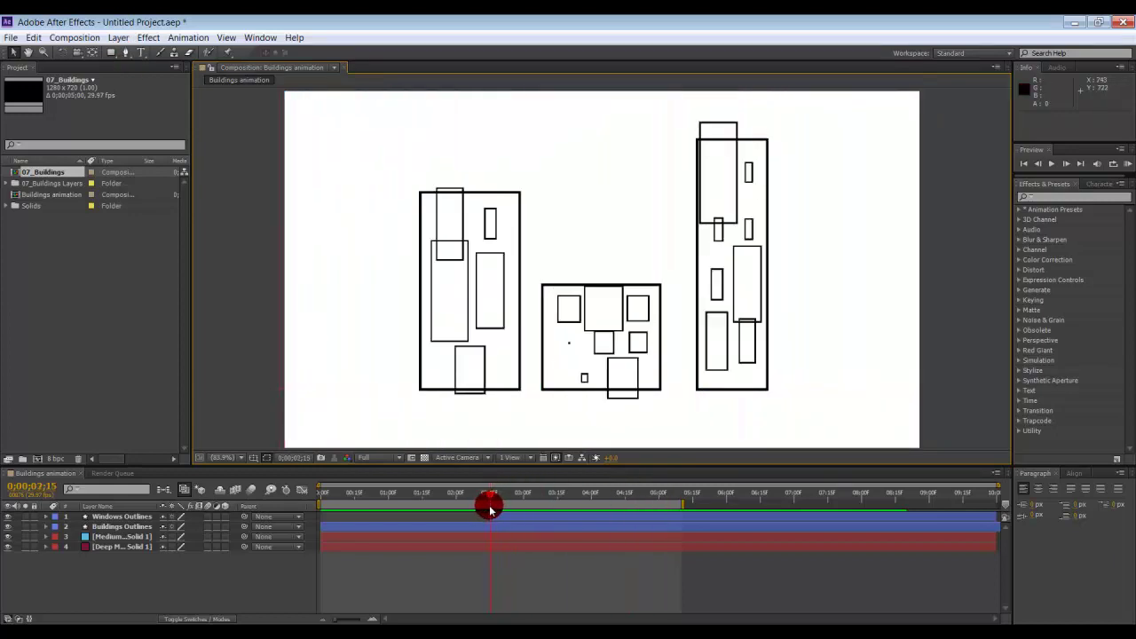
pyautogui.click(126, 54)
pyautogui.moveTo(330, 119); pyautogui.dragTo(444, 127)
pyautogui.moveTo(493, 146); pyautogui.dragTo(471, 159)
pyautogui.moveTo(445, 170); pyautogui.dragTo(403, 168)
pyautogui.moveTo(372, 157); pyautogui.dragTo(309, 152)
pyautogui.moveTo(307, 145); pyautogui.dragTo(330, 123)
pyautogui.moveTo(330, 116); pyautogui.dragTo(386, 122)
pyautogui.click(74, 404)
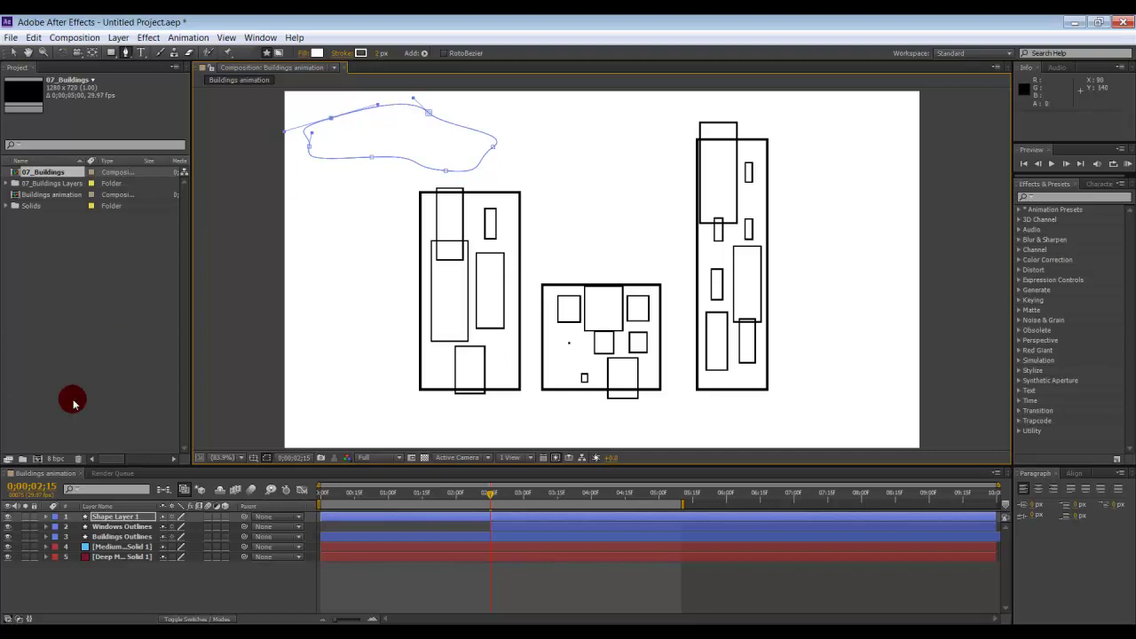
# - Expand the cloud shape layer's Path 1 and set a Path keyframe at 0;00;02;15
pyautogui.click(44, 520)
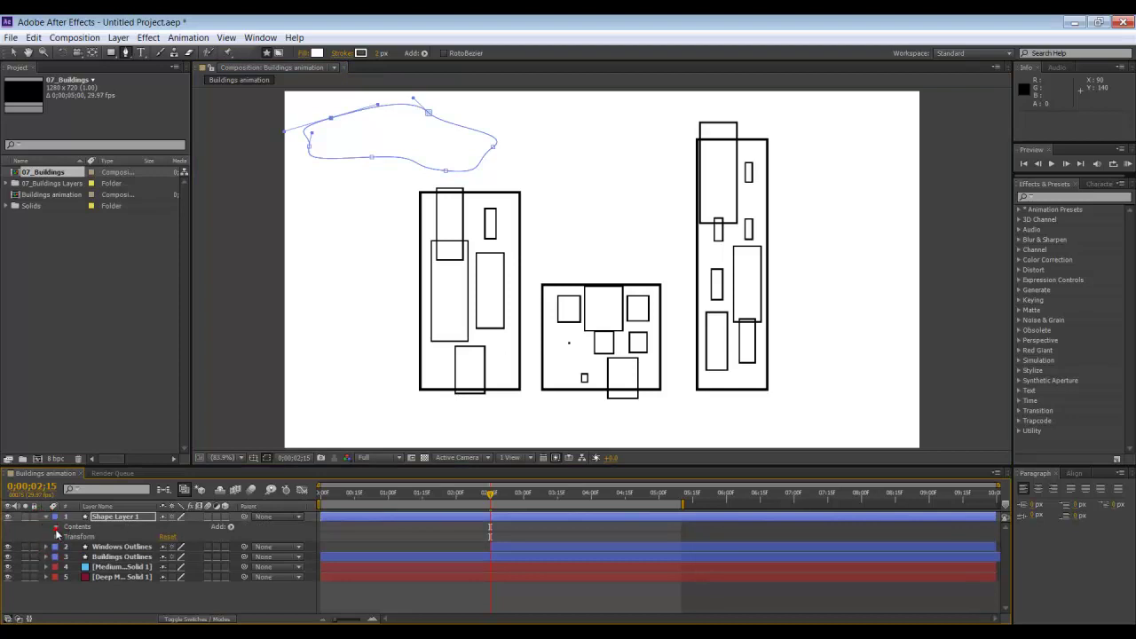
pyautogui.click(56, 528)
pyautogui.click(65, 538)
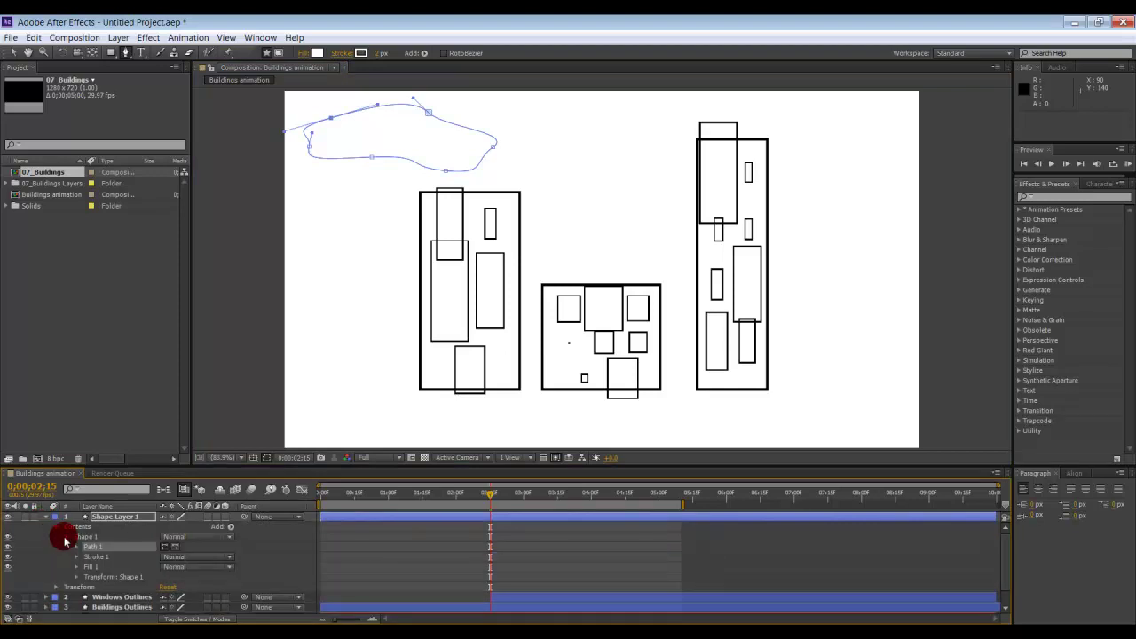
pyautogui.click(77, 547)
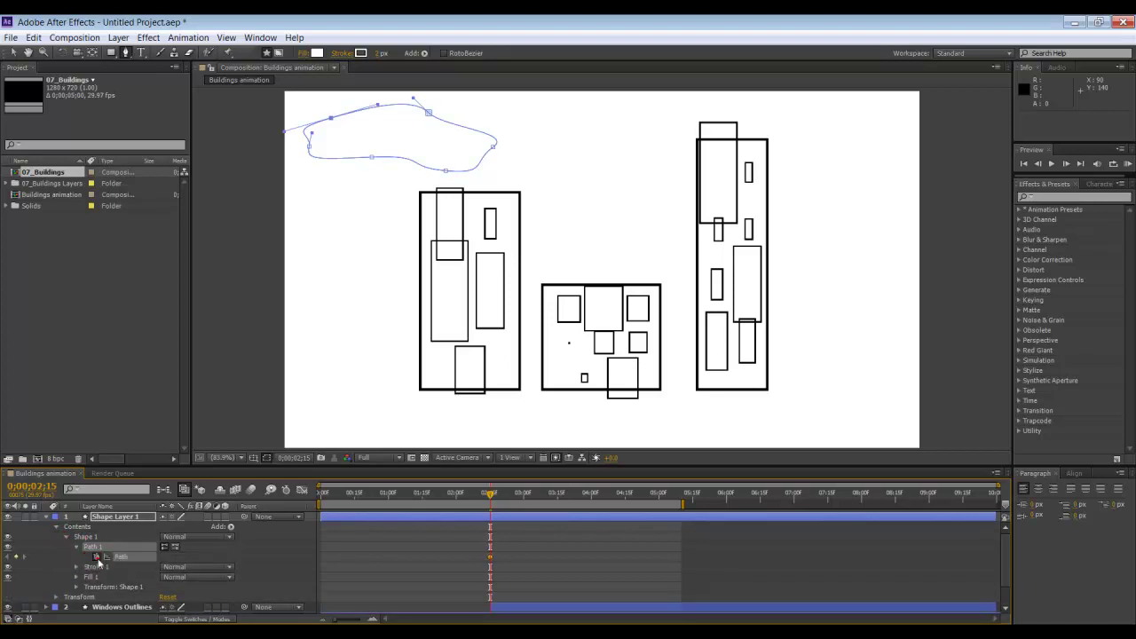
# - At 0;00;05;03, reshape the cloud's path into a wavier outline by moving its points
pyautogui.moveTo(489, 498); pyautogui.dragTo(666, 517)
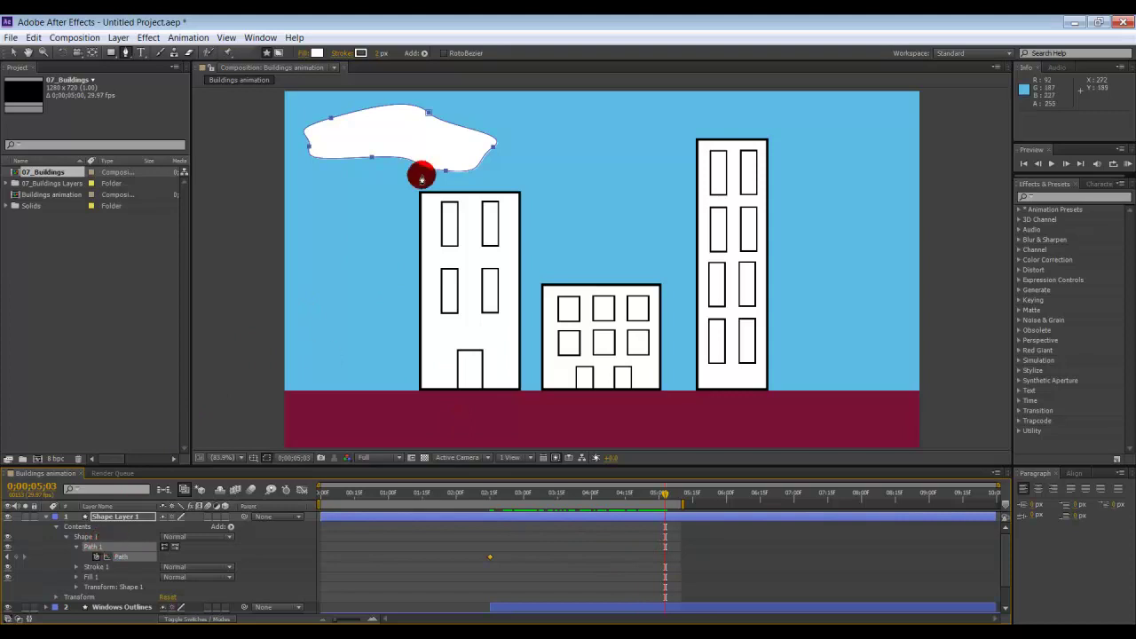
pyautogui.click(374, 159)
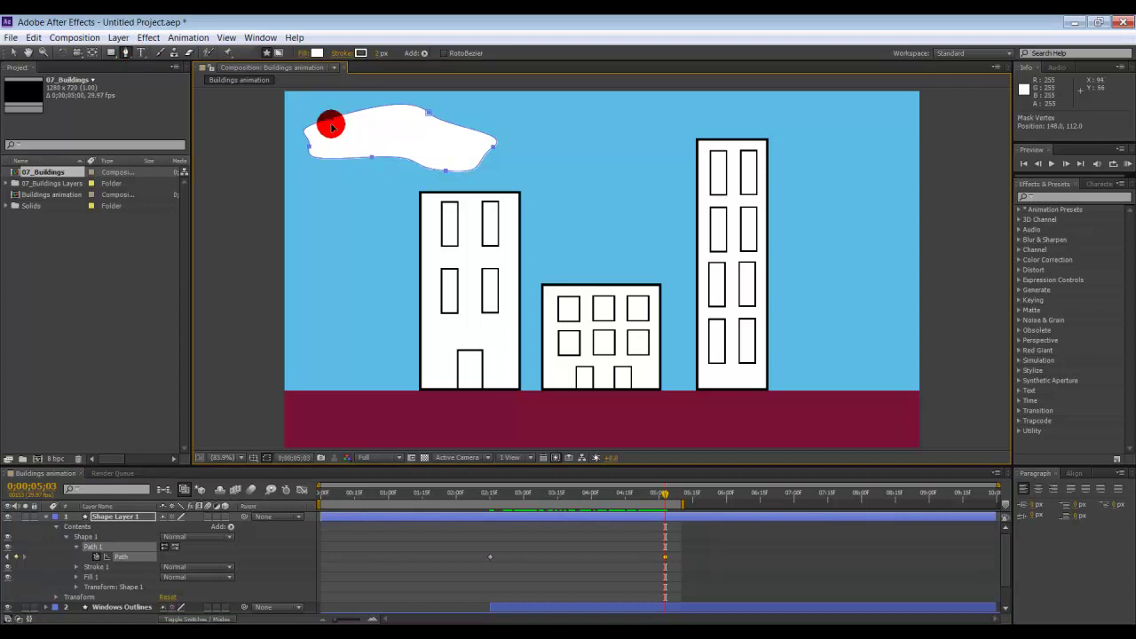
pyautogui.moveTo(332, 121); pyautogui.dragTo(332, 122)
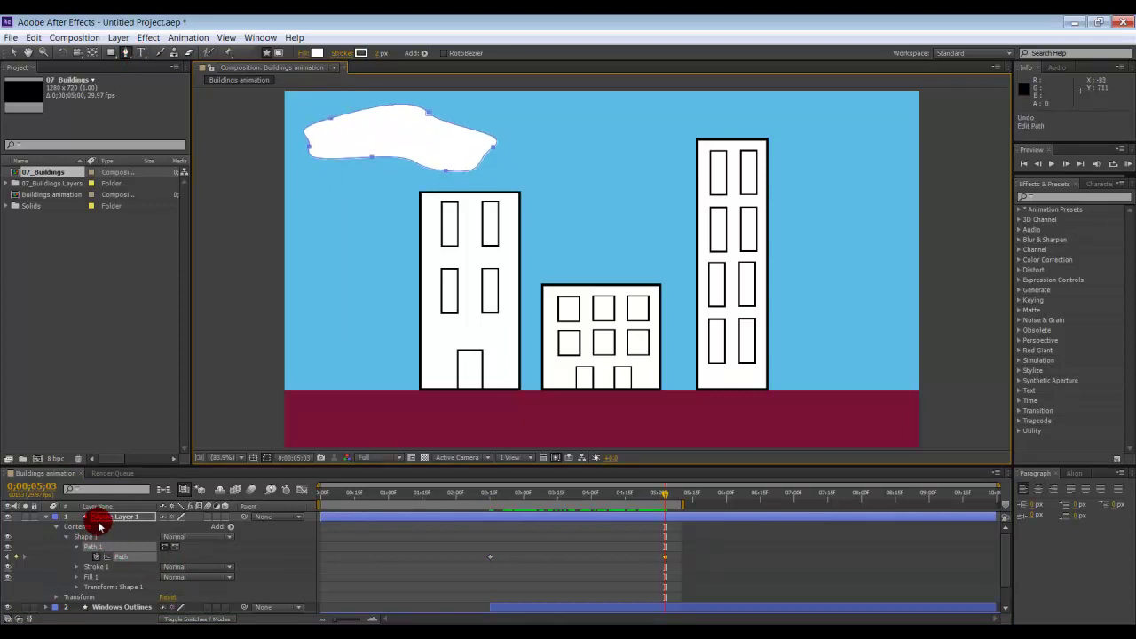
pyautogui.click(108, 519)
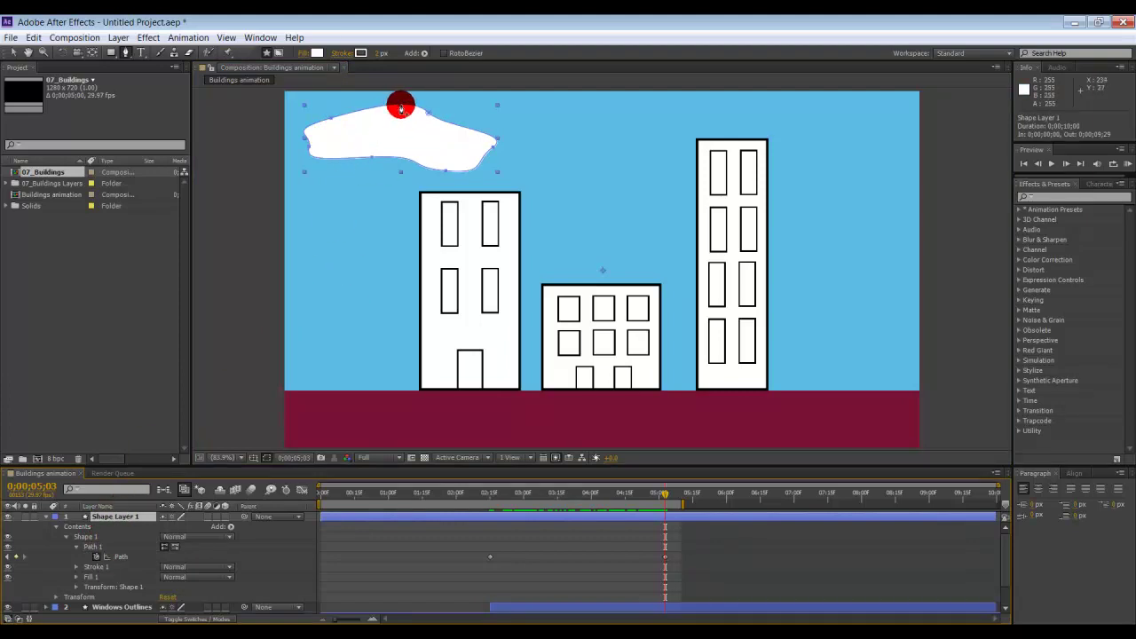
pyautogui.moveTo(428, 112)
pyautogui.mouseDown()
pyautogui.moveTo(431, 126)
pyautogui.moveTo(444, 114)
pyautogui.moveTo(424, 118)
pyautogui.moveTo(477, 107)
pyautogui.moveTo(509, 134)
pyautogui.moveTo(496, 130)
pyautogui.moveTo(447, 172)
pyautogui.moveTo(436, 139)
pyautogui.moveTo(367, 151)
pyautogui.moveTo(358, 177)
pyautogui.moveTo(313, 185)
pyautogui.moveTo(304, 178)
pyautogui.moveTo(322, 162)
pyautogui.moveTo(305, 127)
pyautogui.moveTo(357, 111)
pyautogui.moveTo(318, 134)
pyautogui.moveTo(311, 97)
pyautogui.moveTo(360, 120)
pyautogui.moveTo(344, 128)
pyautogui.mouseUp()
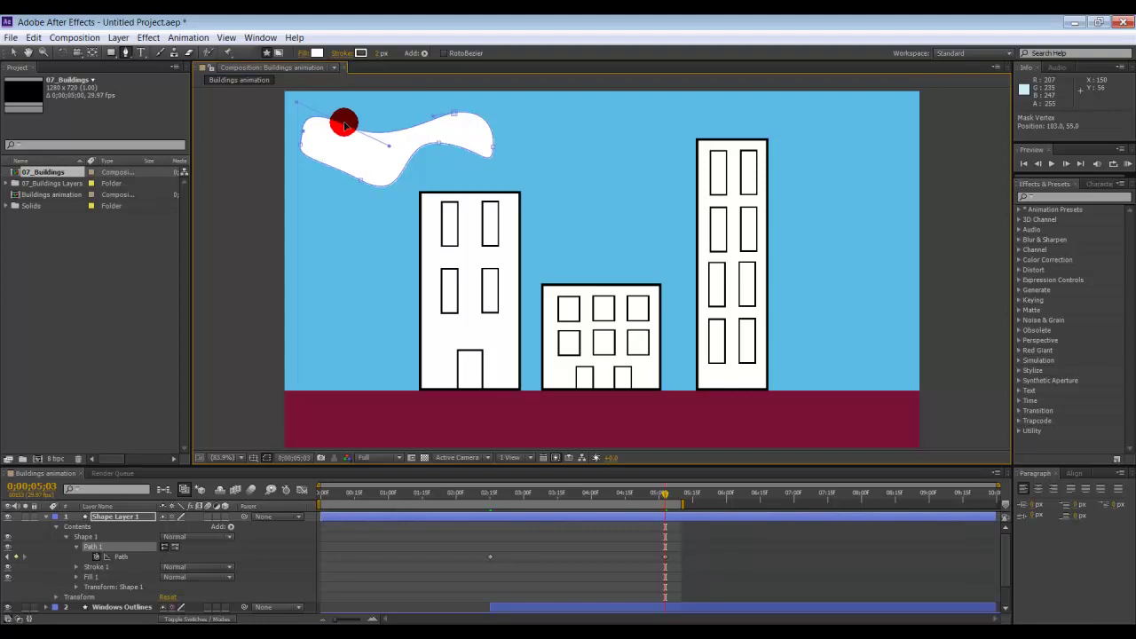
# - Extend the work area to end at 0;00;05;20 and preview the cloud's shape animation
pyautogui.click(665, 499)
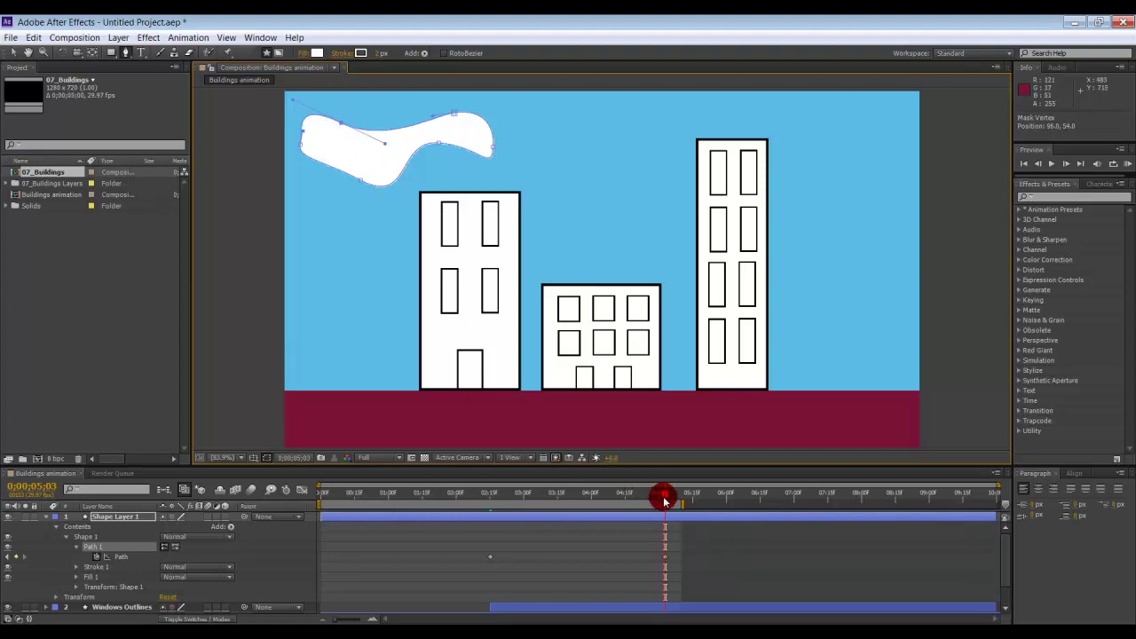
pyautogui.moveTo(664, 498); pyautogui.dragTo(572, 513)
pyautogui.moveTo(679, 503); pyautogui.dragTo(683, 504)
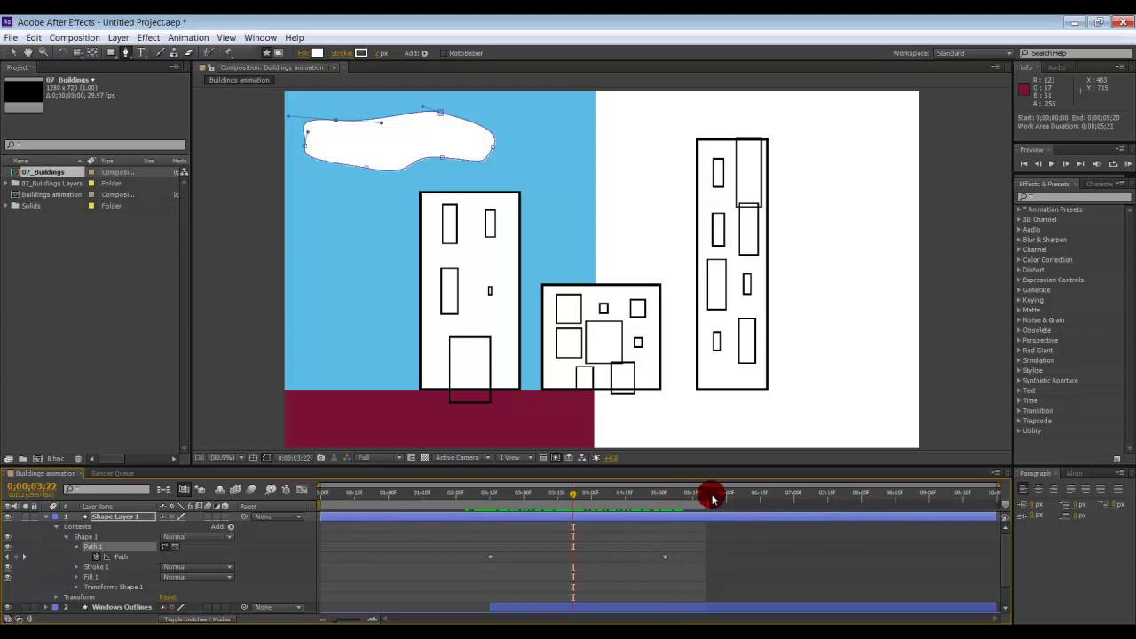
pyautogui.press('KP_0')
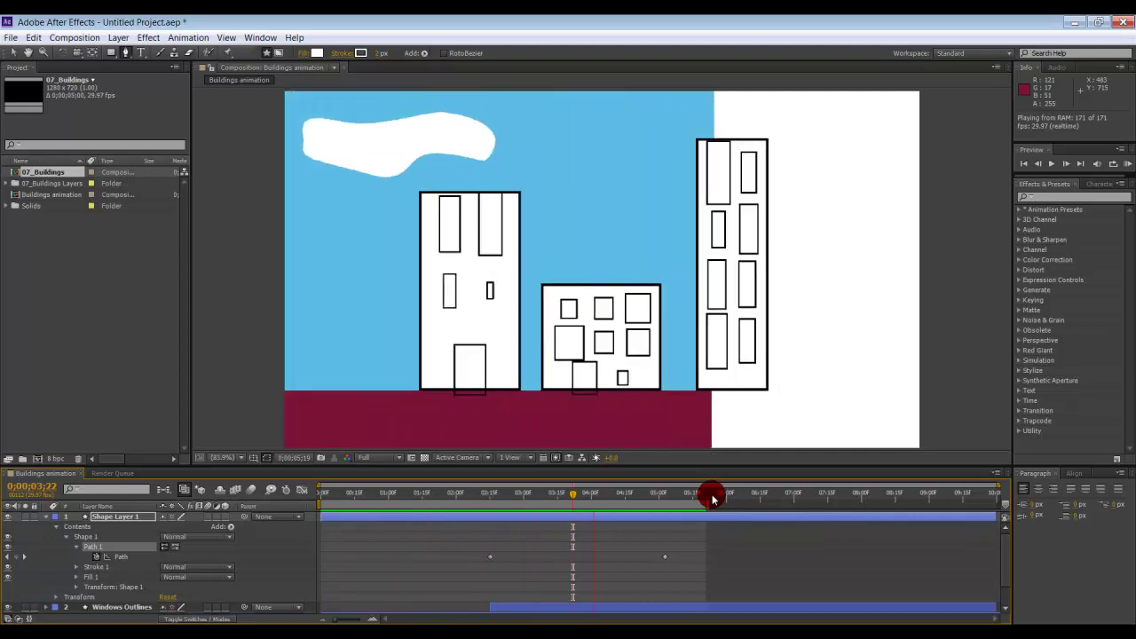
pyautogui.press('space')
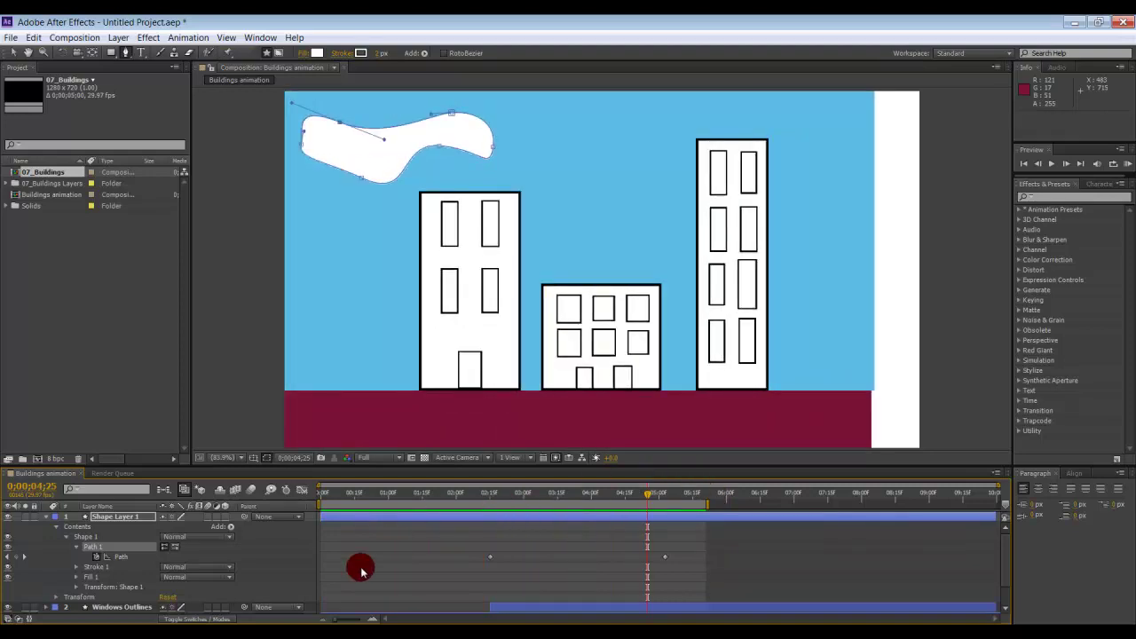
# - Switch to the video player to examine the reference animation's gradient sky, and return to After Effects
pyautogui.hotkey('alt', 'Tab')
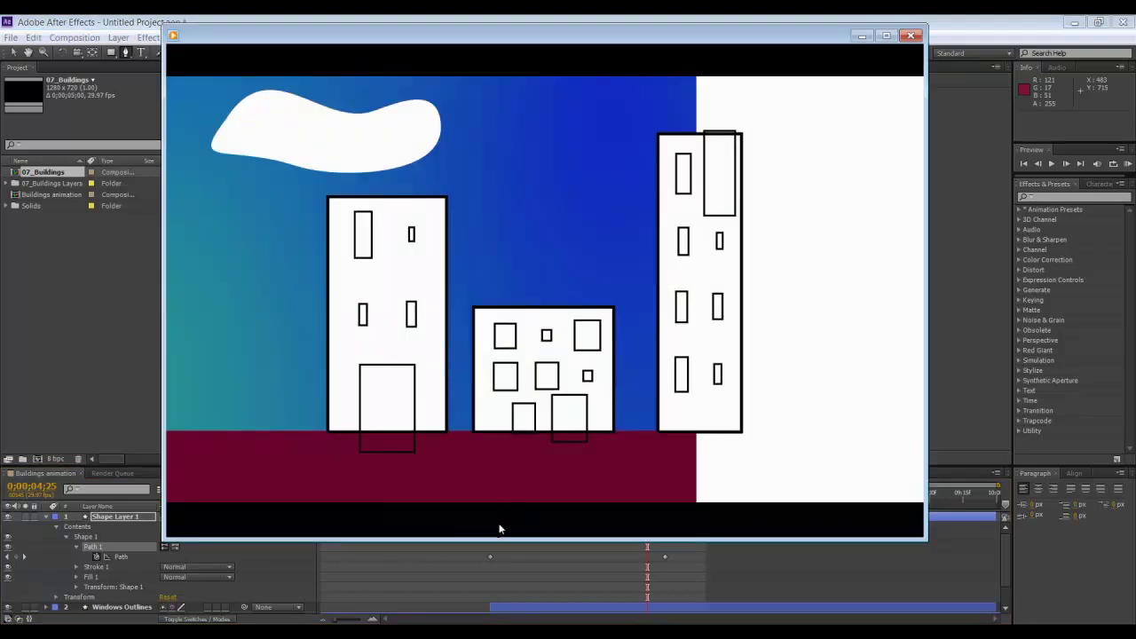
pyautogui.click(498, 524)
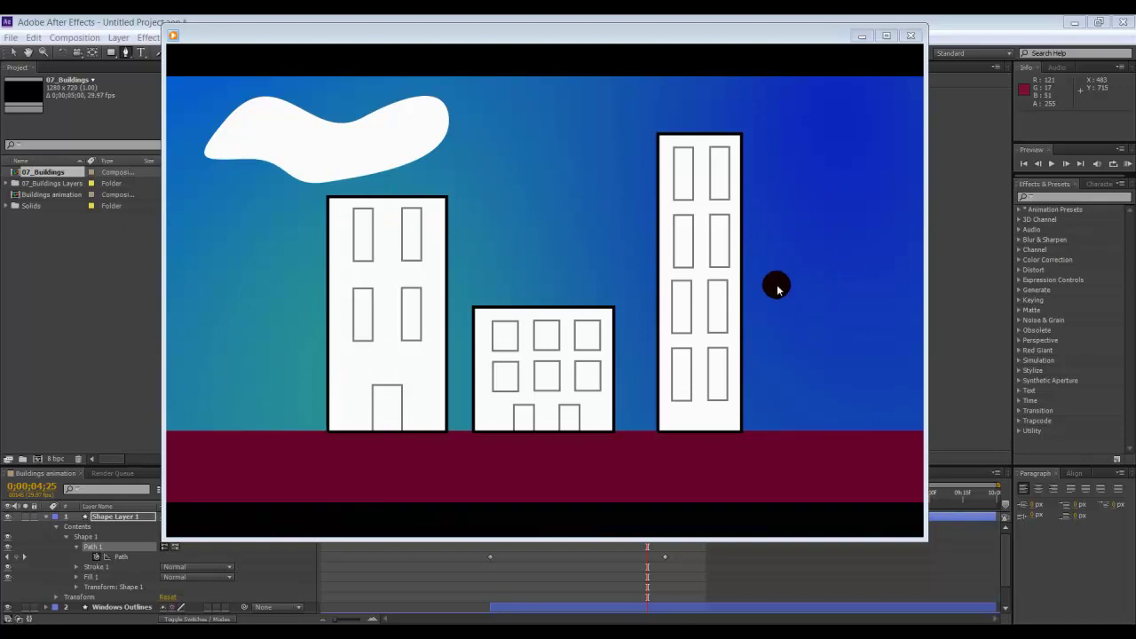
pyautogui.click(1003, 565)
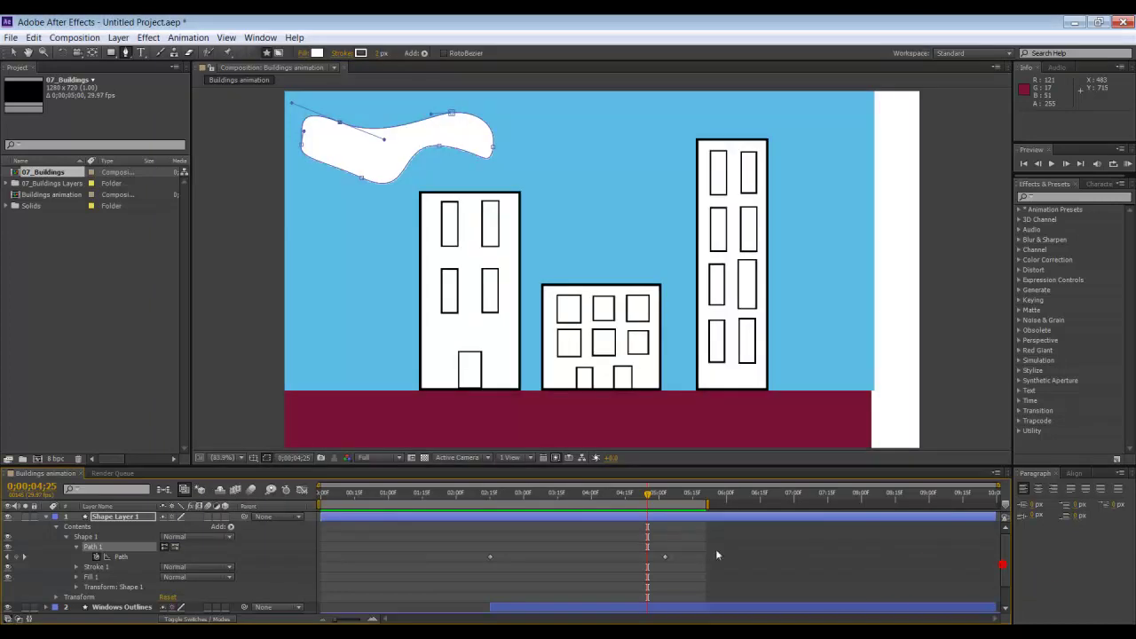
# - Collapse the cloud shape layer and apply the 4-Color Gradient effect to the Medium Royal Blue solid
pyautogui.click(46, 517)
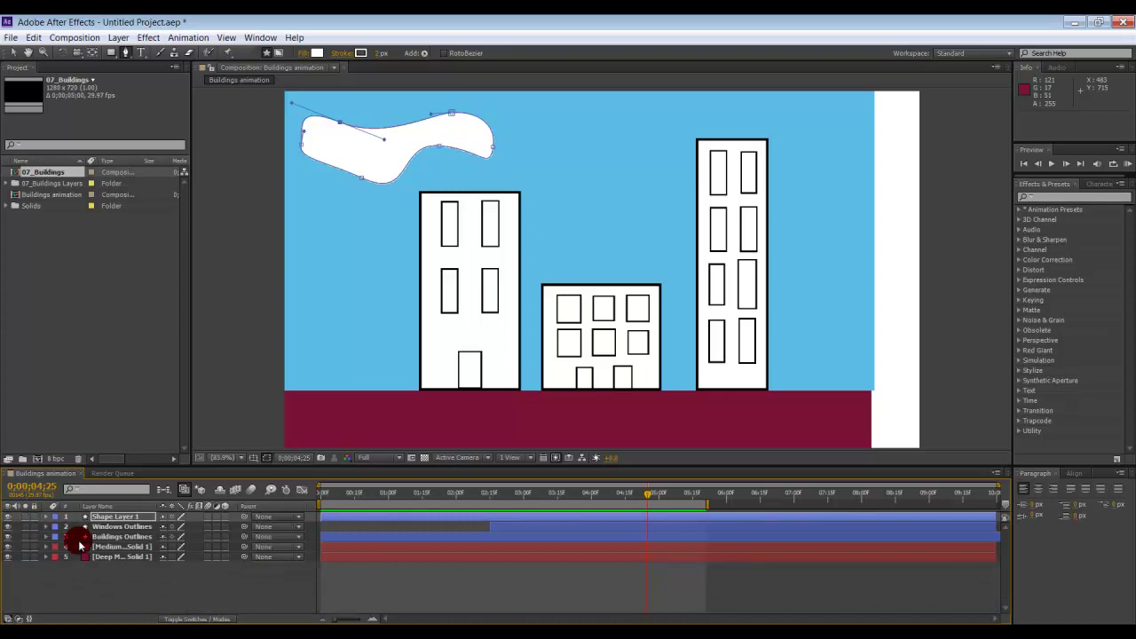
pyautogui.click(130, 547)
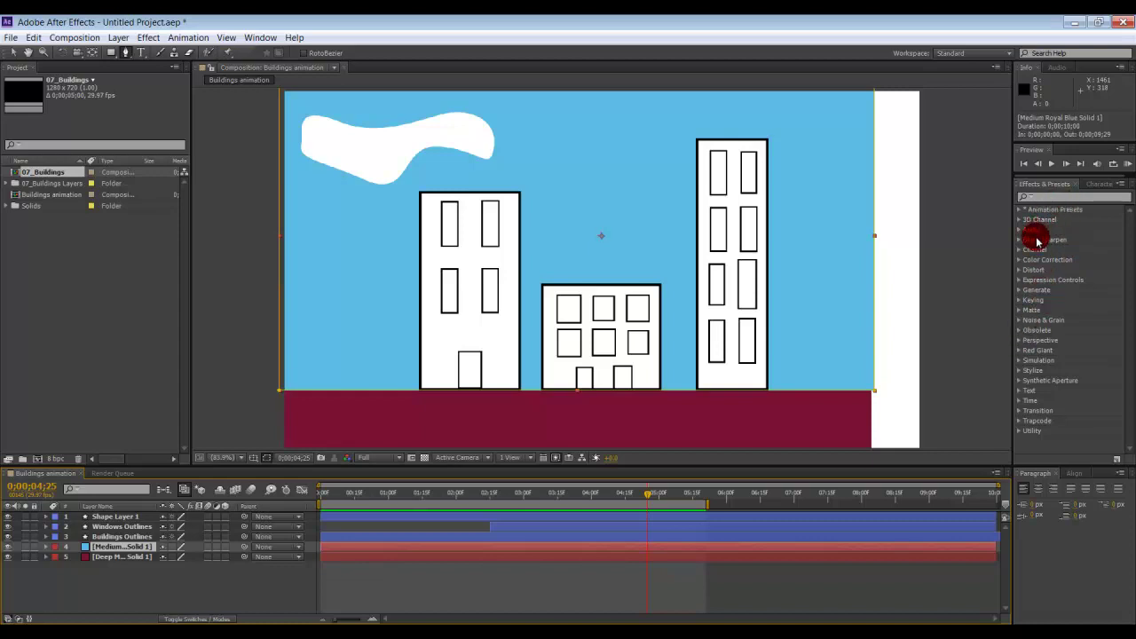
pyautogui.click(1020, 260)
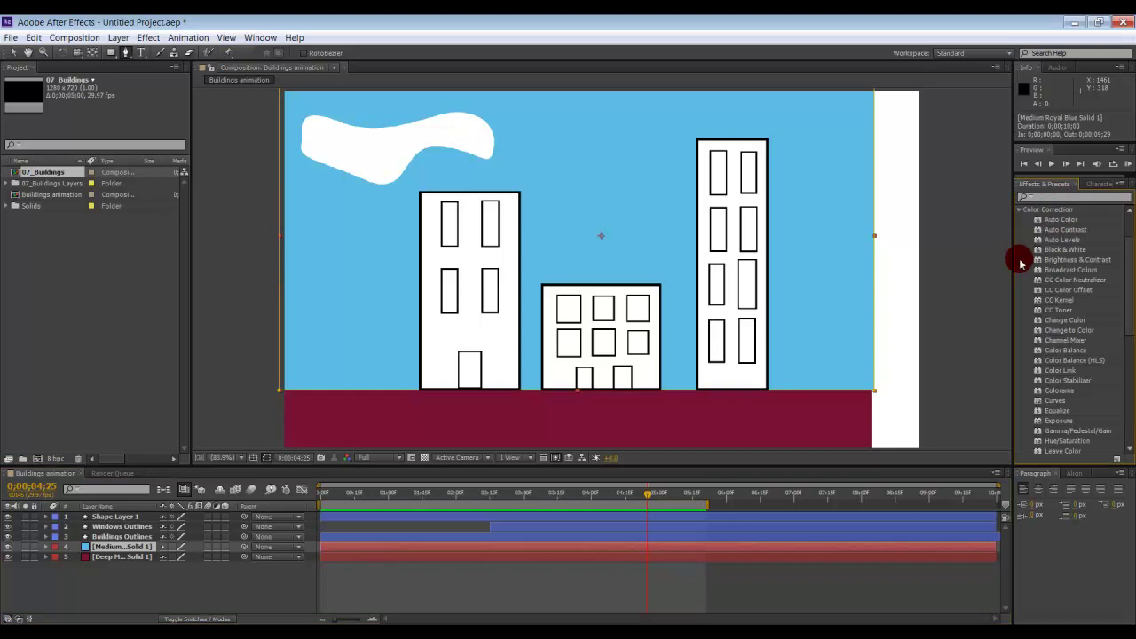
pyautogui.click(1020, 211)
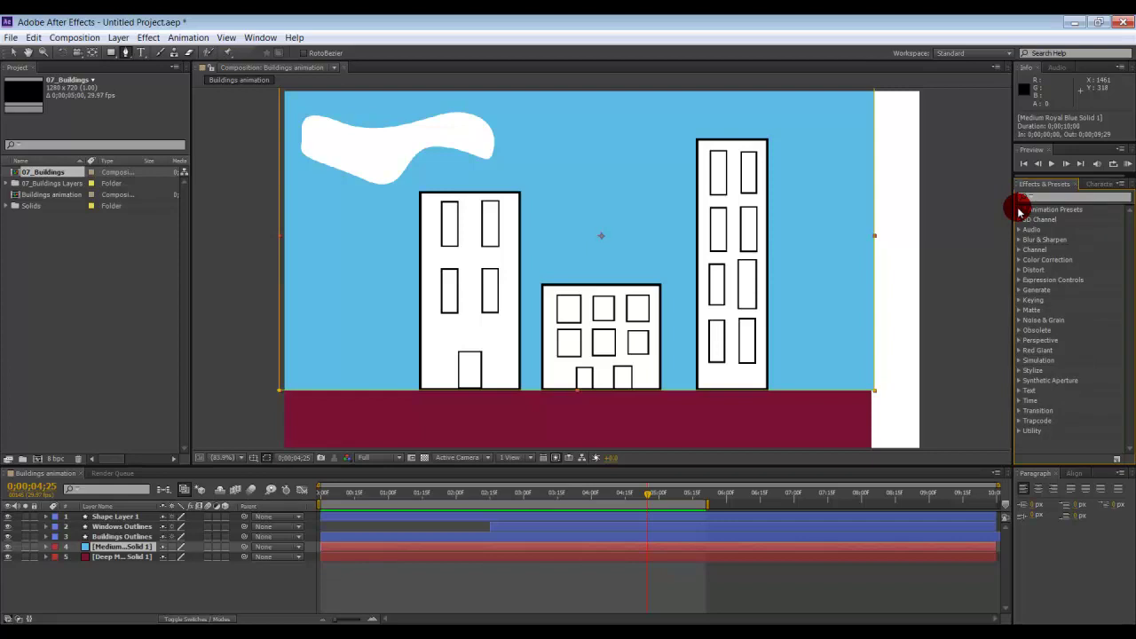
pyautogui.click(1047, 196)
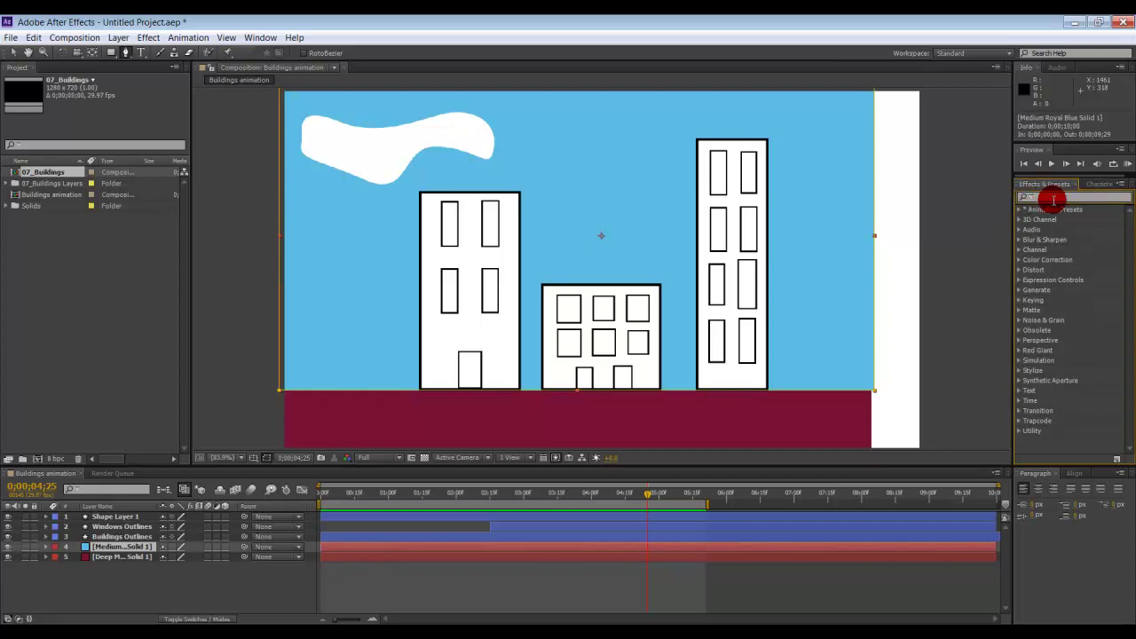
pyautogui.write('grad')
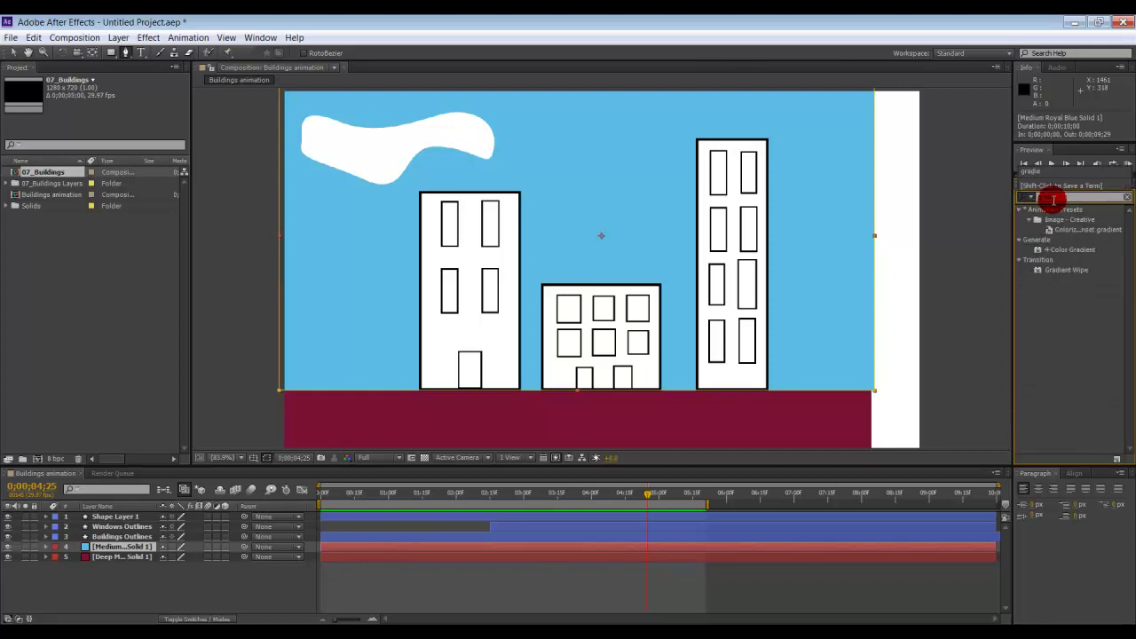
pyautogui.click(1071, 248)
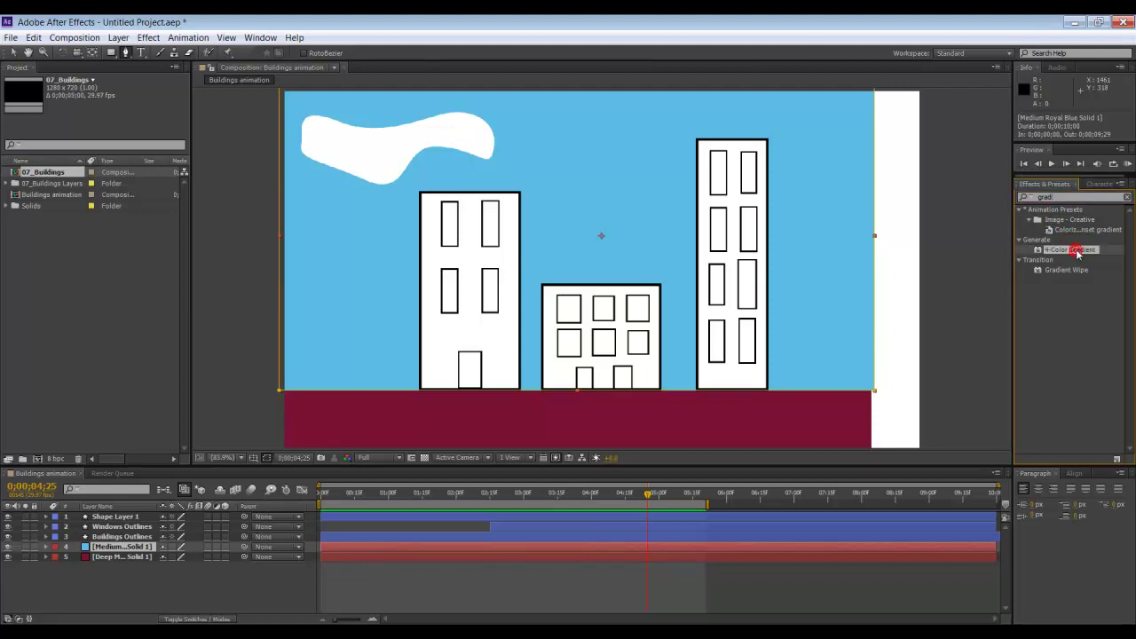
pyautogui.doubleClick(1077, 251)
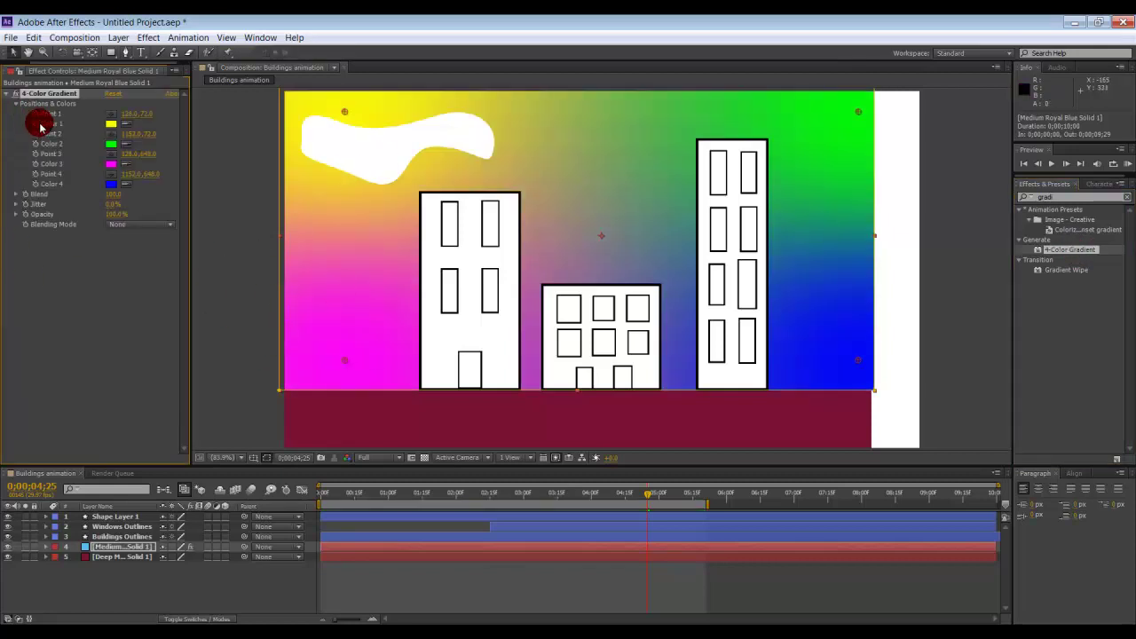
# - Set Color 1 of the sky's 4-Color Gradient to a soft light blue
pyautogui.click(110, 125)
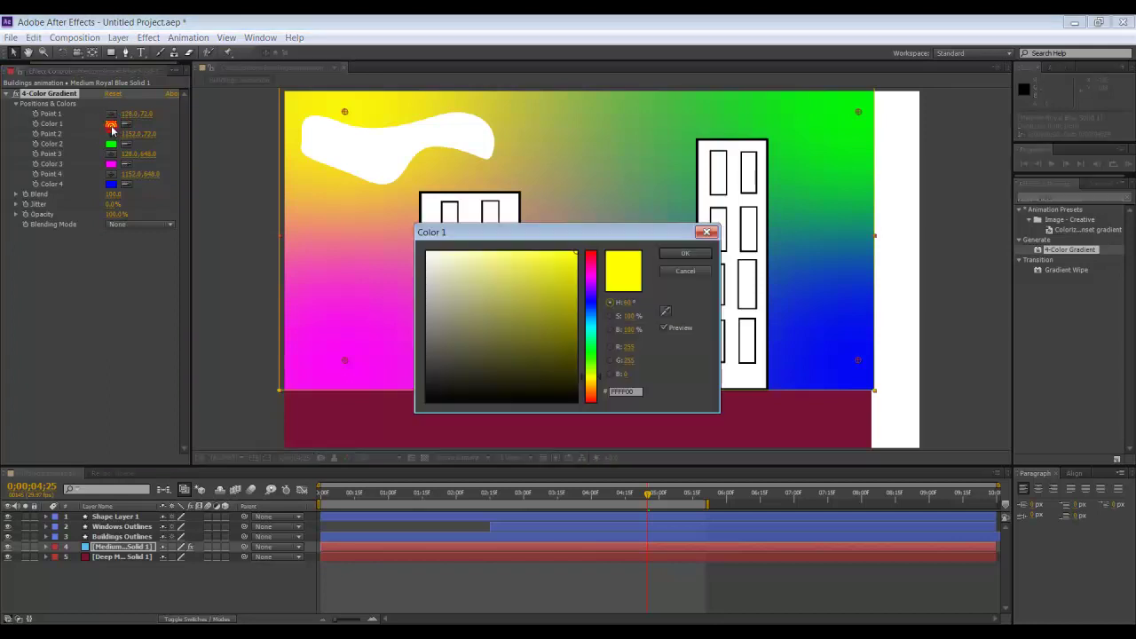
pyautogui.click(592, 310)
pyautogui.moveTo(537, 275)
pyautogui.mouseDown()
pyautogui.moveTo(525, 257)
pyautogui.moveTo(500, 260)
pyautogui.moveTo(505, 281)
pyautogui.moveTo(491, 263)
pyautogui.mouseUp()
pyautogui.click(684, 255)
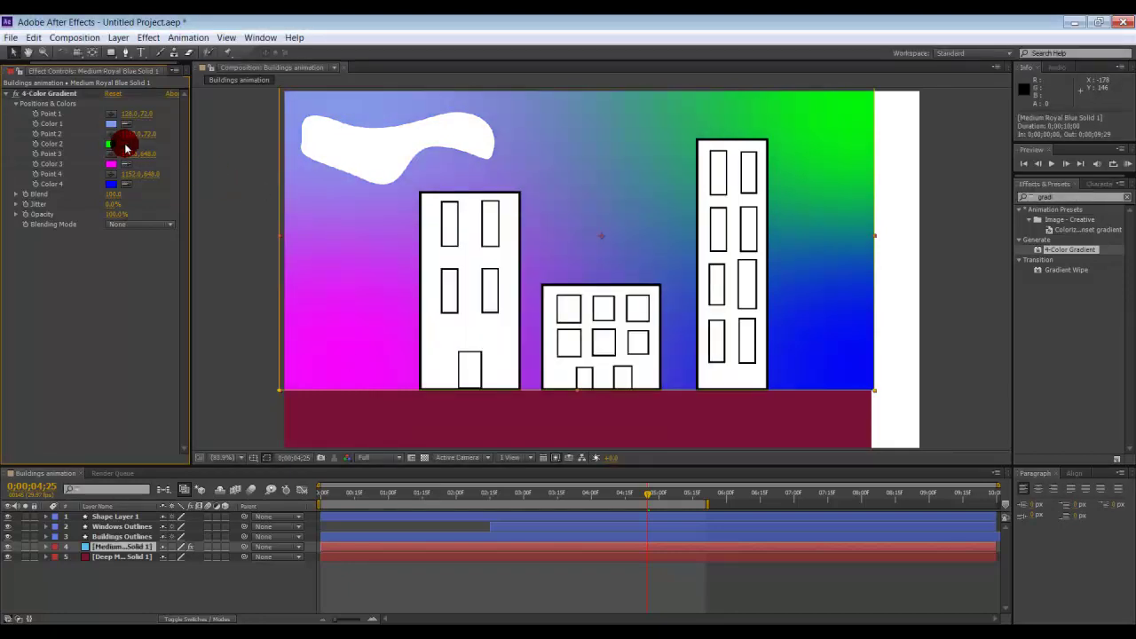
# - Set Color 2 of the sky's 4-Color Gradient to a deep blue
pyautogui.click(130, 145)
pyautogui.click(593, 304)
pyautogui.click(554, 281)
pyautogui.click(668, 257)
# - Set Color 3 of the sky's 4-Color Gradient to a pale lavender and preview the animation
pyautogui.click(110, 164)
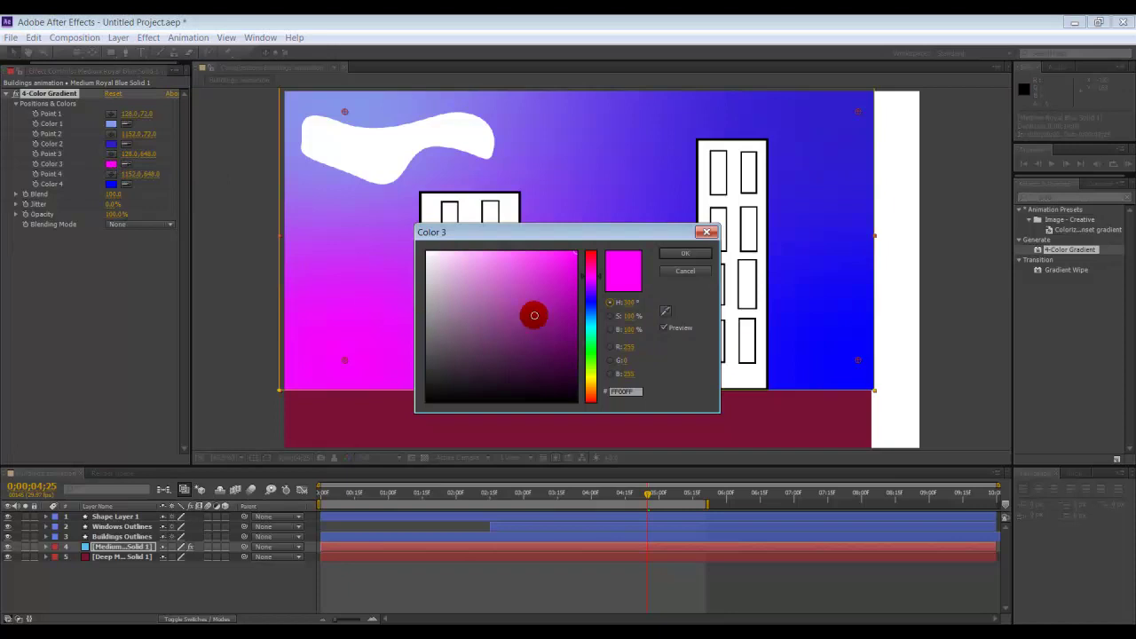
pyautogui.click(594, 306)
pyautogui.click(513, 255)
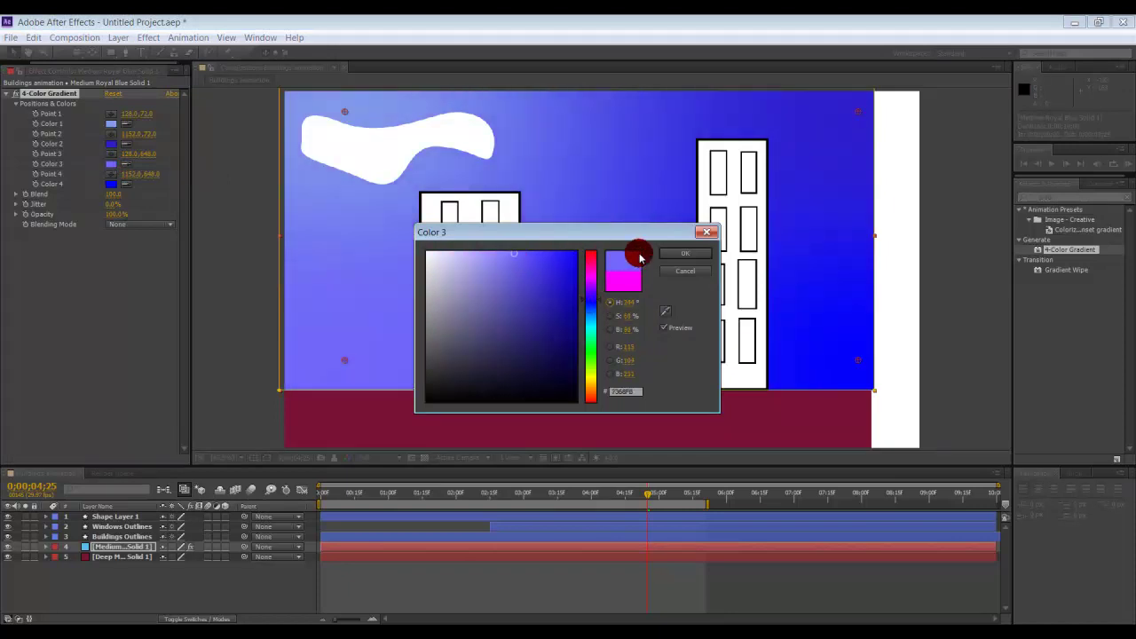
pyautogui.click(540, 260)
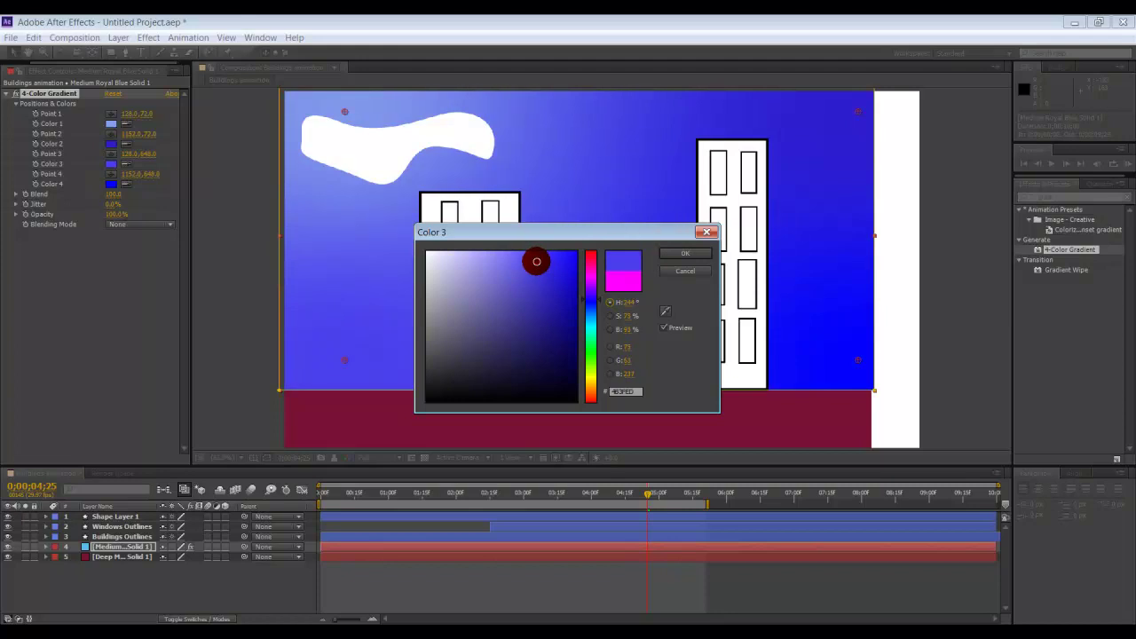
pyautogui.moveTo(536, 261); pyautogui.dragTo(461, 251)
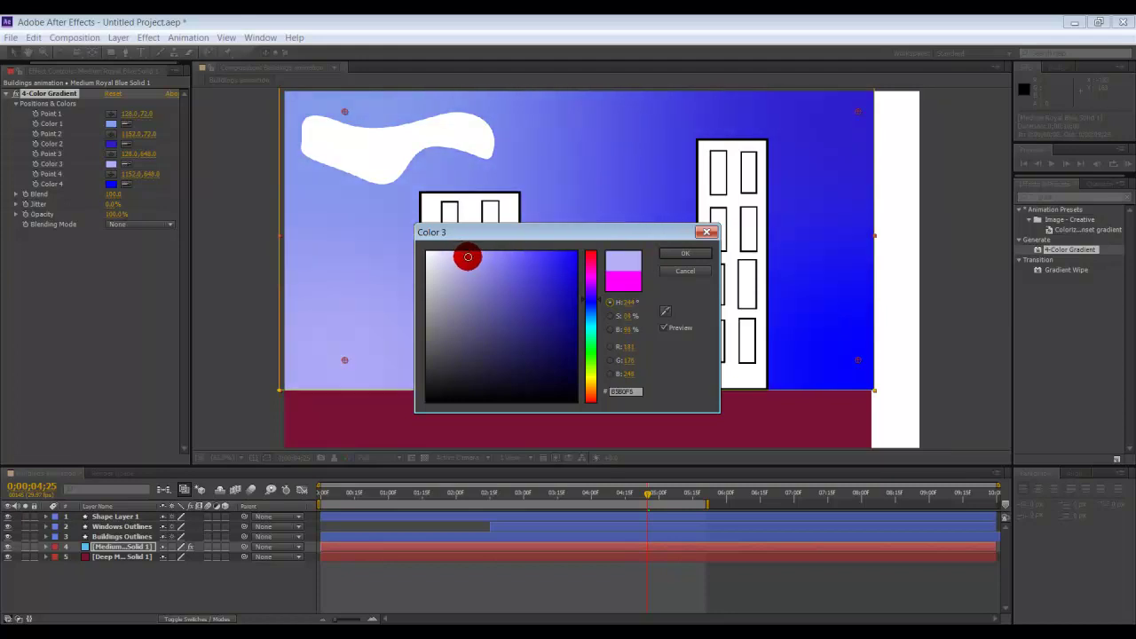
pyautogui.click(679, 255)
pyautogui.click(448, 277)
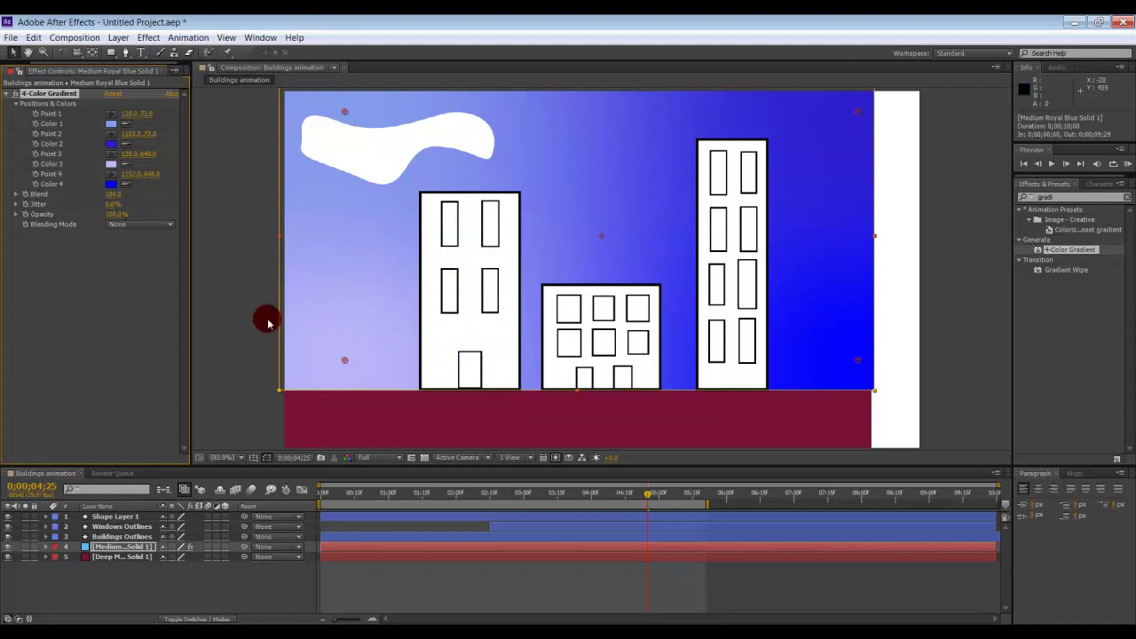
pyautogui.press('KP_0')
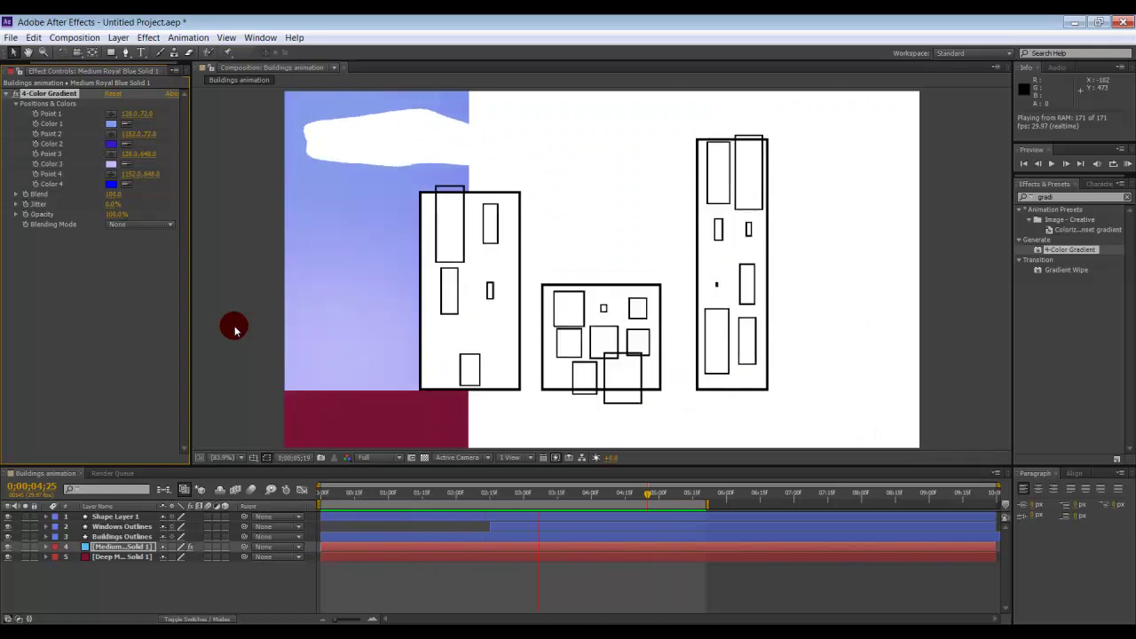
pyautogui.press('space')
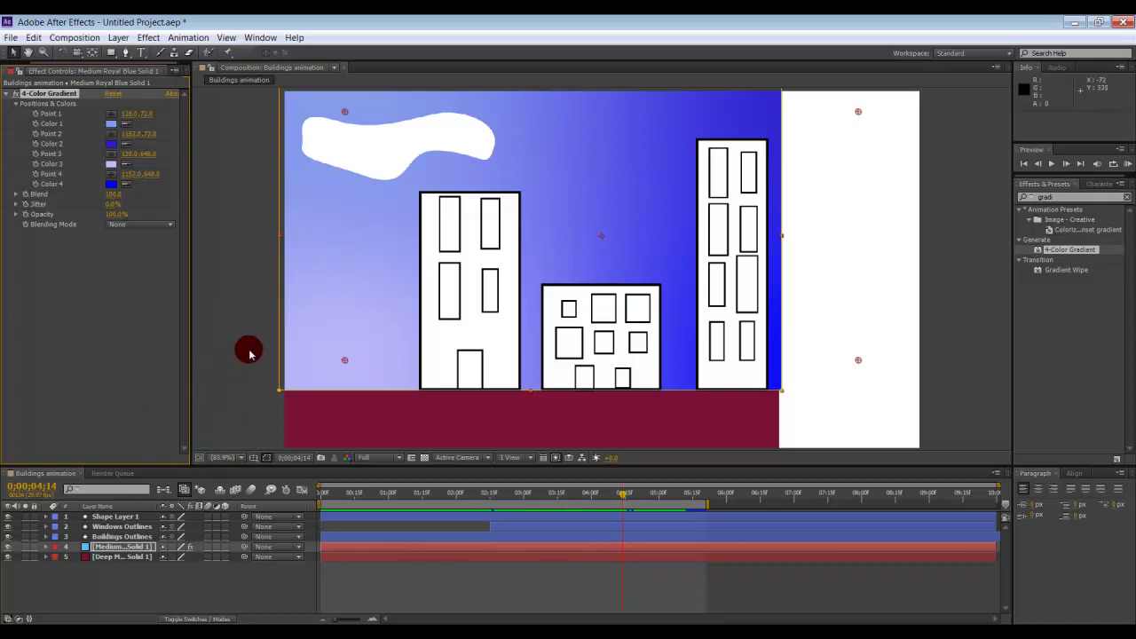
# - Add the Buildings animation composition to the render queue and set its output module format to H.264
pyautogui.click(11, 38)
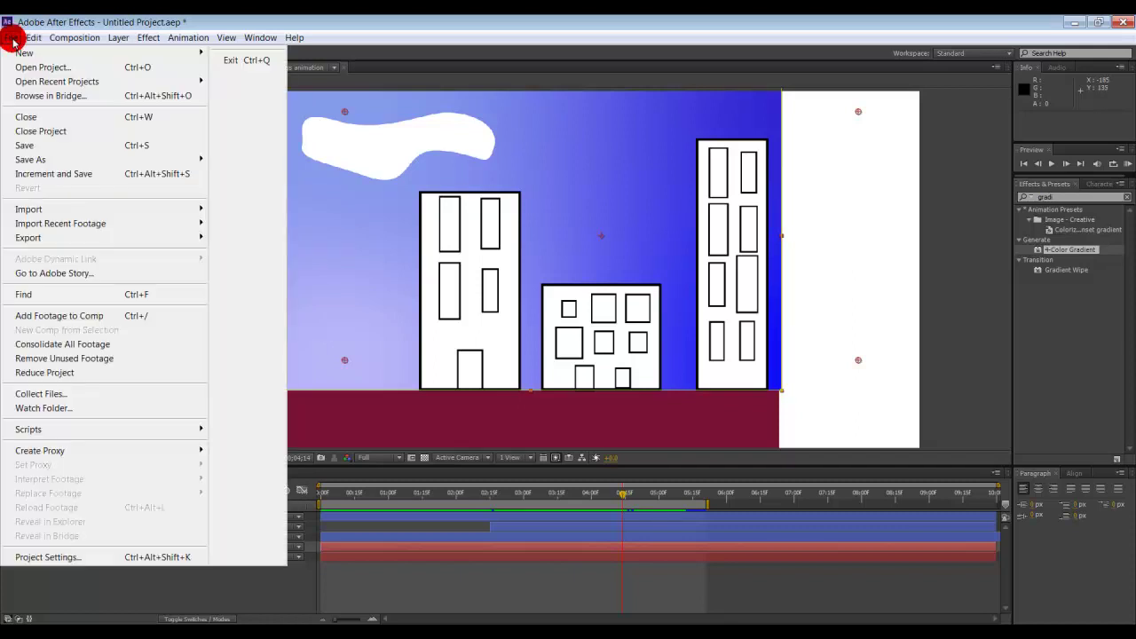
pyautogui.moveTo(36, 237)
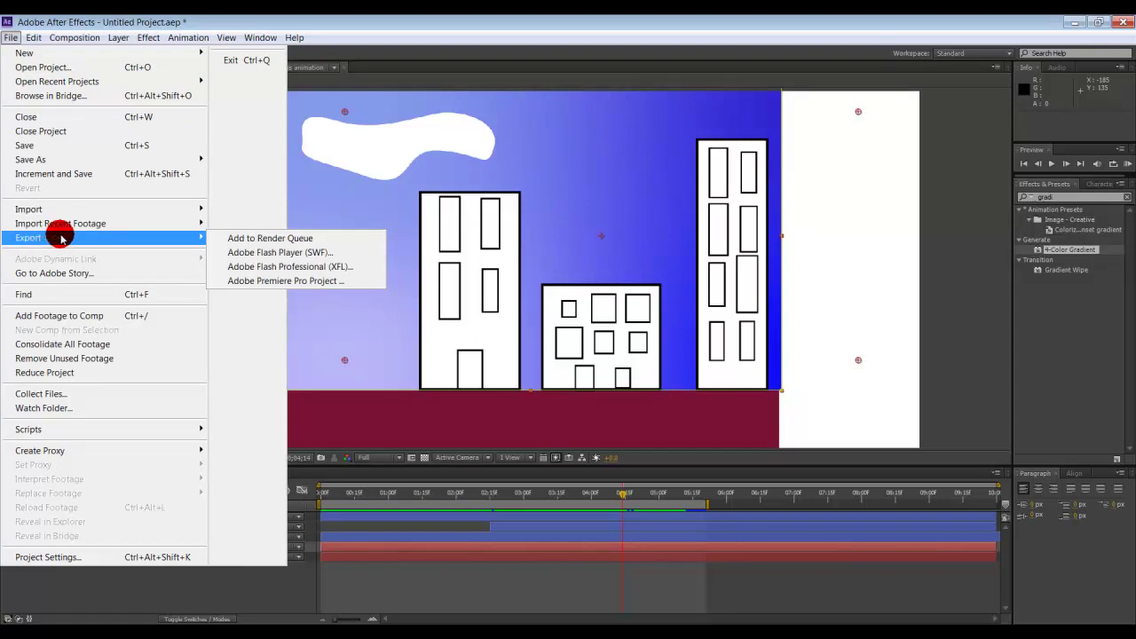
pyautogui.click(310, 240)
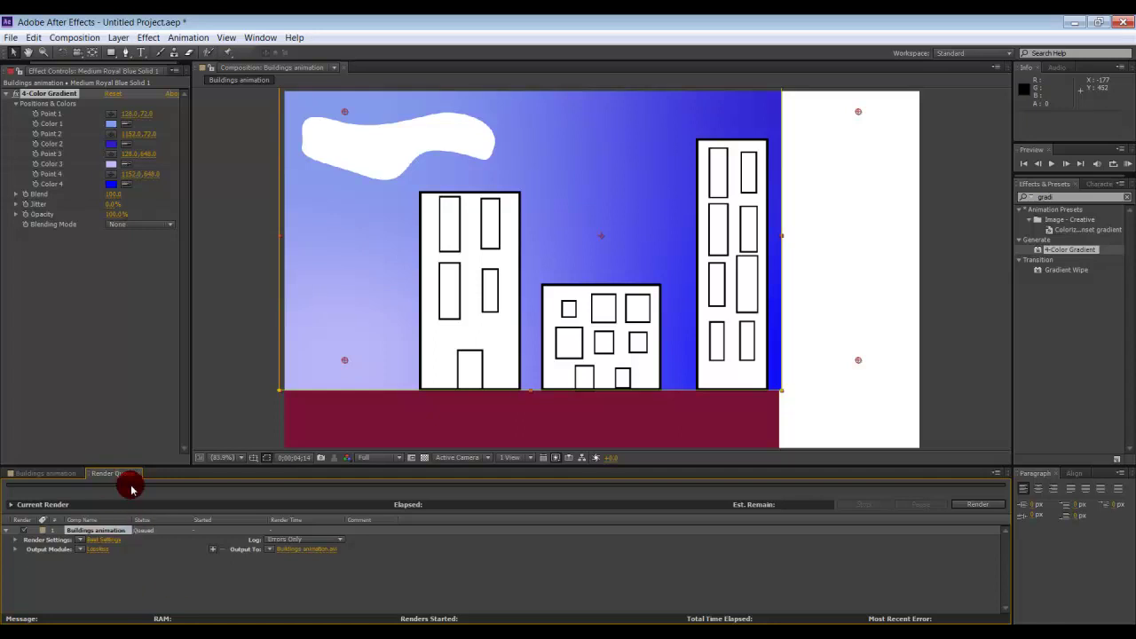
pyautogui.click(96, 551)
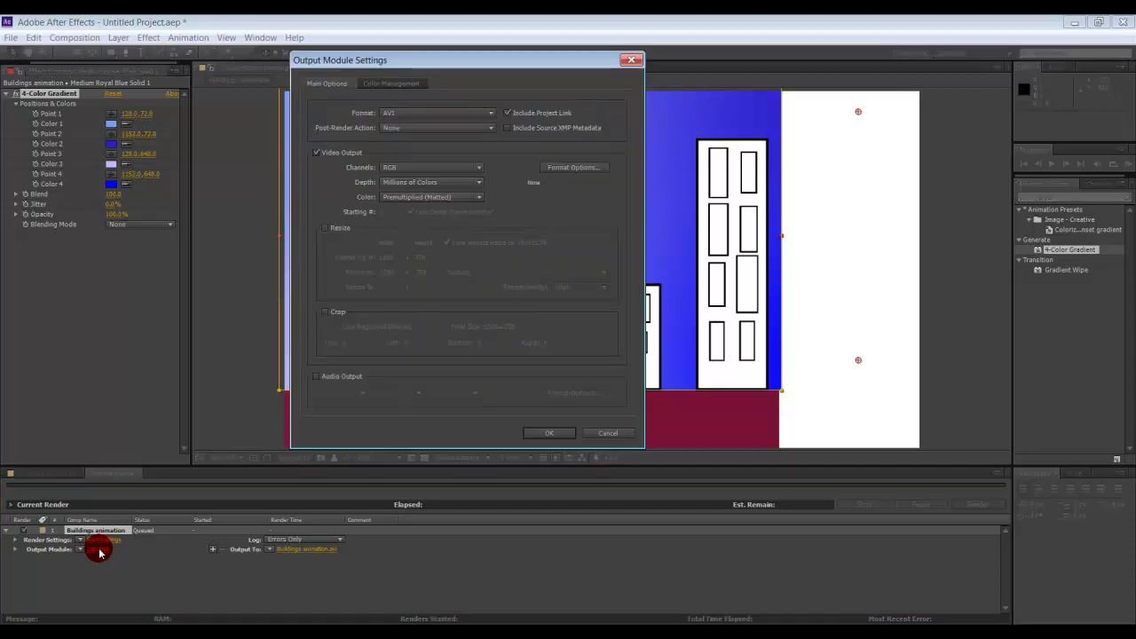
pyautogui.click(447, 113)
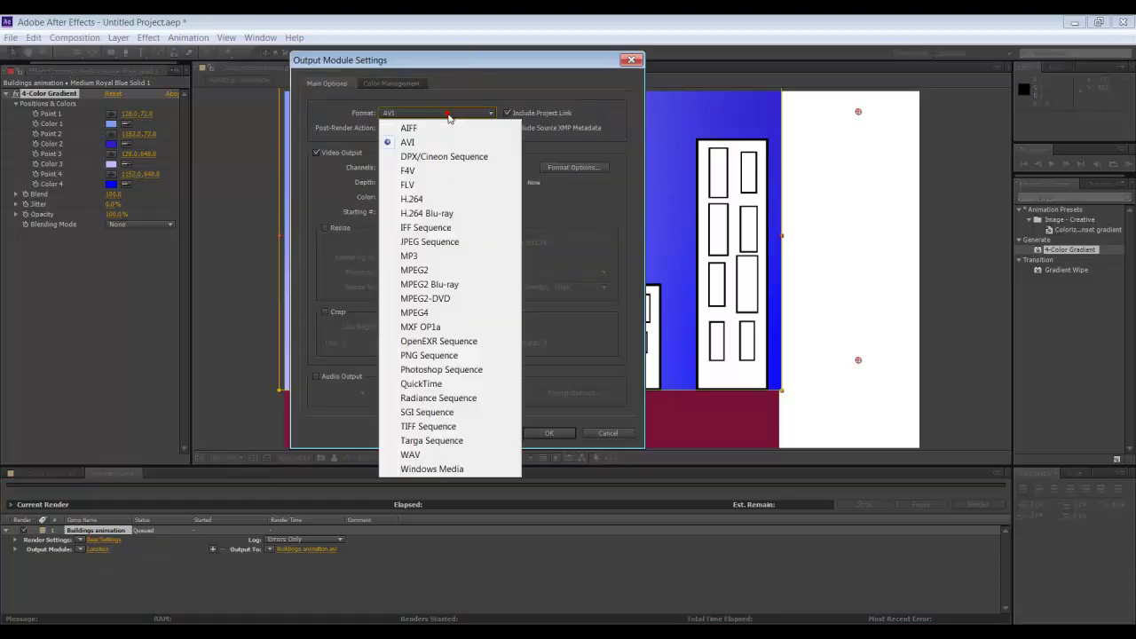
pyautogui.click(431, 198)
pyautogui.click(548, 432)
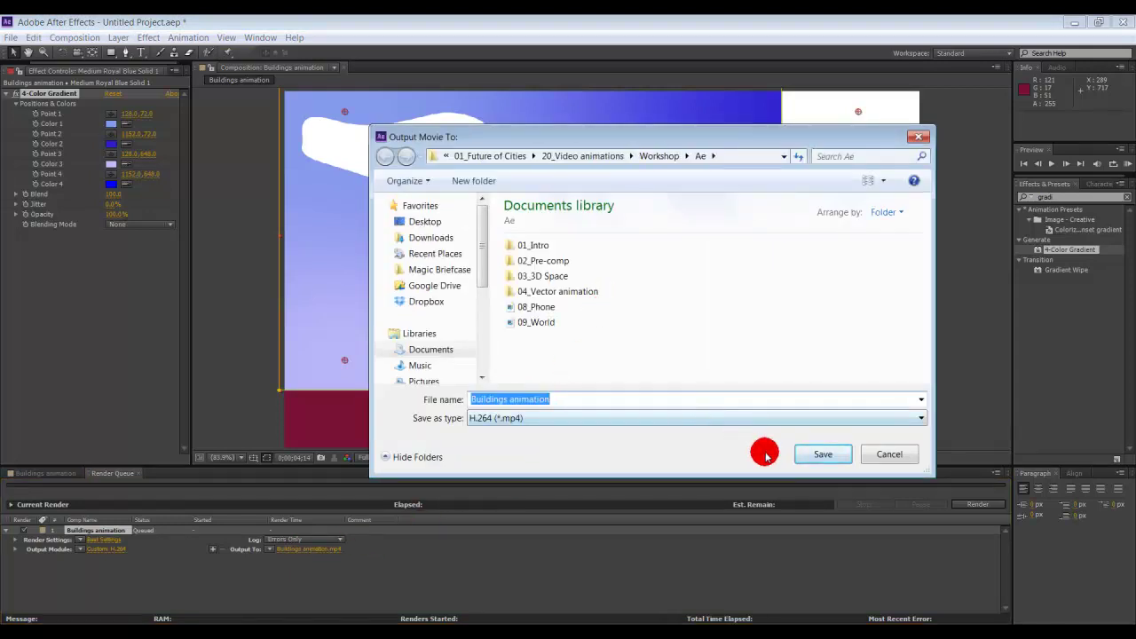
# - Save the output movie as Buildings animation.mp4 in the Ae folder and render the queued composition
pyautogui.click(813, 455)
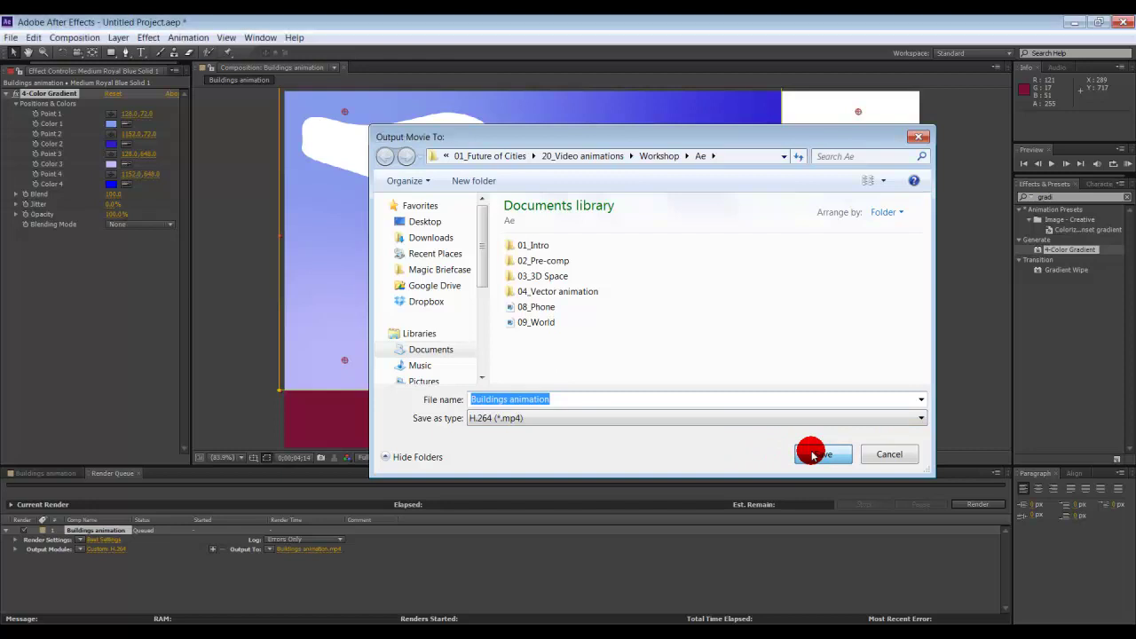
pyautogui.click(973, 507)
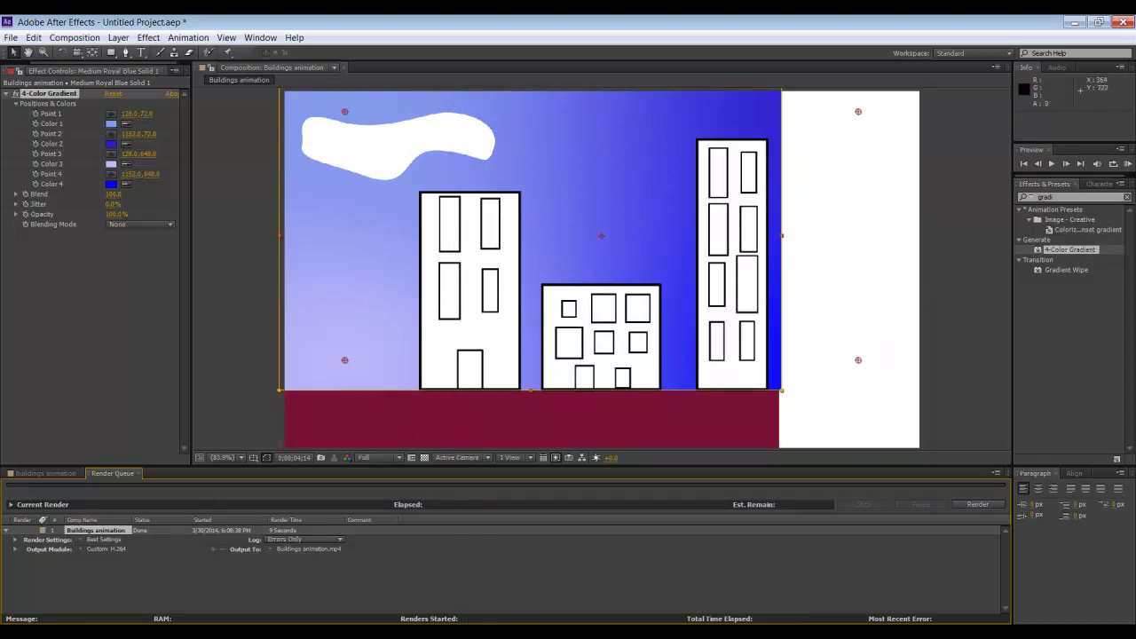
pyautogui.click(482, 634)
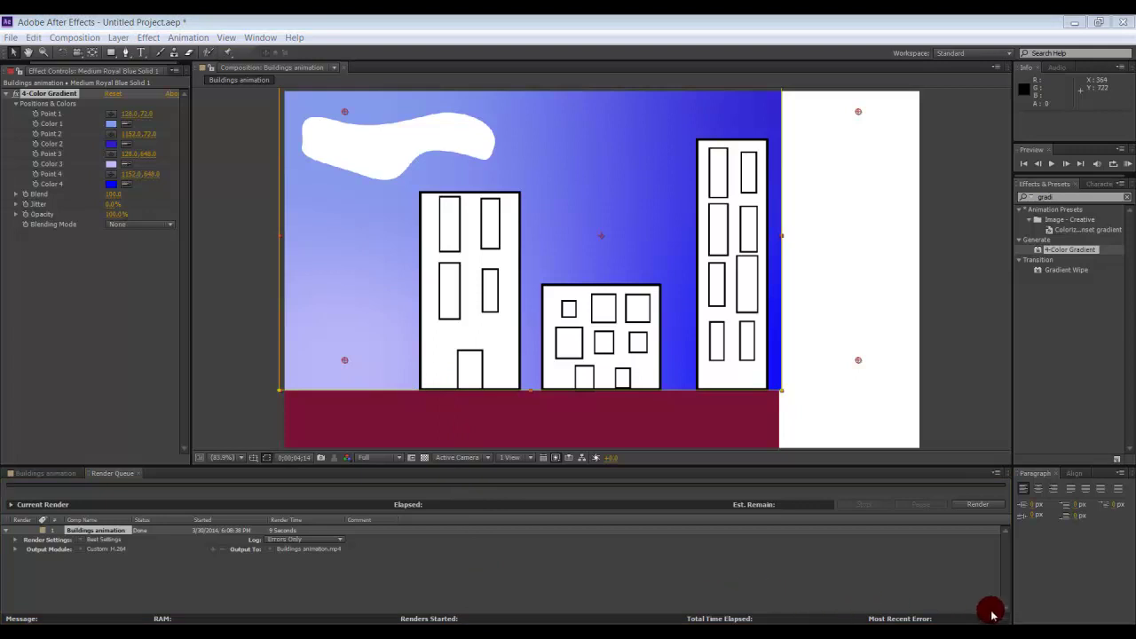